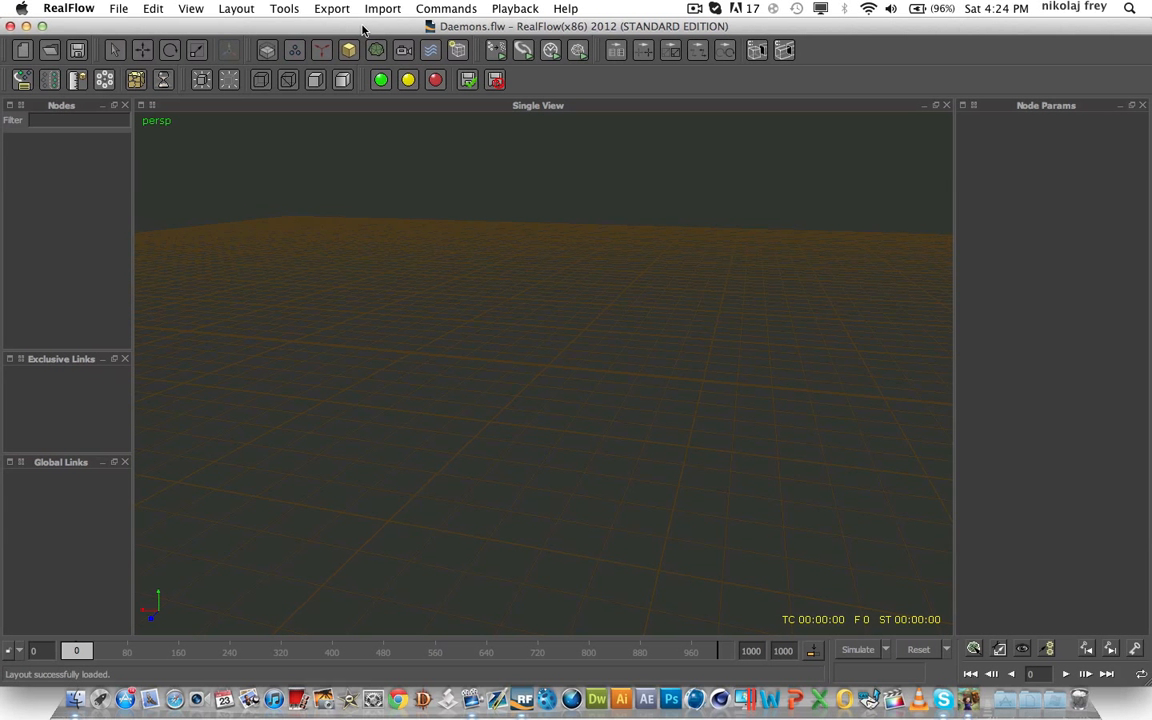
Step: Add a Magic daemon to the scene
{"action": "left_click", "coordinate": [321, 52]}
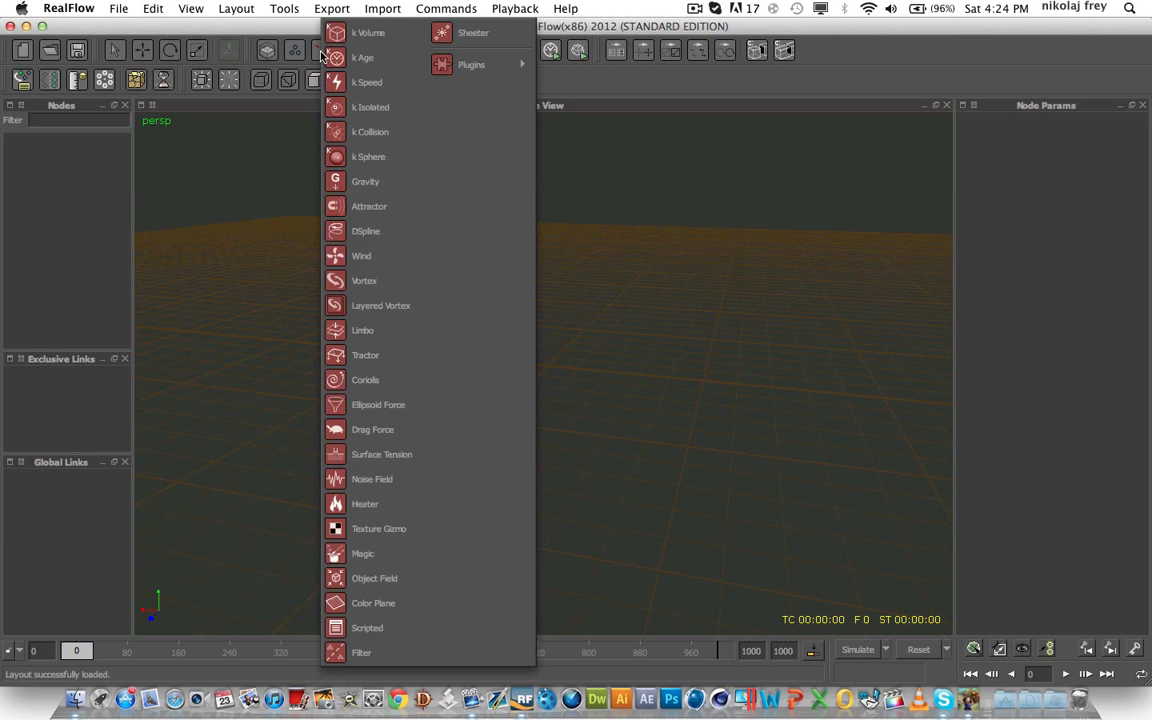
{"action": "left_click", "coordinate": [418, 555]}
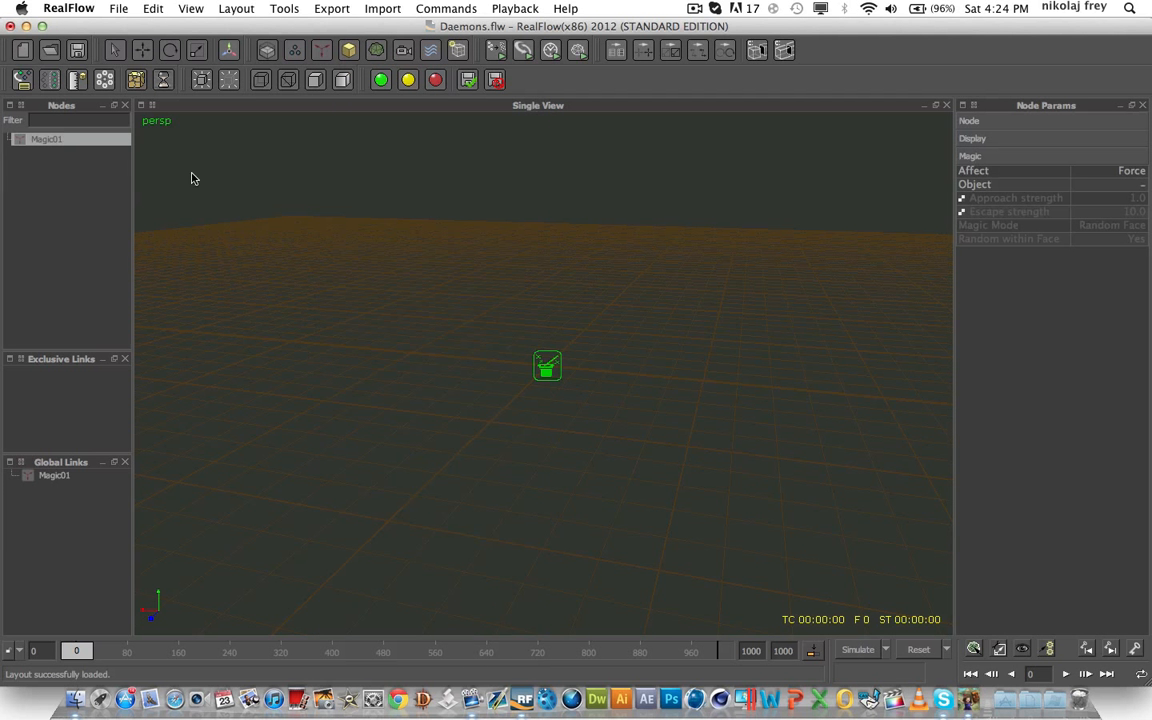
{"action": "left_click_drag", "start_coordinate": [538, 325], "coordinate": [581, 337], "text": "alt"}
Step: Add a plane and scale it up along both horizontal axes into a large ground surface
{"action": "left_click", "coordinate": [348, 50]}
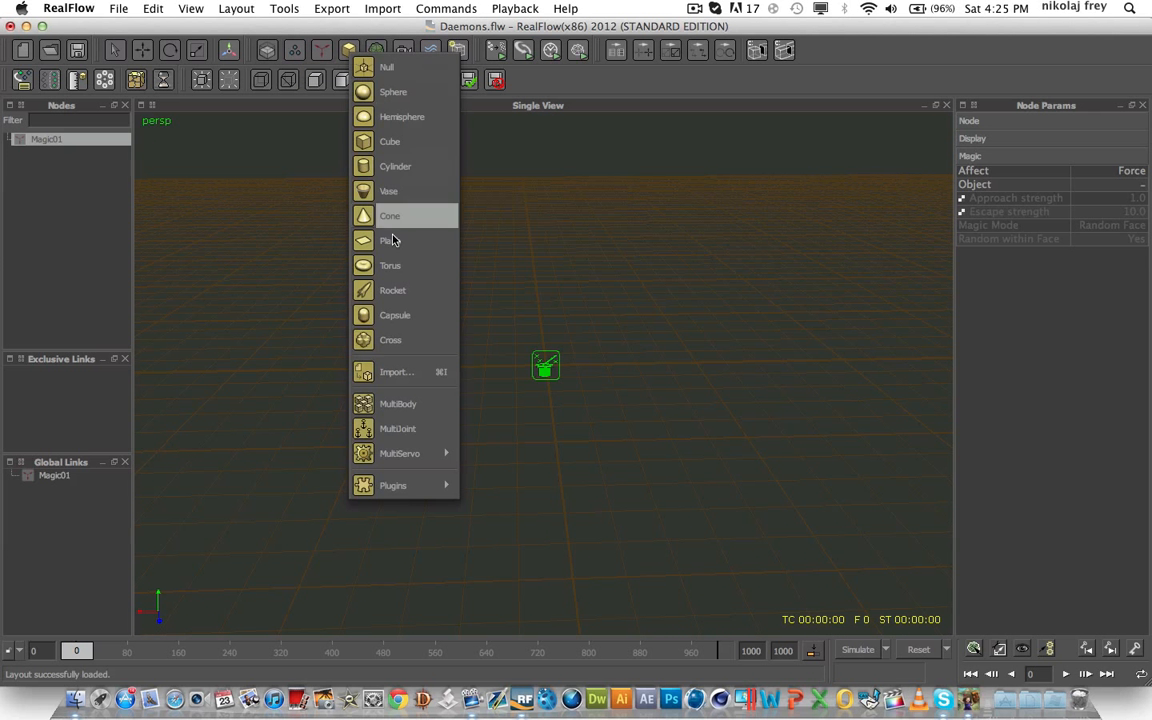
{"action": "left_click", "coordinate": [390, 240]}
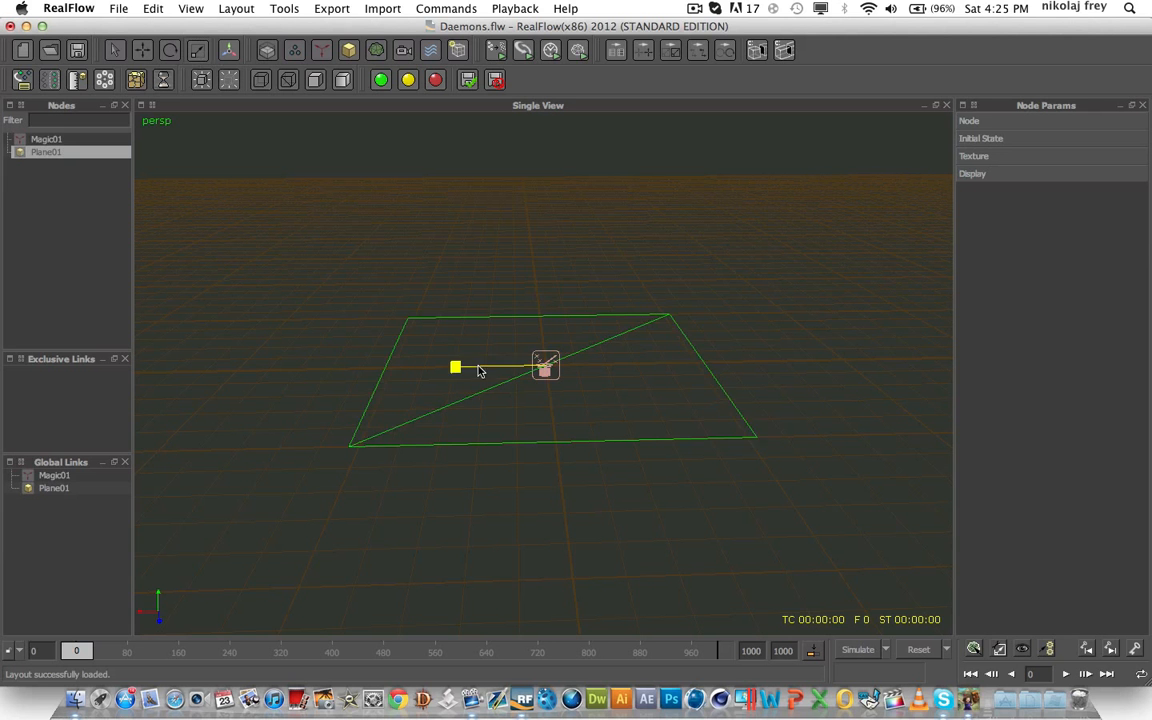
{"action": "left_click_drag", "start_coordinate": [478, 370], "coordinate": [277, 371]}
{"action": "left_click_drag", "start_coordinate": [549, 402], "coordinate": [540, 698]}
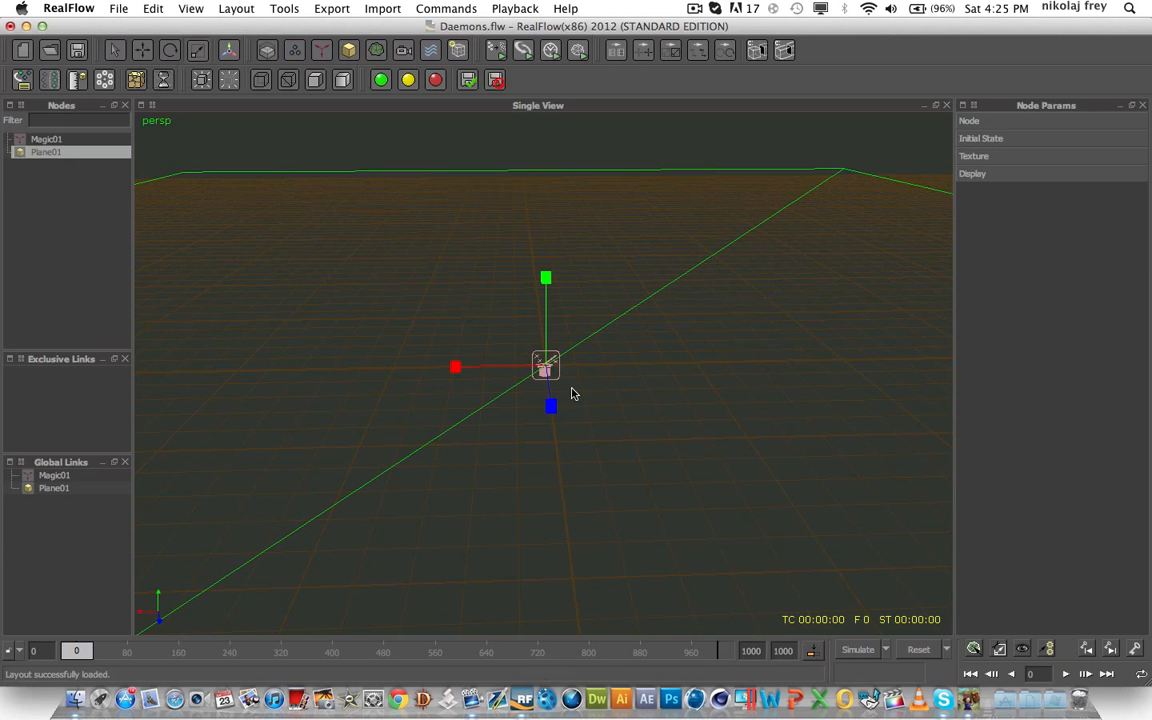
{"action": "left_click_drag", "start_coordinate": [572, 394], "coordinate": [605, 405], "text": "alt"}
Step: Duplicate Magic01 three times so that the scene has four Magic daemons
{"action": "left_click", "coordinate": [45, 139]}
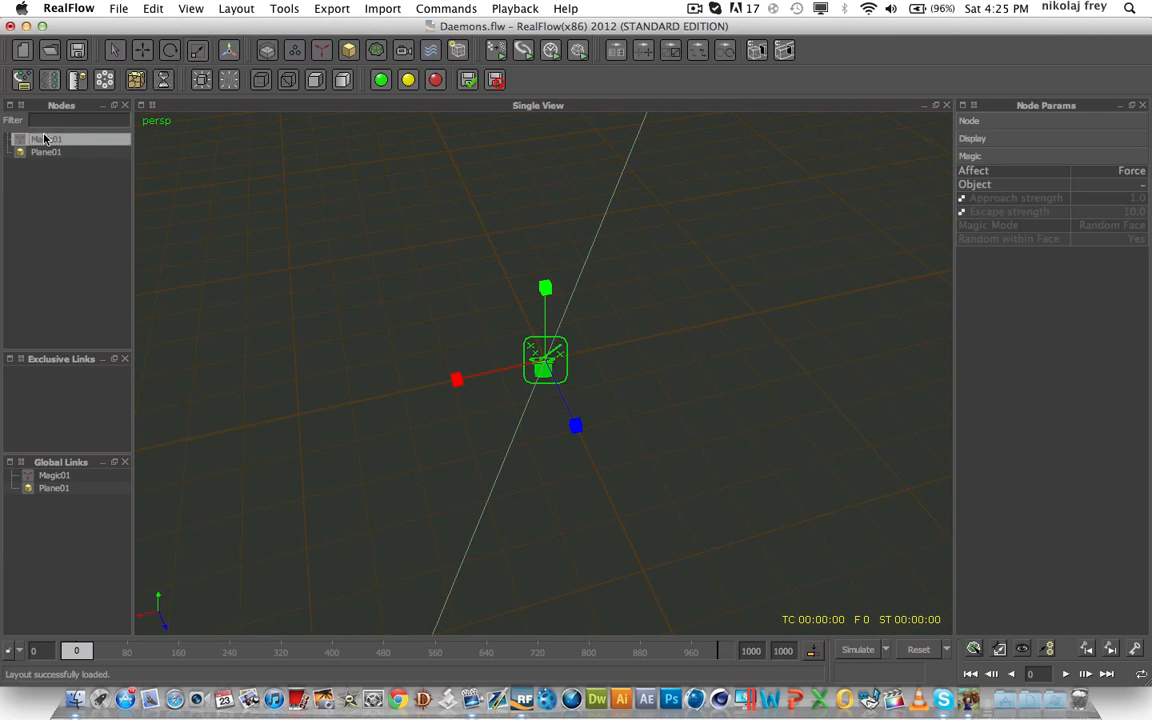
{"action": "left_click_drag", "start_coordinate": [316, 210], "coordinate": [448, 311], "text": "alt"}
{"action": "key", "text": "super+d"}
{"action": "key", "text": "super+d"}
{"action": "key", "text": "super+d"}
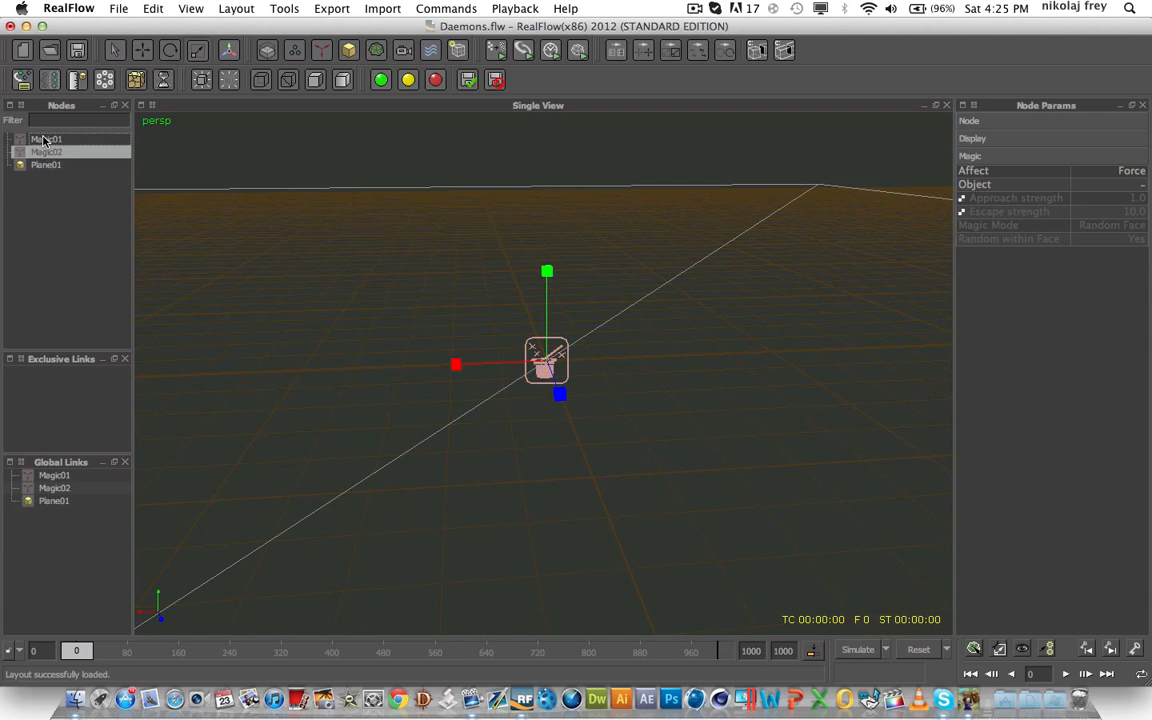
{"action": "left_click", "coordinate": [58, 230]}
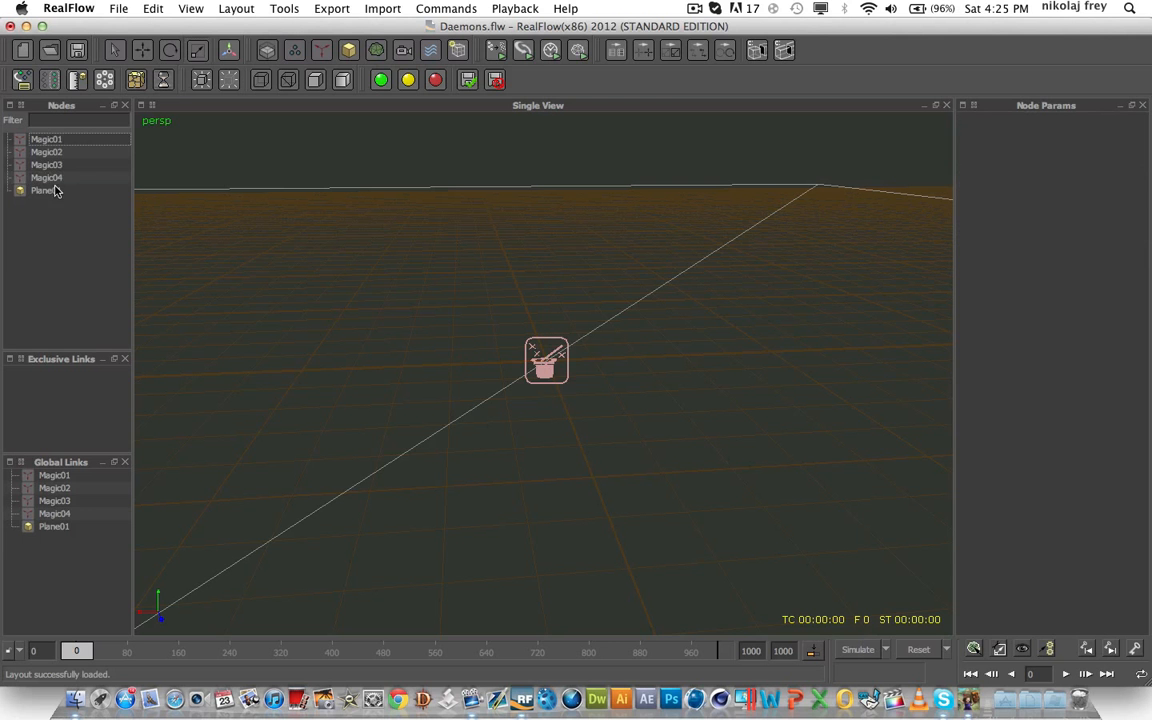
{"action": "left_click", "coordinate": [60, 180]}
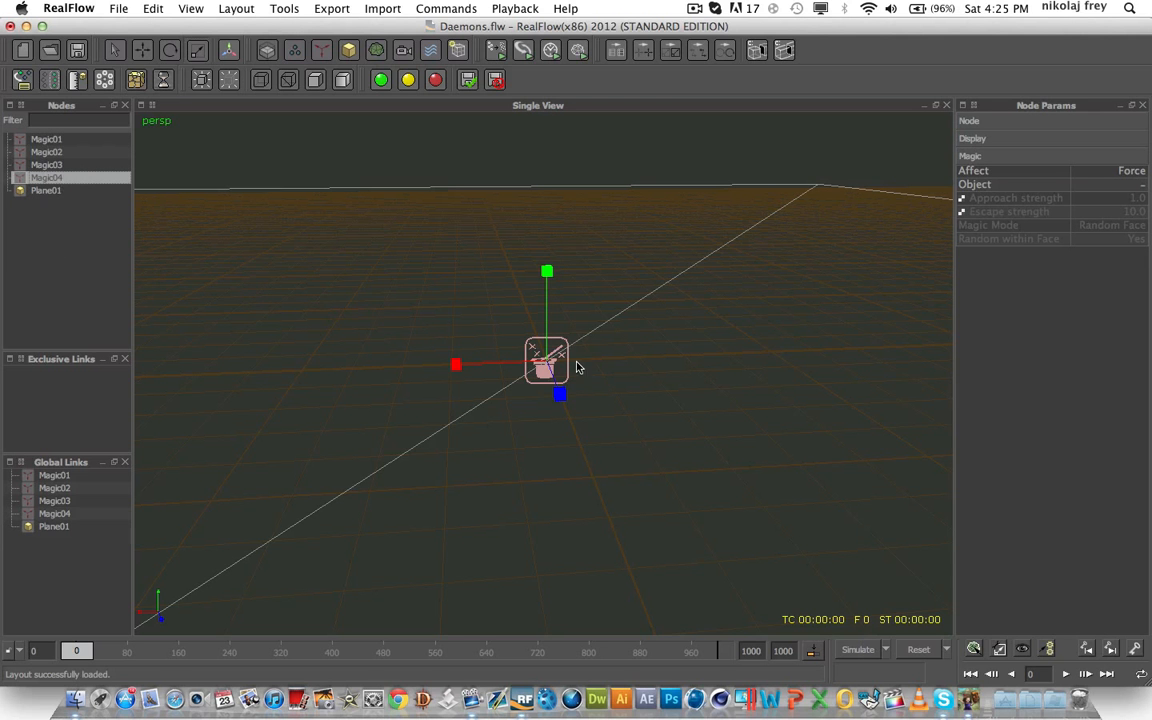
{"action": "left_click_drag", "start_coordinate": [576, 367], "coordinate": [249, 327], "text": "alt"}
{"action": "left_click", "coordinate": [72, 248]}
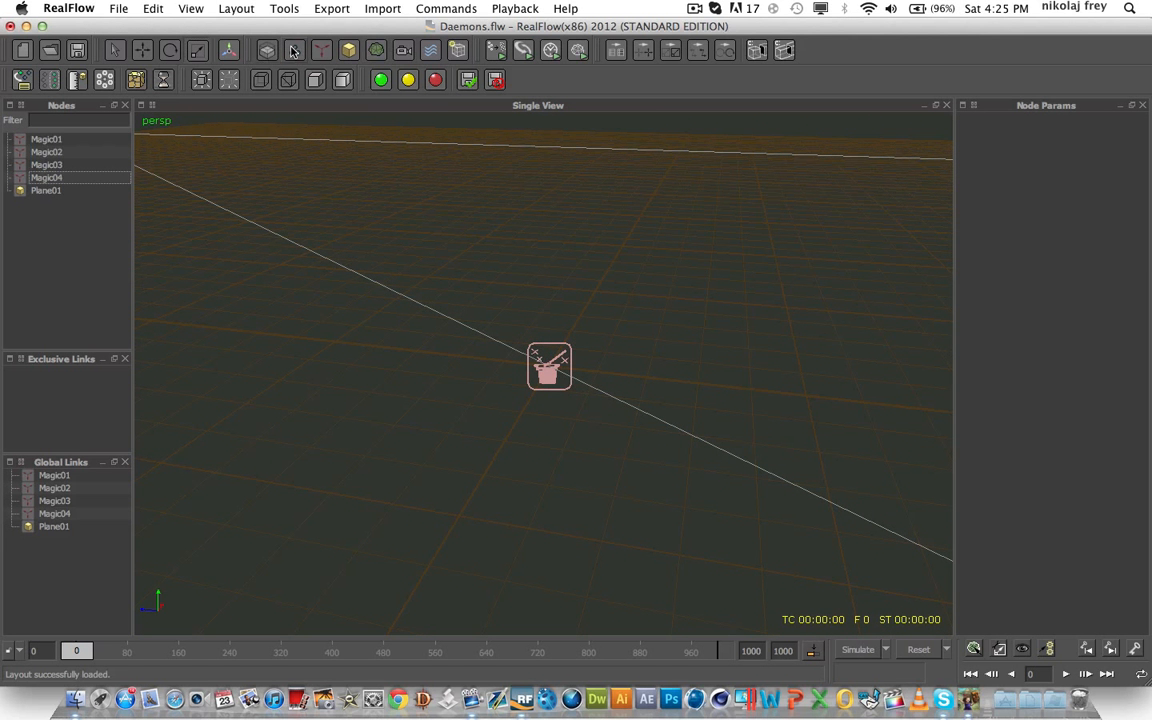
Step: Add a cylinder and scale it down vertically until it is nearly flat
{"action": "left_click", "coordinate": [348, 50]}
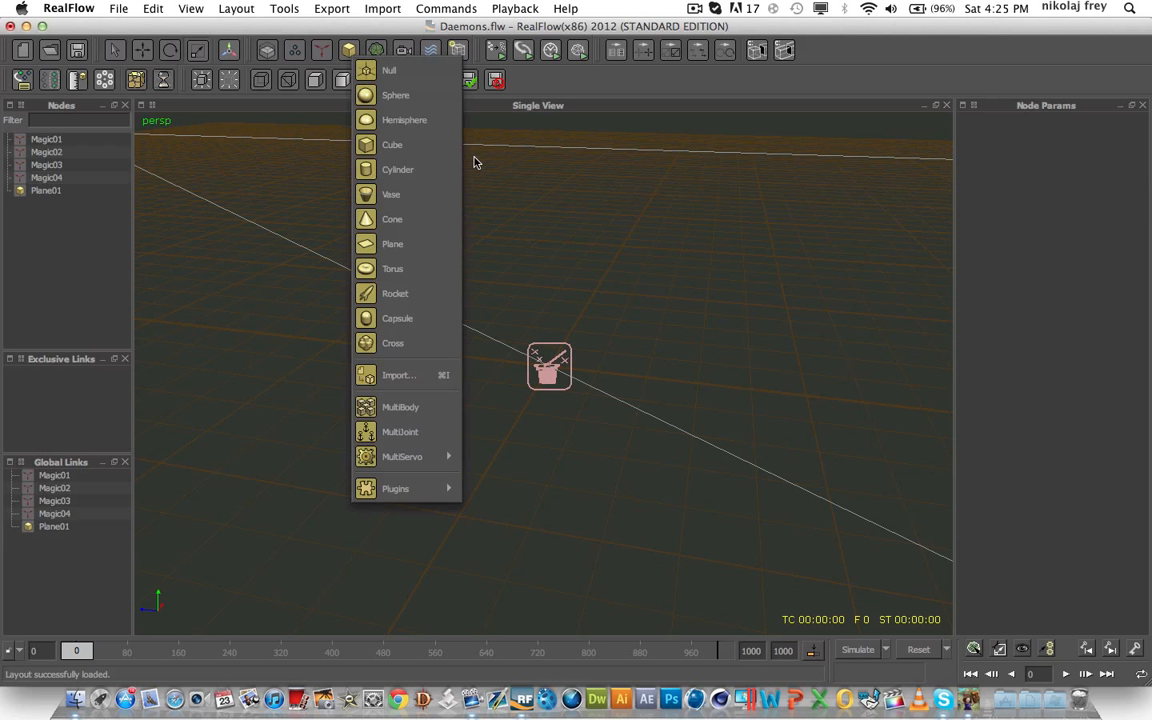
{"action": "left_click", "coordinate": [420, 173]}
{"action": "left_click", "coordinate": [141, 51]}
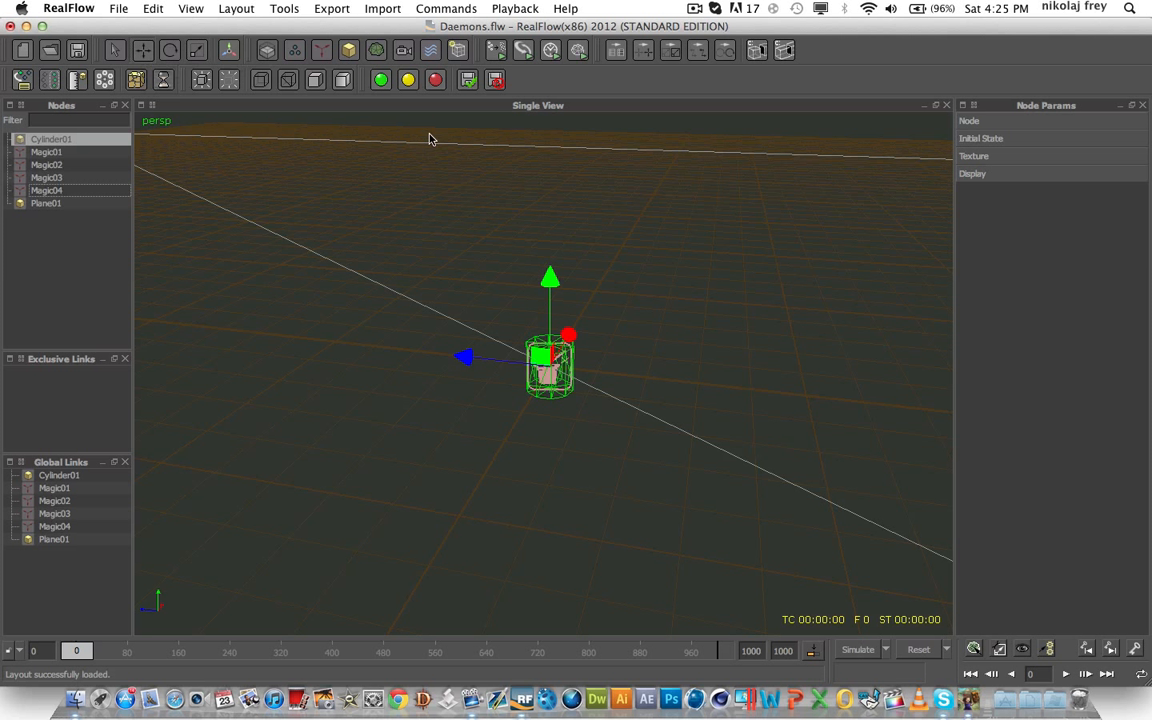
{"action": "left_click", "coordinate": [170, 51]}
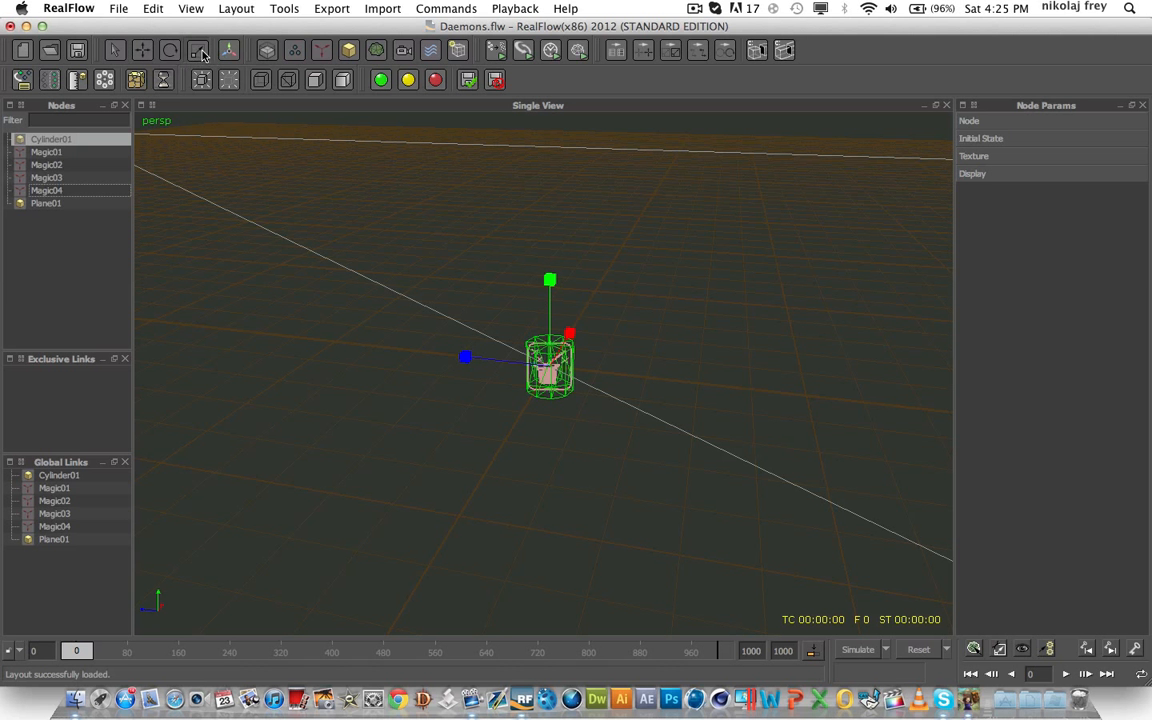
{"action": "left_click_drag", "start_coordinate": [546, 283], "coordinate": [562, 326]}
{"action": "left_click_drag", "start_coordinate": [638, 349], "coordinate": [663, 300], "text": "alt"}
Step: Raise the flattened cylinder slightly above the ground plane
{"action": "left_click", "coordinate": [142, 50]}
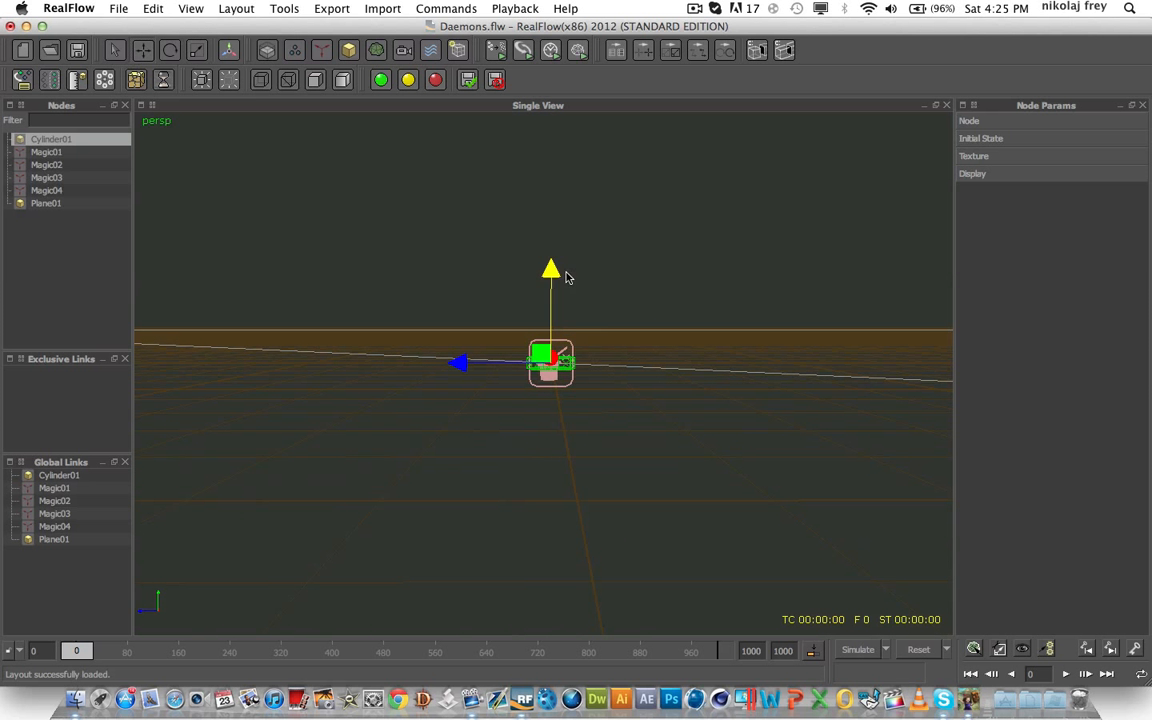
{"action": "left_click_drag", "start_coordinate": [562, 274], "coordinate": [551, 258]}
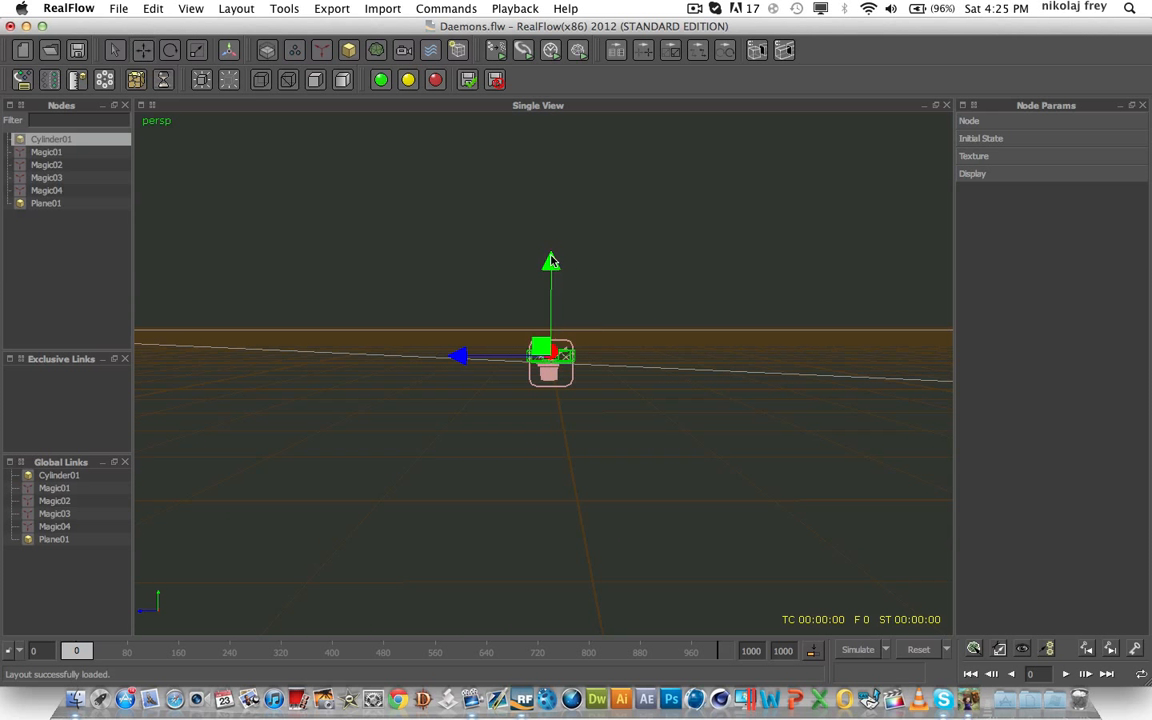
{"action": "left_click_drag", "start_coordinate": [646, 289], "coordinate": [626, 344], "text": "alt"}
Step: Scale the flattened cylinder along both horizontal axes into a wide, evenly round disc
{"action": "left_click", "coordinate": [197, 52]}
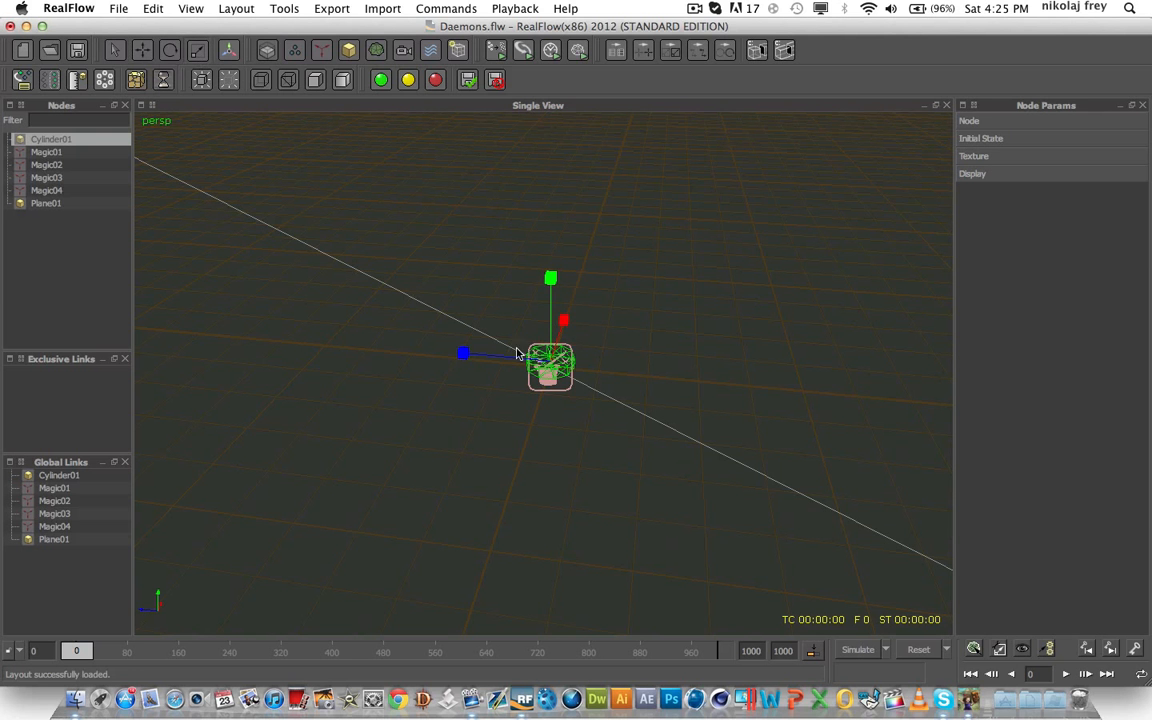
{"action": "left_click_drag", "start_coordinate": [506, 360], "coordinate": [311, 290]}
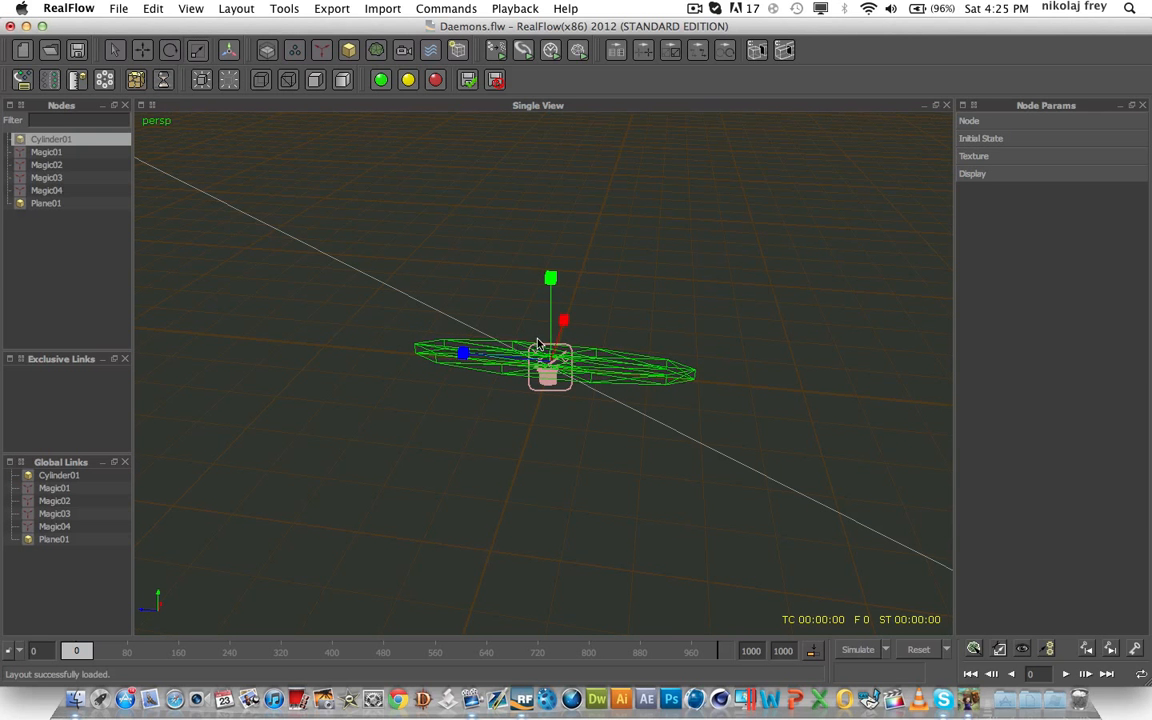
{"action": "left_click_drag", "start_coordinate": [563, 320], "coordinate": [586, 239]}
{"action": "left_click_drag", "start_coordinate": [463, 352], "coordinate": [640, 372]}
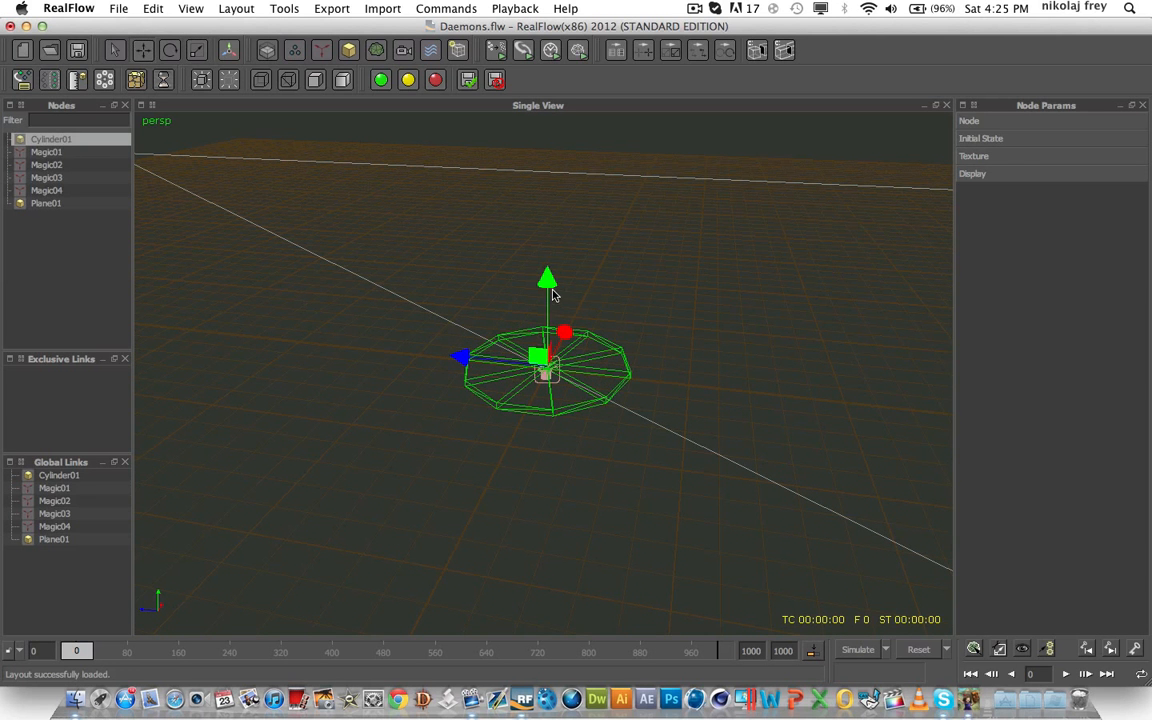
Step: Raise the disc slightly and move it along the Z axis to one side of the Magic daemons
{"action": "left_click_drag", "start_coordinate": [550, 286], "coordinate": [551, 279]}
{"action": "left_click_drag", "start_coordinate": [663, 477], "coordinate": [680, 461], "text": "alt"}
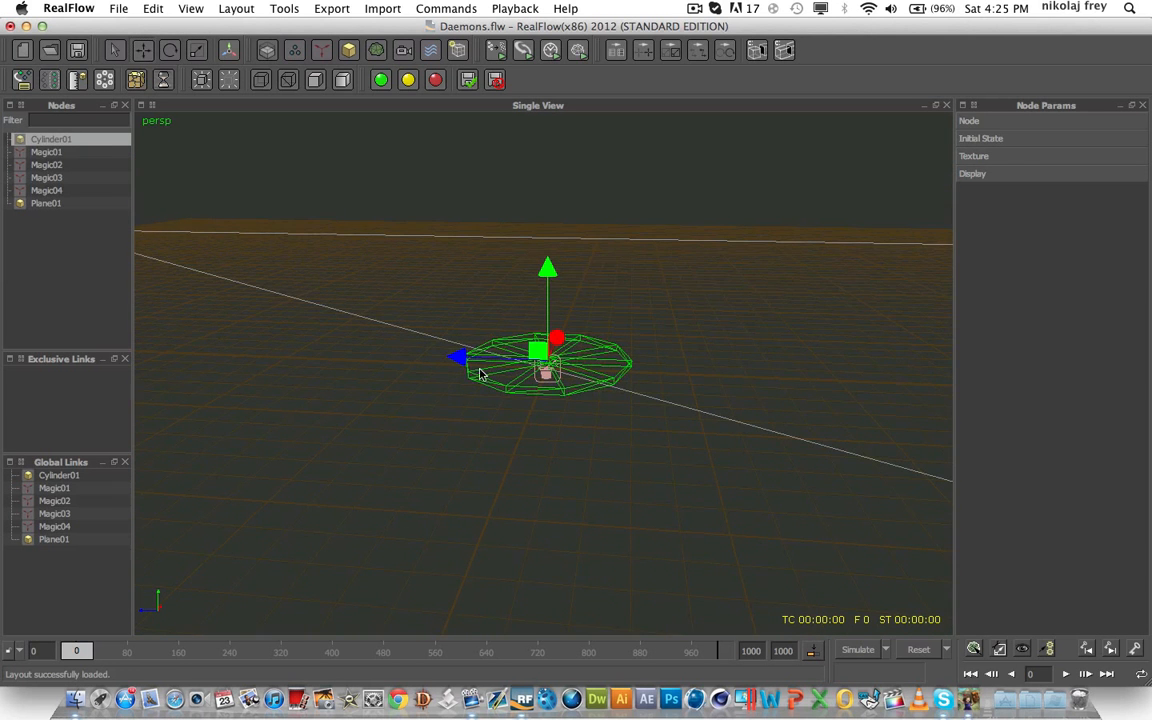
{"action": "left_click_drag", "start_coordinate": [480, 374], "coordinate": [341, 372]}
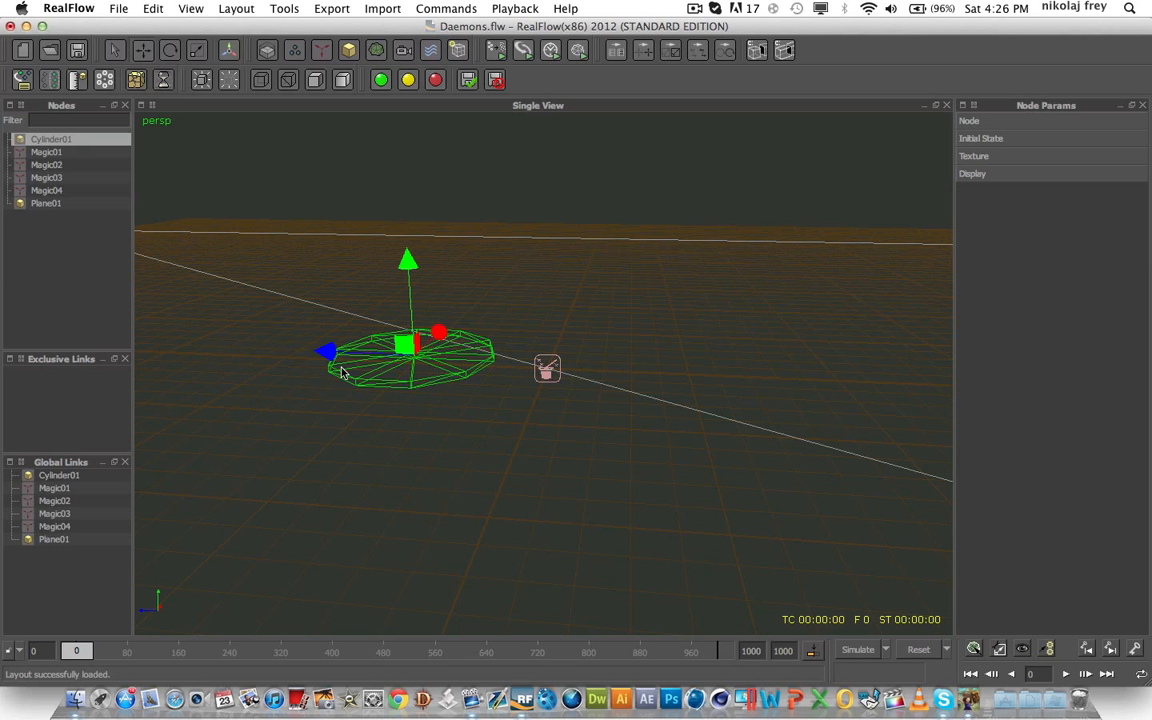
Step: Duplicate the disc twice and spread the copies so the three discs form a triangle around the Magic daemons
{"action": "key", "text": "ctrl+d"}
{"action": "left_click_drag", "start_coordinate": [440, 332], "coordinate": [337, 460]}
{"action": "left_click_drag", "start_coordinate": [250, 431], "coordinate": [640, 455]}
{"action": "key", "text": "ctrl+d"}
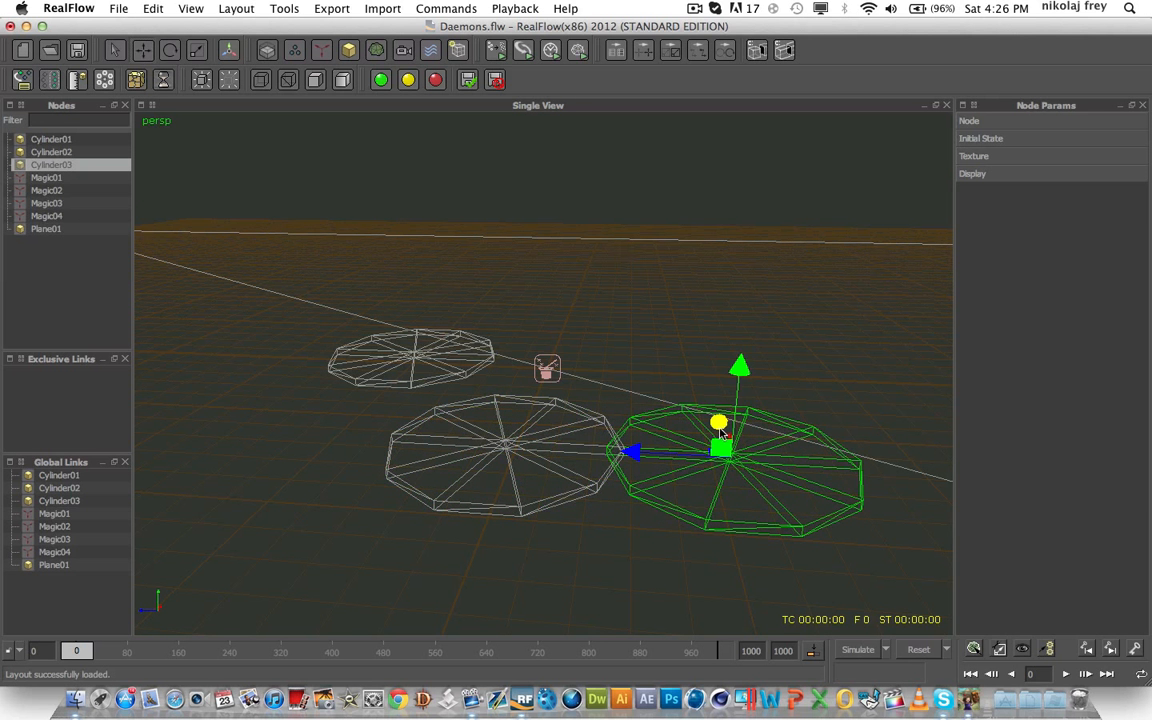
{"action": "left_click_drag", "start_coordinate": [720, 419], "coordinate": [709, 344]}
{"action": "left_click", "coordinate": [67, 246]}
Step: Add a Fill Object emitter and duplicate it twice
{"action": "left_click", "coordinate": [300, 50]}
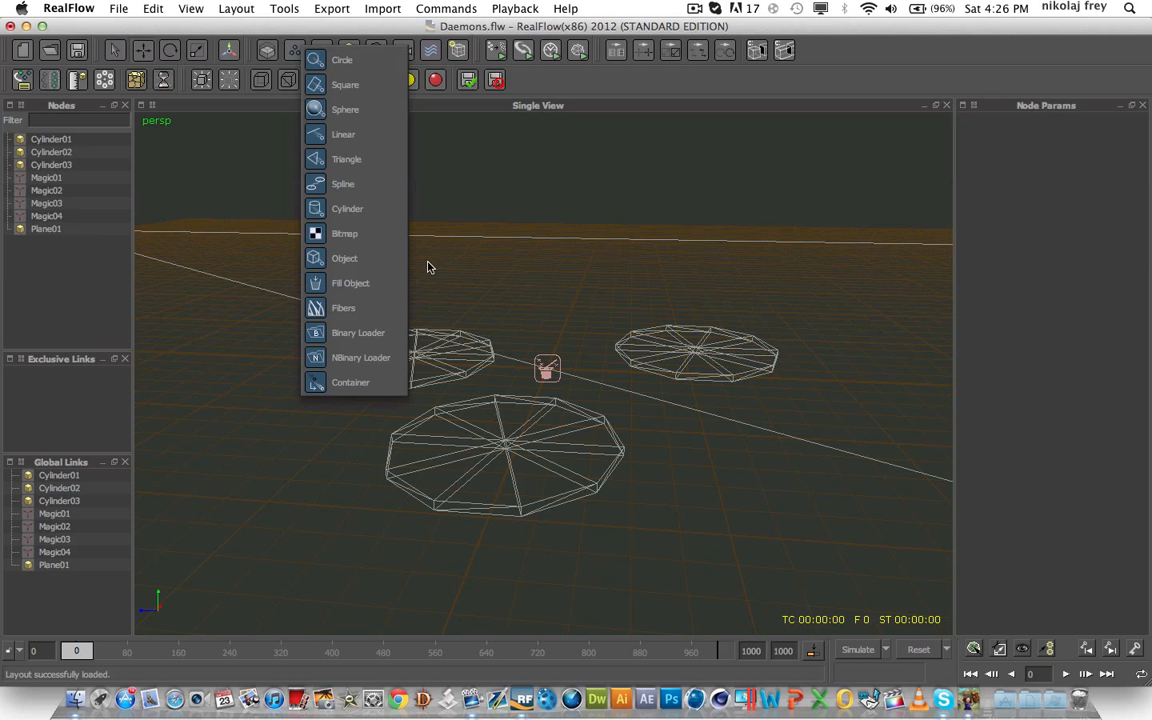
{"action": "left_click", "coordinate": [303, 254]}
{"action": "key", "text": "super+d"}
{"action": "key", "text": "super+d"}
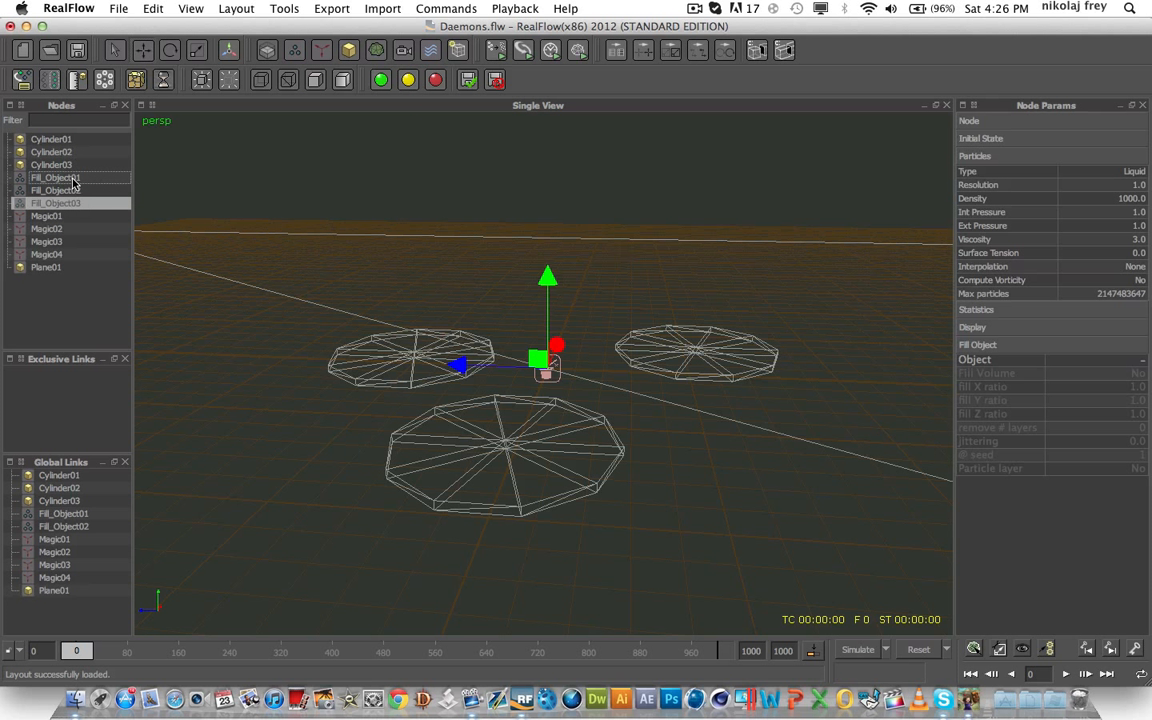
Step: Set Fill_Object01's viscosity to 0.5, surface tension to 10 and interpolation to Local
{"action": "left_click", "coordinate": [72, 180]}
{"action": "double_click", "coordinate": [1145, 199]}
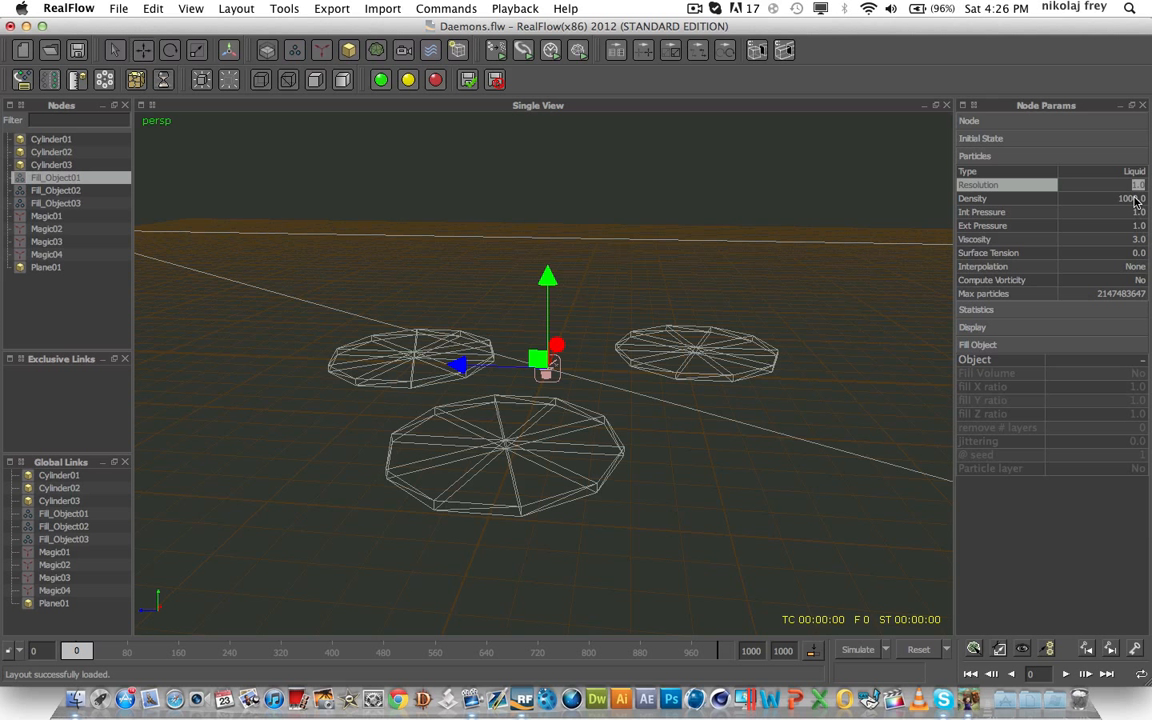
{"action": "key", "text": "Tab"}
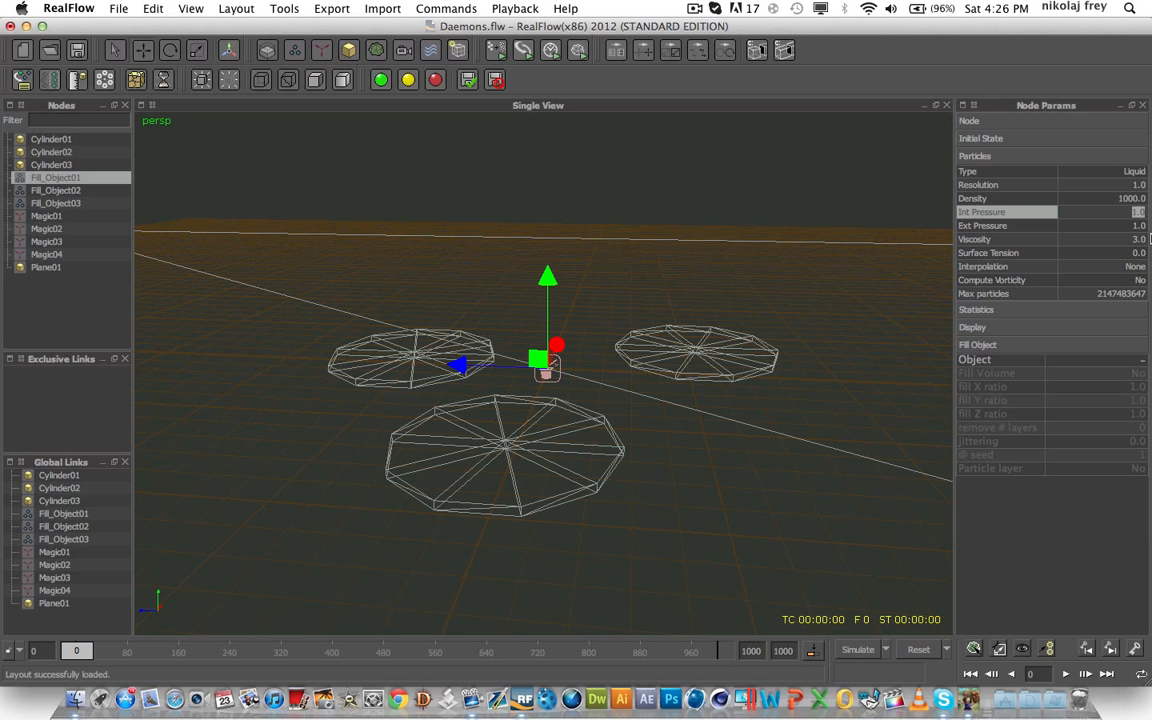
{"action": "left_click", "coordinate": [1150, 239]}
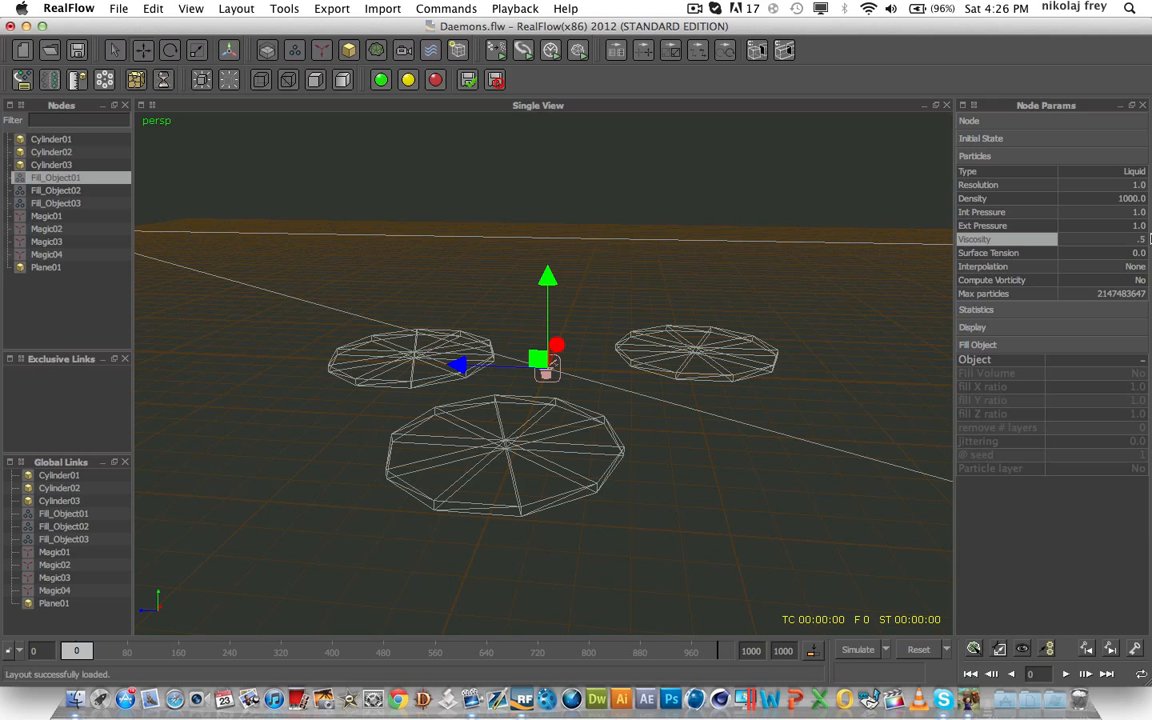
{"action": "key", "text": "Tab"}
{"action": "type", "text": "10"}
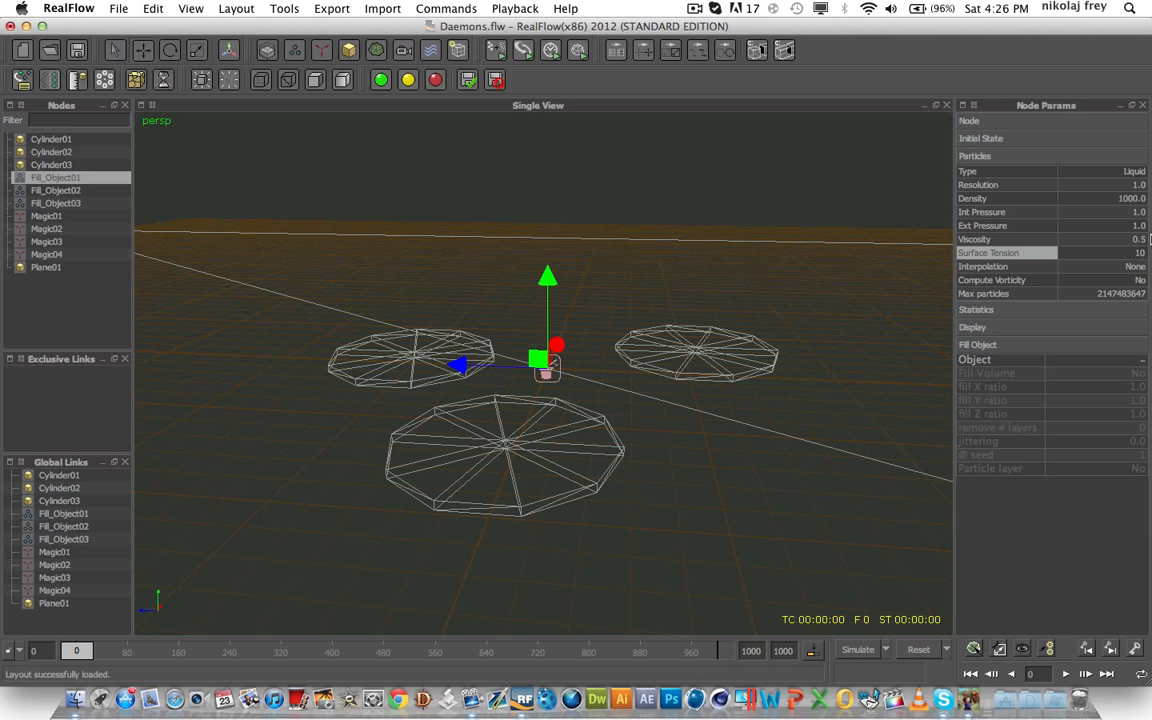
{"action": "left_click", "coordinate": [1141, 267]}
{"action": "left_click", "coordinate": [1110, 288]}
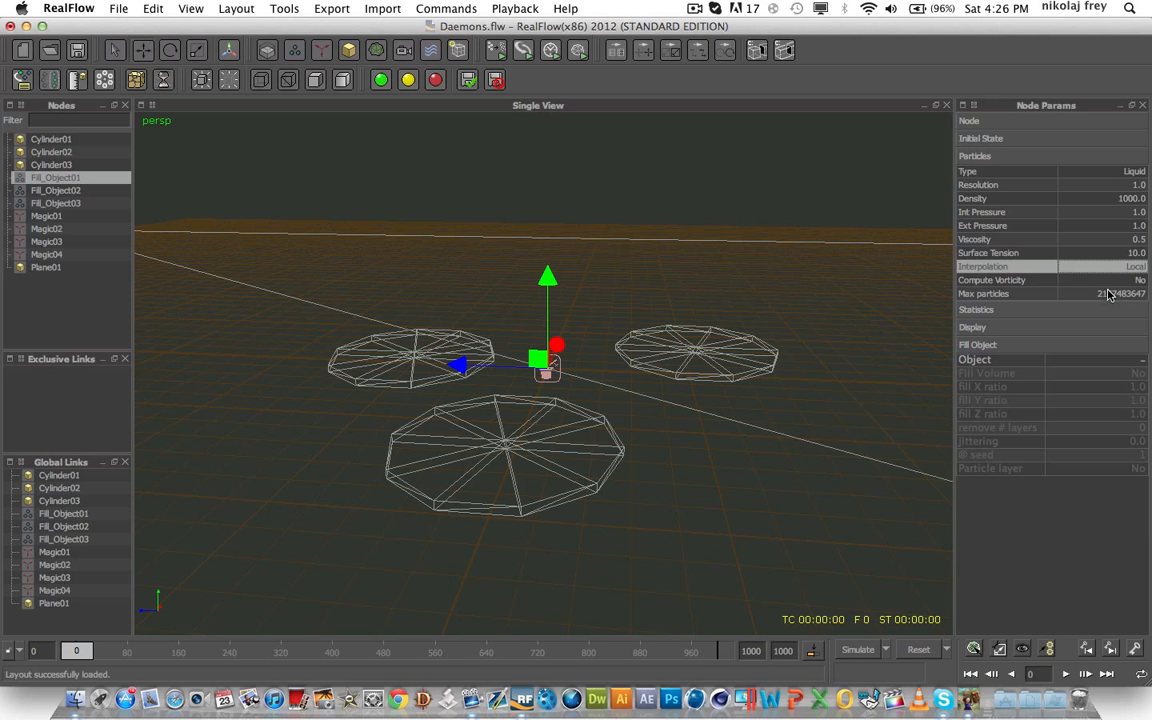
Step: Set viscosity 0.5, surface tension 10 and Local interpolation for all three Fill Object emitters together
{"action": "left_click", "coordinate": [72, 204], "text": "shift"}
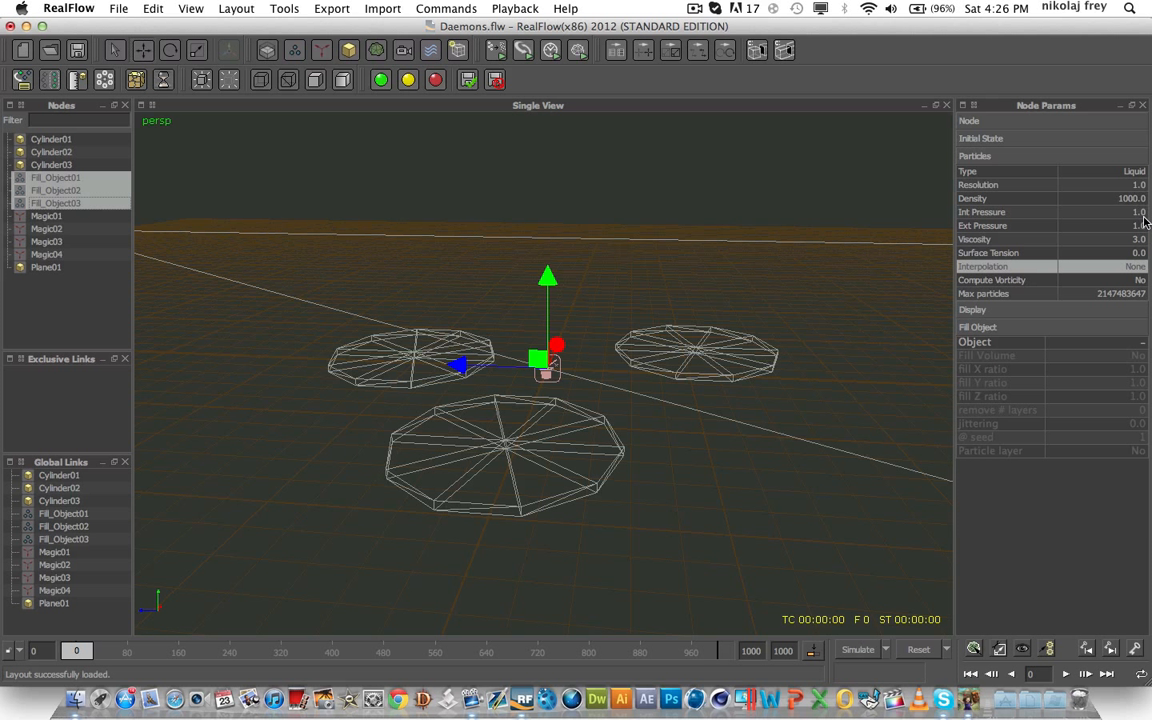
{"action": "left_click", "coordinate": [1139, 240]}
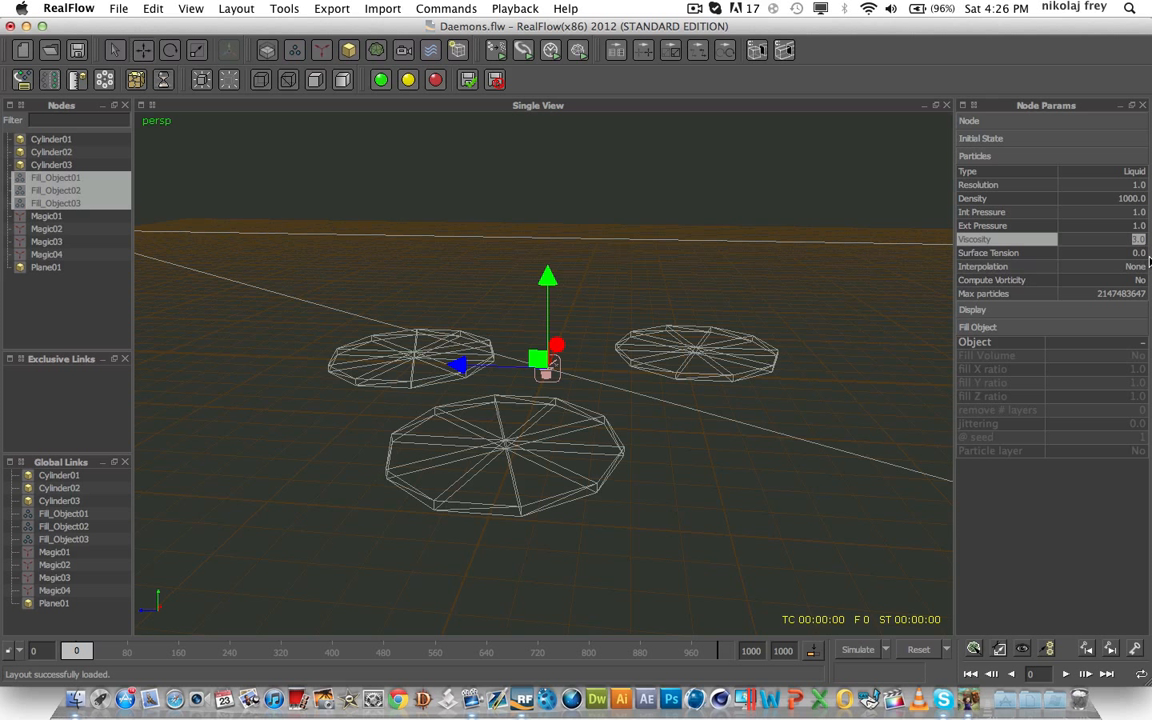
{"action": "type", "text": ".5"}
{"action": "key", "text": "Tab"}
{"action": "type", "text": "10"}
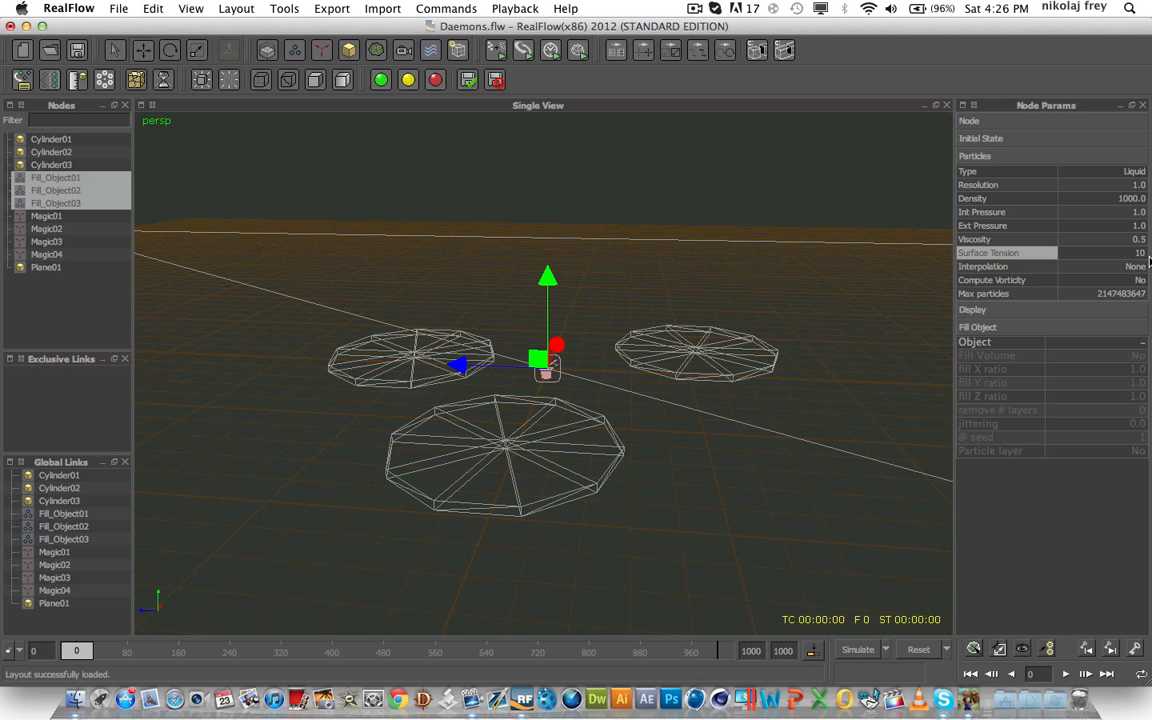
{"action": "key", "text": "Return"}
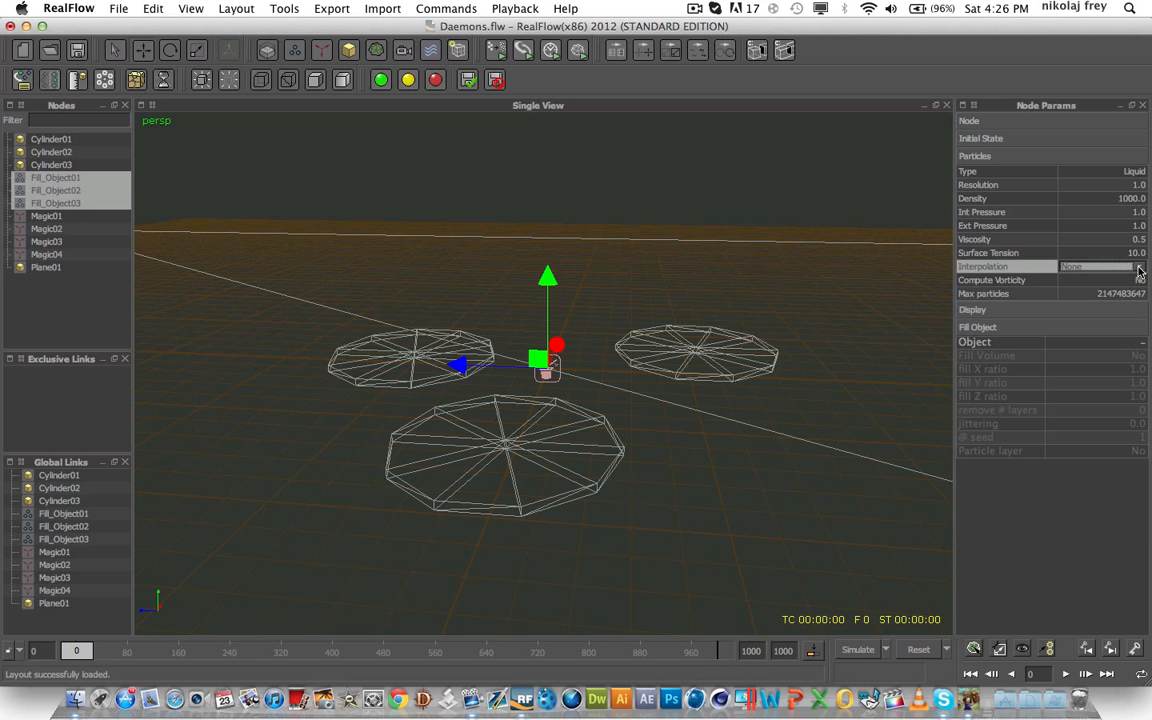
{"action": "left_click", "coordinate": [1120, 266]}
{"action": "left_click", "coordinate": [1100, 279]}
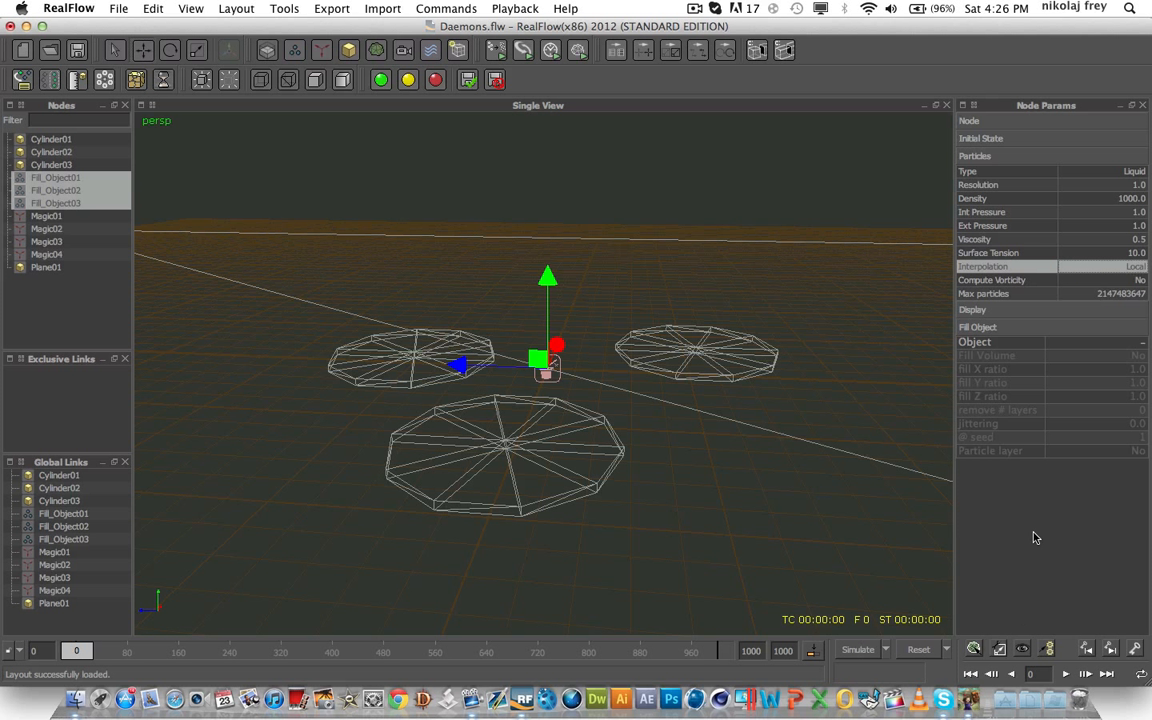
Step: Assign Cylinder01, Cylinder02 and Cylinder03 as the source objects of Fill_Object01, Fill_Object02 and Fill_Object03 respectively
{"action": "left_click", "coordinate": [42, 178]}
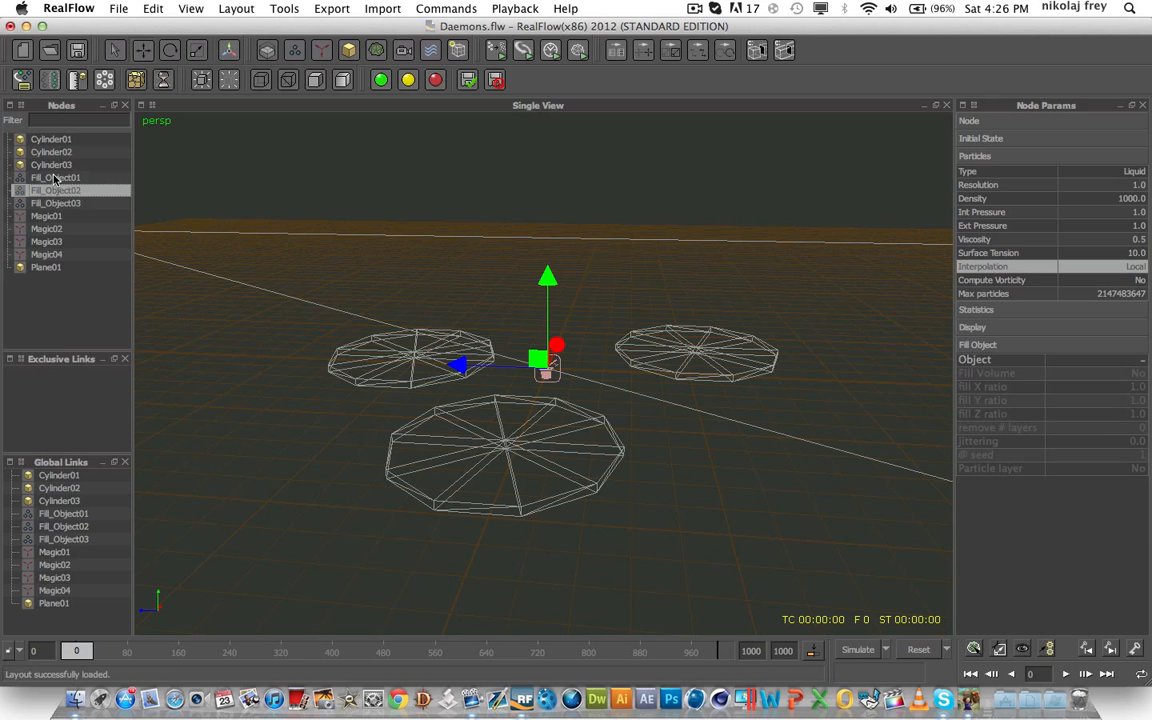
{"action": "left_click", "coordinate": [1139, 358]}
{"action": "left_click", "coordinate": [1019, 197]}
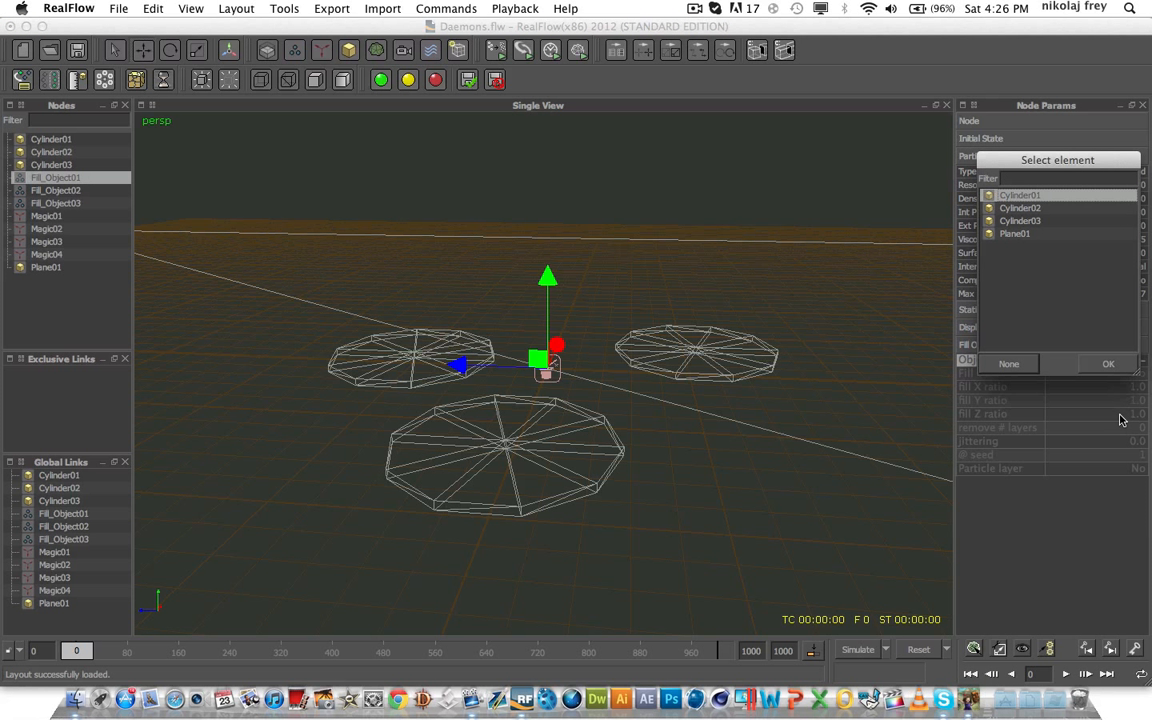
{"action": "left_click", "coordinate": [1100, 363]}
{"action": "left_click", "coordinate": [62, 191]}
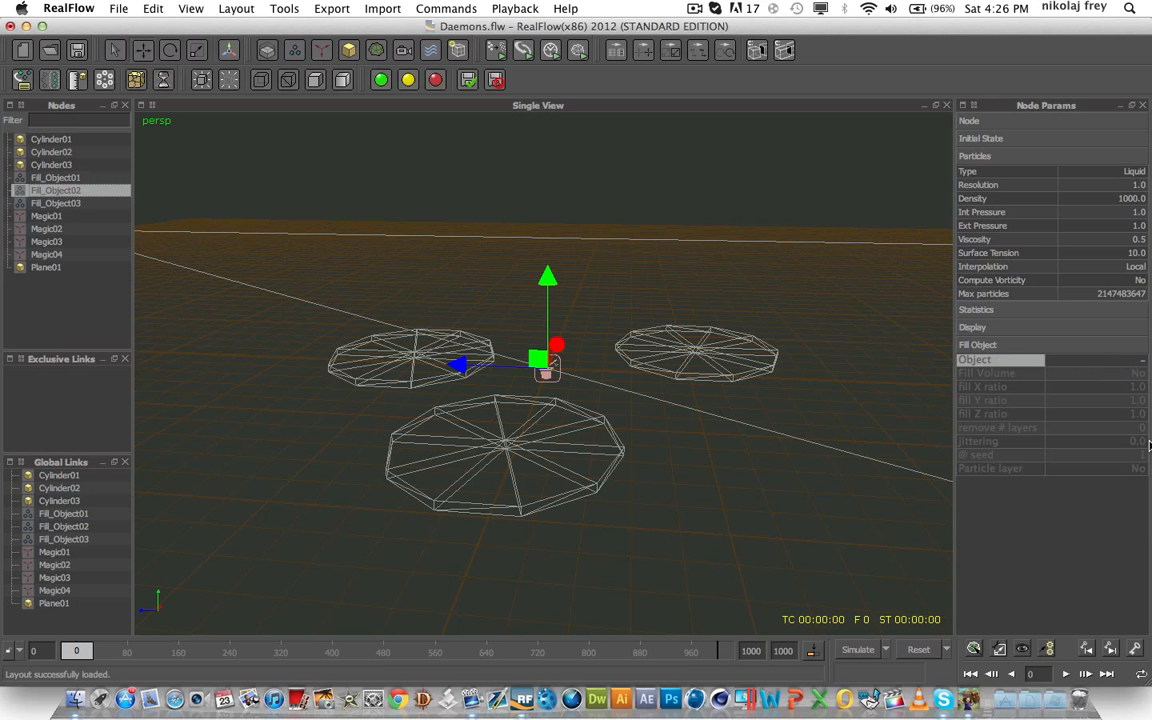
{"action": "left_click", "coordinate": [1139, 360]}
{"action": "left_click", "coordinate": [890, 210]}
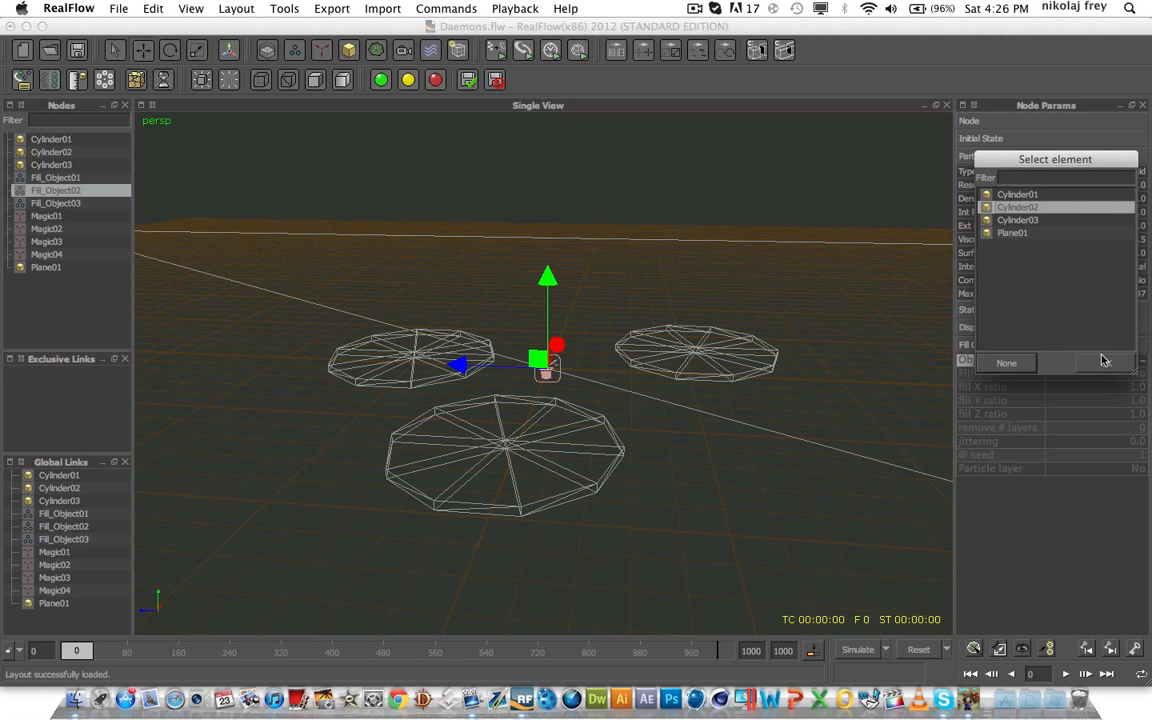
{"action": "left_click", "coordinate": [1100, 360]}
{"action": "left_click", "coordinate": [56, 203]}
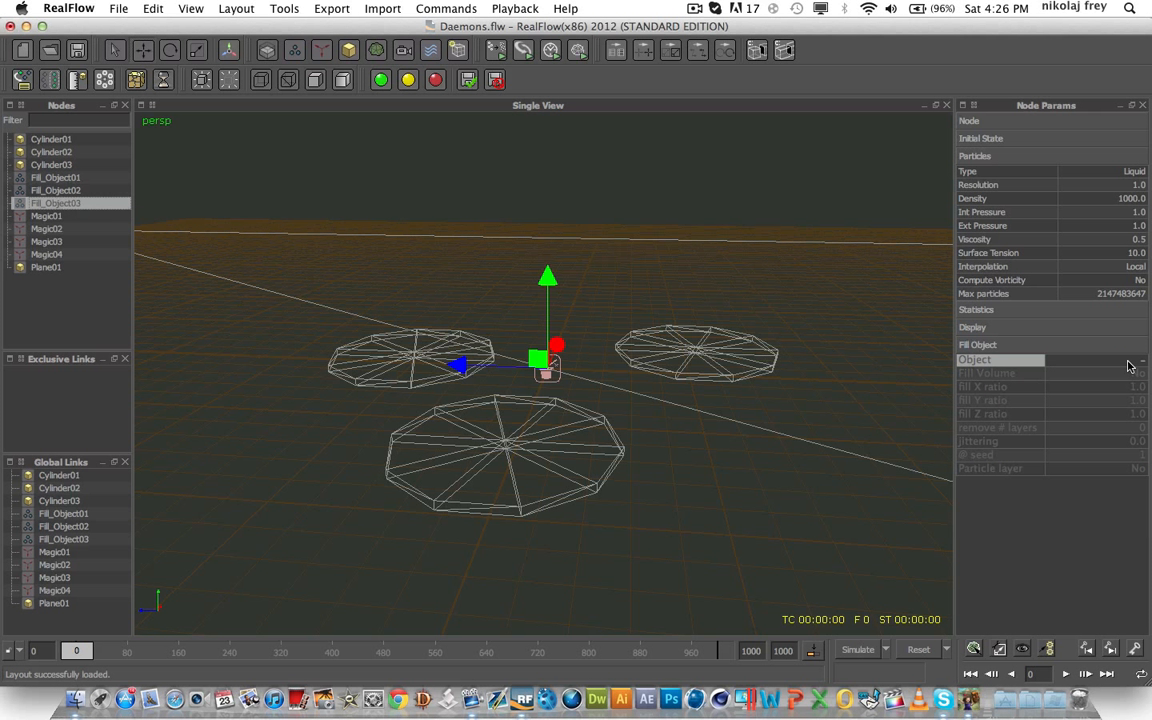
{"action": "left_click", "coordinate": [1139, 361]}
{"action": "left_click", "coordinate": [1008, 224]}
{"action": "left_click", "coordinate": [1096, 367]}
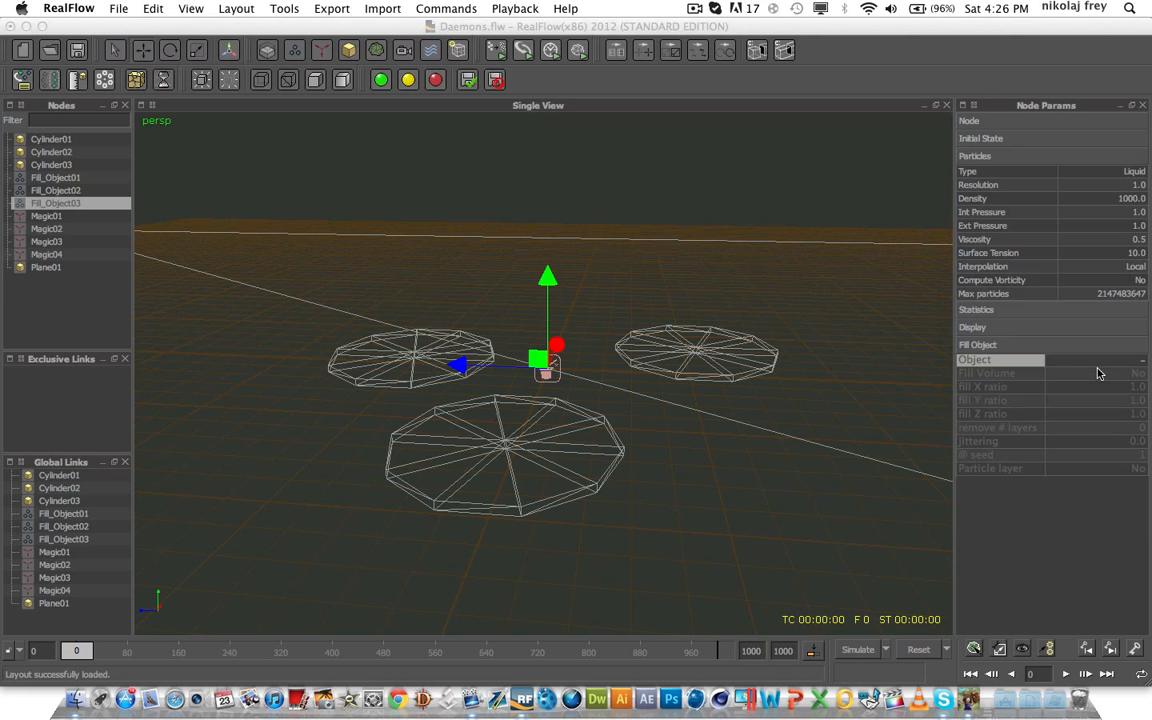
Step: Set the simulation state of all three cylinders to Inactive
{"action": "left_click", "coordinate": [72, 313]}
{"action": "left_click", "coordinate": [37, 164]}
{"action": "left_click", "coordinate": [41, 139], "text": "shift"}
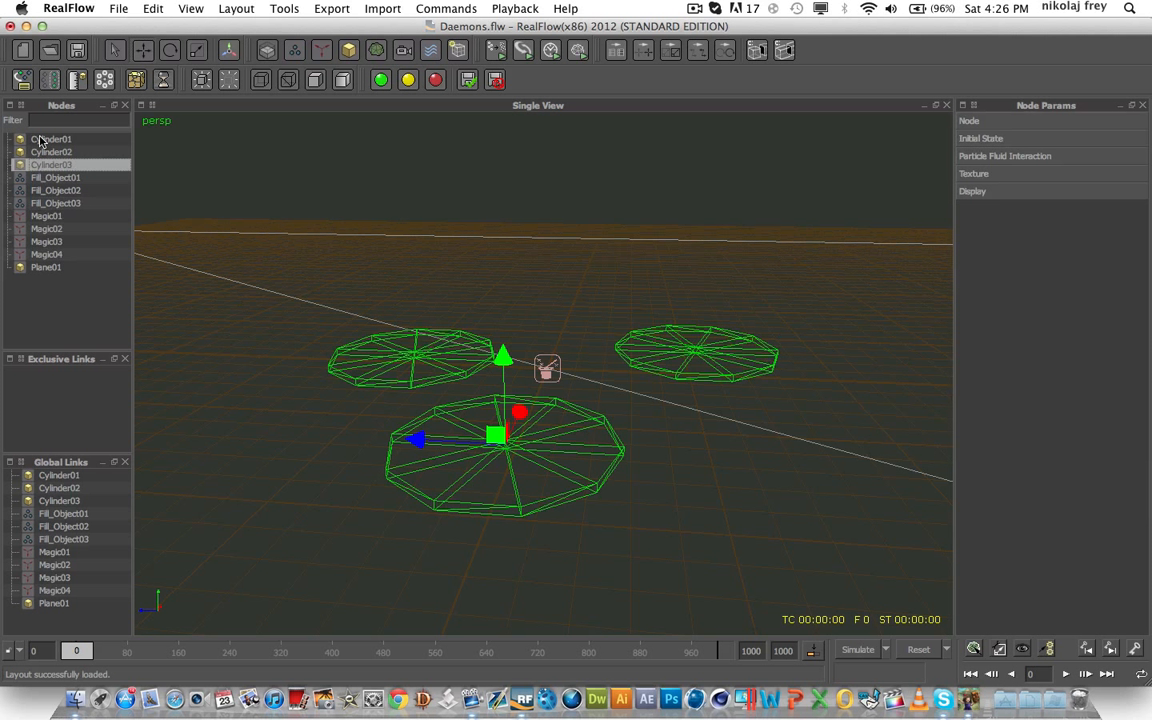
{"action": "left_click", "coordinate": [1139, 123]}
{"action": "left_click", "coordinate": [1139, 140]}
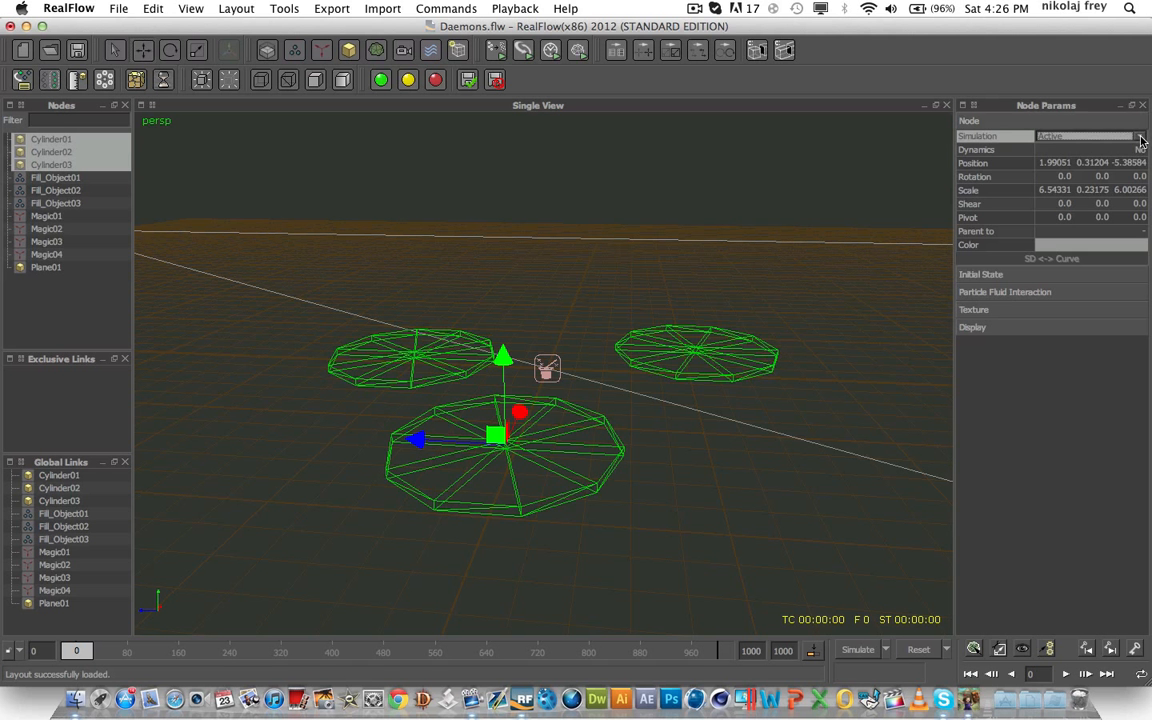
{"action": "left_click", "coordinate": [1139, 150]}
Step: Turn on Fill Volume for all three Fill Object emitters together
{"action": "left_click", "coordinate": [55, 178]}
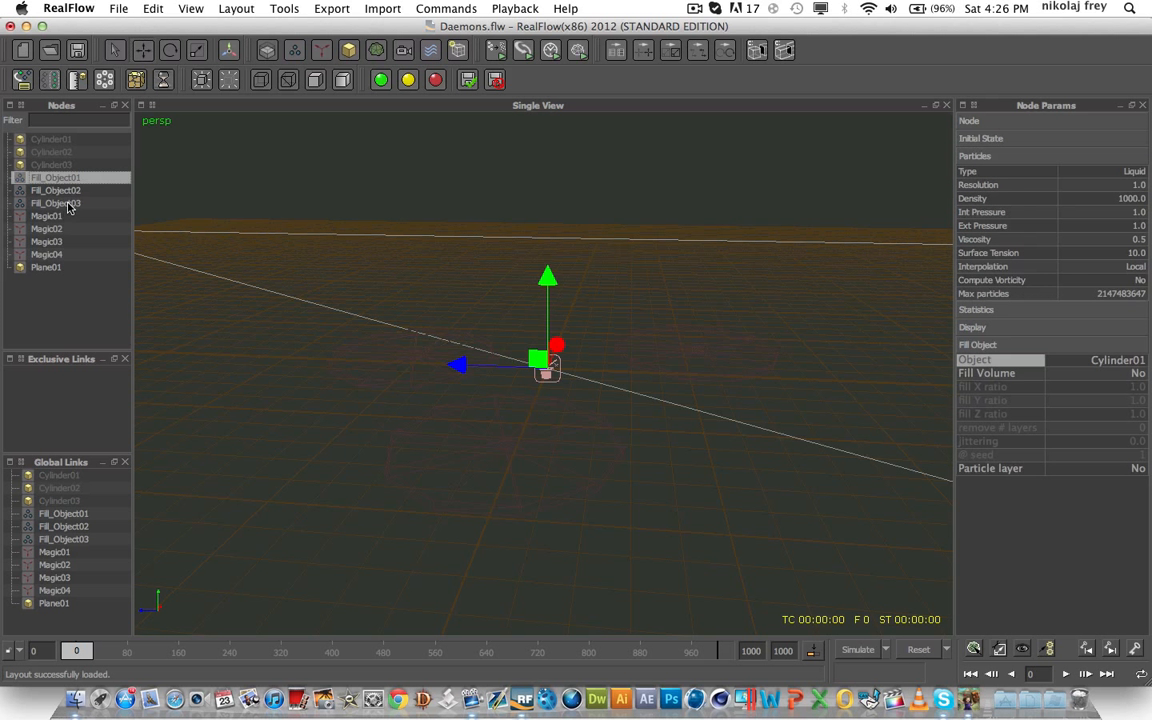
{"action": "left_click", "coordinate": [66, 203], "text": "shift"}
{"action": "left_click", "coordinate": [1142, 357]}
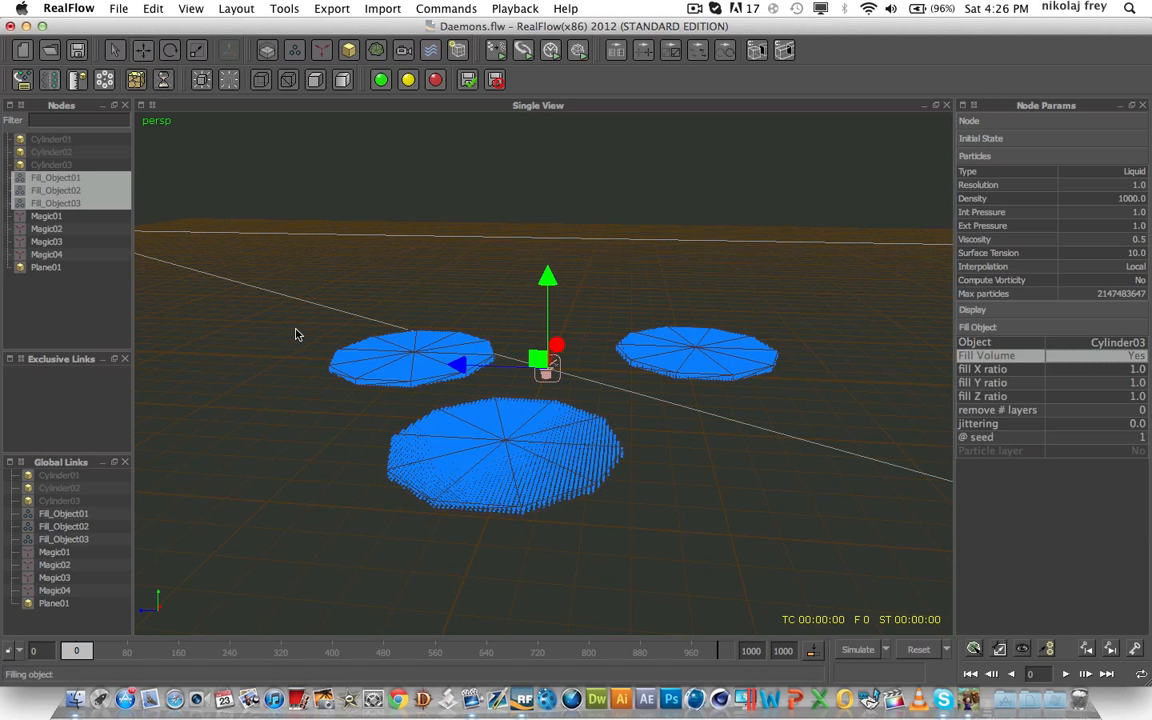
{"action": "left_click", "coordinate": [62, 313]}
Step: Reset the scene, run a test simulation of the particle discs to about frame 48, stop it and reset again
{"action": "left_click_drag", "start_coordinate": [502, 450], "coordinate": [482, 500], "text": "alt"}
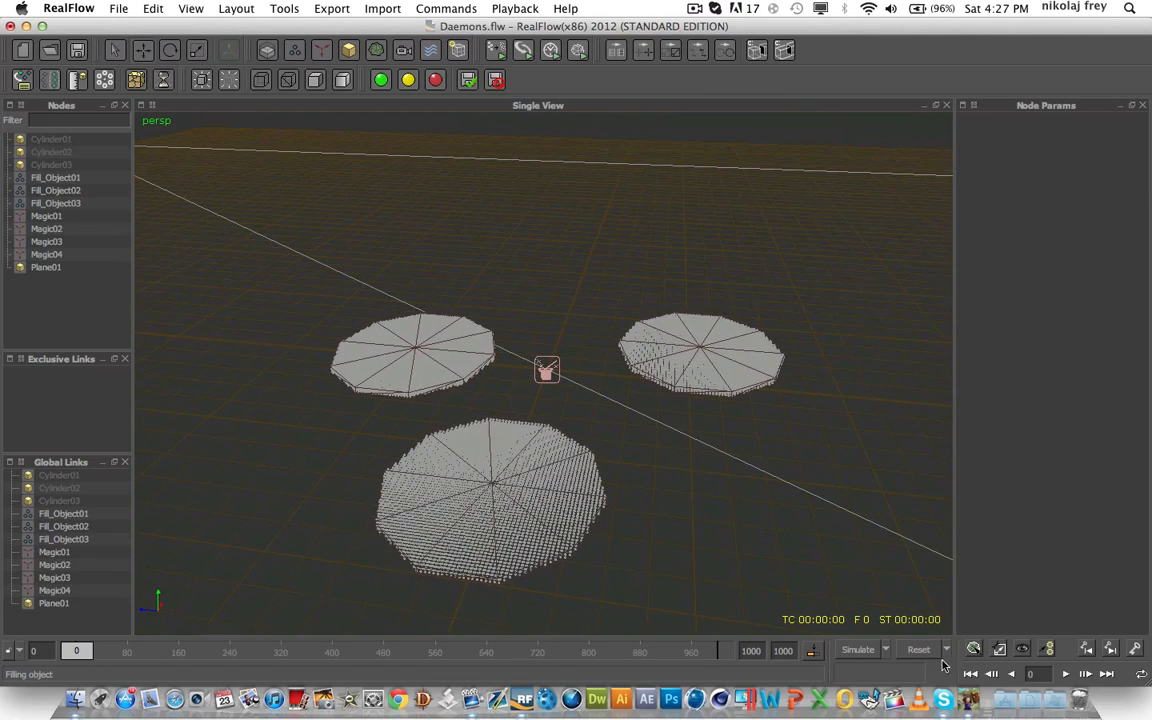
{"action": "left_click", "coordinate": [918, 650]}
{"action": "key", "text": "Return"}
{"action": "left_click", "coordinate": [863, 652]}
{"action": "left_click_drag", "start_coordinate": [580, 425], "coordinate": [643, 438], "text": "alt"}
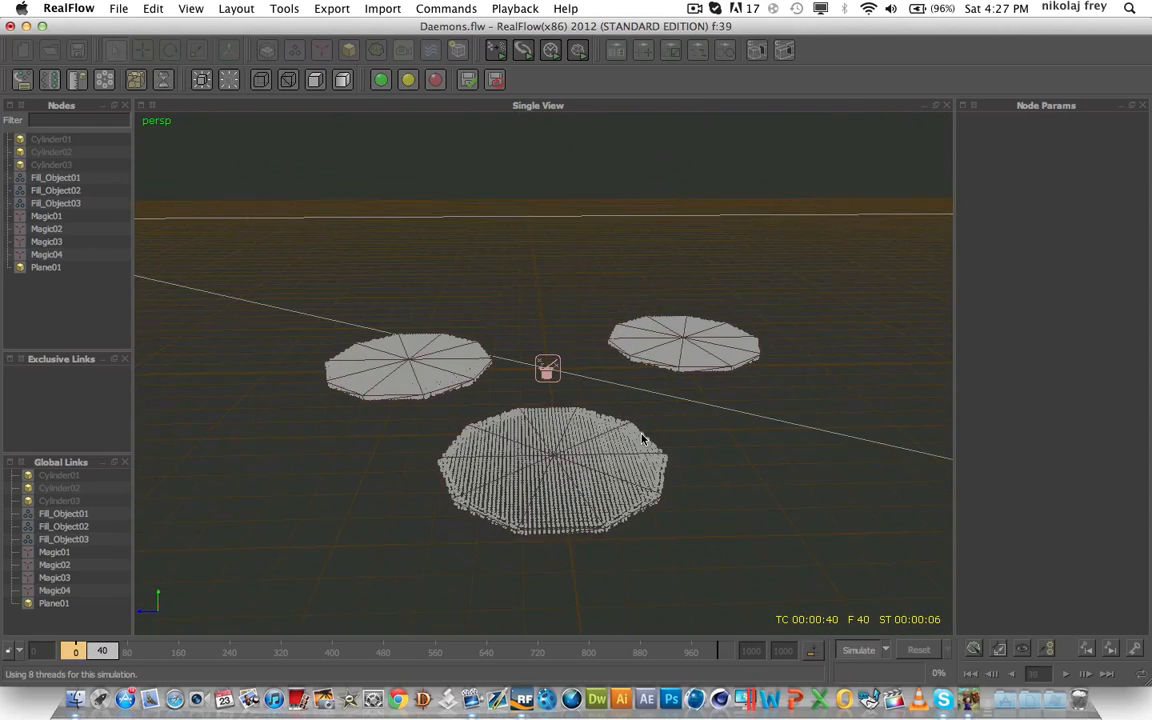
{"action": "left_click", "coordinate": [856, 650]}
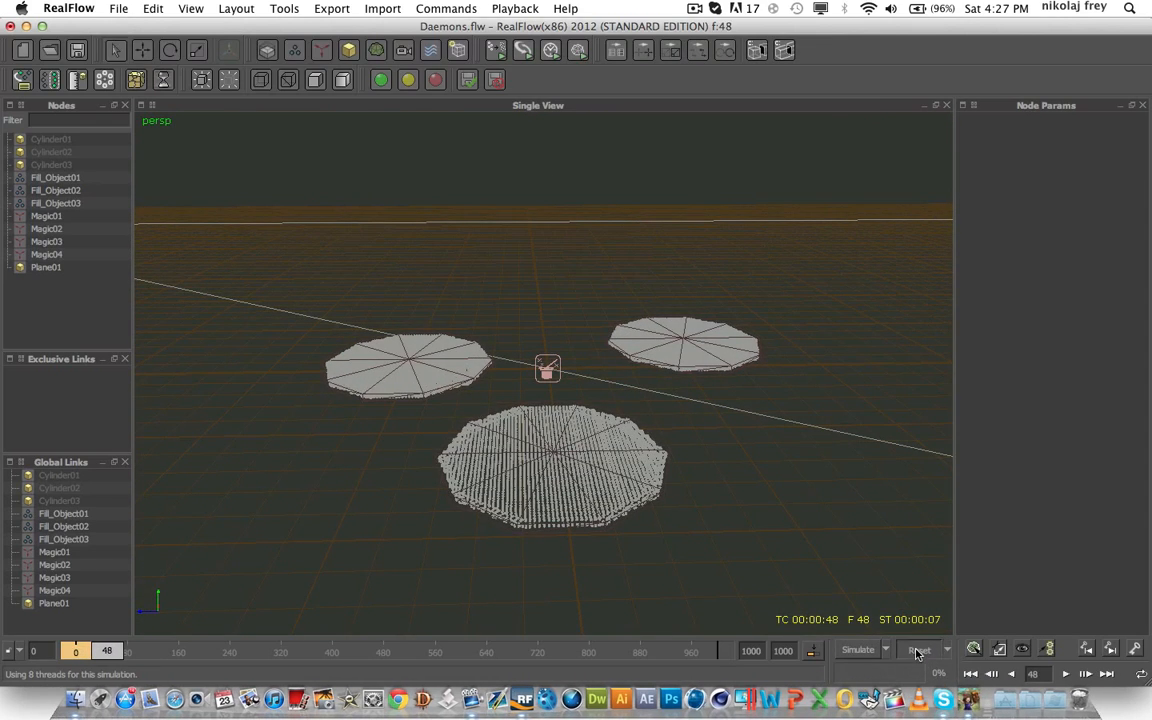
{"action": "left_click", "coordinate": [916, 651]}
{"action": "left_click", "coordinate": [554, 376]}
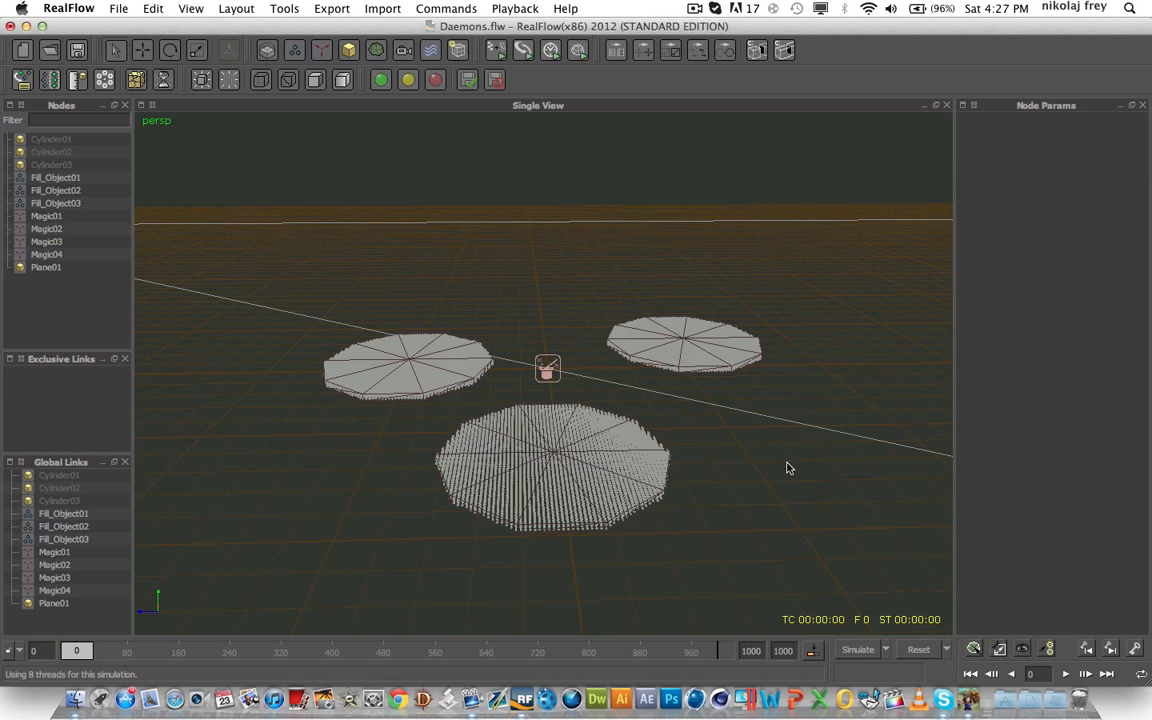
Step: Add a cube and raise it above the Magic daemons to a Y position of about 3.66
{"action": "left_click", "coordinate": [349, 52]}
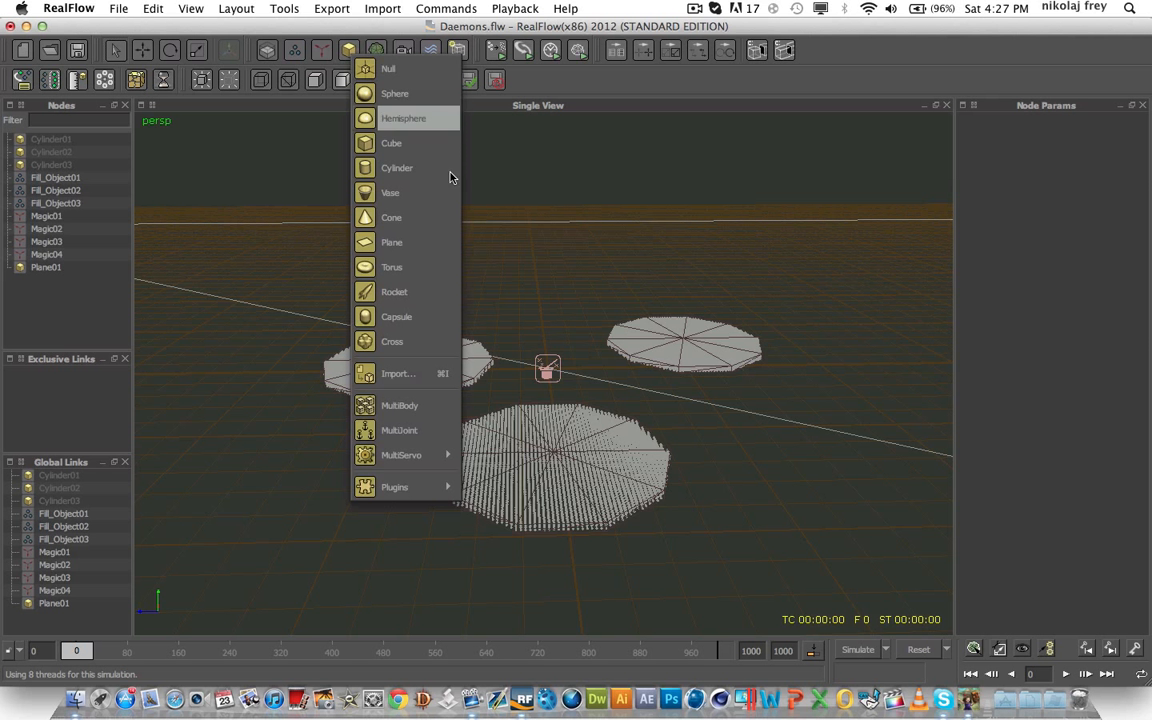
{"action": "left_click", "coordinate": [414, 146]}
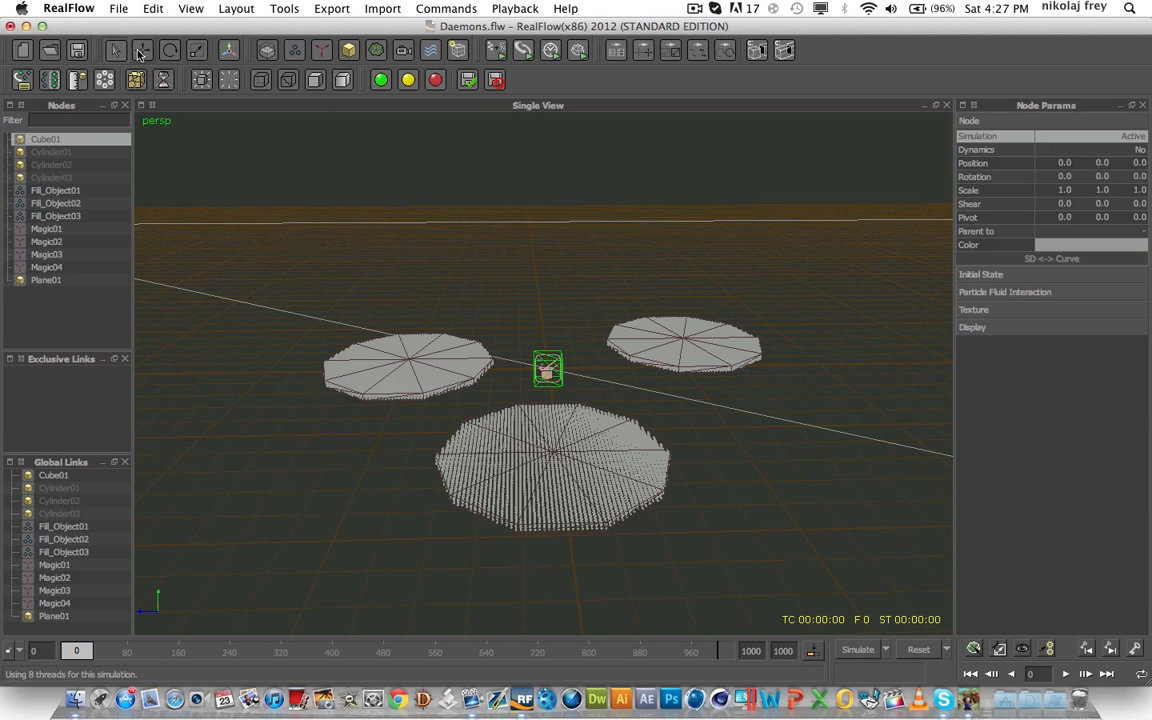
{"action": "left_click_drag", "start_coordinate": [547, 276], "coordinate": [548, 172]}
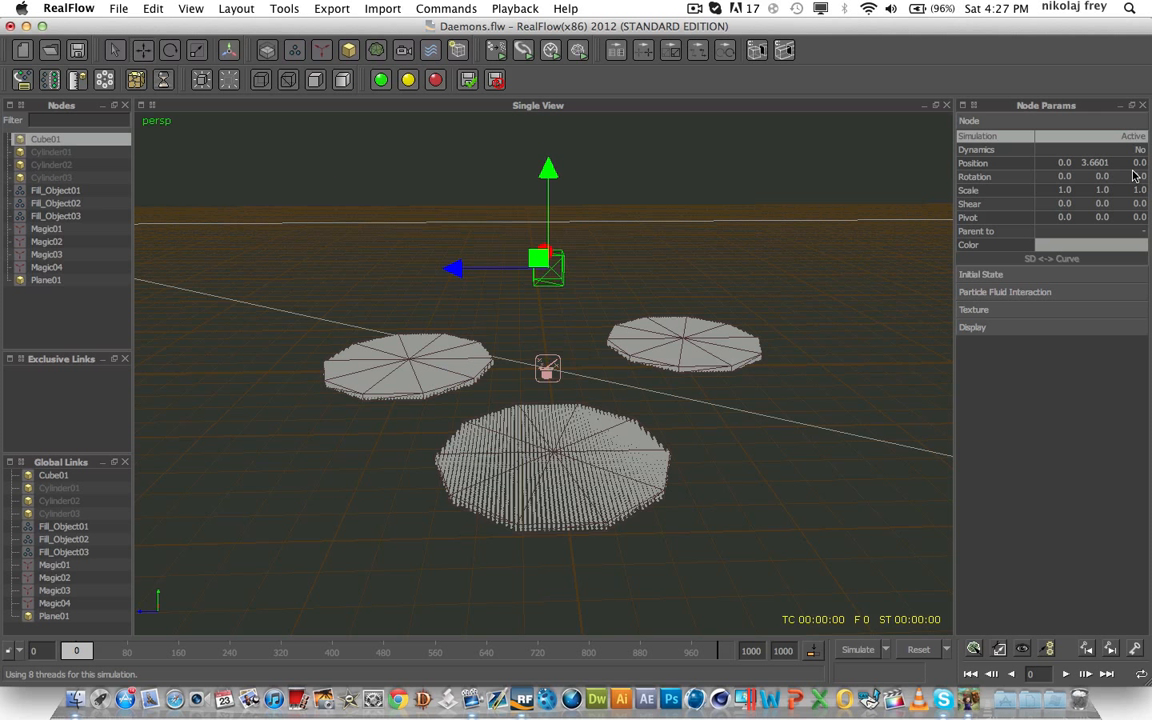
Step: Set the cube's scale to 4 on all three axes
{"action": "left_click", "coordinate": [1064, 192]}
{"action": "type", "text": "4"}
{"action": "key", "text": "Tab"}
{"action": "key", "text": "Tab"}
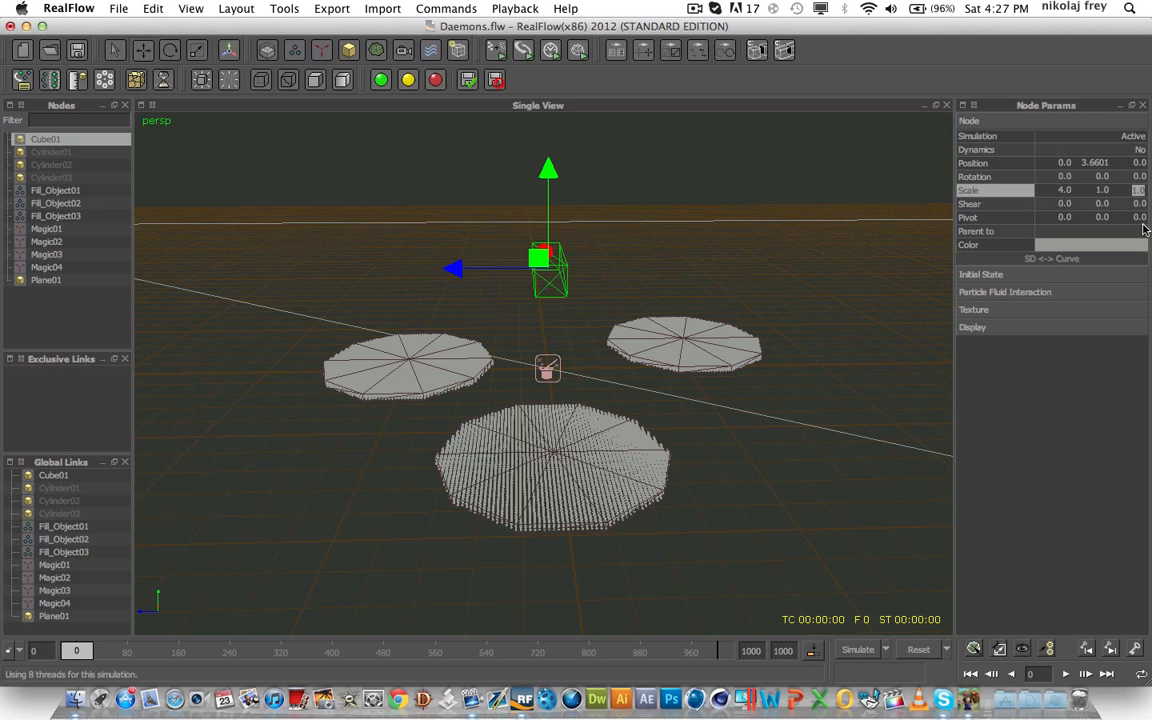
{"action": "left_click", "coordinate": [1097, 191]}
{"action": "type", "text": "4"}
{"action": "key", "text": "Tab"}
{"action": "type", "text": "4"}
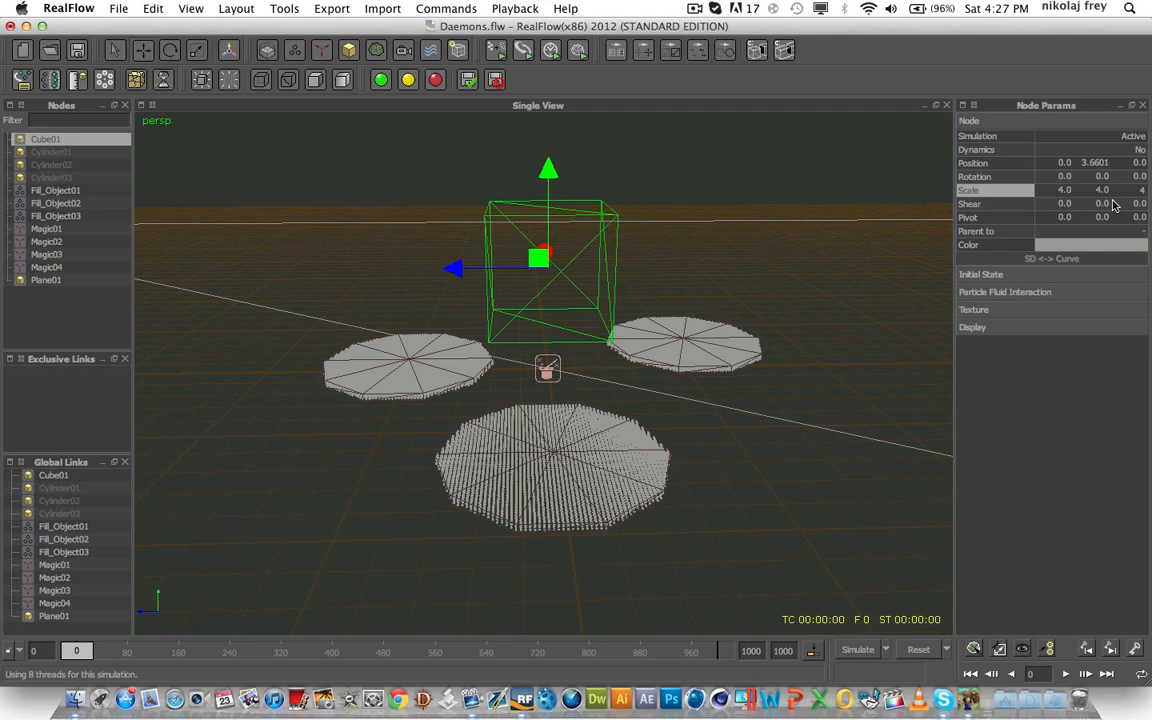
Step: Move the cube to about Y 4.67 and Z 0.86, and set its simulation to Inactive
{"action": "mouse_move", "coordinate": [681, 340]}
{"action": "left_mouse_down", "text": "alt"}
{"action": "mouse_move", "coordinate": [537, 328]}
{"action": "mouse_move", "coordinate": [681, 324]}
{"action": "mouse_move", "coordinate": [670, 338]}
{"action": "left_mouse_up", "text": "alt"}
{"action": "left_click_drag", "start_coordinate": [506, 269], "coordinate": [480, 270]}
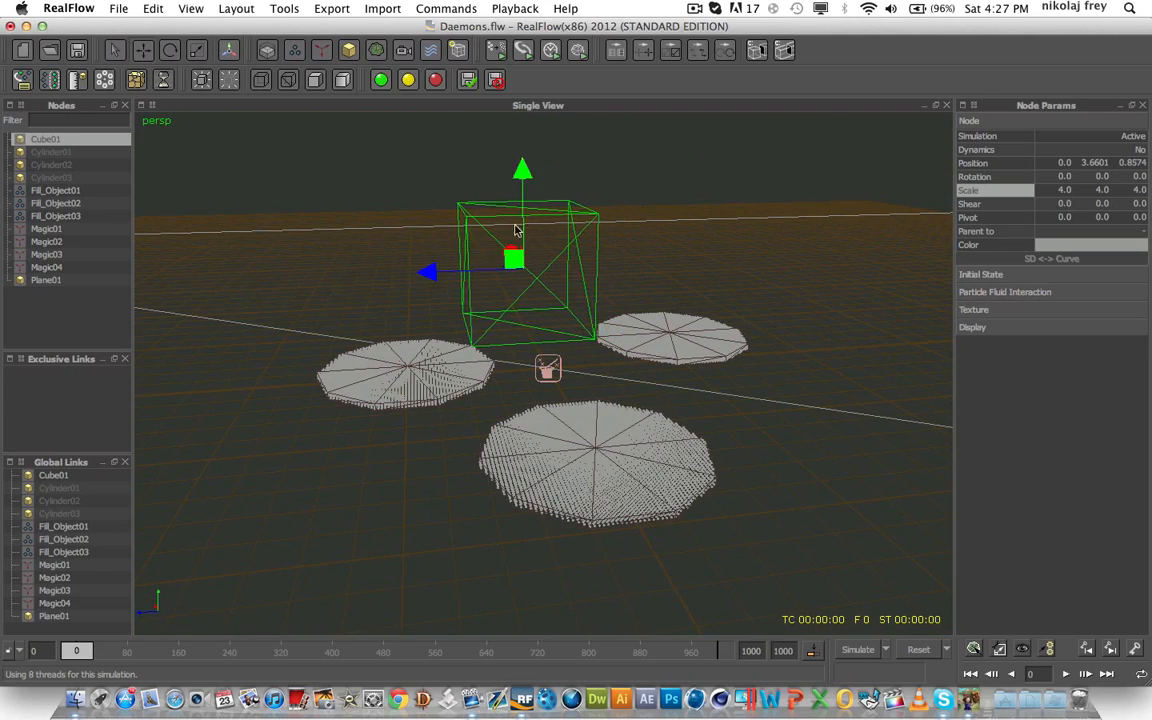
{"action": "left_click_drag", "start_coordinate": [523, 196], "coordinate": [522, 164]}
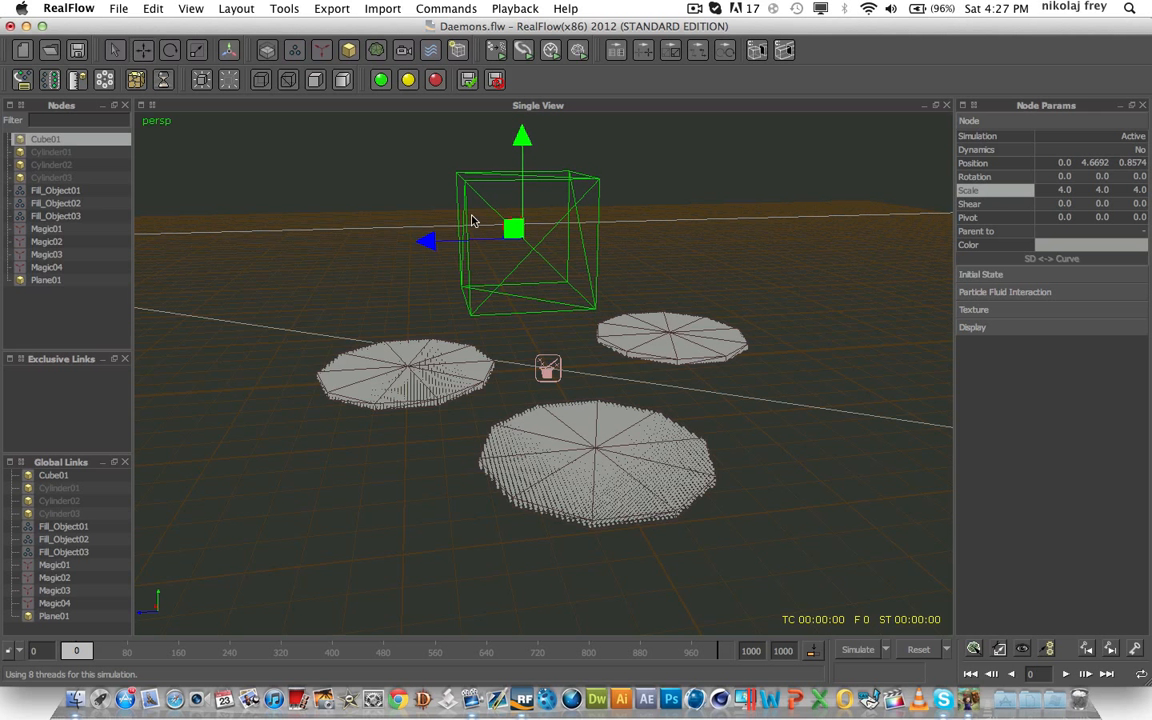
{"action": "left_click", "coordinate": [1138, 136]}
{"action": "left_click", "coordinate": [992, 146]}
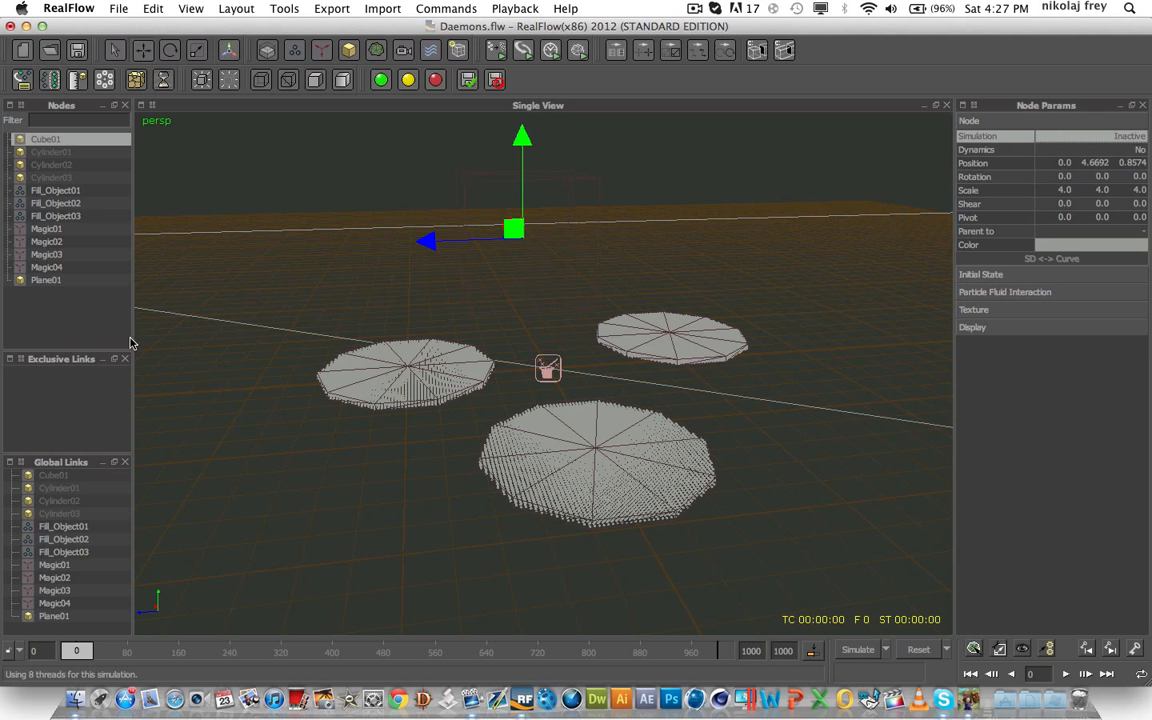
Step: Add a rotation key for the unrotated cube at frame 49
{"action": "left_click", "coordinate": [74, 291]}
{"action": "left_click", "coordinate": [53, 142]}
{"action": "left_click_drag", "start_coordinate": [81, 651], "coordinate": [108, 652]}
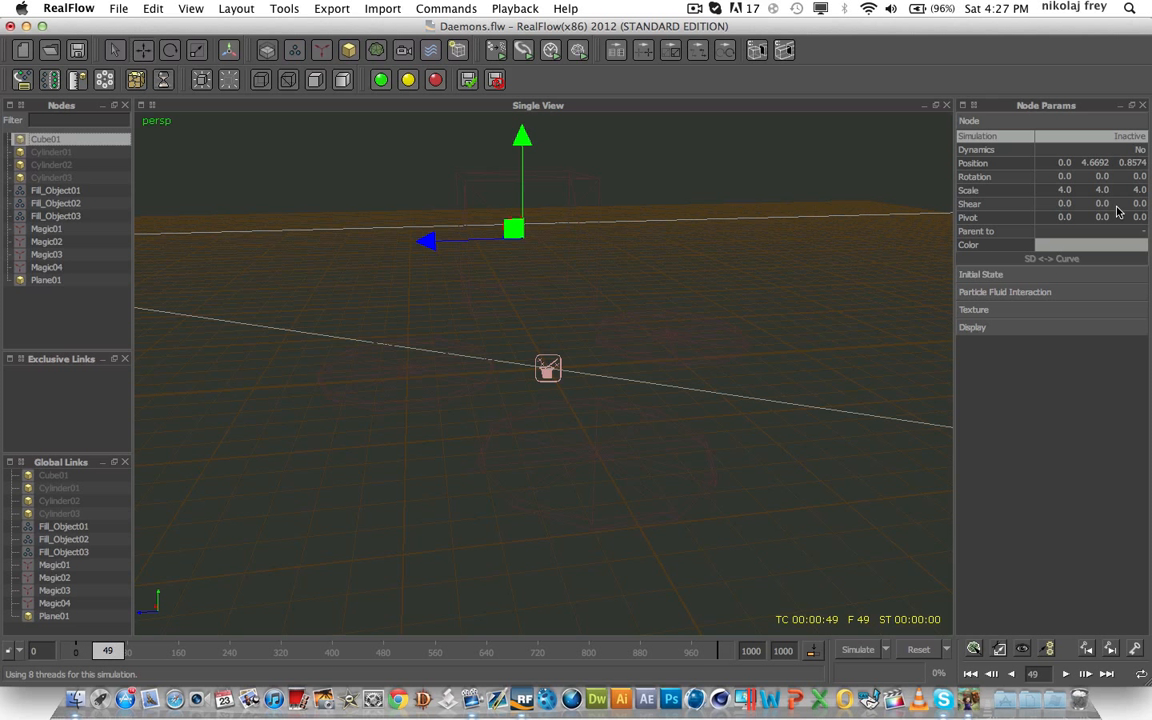
{"action": "right_click", "coordinate": [982, 178]}
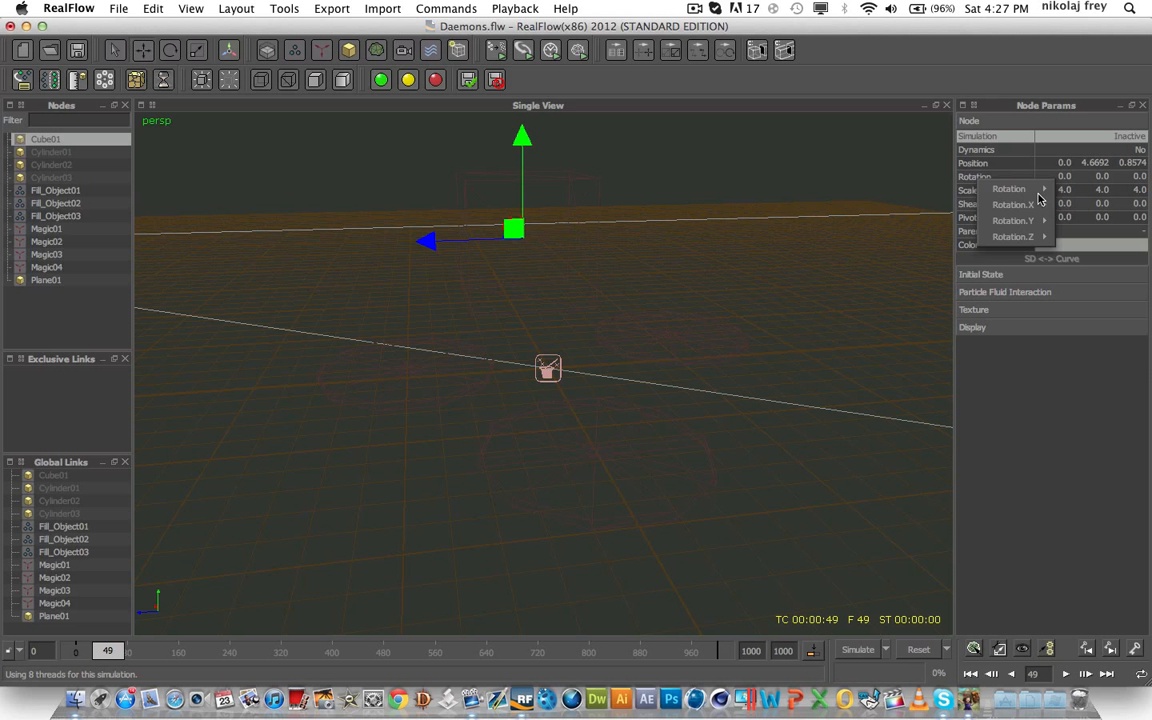
{"action": "mouse_move", "coordinate": [1014, 192]}
{"action": "left_click", "coordinate": [1084, 223]}
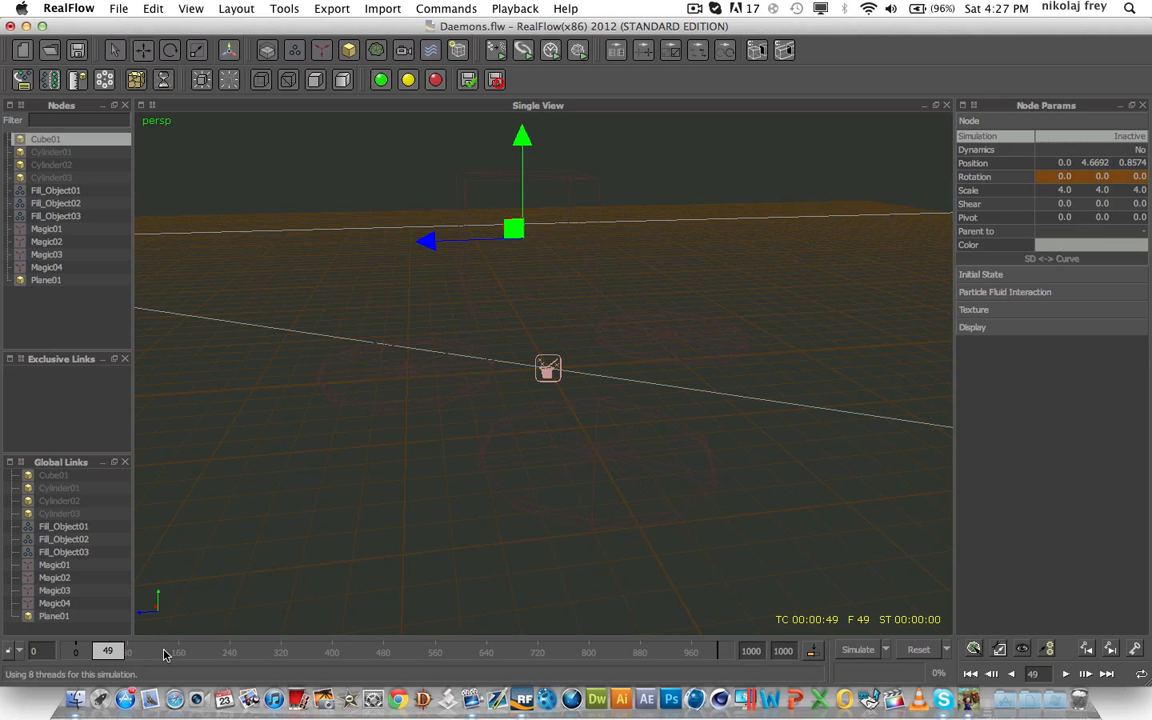
Step: Rotate the cube freely around several axes at frame 140 and add a rotation key there
{"action": "left_click", "coordinate": [165, 652]}
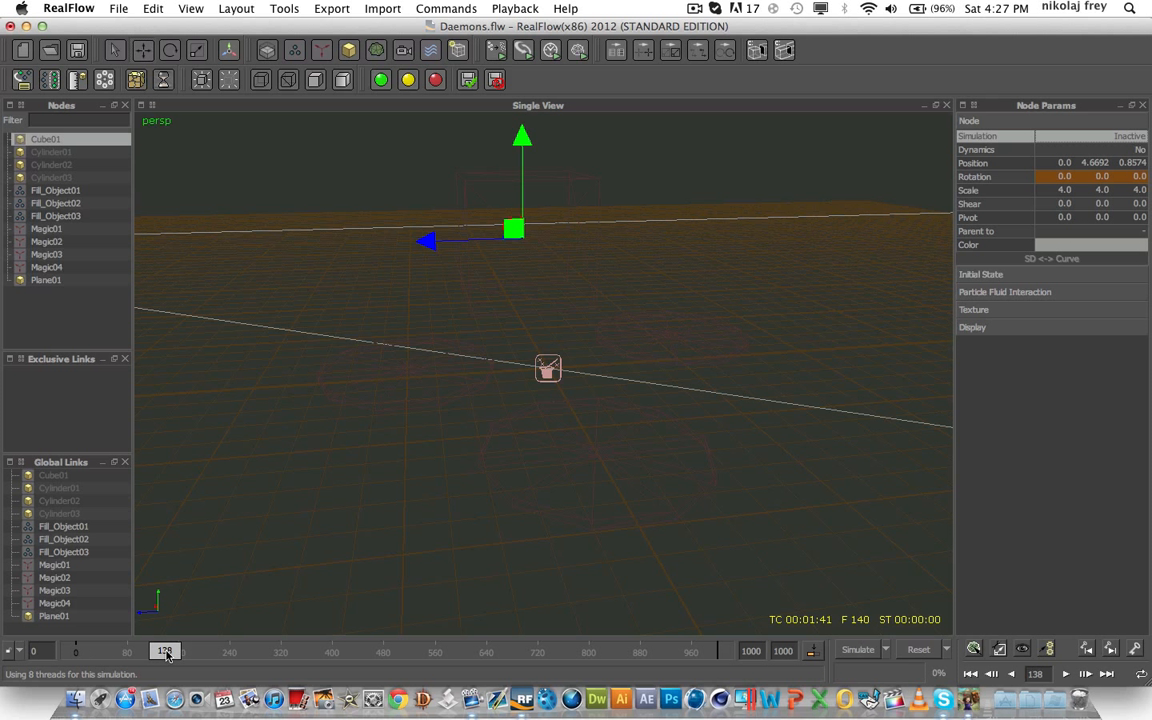
{"action": "left_click", "coordinate": [170, 50]}
{"action": "left_click_drag", "start_coordinate": [425, 242], "coordinate": [412, 241]}
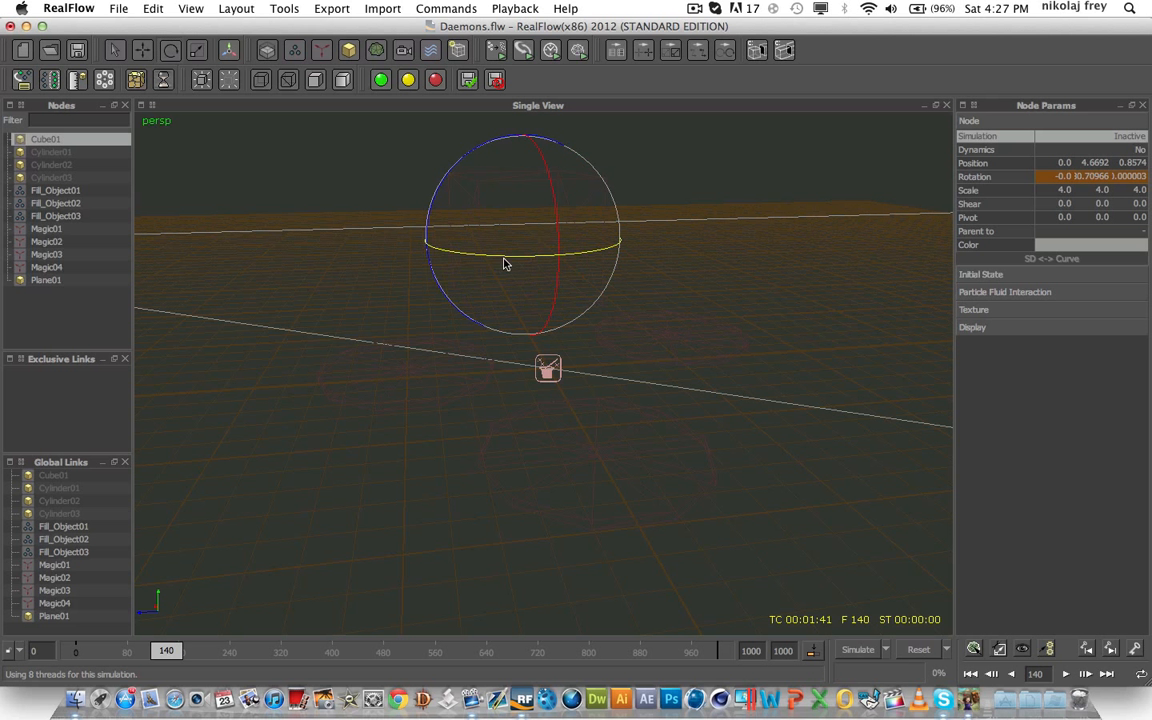
{"action": "left_click_drag", "start_coordinate": [435, 194], "coordinate": [573, 226]}
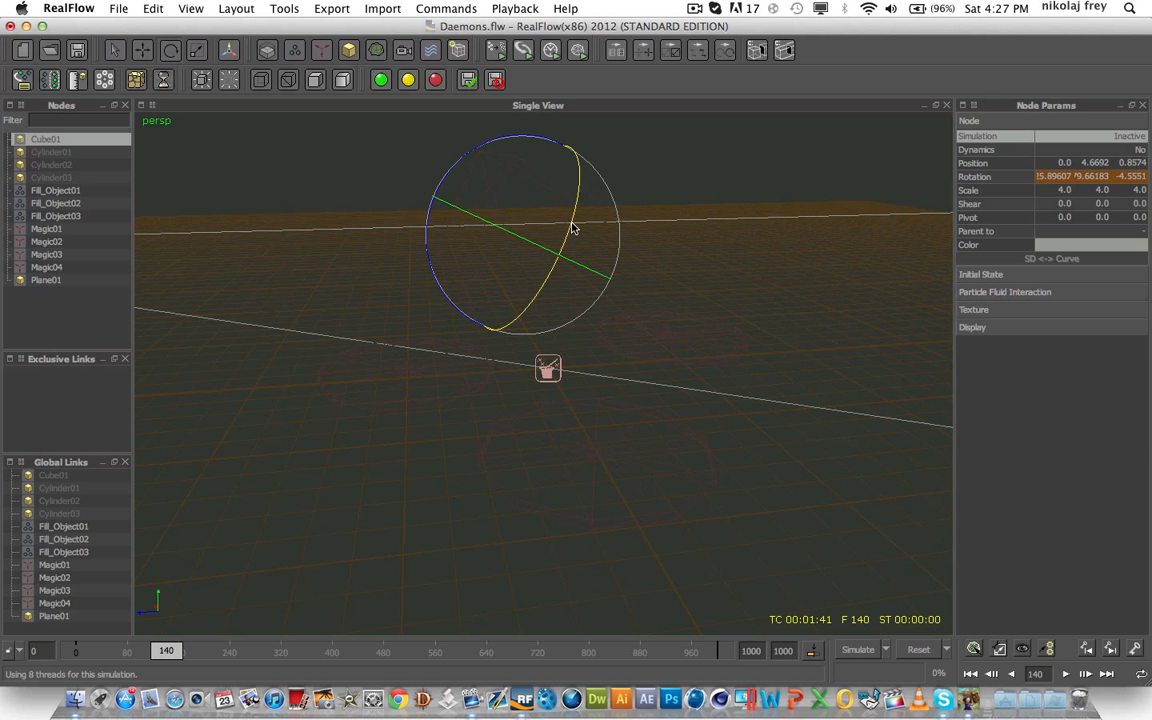
{"action": "right_click", "coordinate": [980, 181]}
{"action": "mouse_move", "coordinate": [1012, 187]}
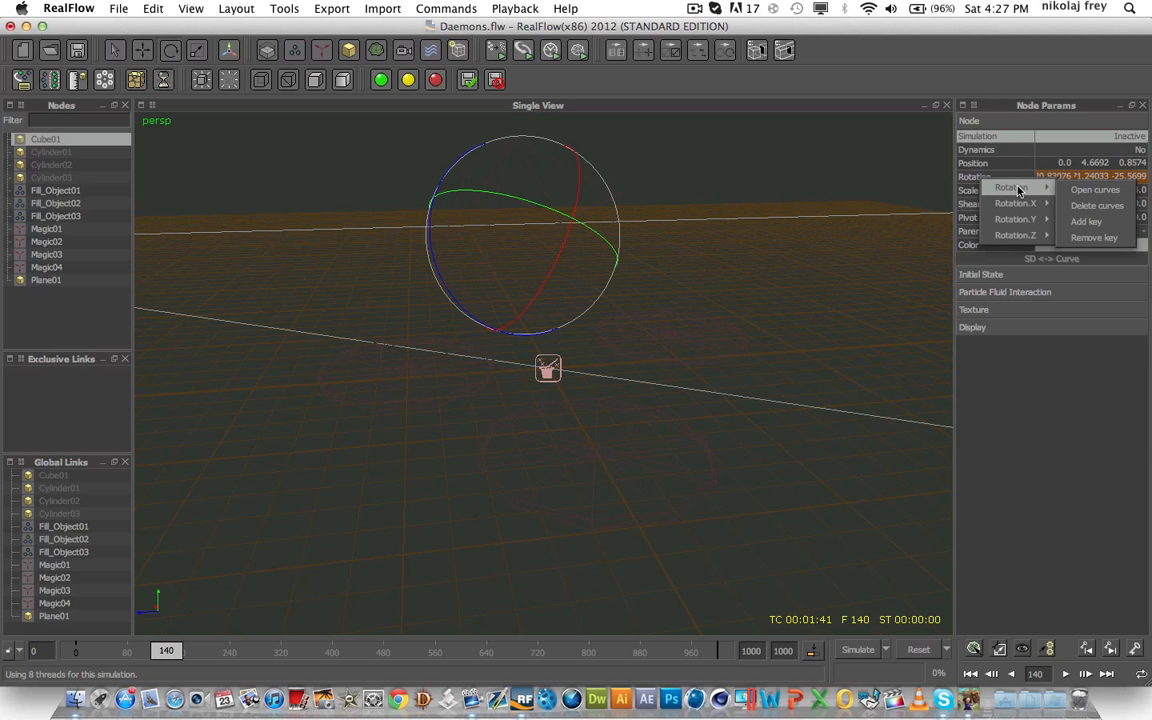
{"action": "left_click", "coordinate": [1090, 221]}
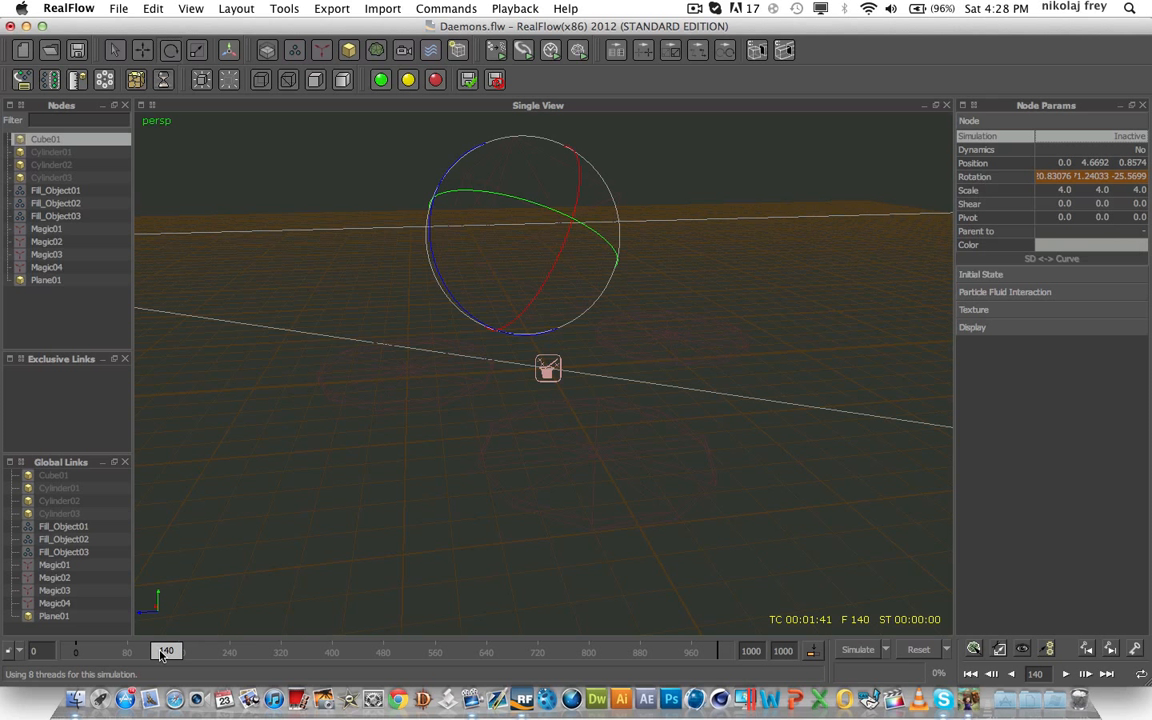
Step: Return the timeline to frame 0, switch the viewport back to wireframe display and select the cube
{"action": "left_click_drag", "start_coordinate": [160, 655], "coordinate": [35, 652]}
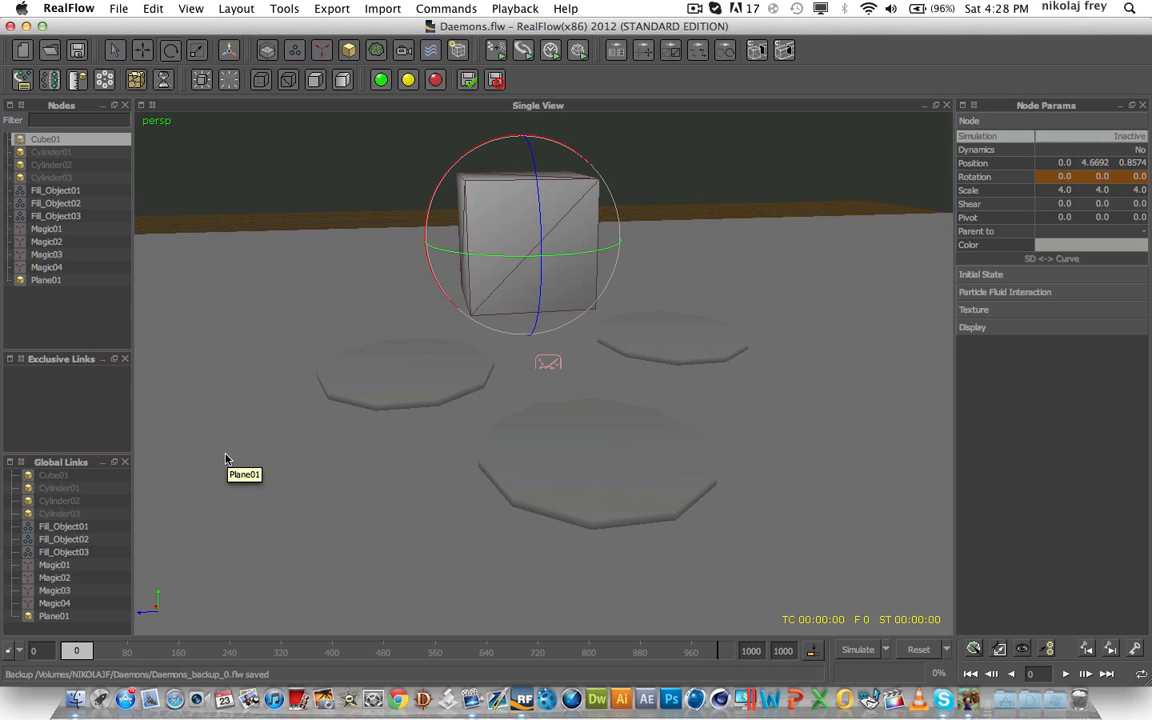
{"action": "key", "text": "8"}
{"action": "left_click_drag", "start_coordinate": [504, 347], "coordinate": [600, 415], "text": "alt"}
{"action": "left_click", "coordinate": [26, 321]}
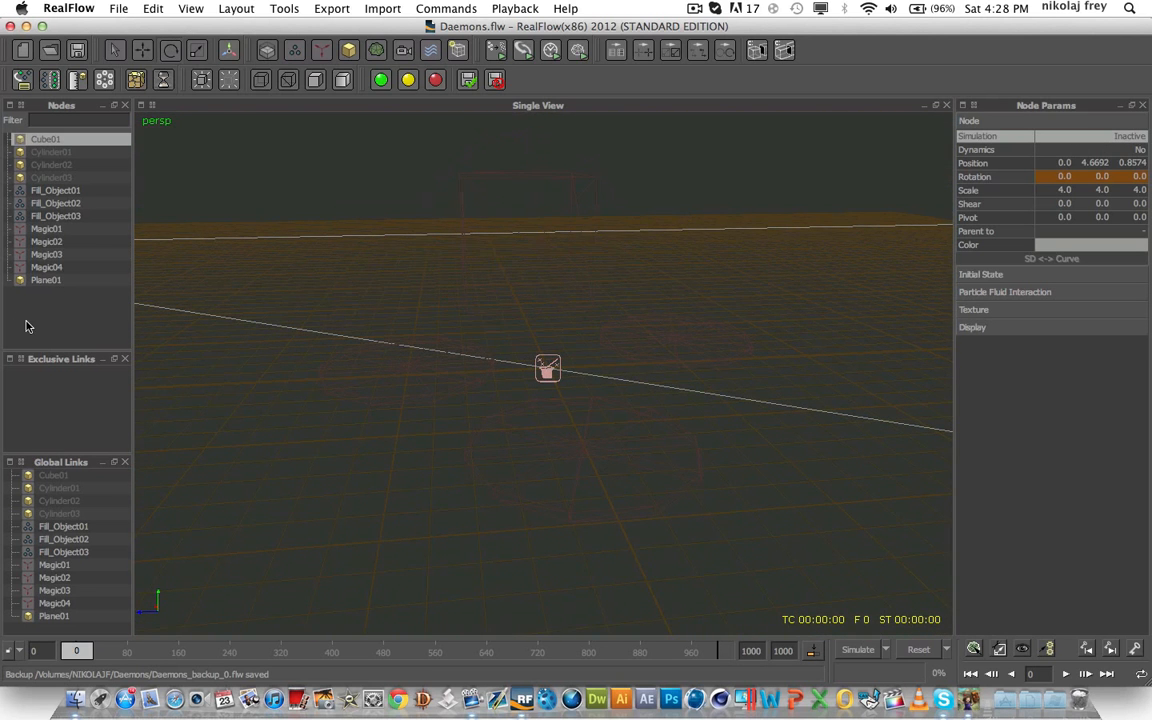
{"action": "left_click", "coordinate": [57, 142]}
Step: Add a Cross object and set its scale to 3 on all three axes
{"action": "left_click", "coordinate": [349, 50]}
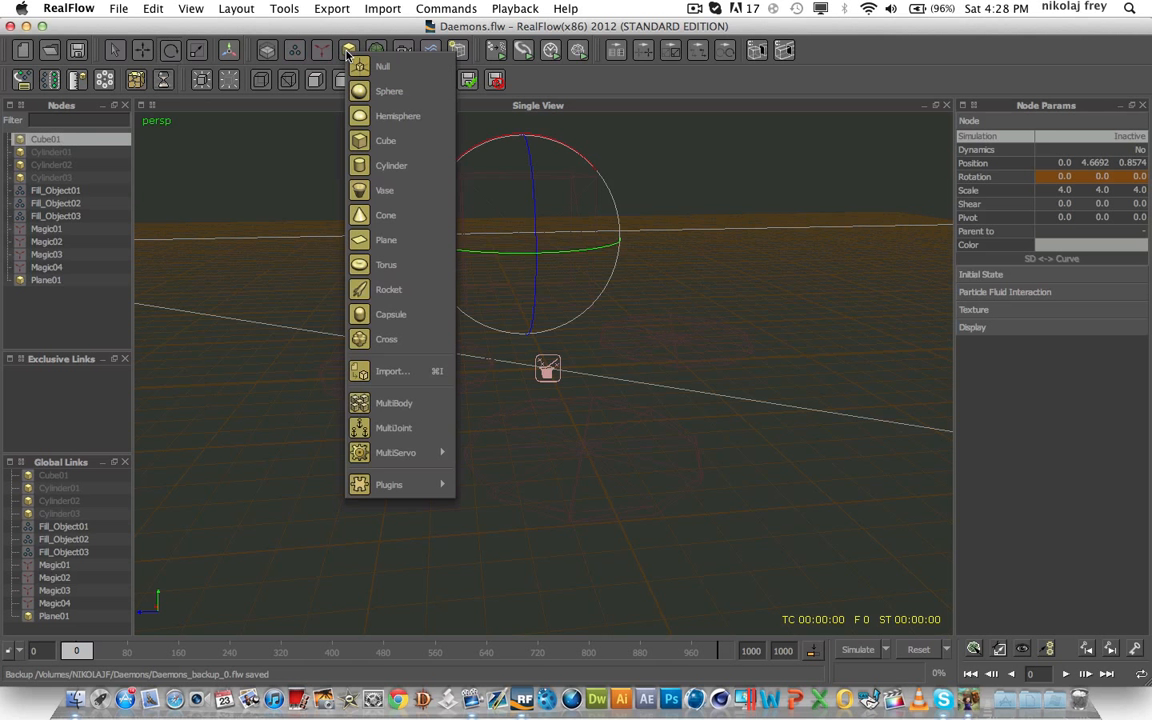
{"action": "left_click", "coordinate": [402, 339]}
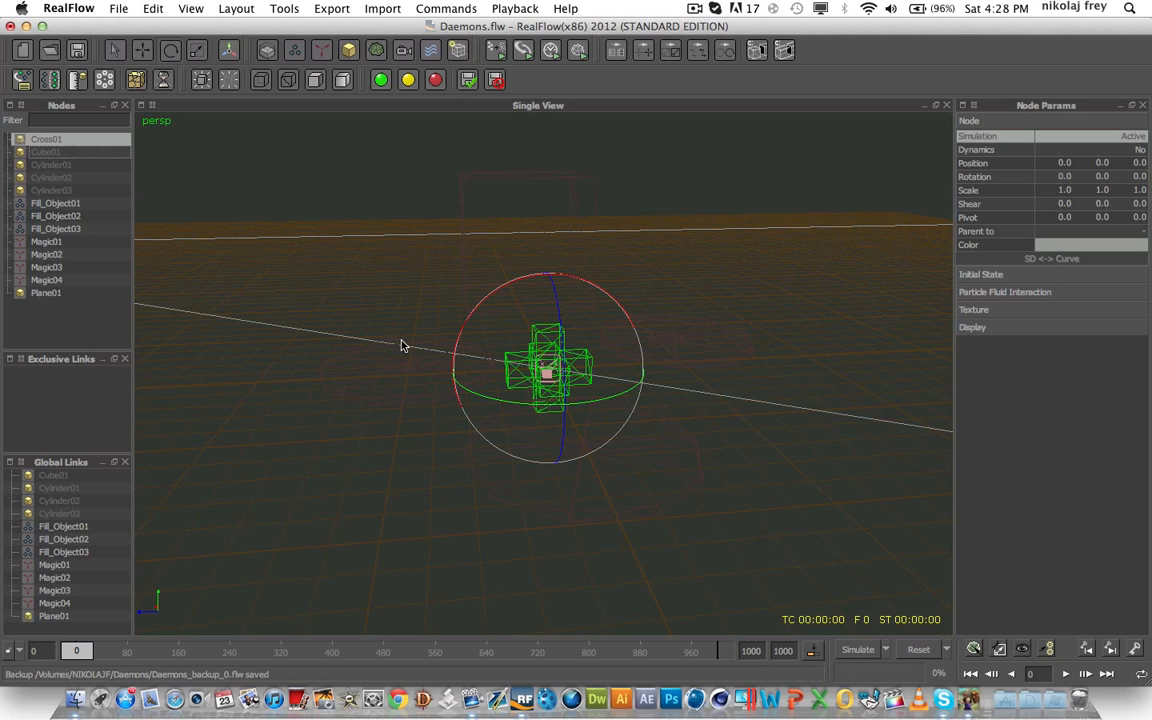
{"action": "double_click", "coordinate": [1067, 193]}
{"action": "type", "text": "3"}
{"action": "key", "text": "Tab"}
{"action": "type", "text": "3"}
{"action": "key", "text": "Tab"}
{"action": "type", "text": "3"}
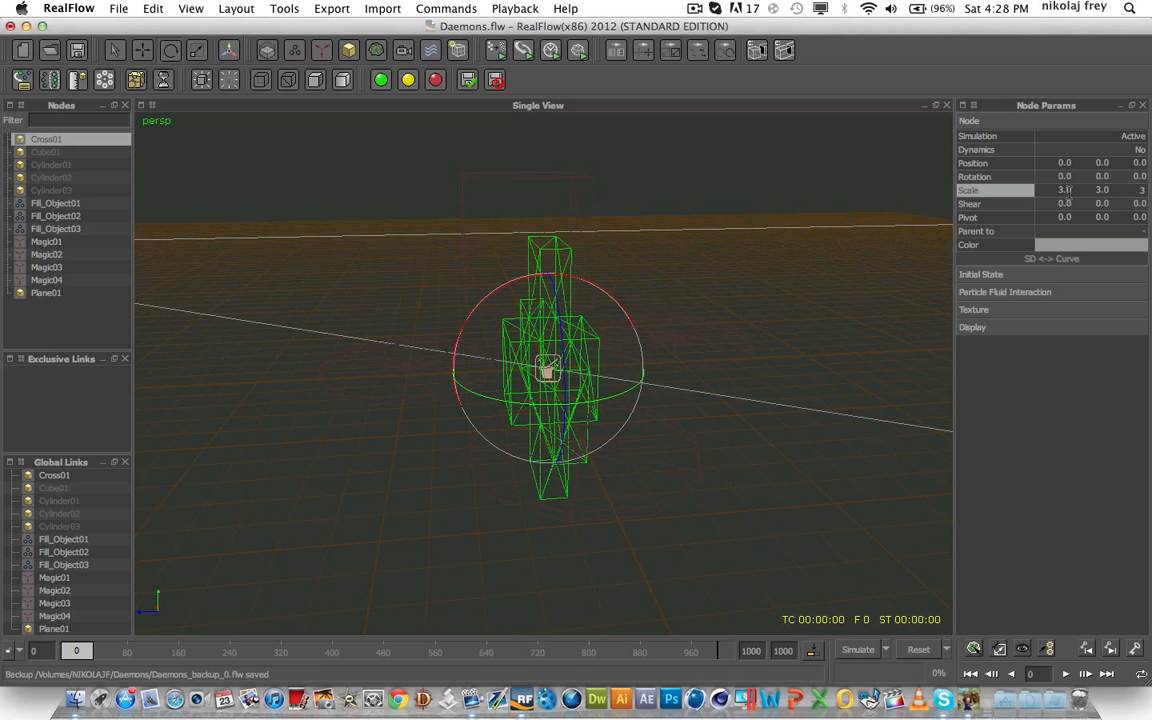
Step: Set the cross's scale to 2 on all three axes
{"action": "key", "text": "Return"}
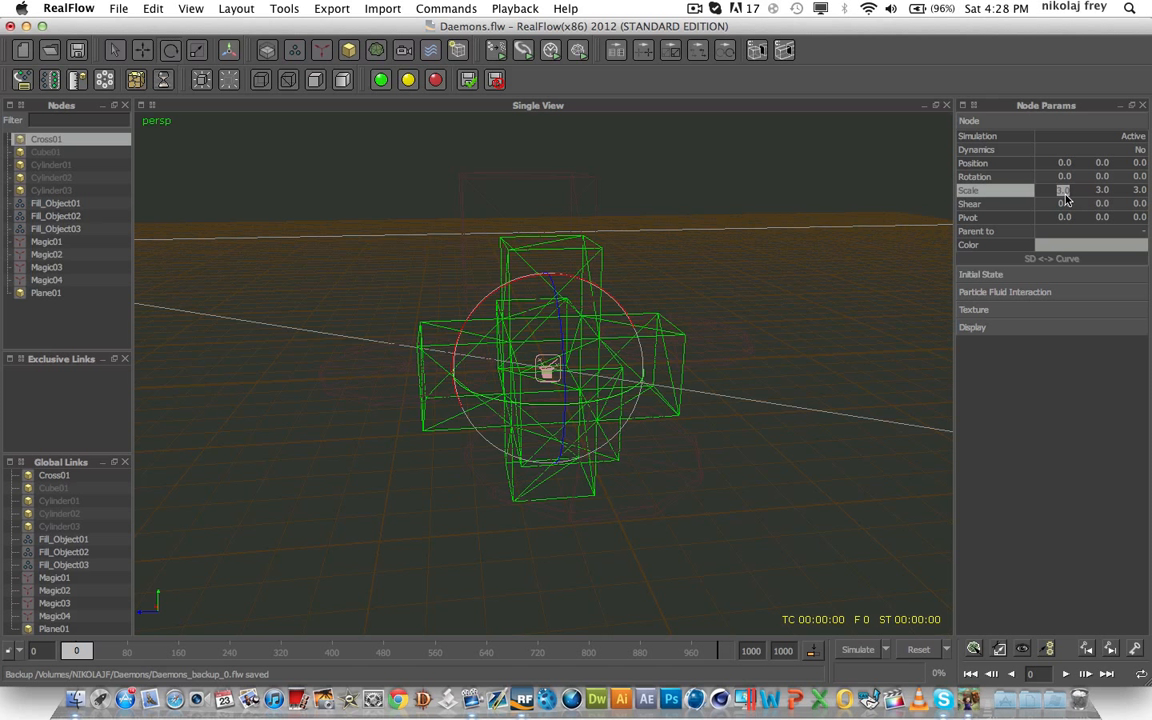
{"action": "type", "text": "2"}
{"action": "key", "text": "Tab"}
{"action": "type", "text": "2"}
{"action": "key", "text": "Tab"}
{"action": "type", "text": "2"}
{"action": "key", "text": "Return"}
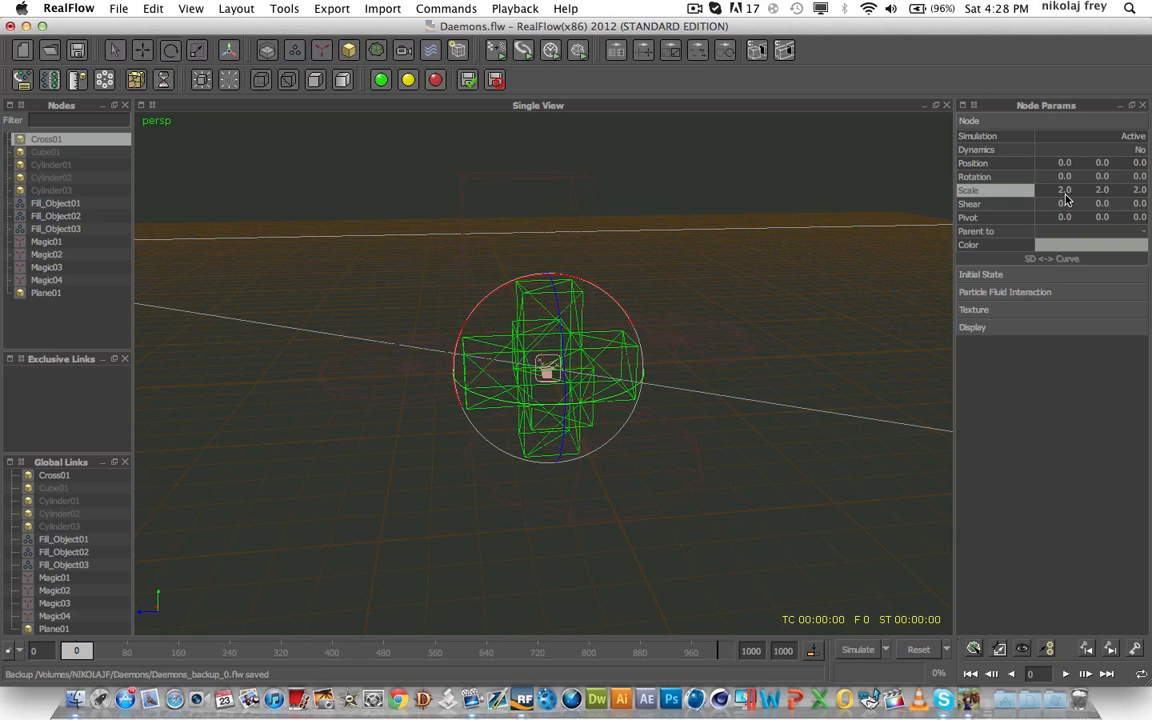
Step: Move the cross up and back to a position of about 4.5 in Y and -1.3 in Z
{"action": "left_click", "coordinate": [142, 50]}
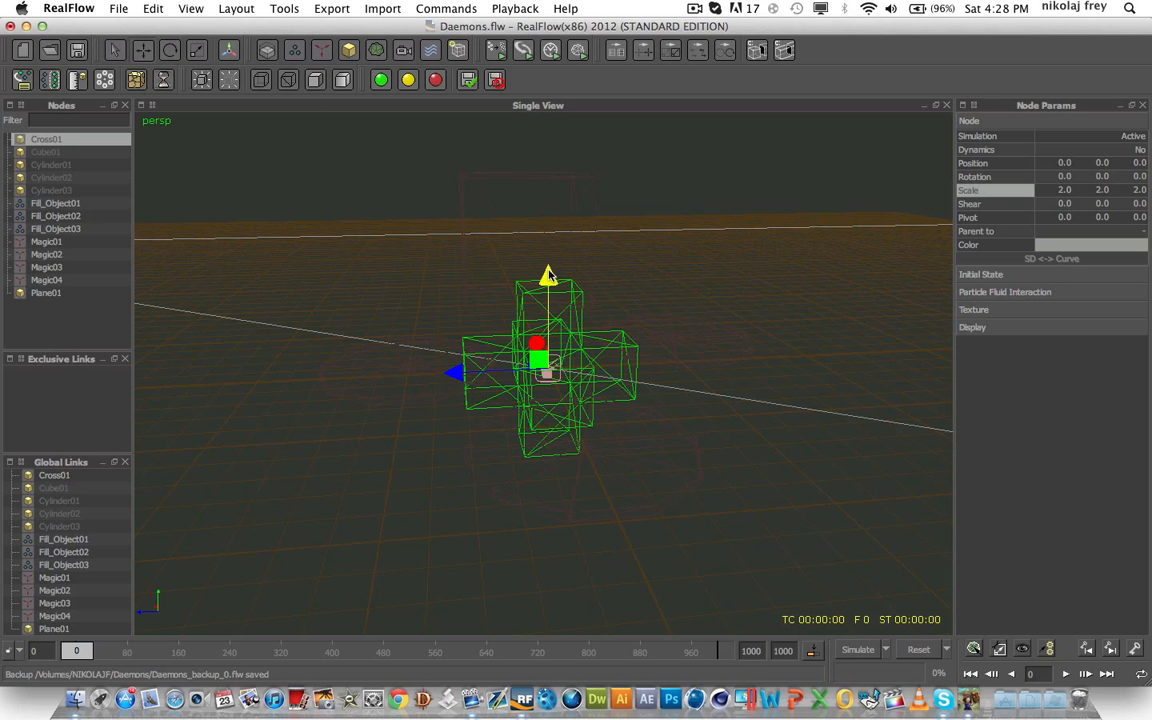
{"action": "left_click_drag", "start_coordinate": [549, 276], "coordinate": [549, 143]}
{"action": "left_click_drag", "start_coordinate": [455, 244], "coordinate": [490, 243]}
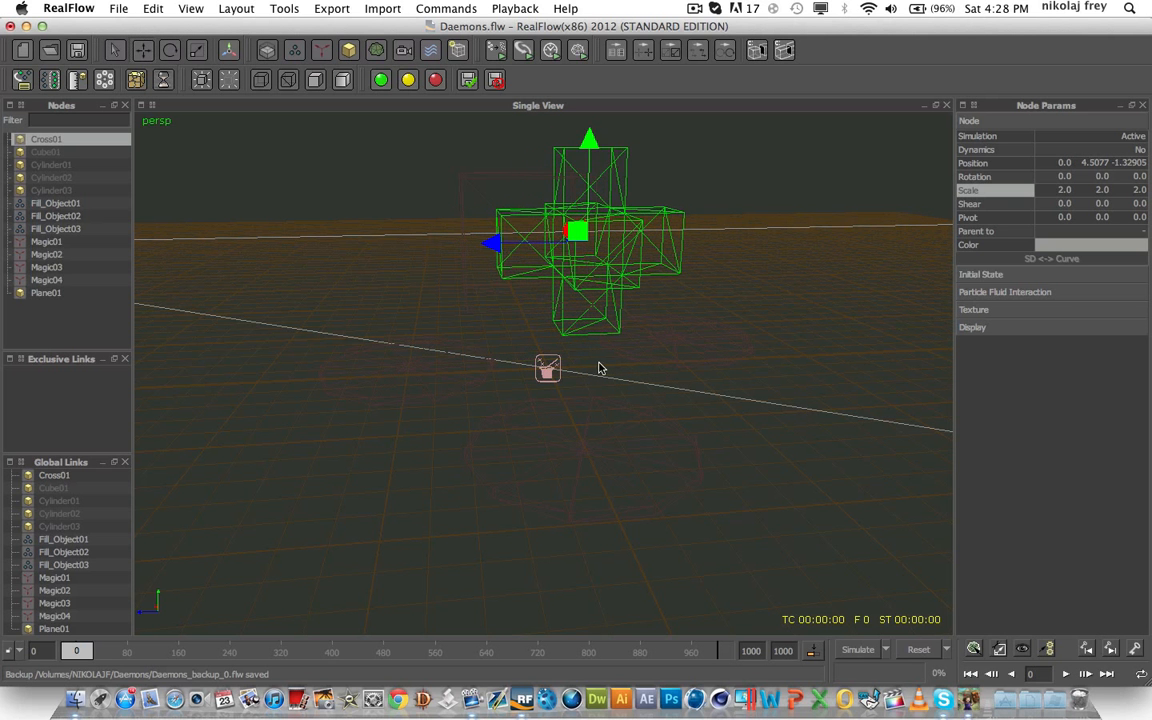
Step: Add a rotation key for the unrotated cross at frame 175
{"action": "left_click_drag", "start_coordinate": [598, 368], "coordinate": [473, 378], "text": "alt"}
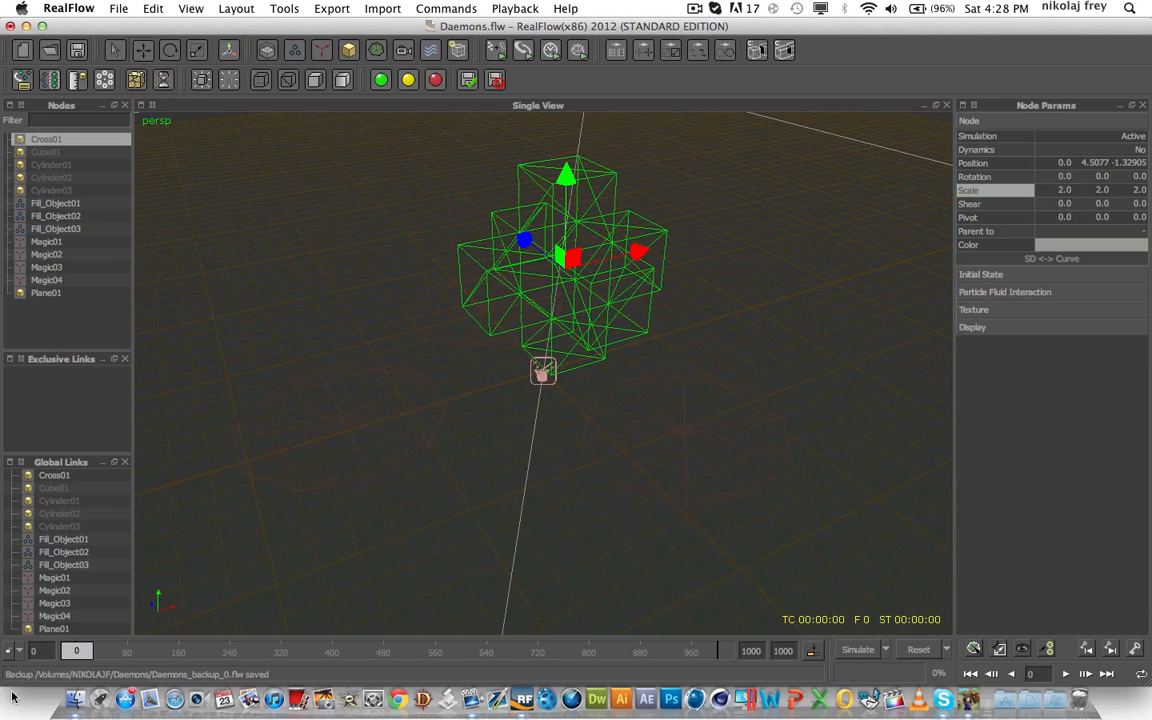
{"action": "left_click_drag", "start_coordinate": [76, 651], "coordinate": [195, 651]}
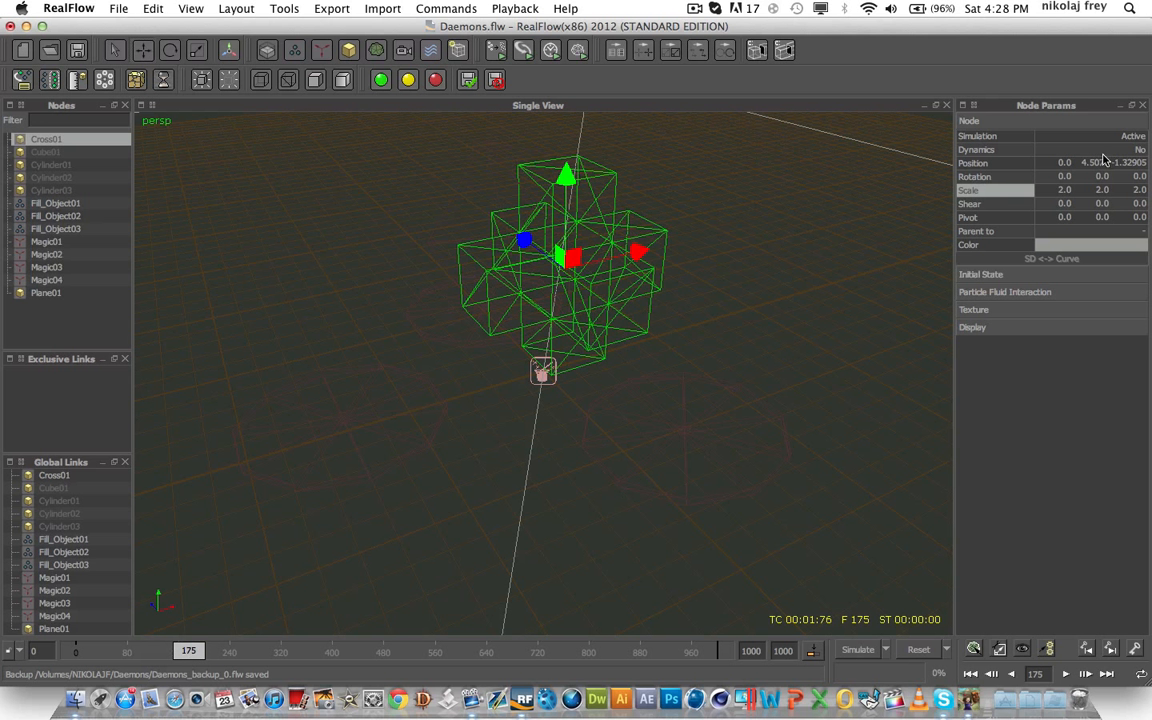
{"action": "right_click", "coordinate": [978, 177]}
{"action": "mouse_move", "coordinate": [997, 187]}
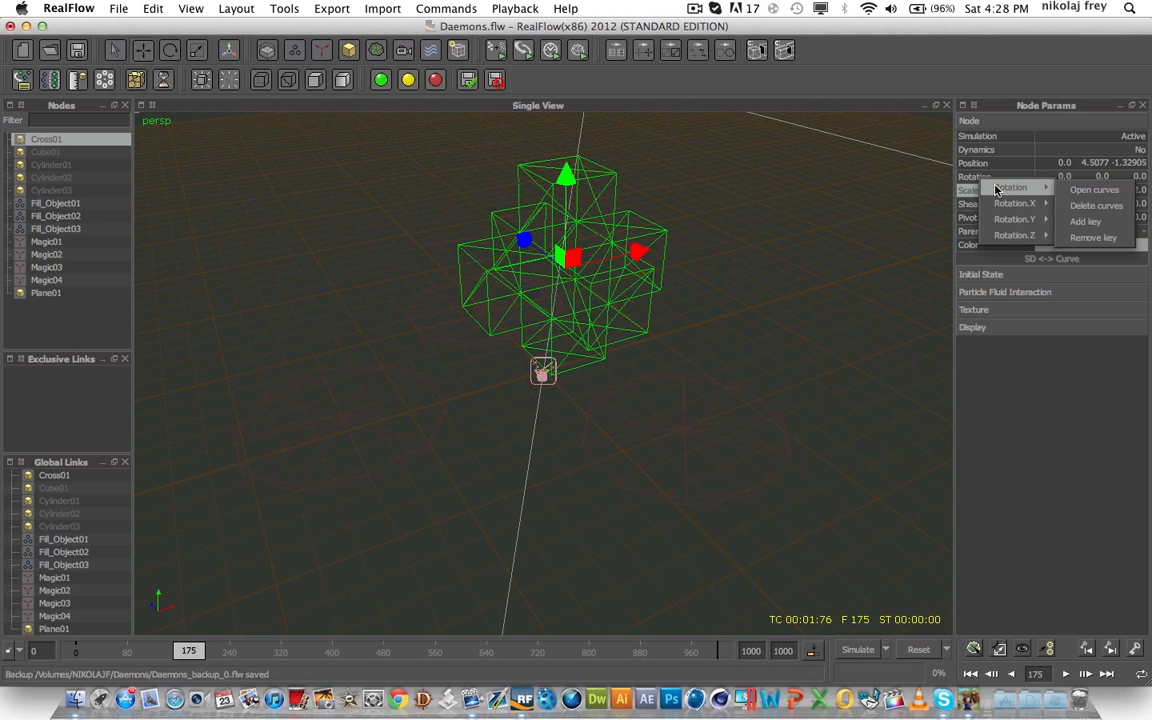
{"action": "left_click", "coordinate": [1076, 220]}
Step: Rotate the cross freely around several axes at frame 276 and add a rotation key there
{"action": "left_click_drag", "start_coordinate": [245, 651], "coordinate": [253, 651]}
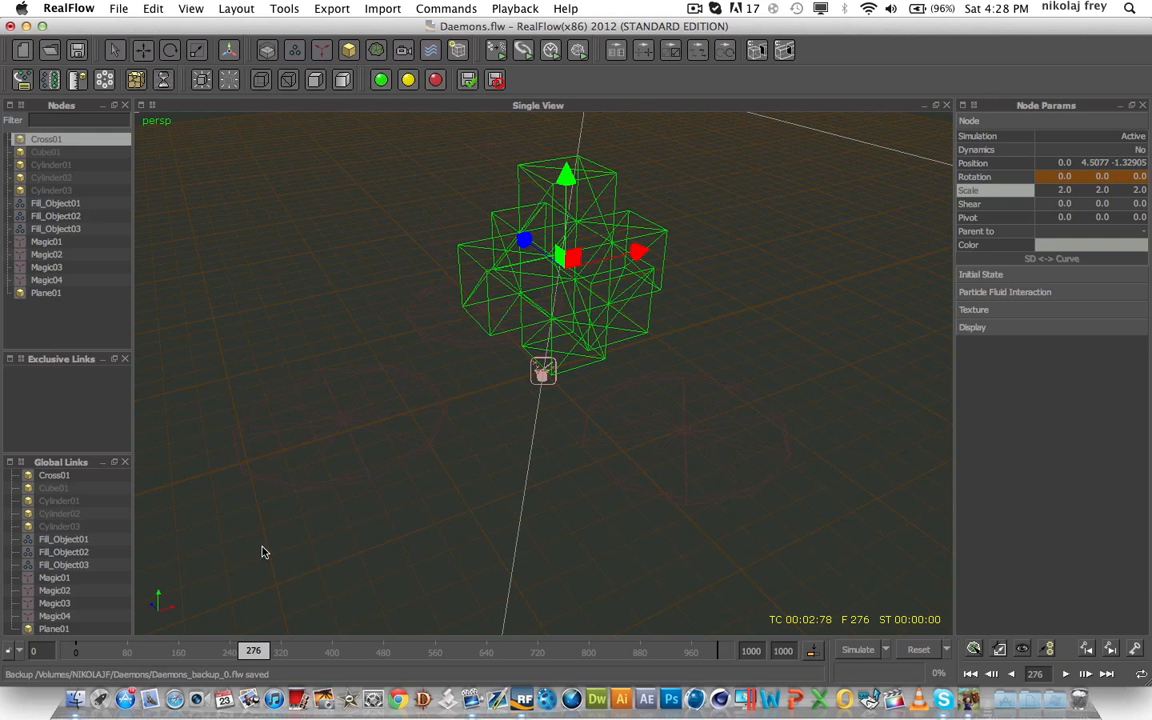
{"action": "left_click", "coordinate": [170, 50]}
{"action": "left_click_drag", "start_coordinate": [517, 280], "coordinate": [558, 172]}
{"action": "left_click_drag", "start_coordinate": [556, 318], "coordinate": [560, 156]}
{"action": "right_click", "coordinate": [980, 178]}
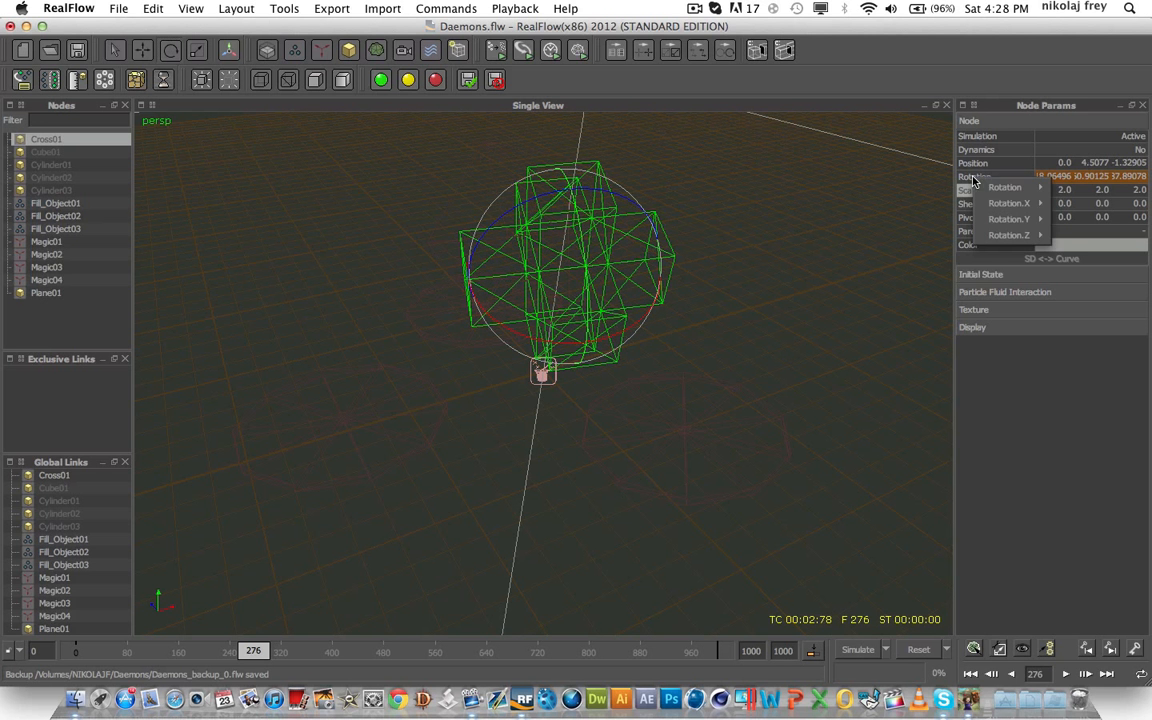
{"action": "mouse_move", "coordinate": [1010, 186]}
{"action": "left_click", "coordinate": [1087, 222]}
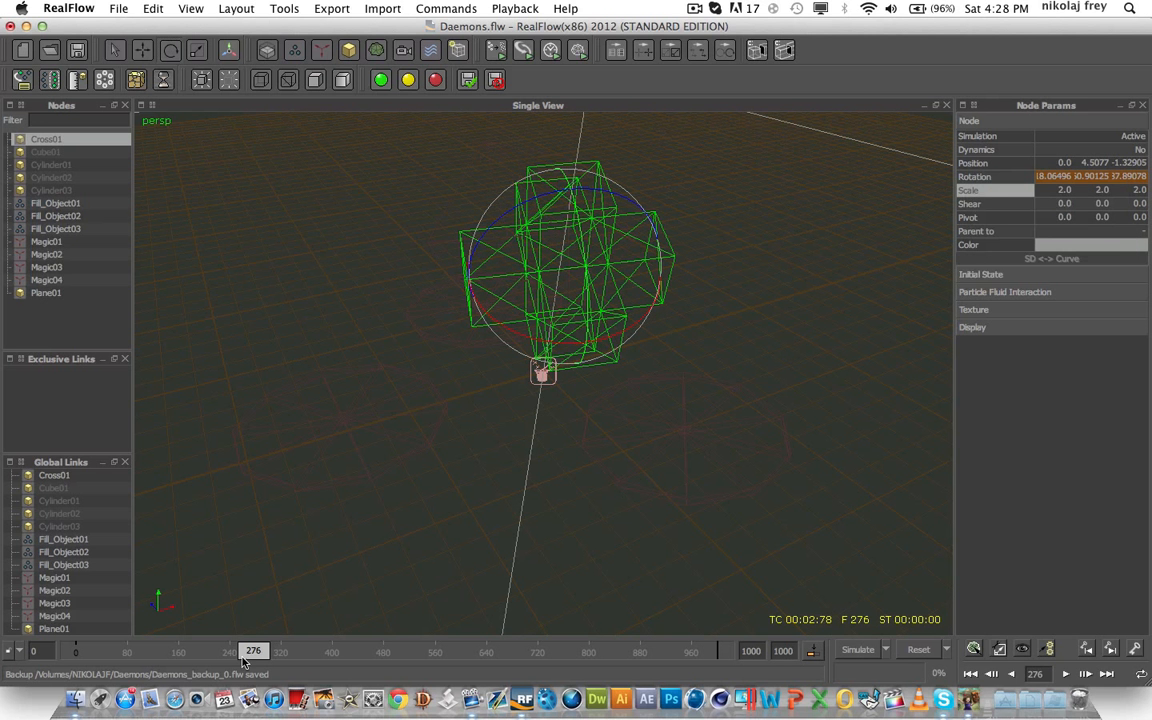
Step: Return the timeline to frame 0, reset the simulation and leave no node selected
{"action": "left_click_drag", "start_coordinate": [252, 652], "coordinate": [3, 650]}
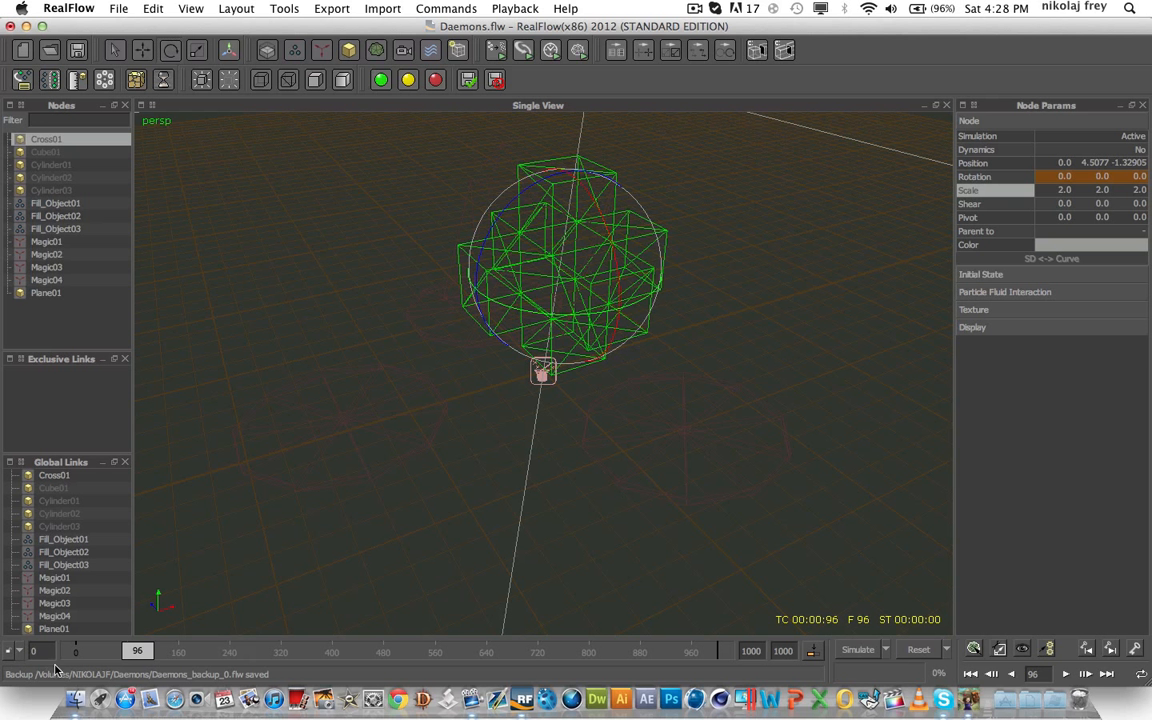
{"action": "left_click", "coordinate": [103, 652]}
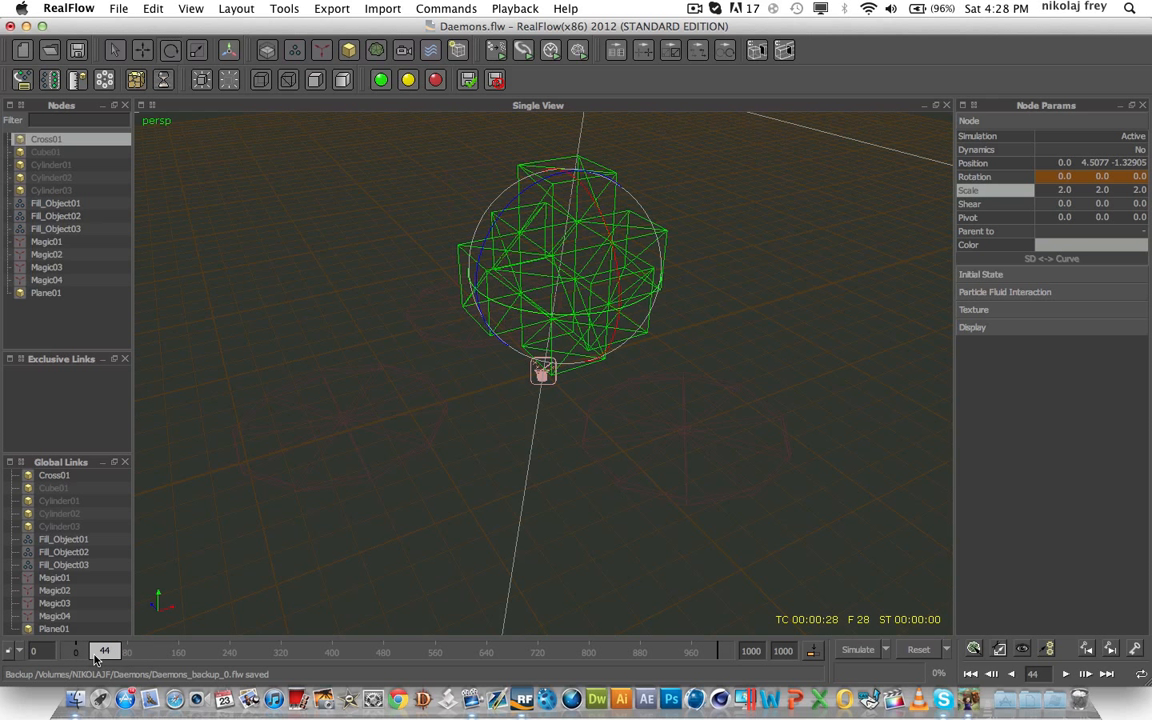
{"action": "left_click_drag", "start_coordinate": [96, 655], "coordinate": [59, 655]}
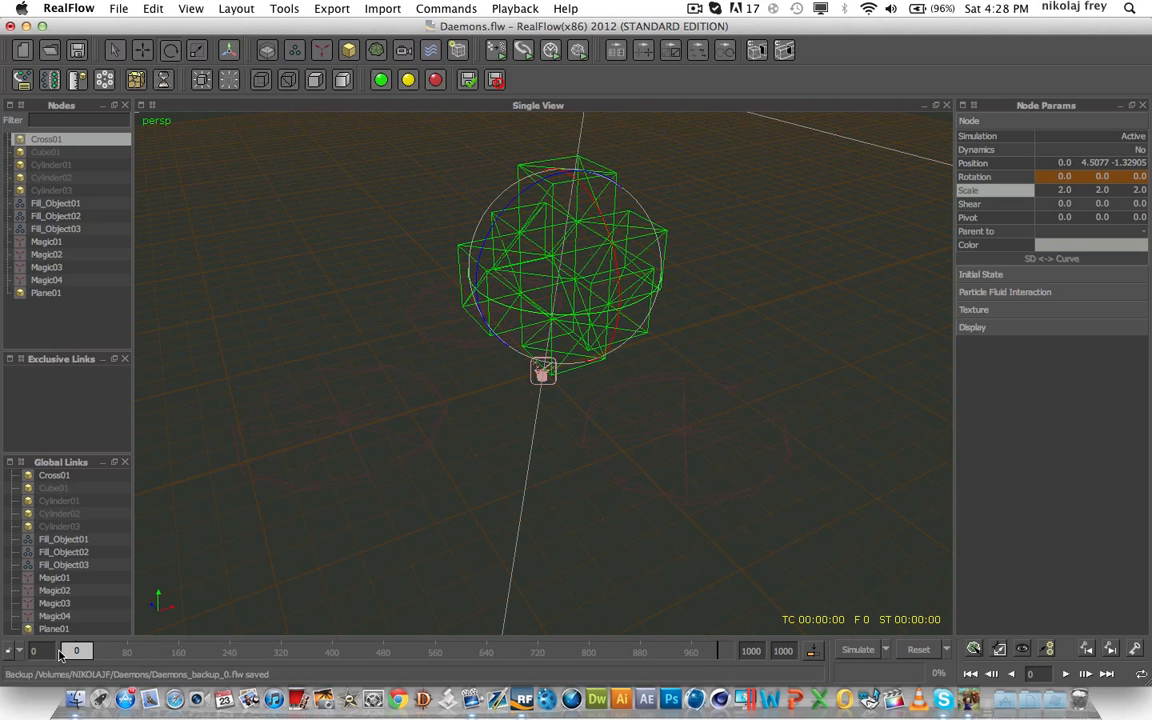
{"action": "left_click", "coordinate": [925, 652]}
{"action": "left_click_drag", "start_coordinate": [503, 437], "coordinate": [557, 414], "text": "alt"}
{"action": "left_click", "coordinate": [26, 310]}
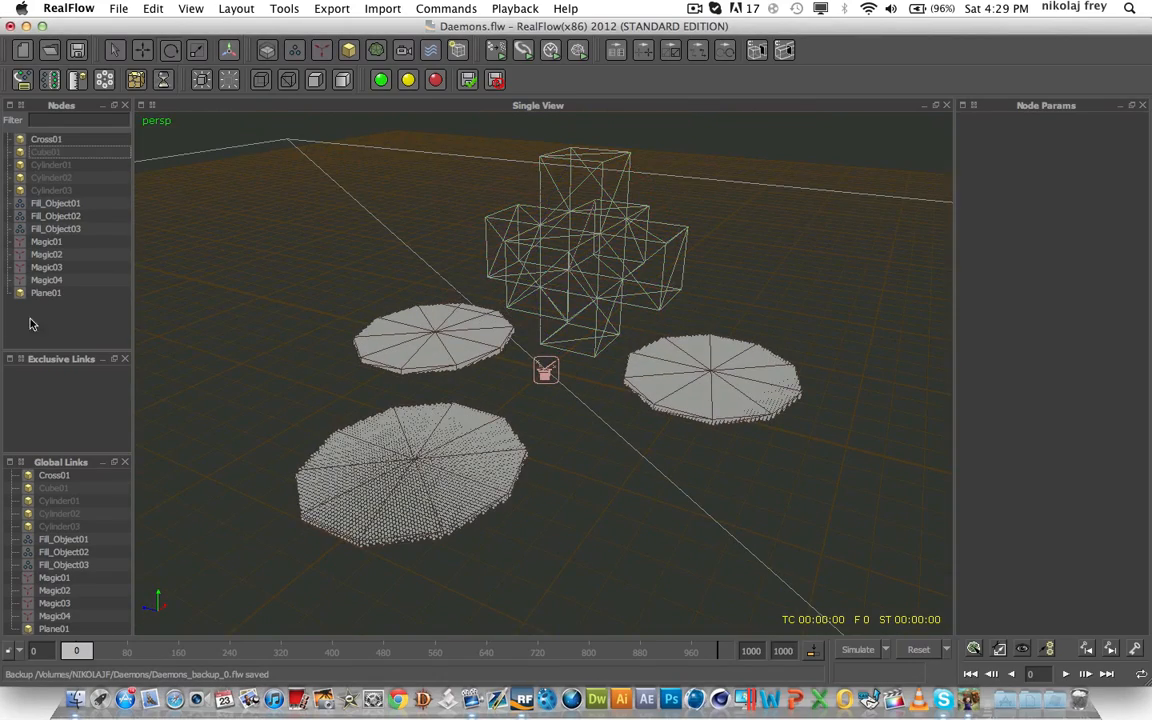
Step: Delete the Magic04 daemon from the scene
{"action": "left_click", "coordinate": [50, 242]}
{"action": "left_click", "coordinate": [58, 281]}
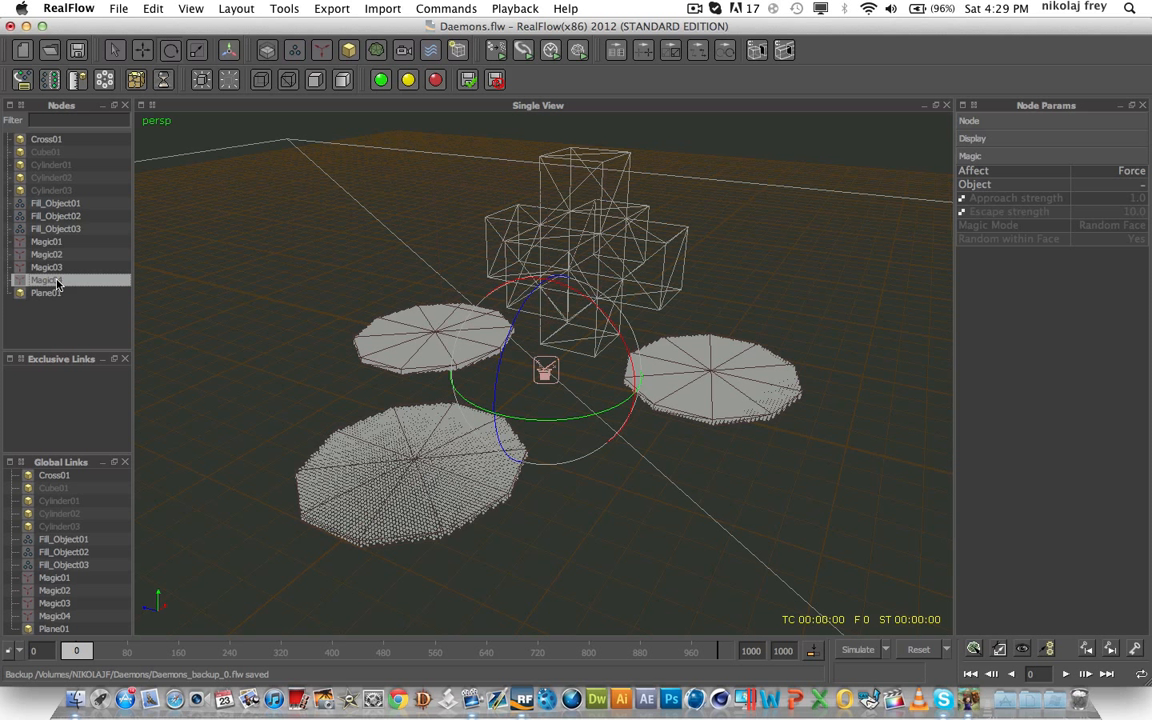
{"action": "key", "text": "Delete"}
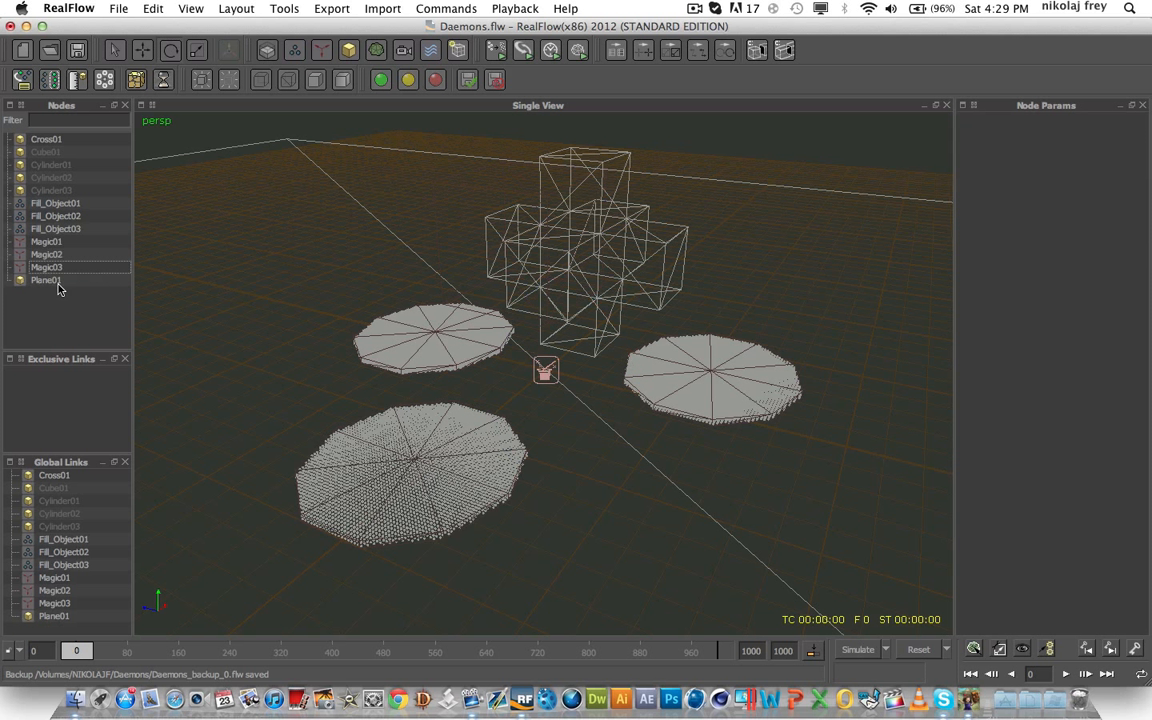
Step: Add Fill_Object01 to the exclusive links, attach Cube01 to it and expand the entry
{"action": "left_click", "coordinate": [47, 243]}
{"action": "left_click", "coordinate": [52, 206]}
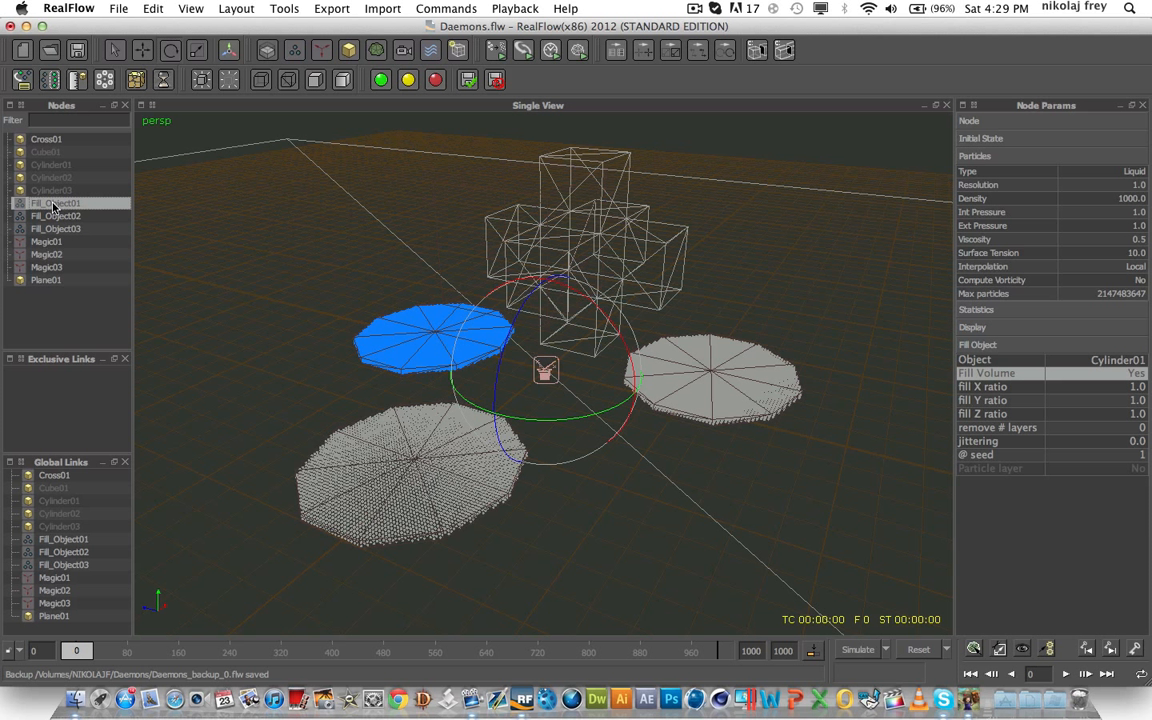
{"action": "left_click_drag", "start_coordinate": [55, 208], "coordinate": [43, 368]}
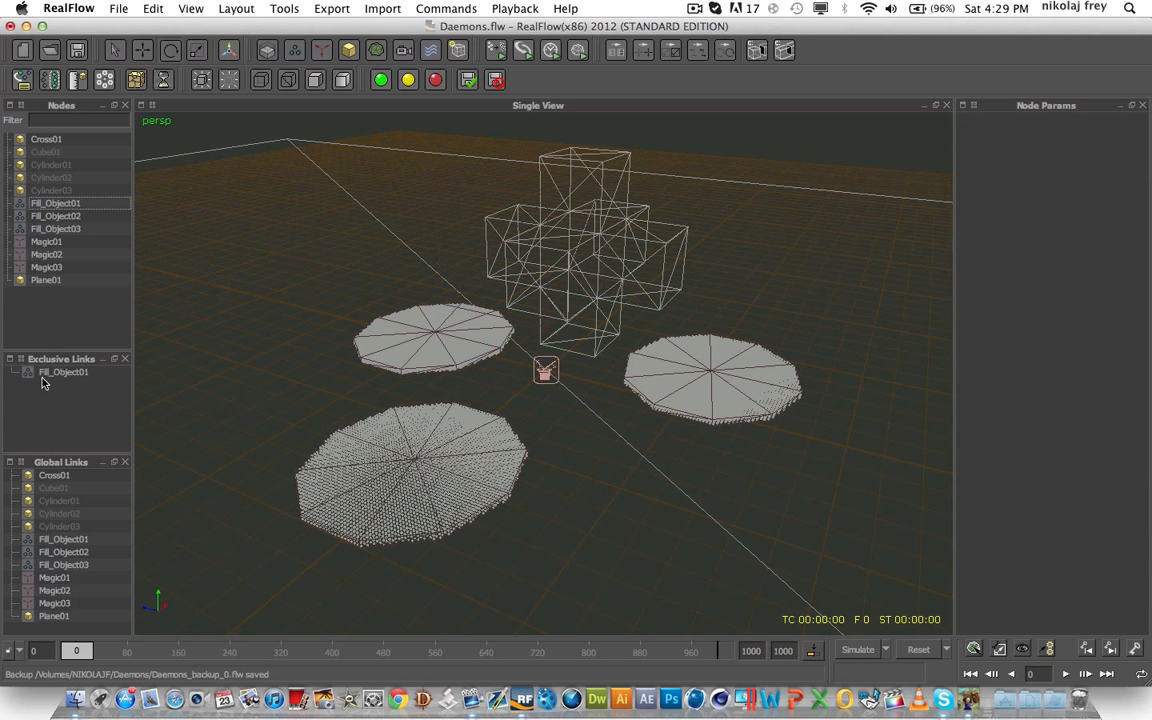
{"action": "left_click", "coordinate": [52, 151]}
{"action": "left_click_drag", "start_coordinate": [52, 151], "coordinate": [62, 375]}
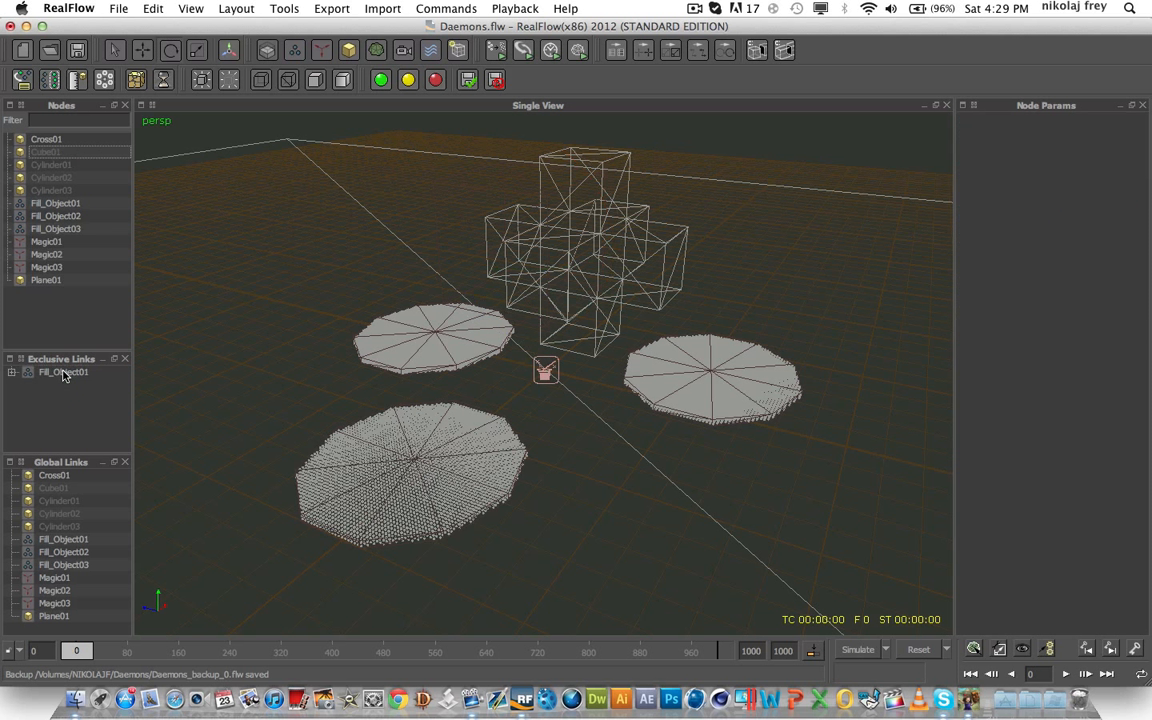
{"action": "left_click", "coordinate": [12, 372]}
Step: Try to attach Magic01 in the exclusive links, undo it and remove the extra top-level Cube01 entry
{"action": "left_click_drag", "start_coordinate": [45, 241], "coordinate": [75, 388]}
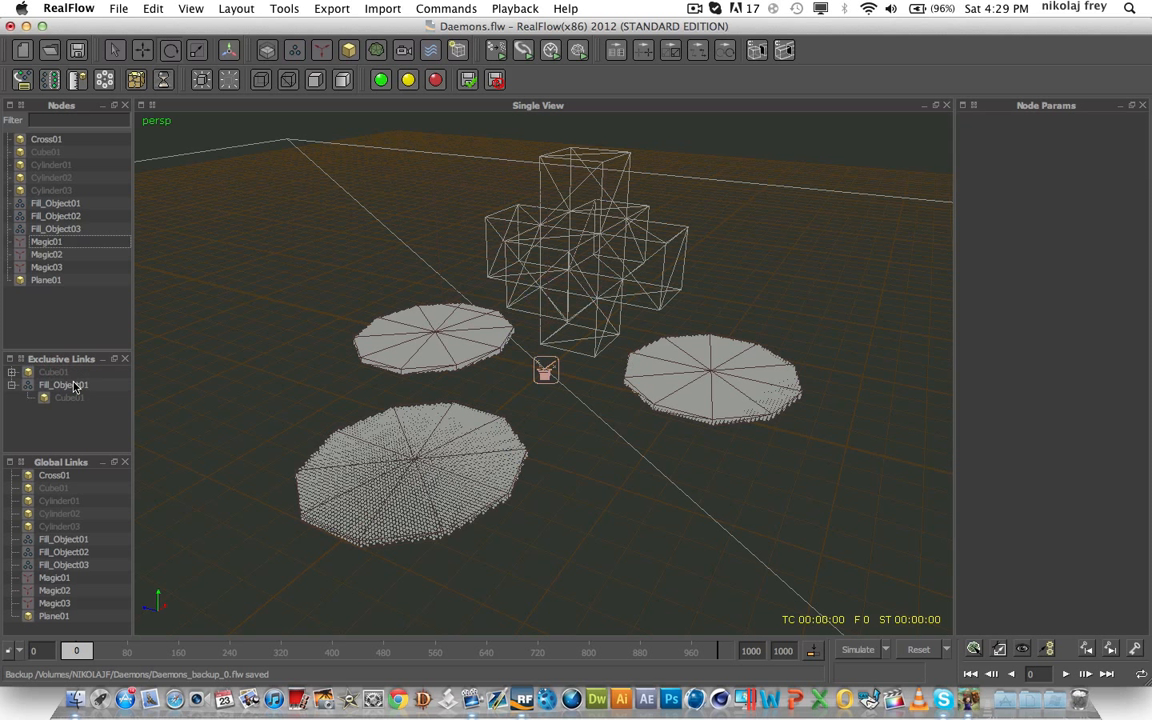
{"action": "key", "text": "super+z"}
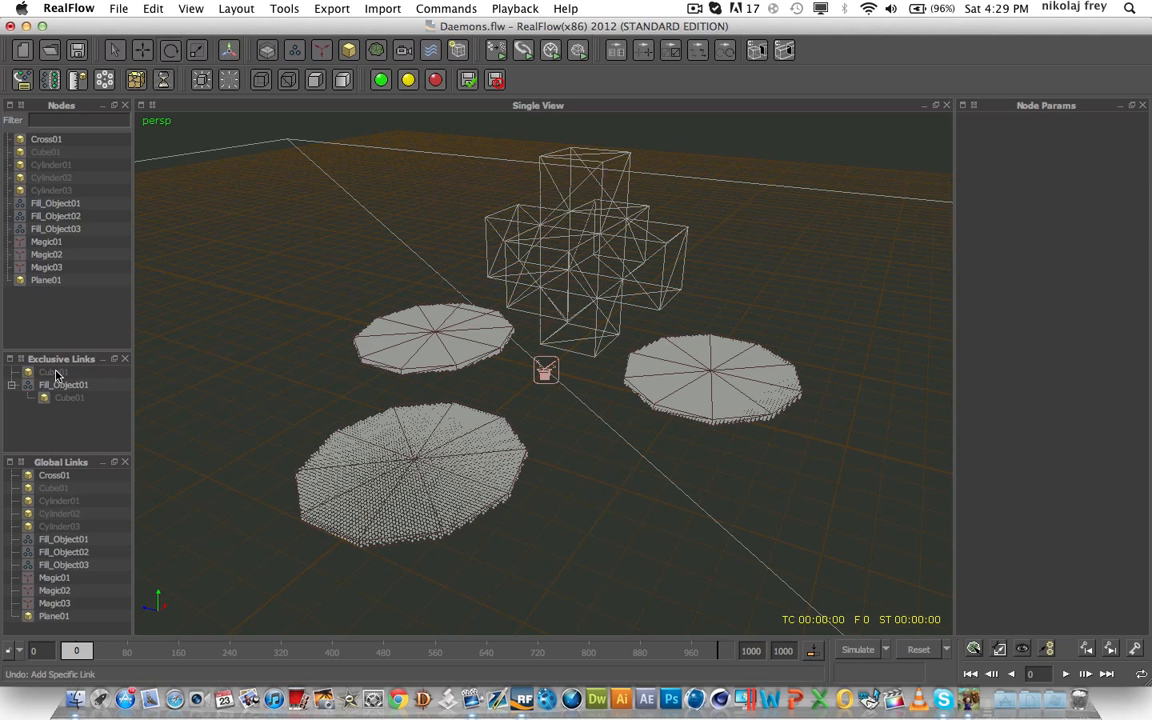
{"action": "left_click", "coordinate": [56, 373]}
{"action": "key", "text": "Delete"}
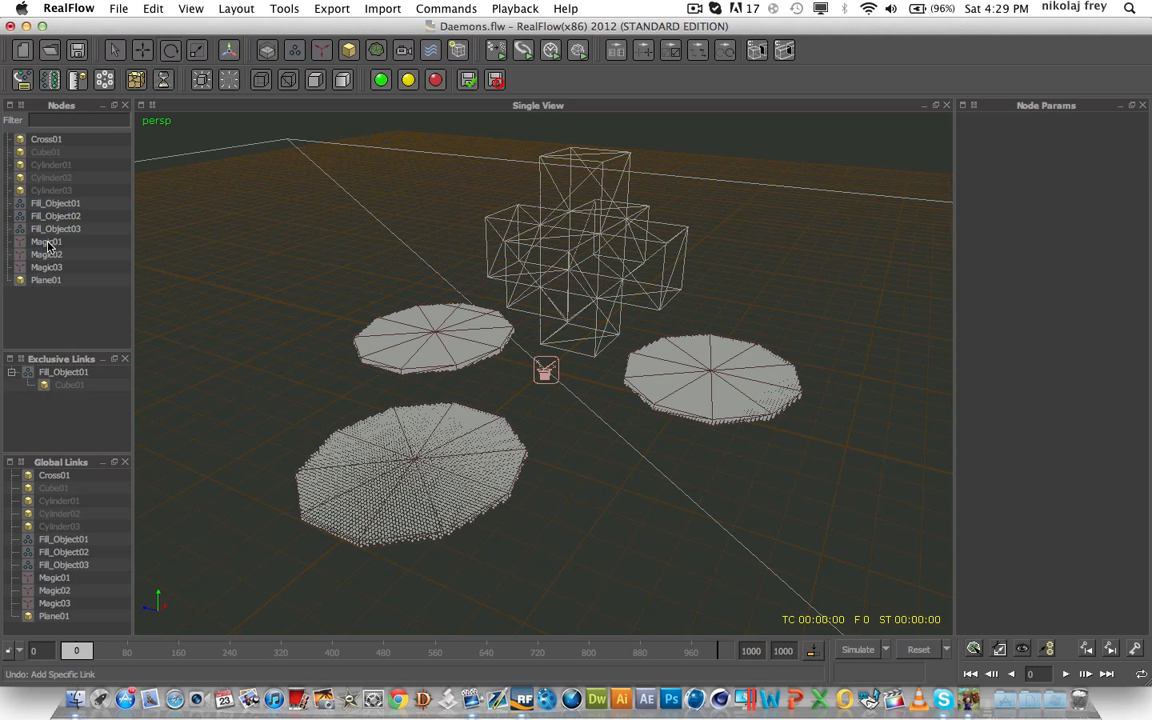
Step: Attach Magic01 to Fill_Object01 in the exclusive links
{"action": "left_click_drag", "start_coordinate": [45, 241], "coordinate": [72, 377]}
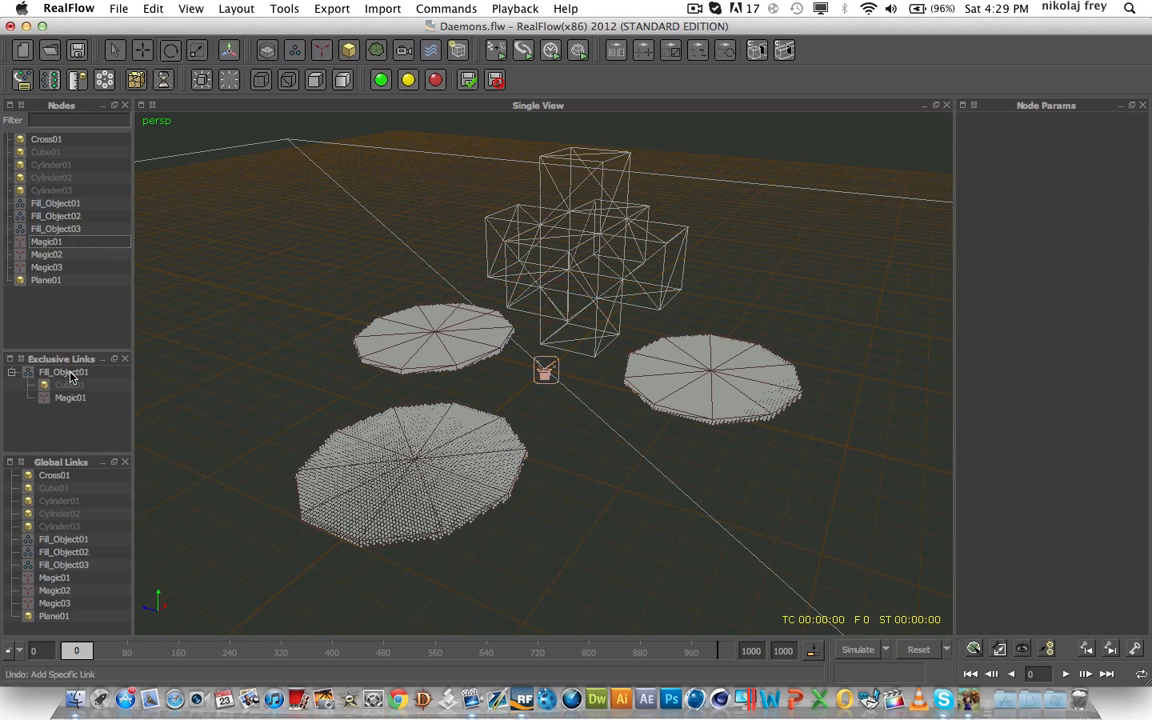
{"action": "left_click", "coordinate": [71, 386]}
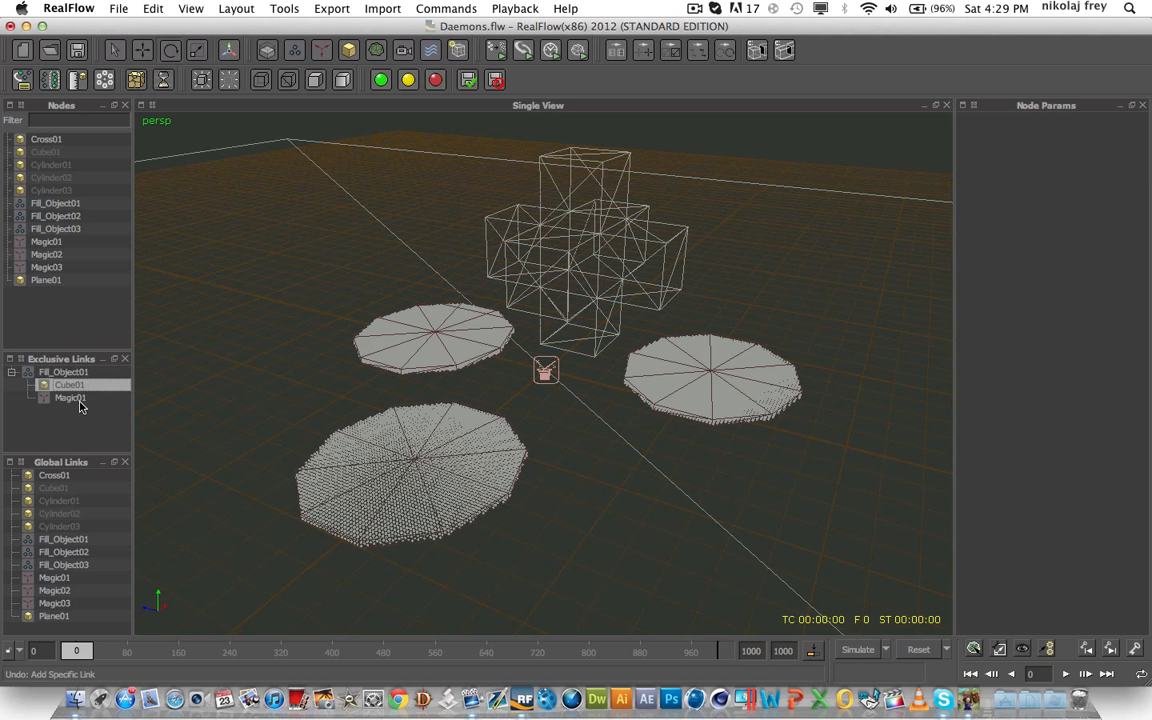
{"action": "left_click", "coordinate": [81, 399]}
{"action": "left_click", "coordinate": [79, 385]}
{"action": "left_click", "coordinate": [77, 375]}
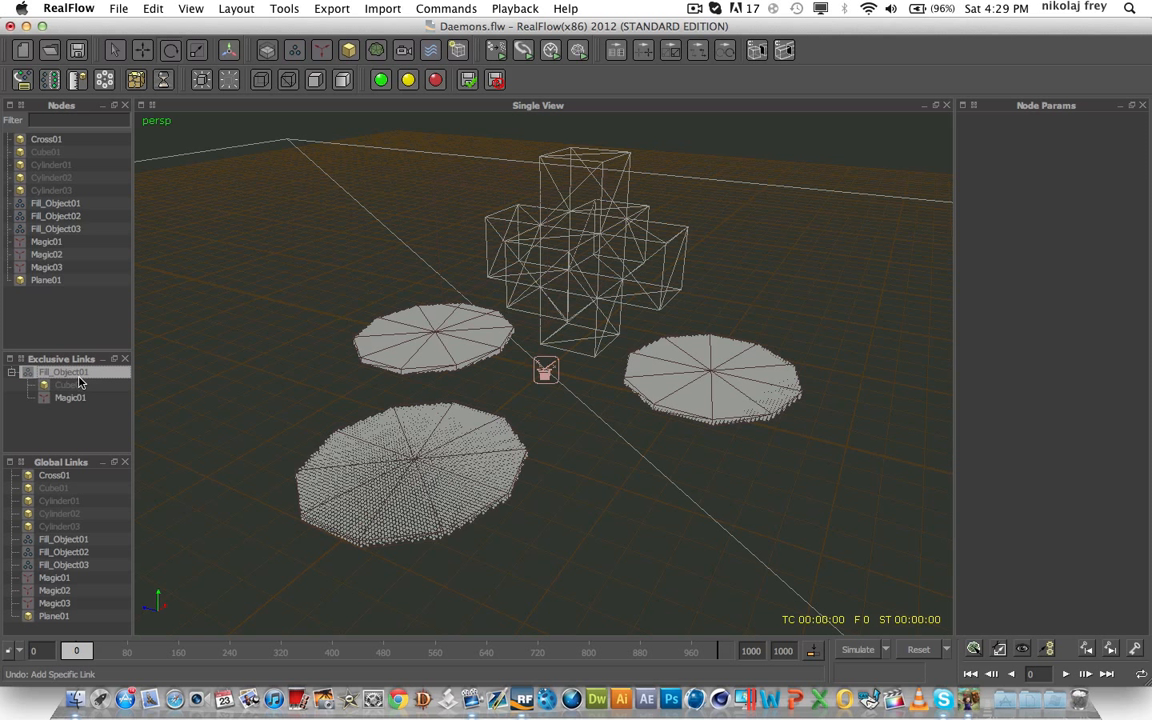
{"action": "left_click", "coordinate": [73, 417]}
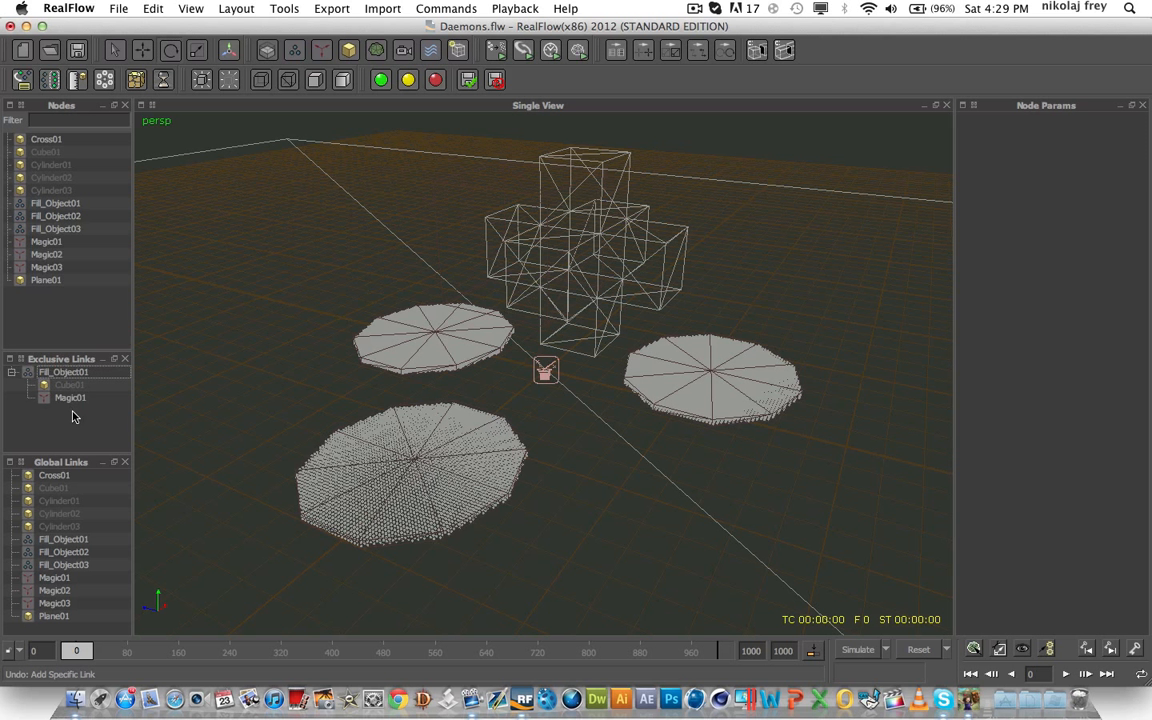
{"action": "left_click", "coordinate": [72, 398]}
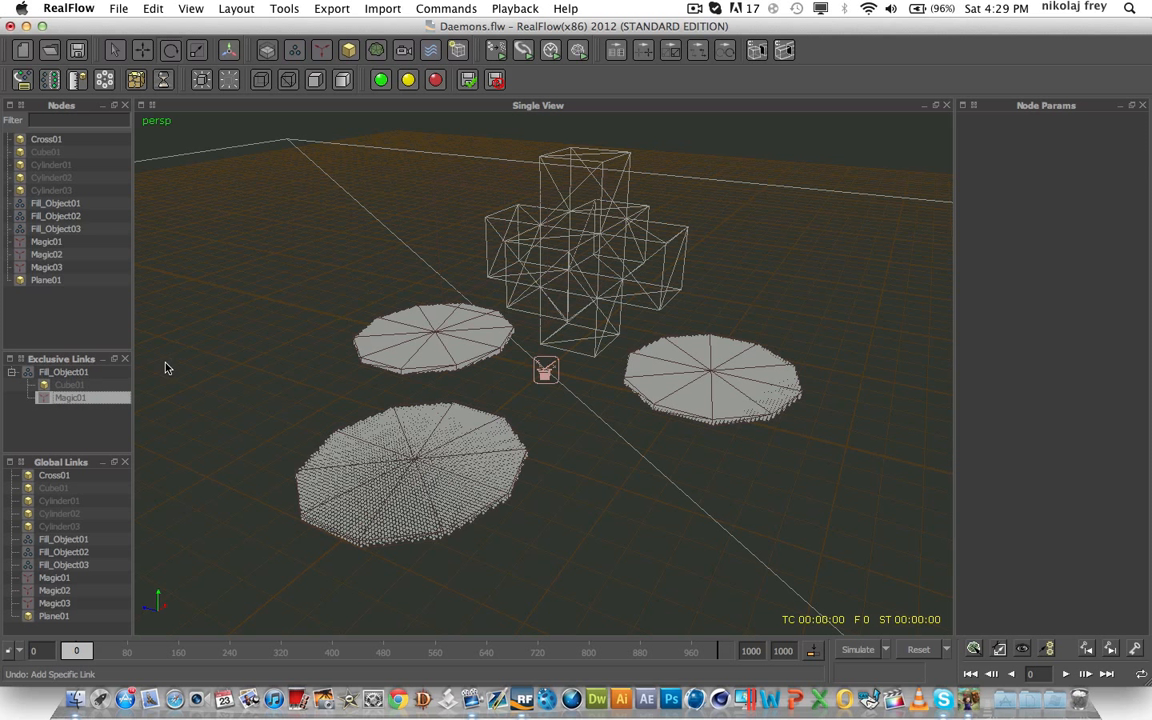
Step: Assign Cube01 as the target object of the Magic01 daemon
{"action": "left_click", "coordinate": [47, 243]}
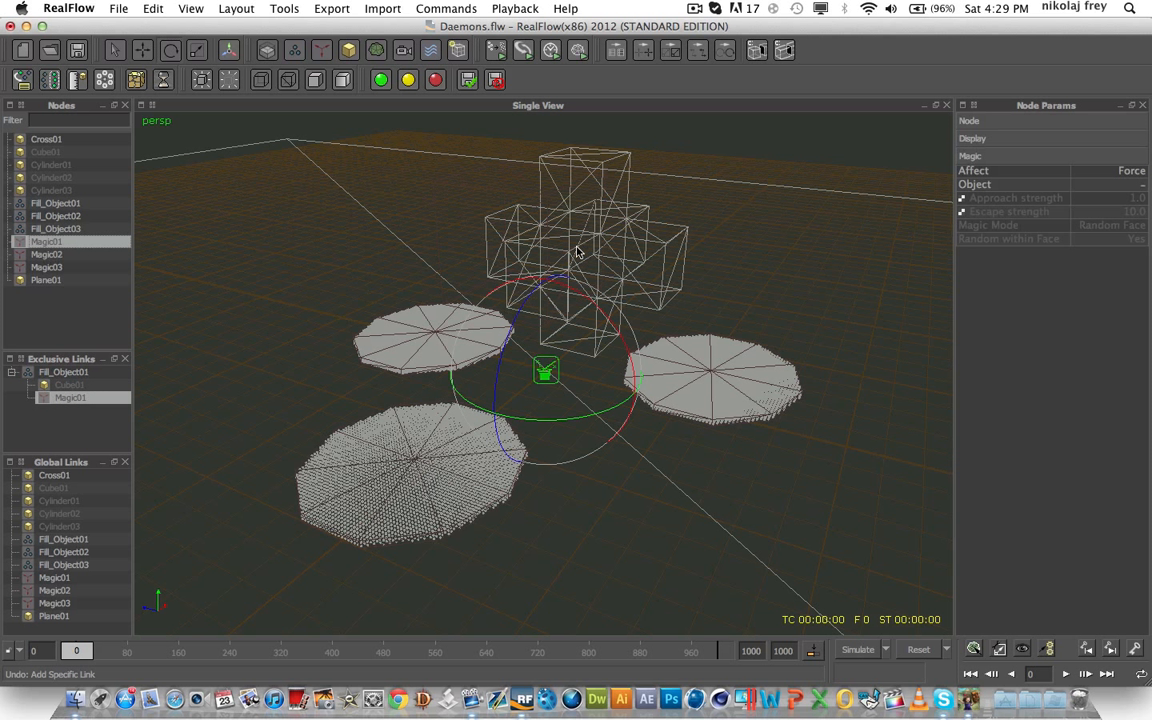
{"action": "left_click", "coordinate": [1136, 187]}
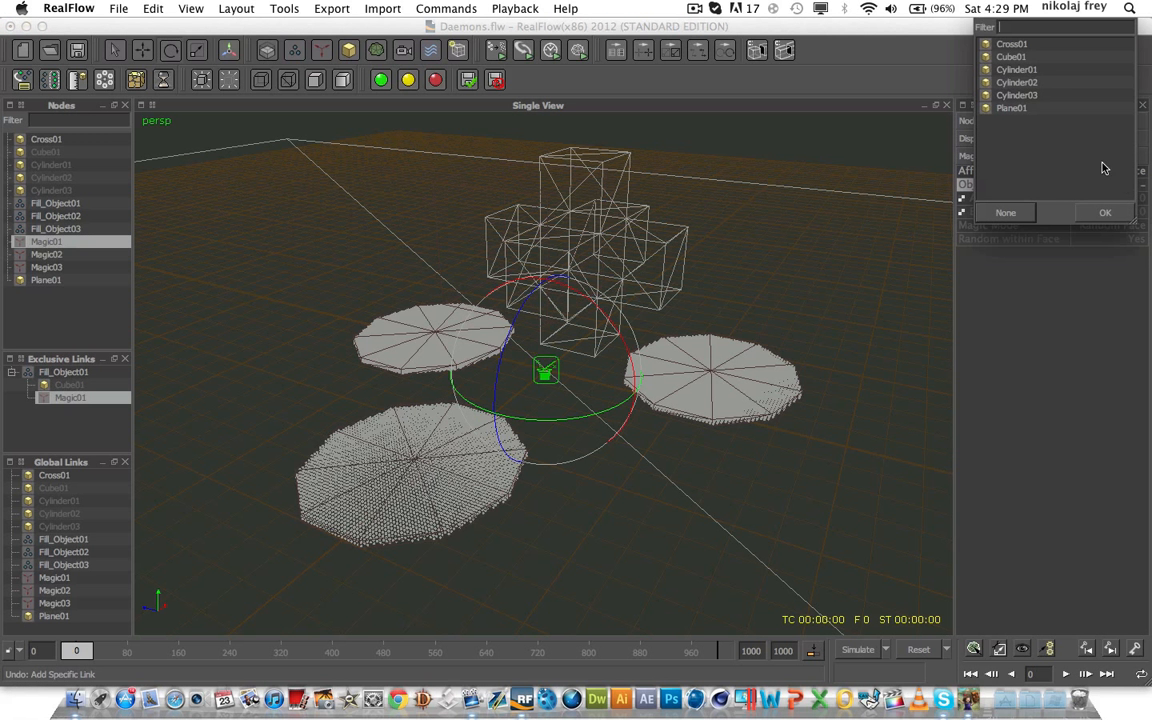
{"action": "left_click", "coordinate": [1022, 57]}
{"action": "left_click", "coordinate": [1105, 214]}
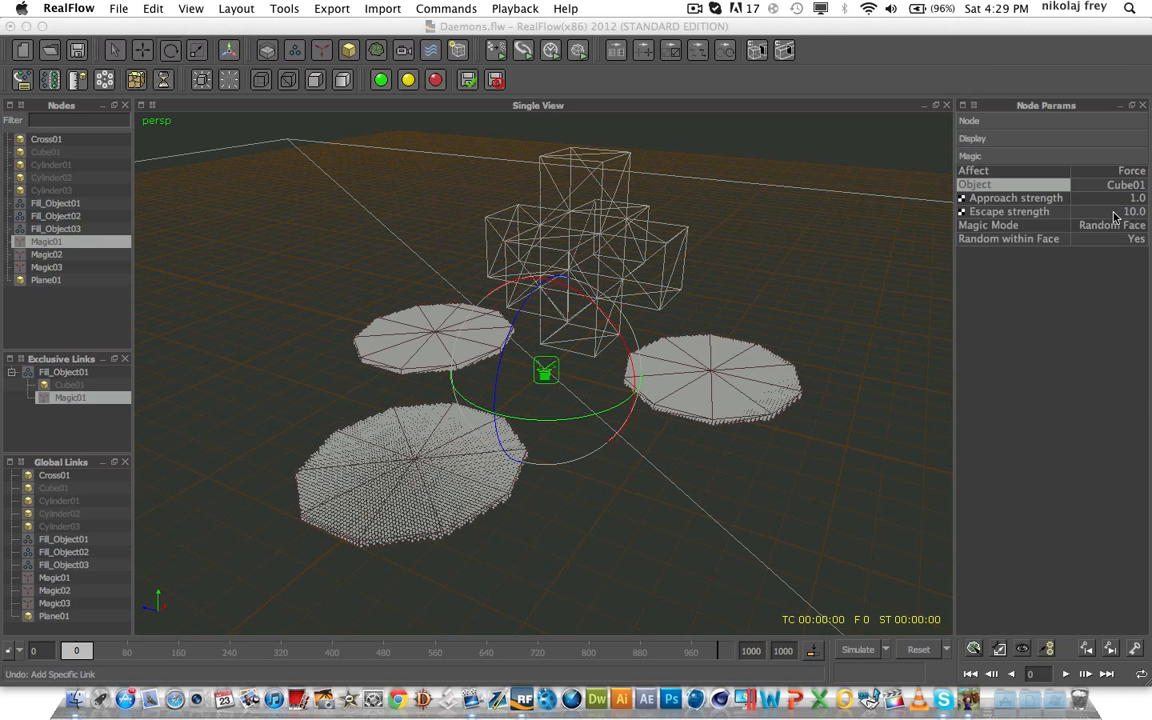
Step: Set Magic01's approach strength to 45 and its escape strength to 3500
{"action": "key", "text": "Tab"}
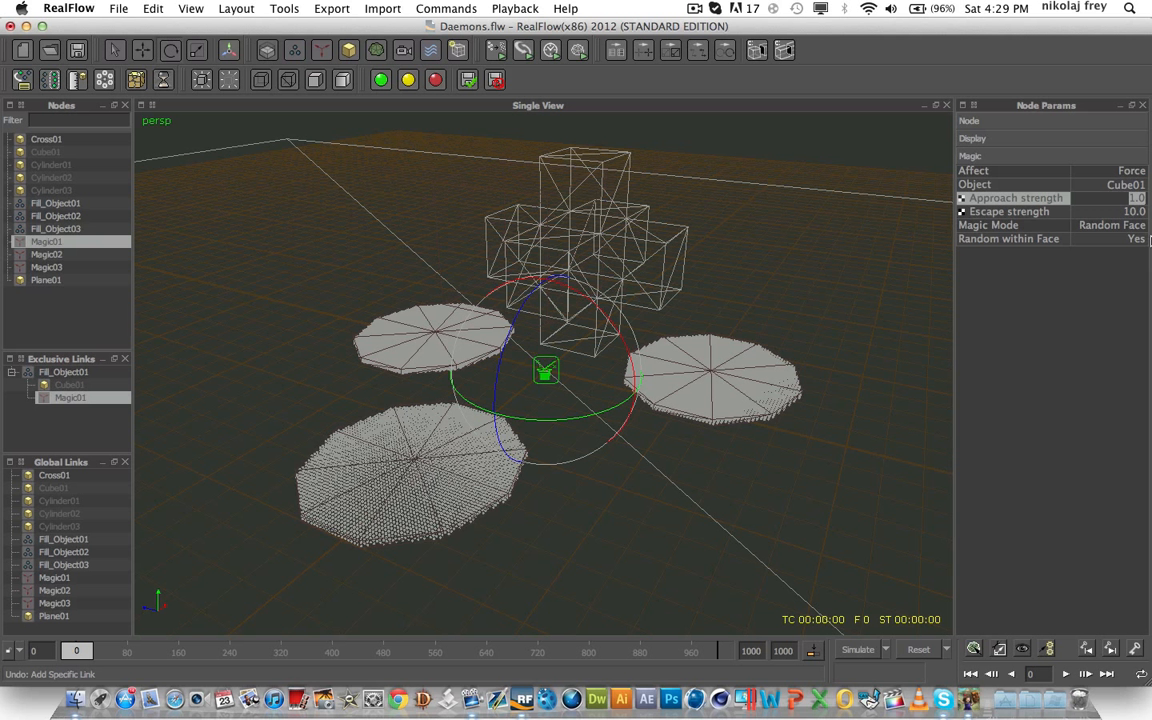
{"action": "type", "text": "45"}
{"action": "key", "text": "Return"}
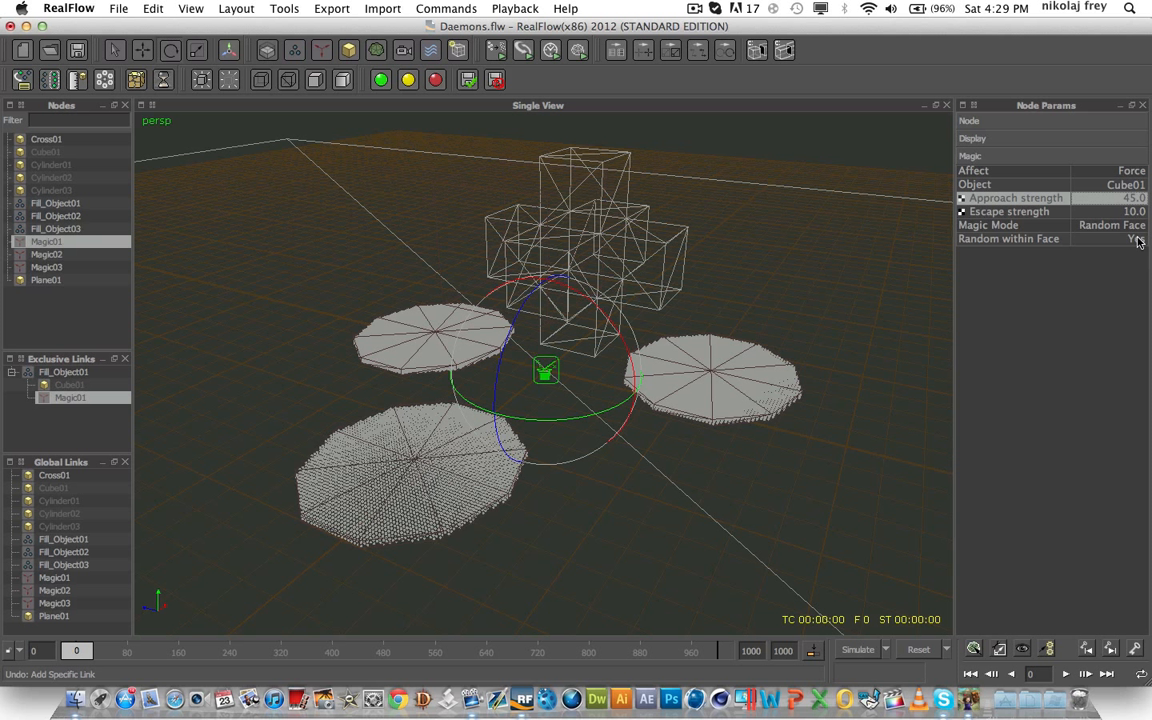
{"action": "key", "text": "Tab"}
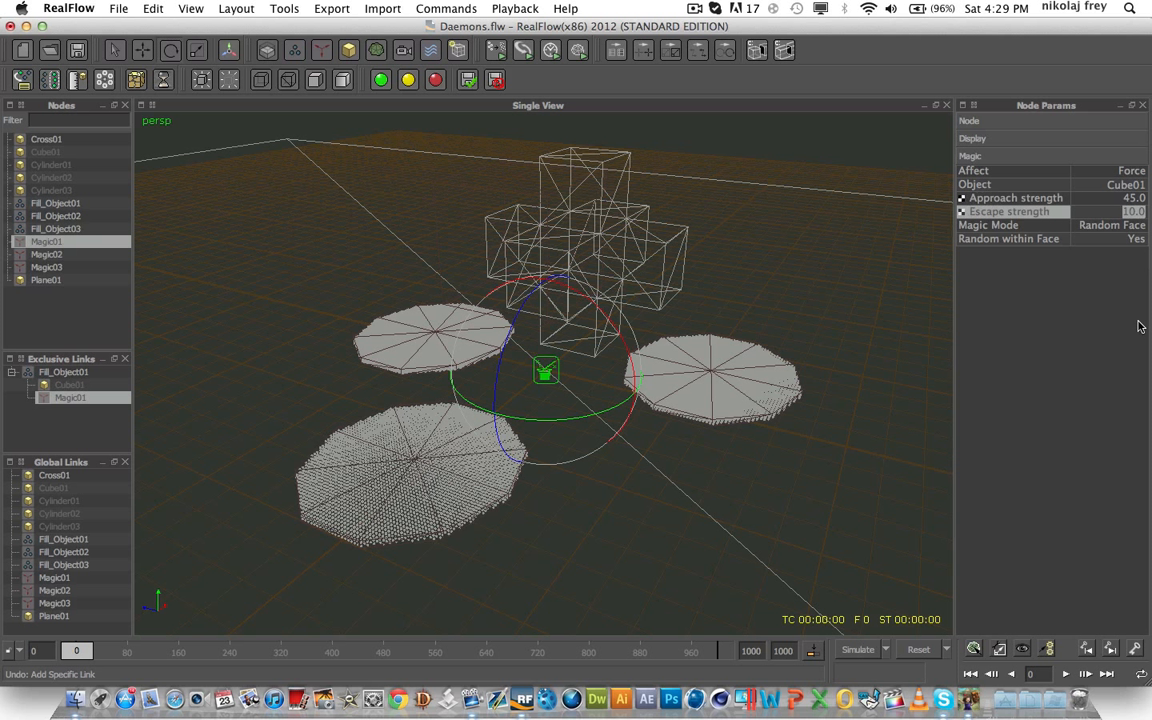
{"action": "type", "text": "3500"}
{"action": "key", "text": "Return"}
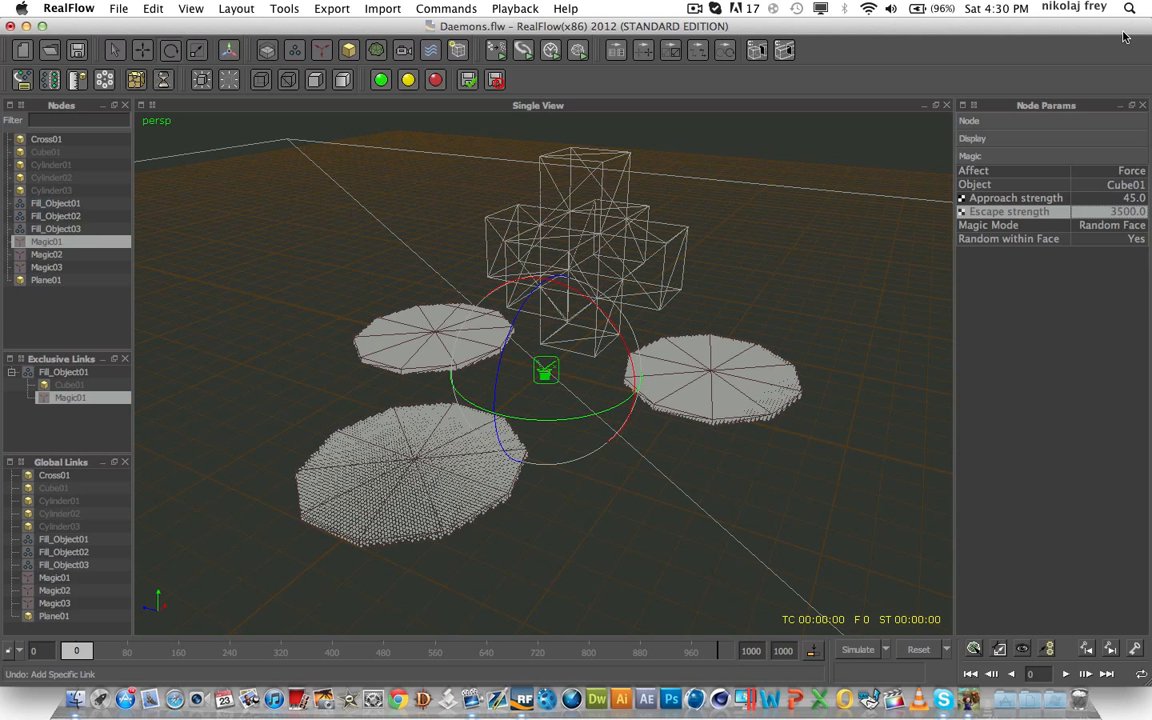
Step: Set Magic01's magic mode to Nearest Face and turn off its Random within Face option
{"action": "left_click", "coordinate": [1137, 229]}
{"action": "left_click", "coordinate": [1112, 227]}
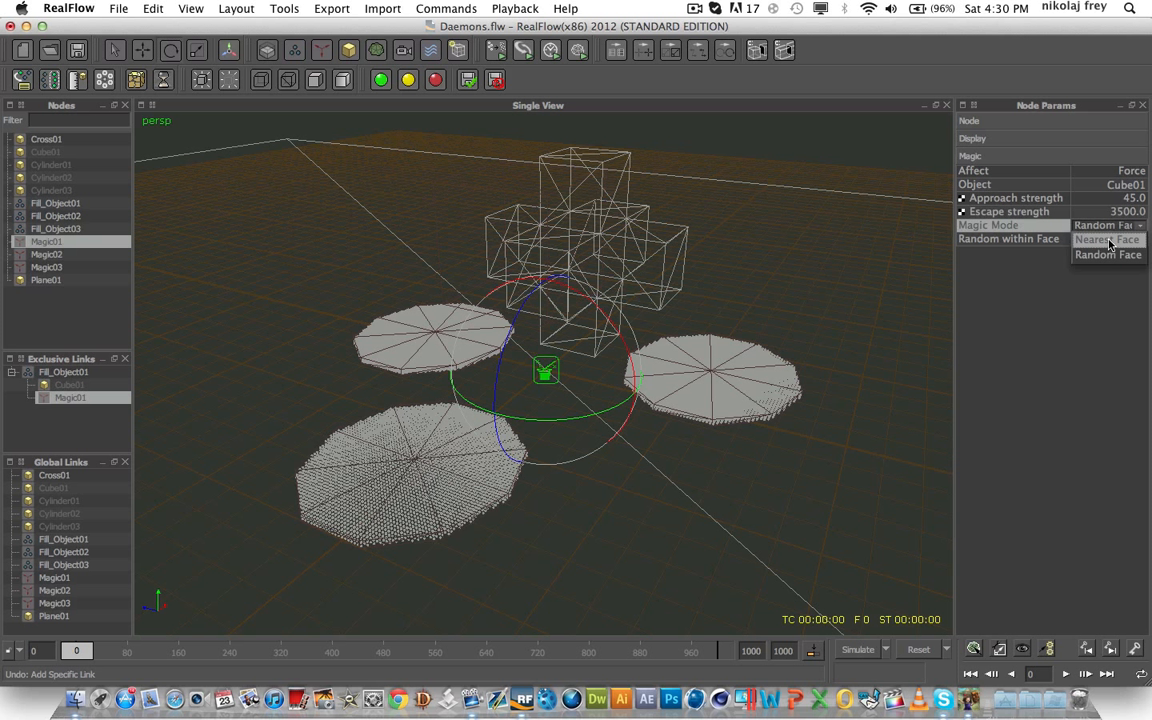
{"action": "left_click", "coordinate": [1117, 284]}
{"action": "left_click", "coordinate": [1142, 229]}
{"action": "left_click", "coordinate": [1110, 240]}
{"action": "left_click", "coordinate": [1010, 239]}
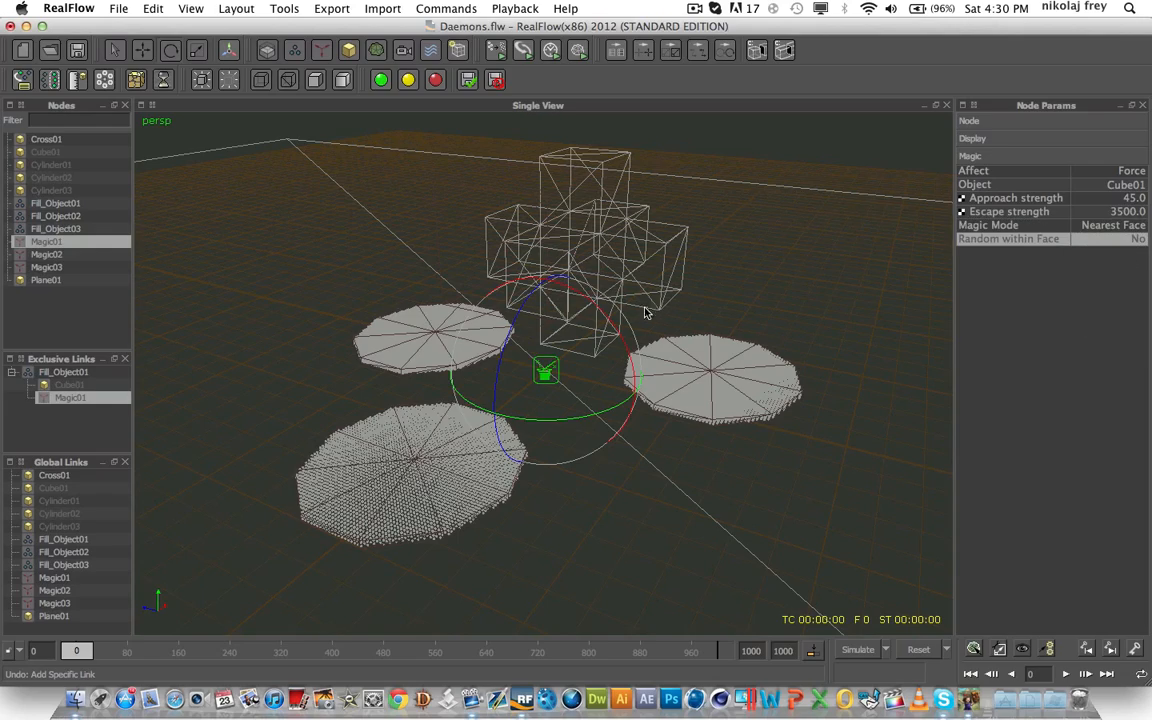
Step: Set Cross01's simulation state to Inactive
{"action": "left_click_drag", "start_coordinate": [569, 303], "coordinate": [535, 266], "text": "alt"}
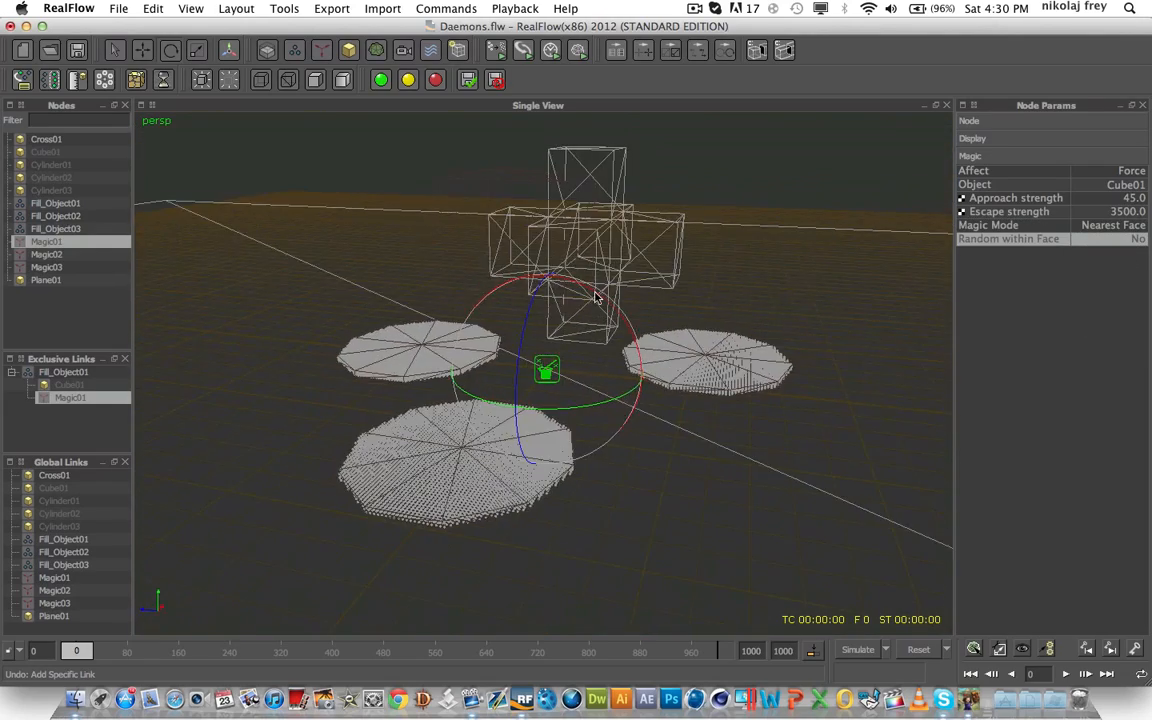
{"action": "left_click", "coordinate": [45, 139]}
{"action": "left_click", "coordinate": [1137, 139]}
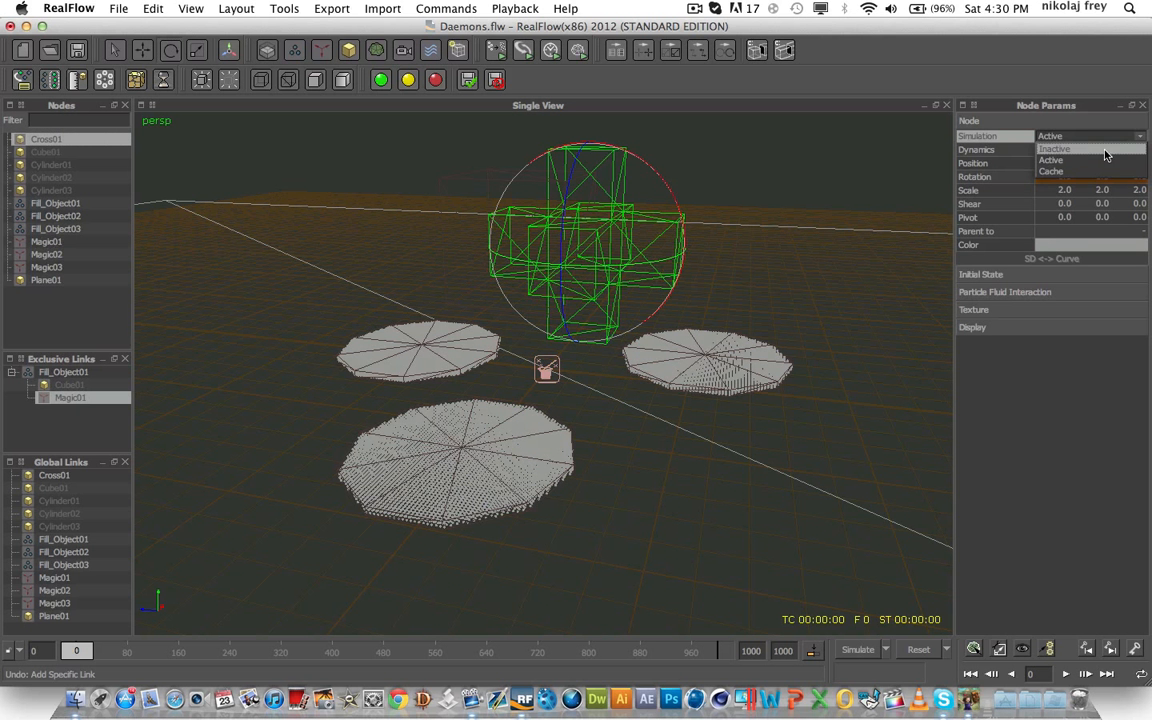
{"action": "left_click", "coordinate": [1000, 150]}
{"action": "left_click", "coordinate": [65, 318]}
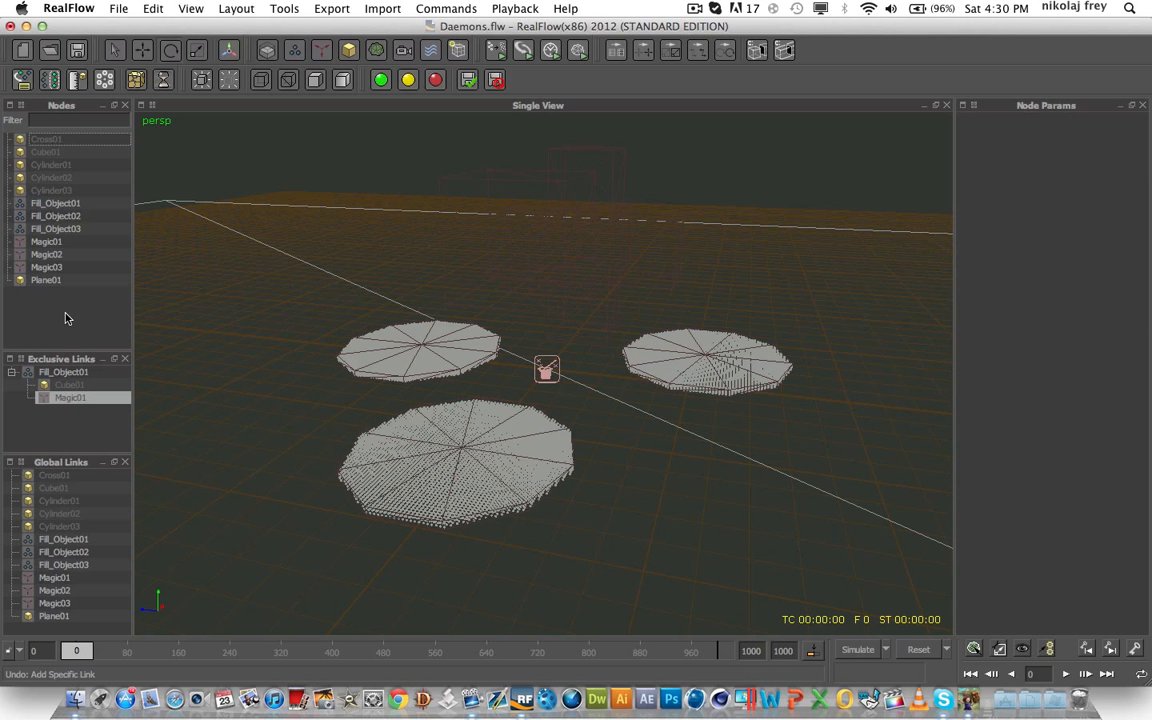
Step: Try to add Fill_Object02 to the exclusive links and undo the added link
{"action": "left_click", "coordinate": [64, 409]}
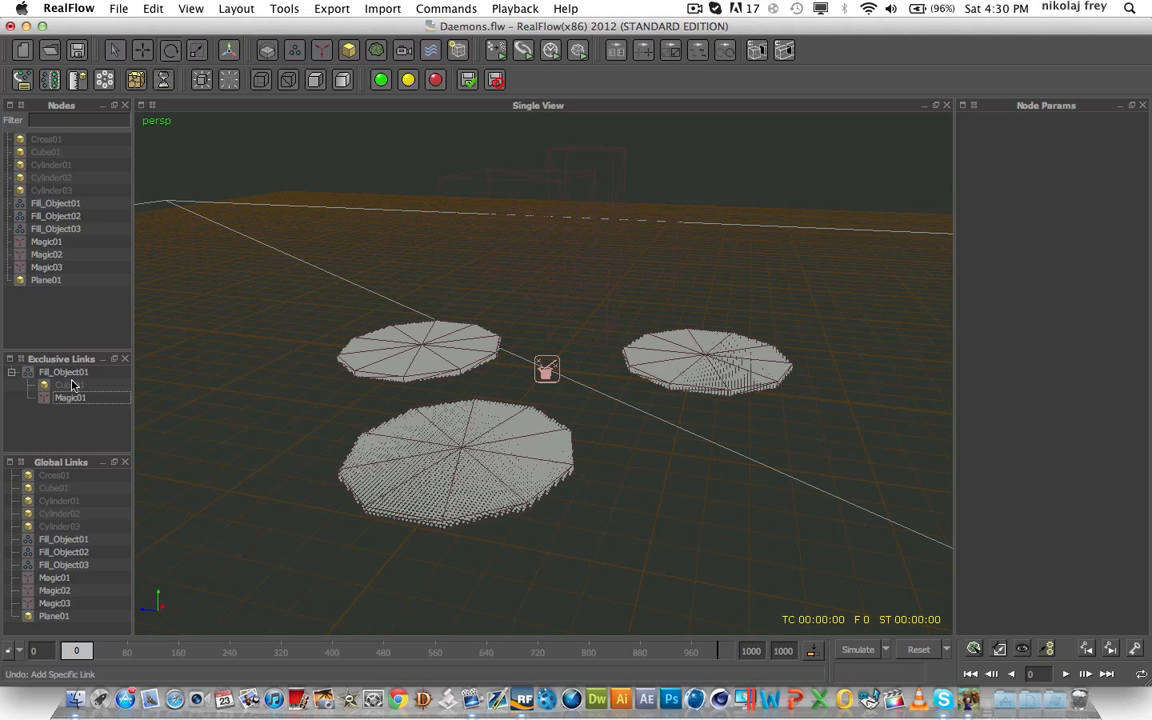
{"action": "left_click_drag", "start_coordinate": [52, 217], "coordinate": [35, 422]}
{"action": "left_click", "coordinate": [67, 305]}
{"action": "left_click", "coordinate": [35, 422]}
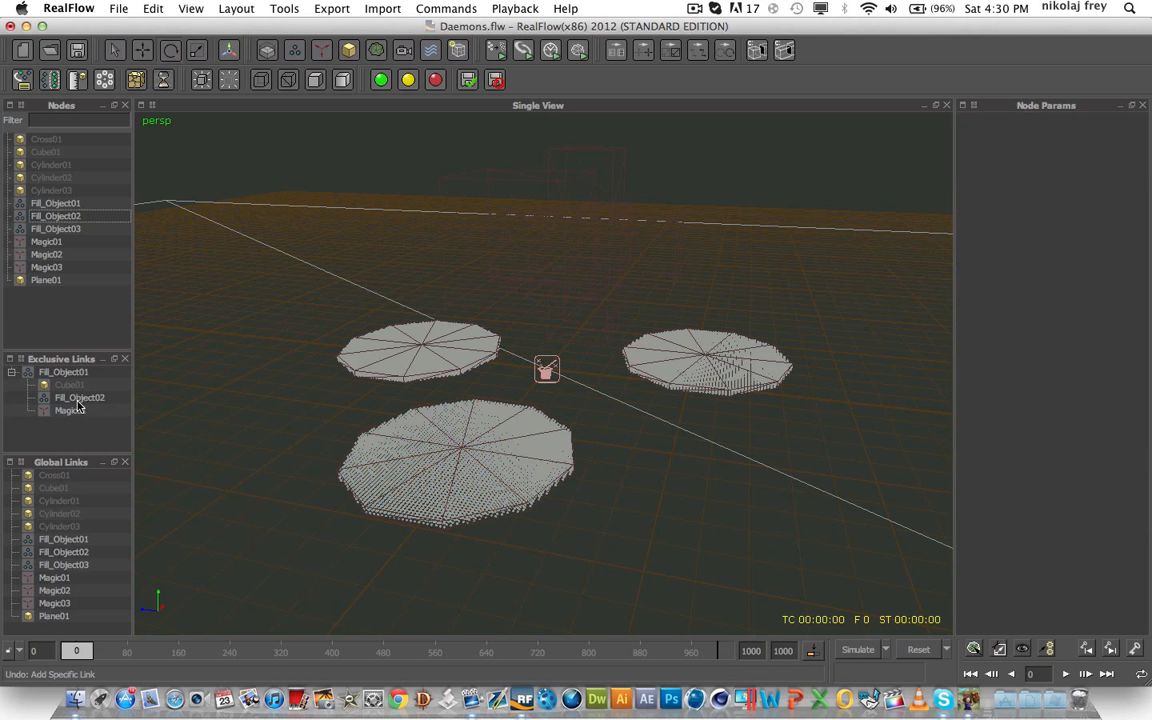
{"action": "key", "text": "super+z"}
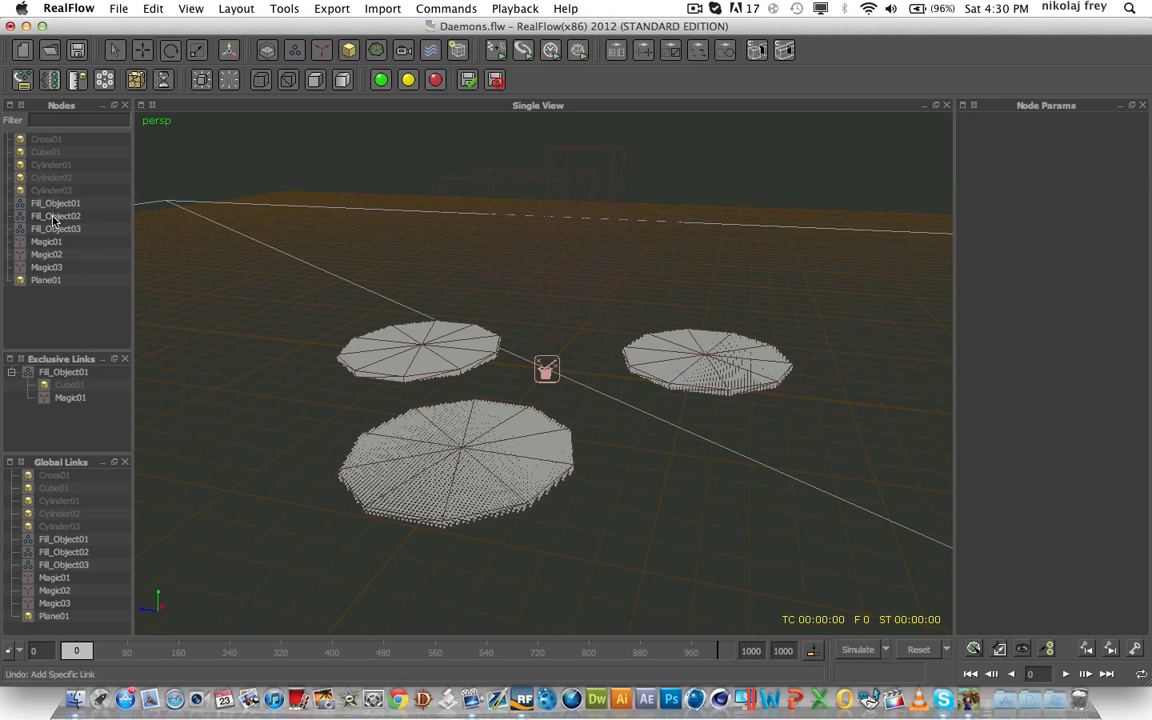
Step: Add Fill_Object02 as its own top-level entry in the exclusive links and collapse the Fill_Object01 entry
{"action": "left_click_drag", "start_coordinate": [55, 219], "coordinate": [43, 432]}
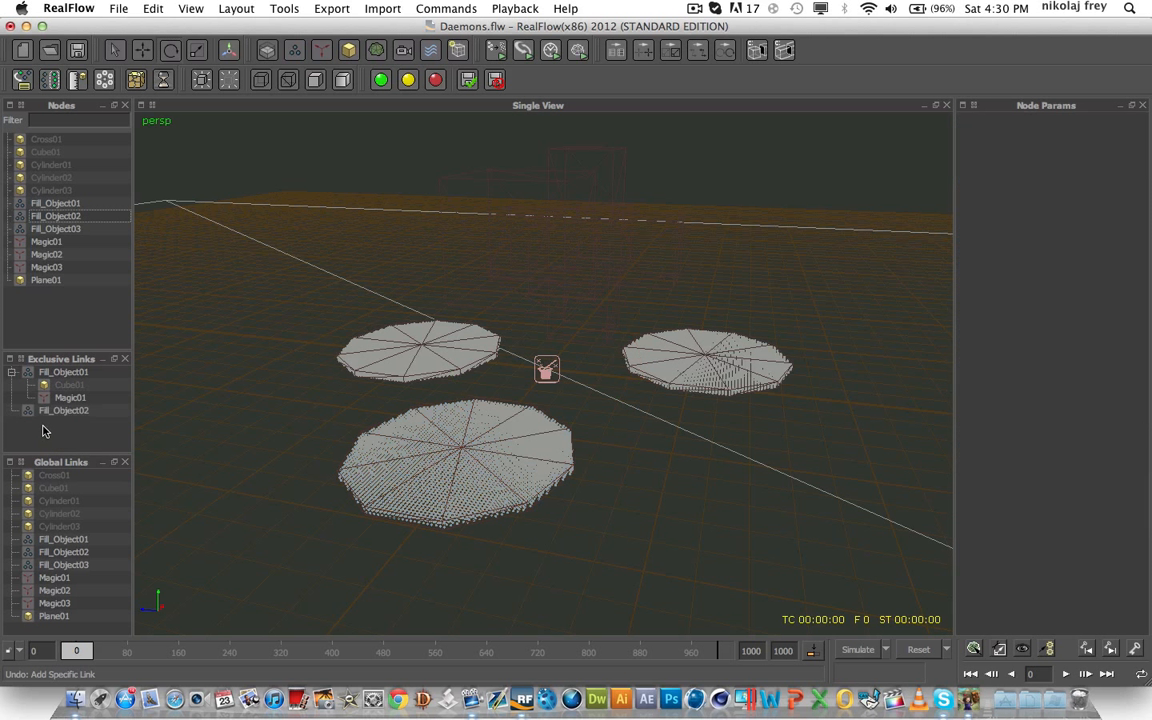
{"action": "left_click", "coordinate": [12, 373]}
{"action": "left_click", "coordinate": [12, 373]}
{"action": "left_click", "coordinate": [12, 373]}
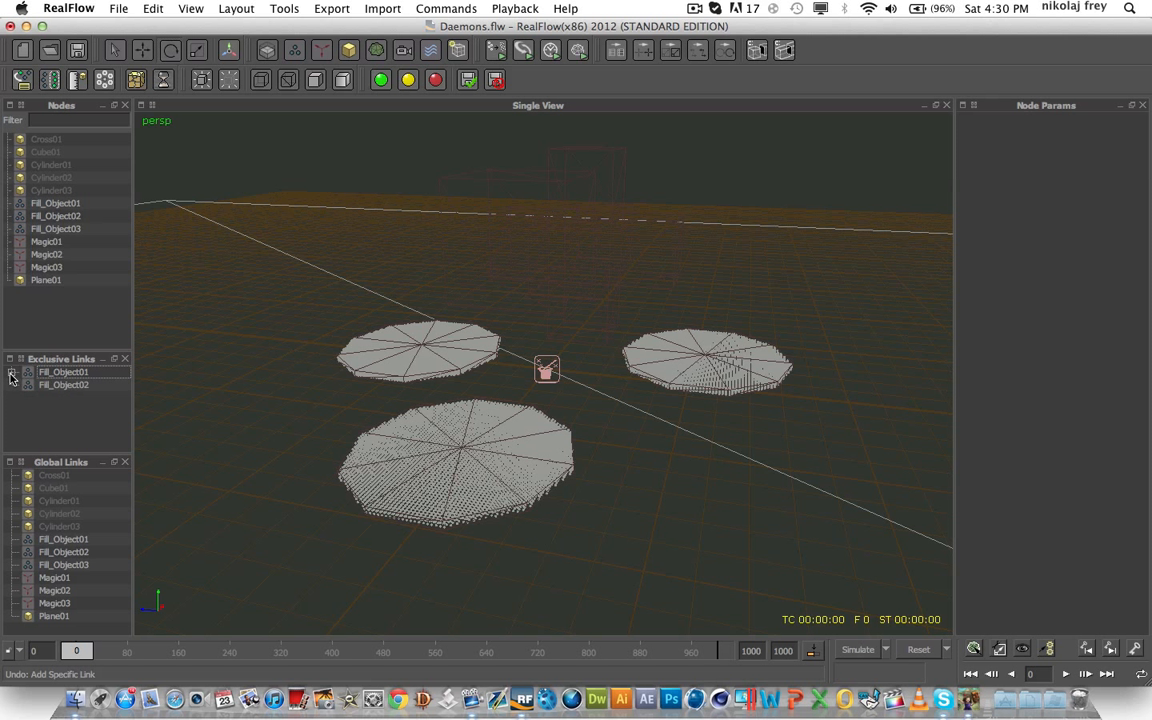
Step: Attach Cube01 and Magic02 to Fill_Object02 in the exclusive links
{"action": "left_click", "coordinate": [65, 386]}
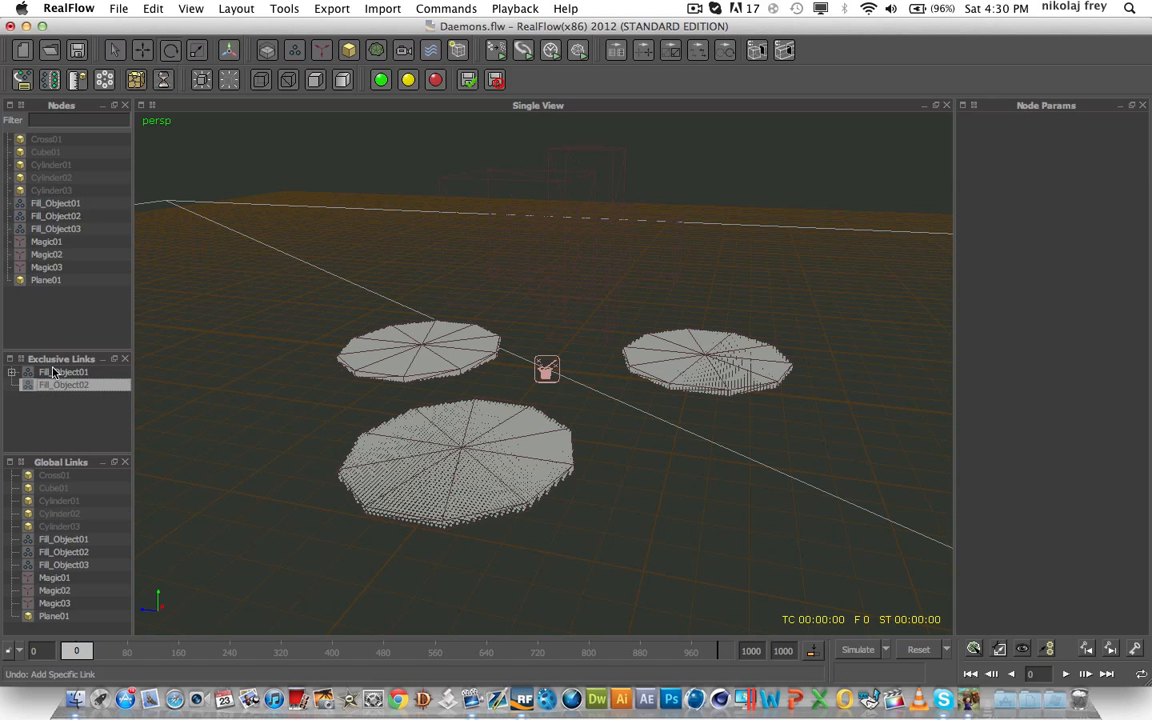
{"action": "left_click", "coordinate": [55, 153]}
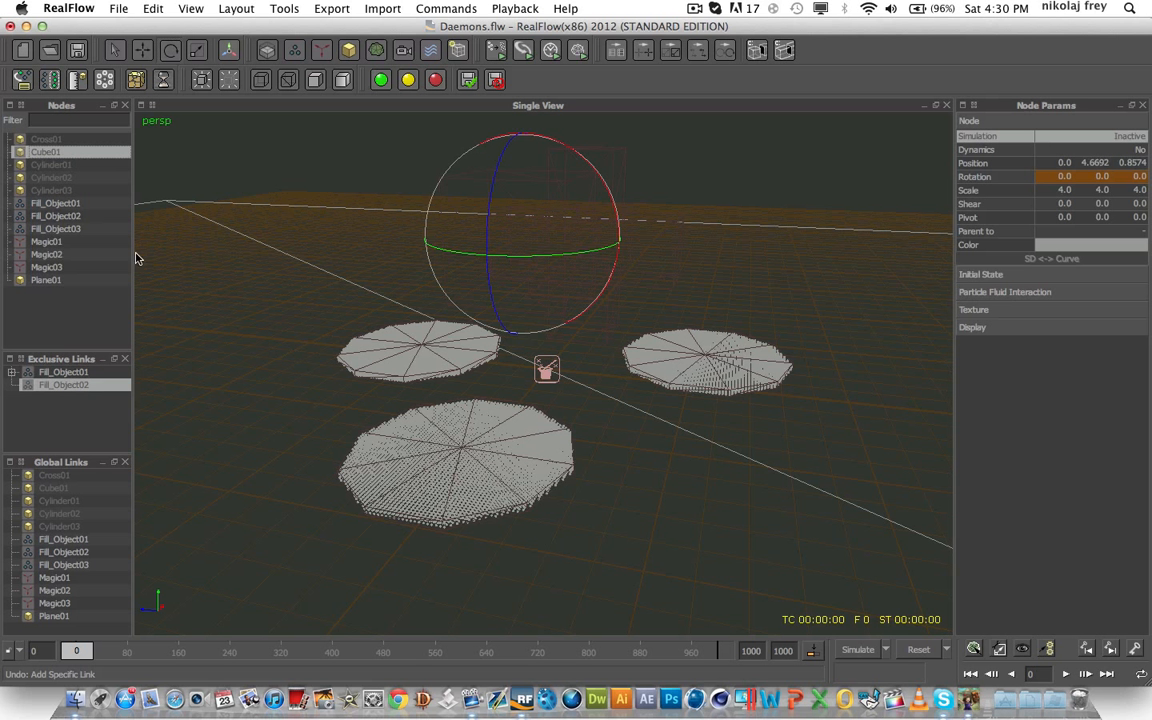
{"action": "left_click_drag", "start_coordinate": [137, 259], "coordinate": [62, 390]}
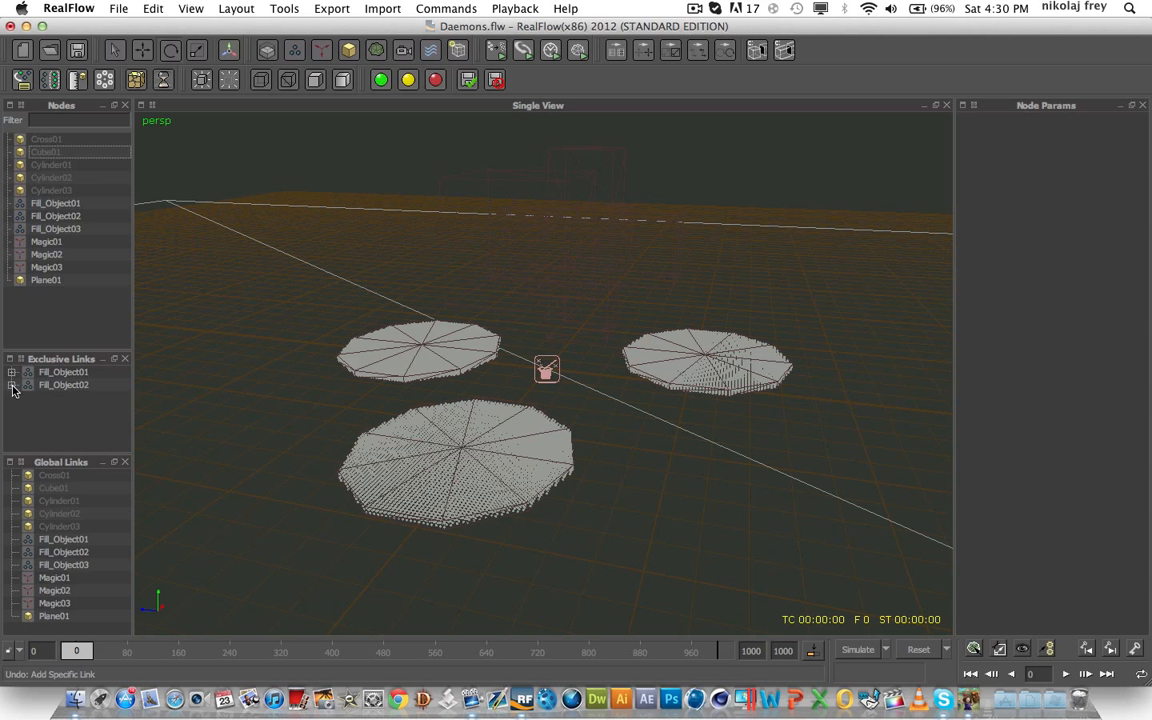
{"action": "left_click", "coordinate": [11, 385]}
{"action": "left_click_drag", "start_coordinate": [50, 253], "coordinate": [74, 388]}
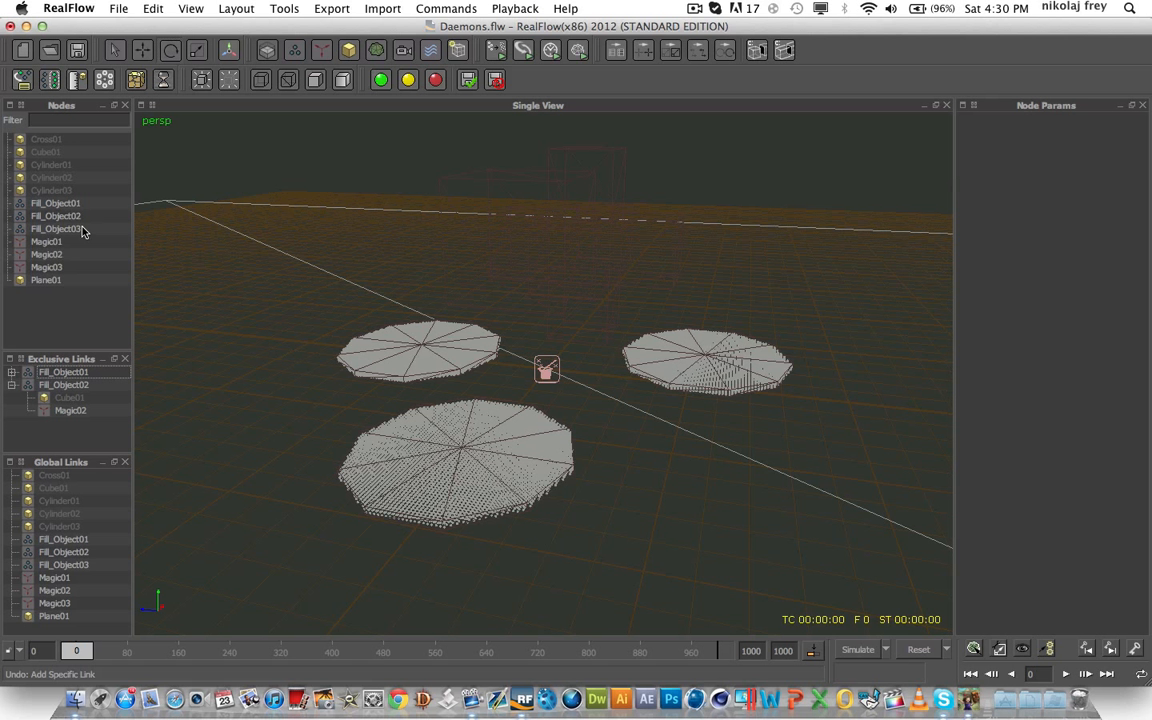
Step: Add Fill_Object03 as a top-level entry in the exclusive links and attach Cube01 and Magic03 to it
{"action": "left_click_drag", "start_coordinate": [75, 230], "coordinate": [68, 390]}
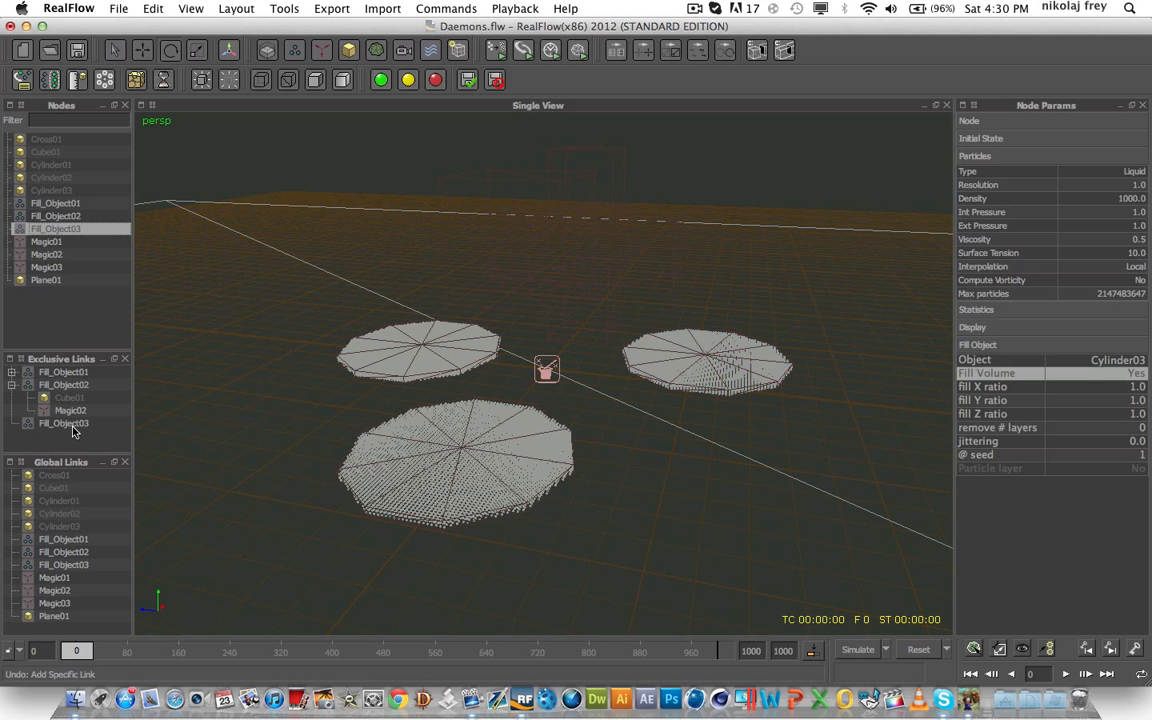
{"action": "left_click_drag", "start_coordinate": [47, 154], "coordinate": [80, 426]}
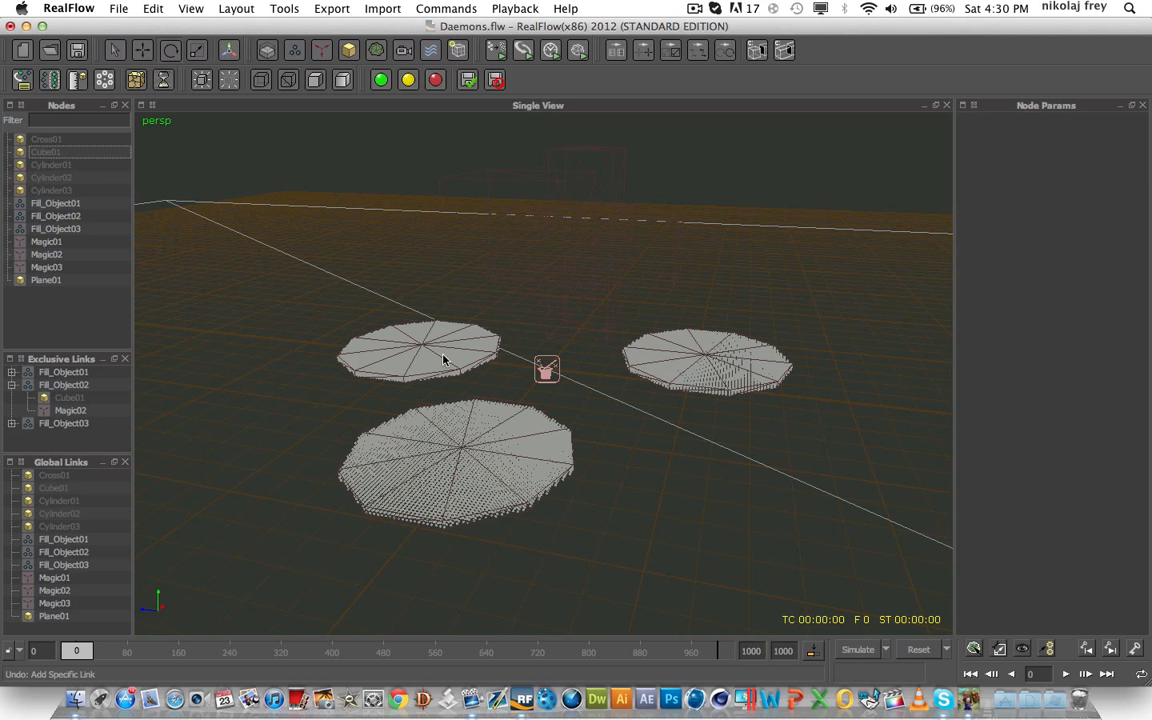
{"action": "left_click_drag", "start_coordinate": [57, 270], "coordinate": [67, 427]}
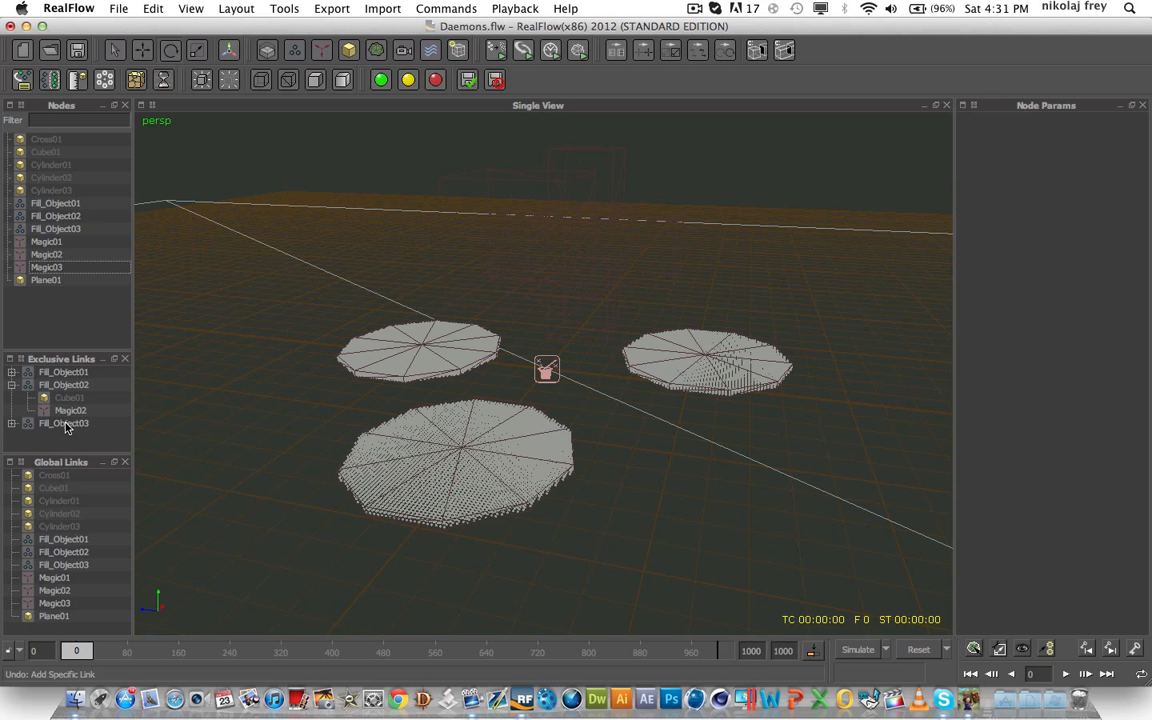
Step: Inspect the three filled cylinders and expand the Fill_Object03 and Fill_Object01 entries to check their exclusive links
{"action": "left_click_drag", "start_coordinate": [408, 383], "coordinate": [406, 484], "text": "alt"}
{"action": "left_click_drag", "start_coordinate": [292, 388], "coordinate": [384, 486], "text": "alt"}
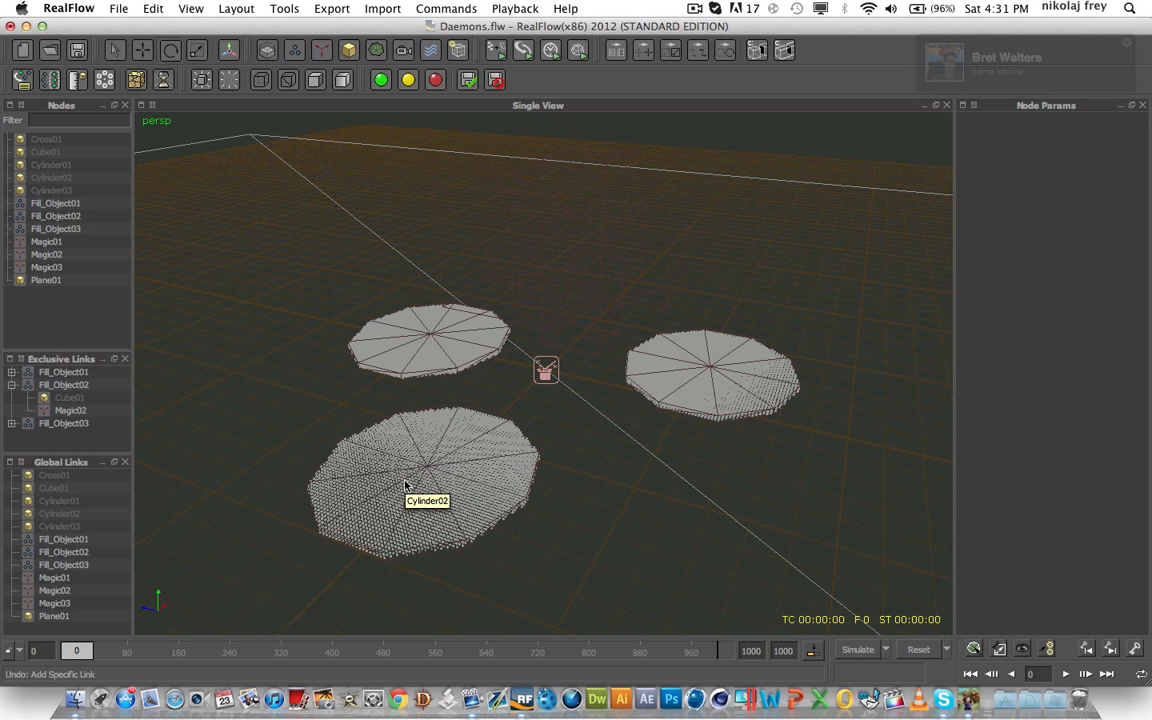
{"action": "mouse_move", "coordinate": [521, 456]}
{"action": "left_mouse_down", "text": "alt"}
{"action": "mouse_move", "coordinate": [606, 525]}
{"action": "mouse_move", "coordinate": [599, 465]}
{"action": "mouse_move", "coordinate": [517, 391]}
{"action": "mouse_move", "coordinate": [560, 495]}
{"action": "mouse_move", "coordinate": [579, 476]}
{"action": "mouse_move", "coordinate": [540, 470]}
{"action": "left_mouse_up", "text": "alt"}
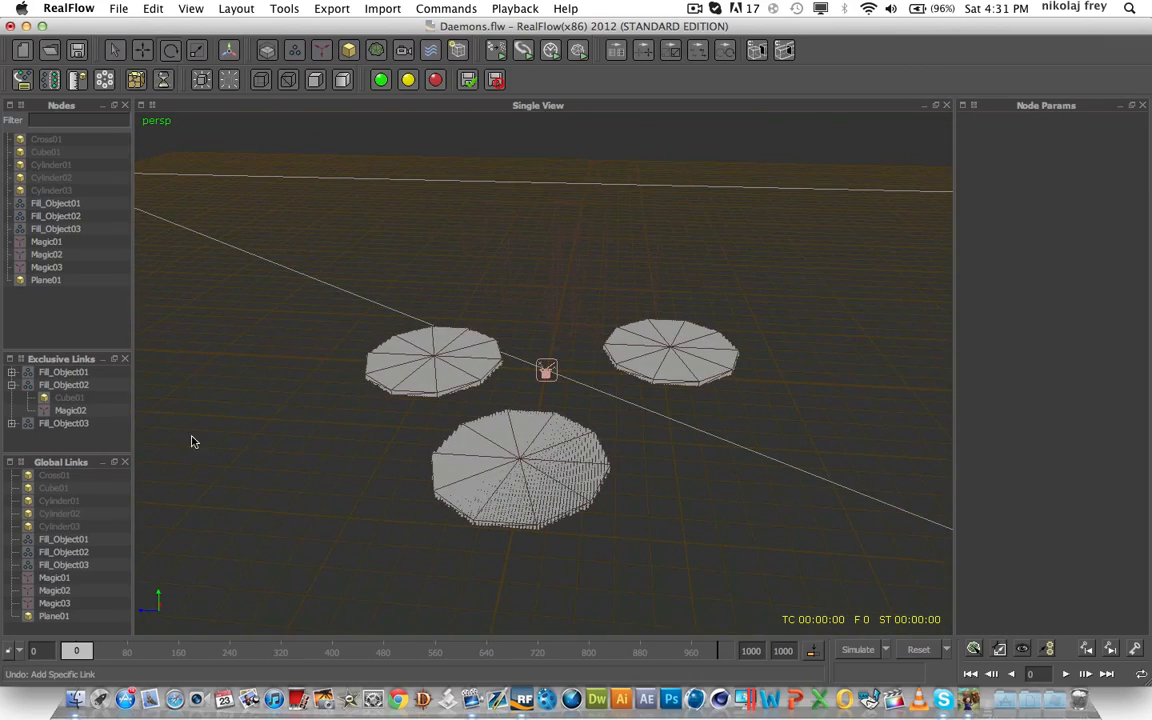
{"action": "left_click", "coordinate": [11, 423]}
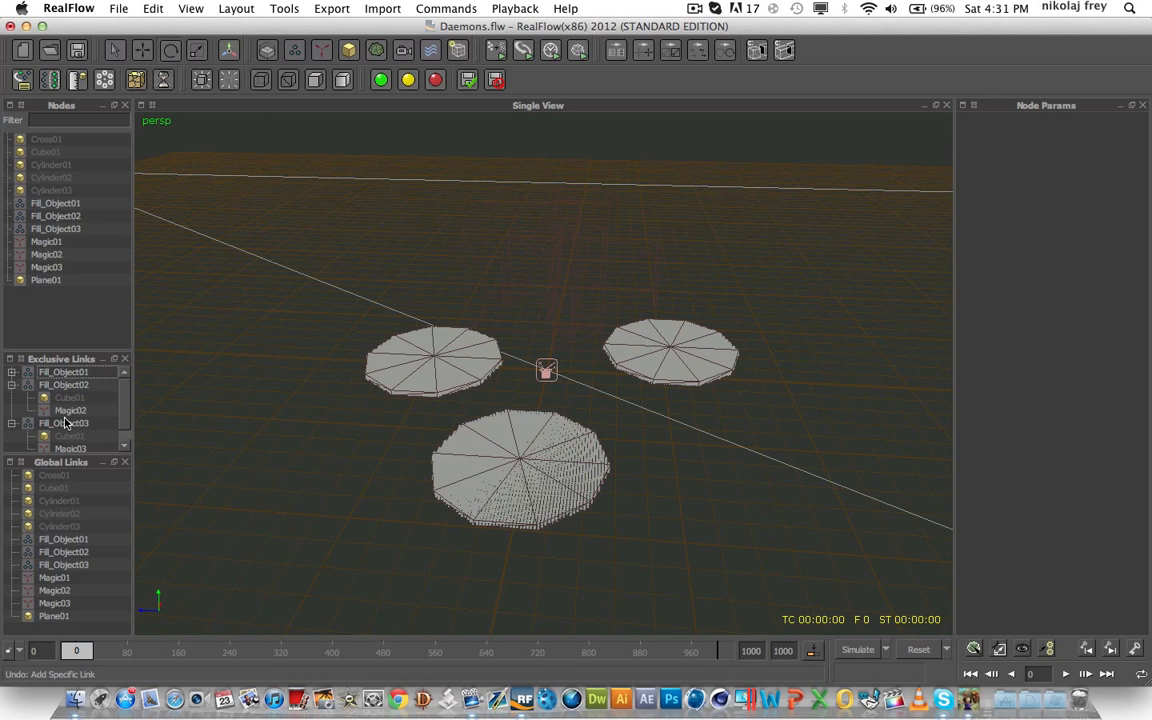
{"action": "left_click", "coordinate": [11, 372]}
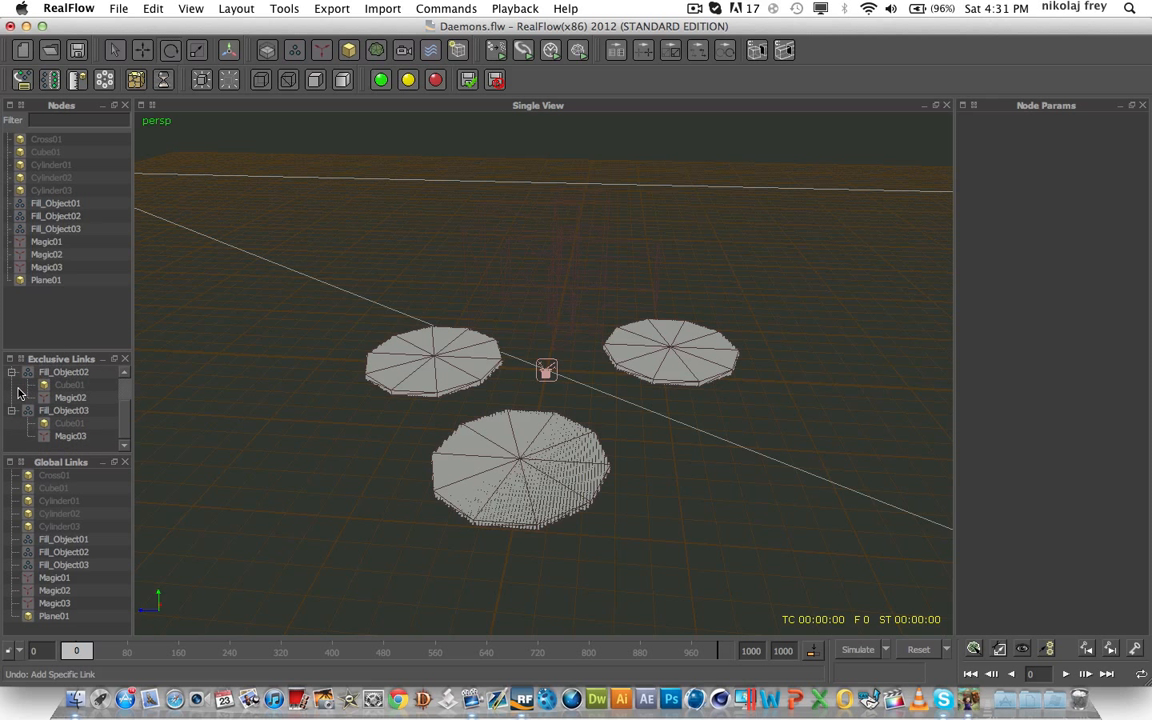
Step: Assign Cube01 as the target object of the Magic02 daemon
{"action": "left_click", "coordinate": [48, 254]}
{"action": "left_click", "coordinate": [1130, 184]}
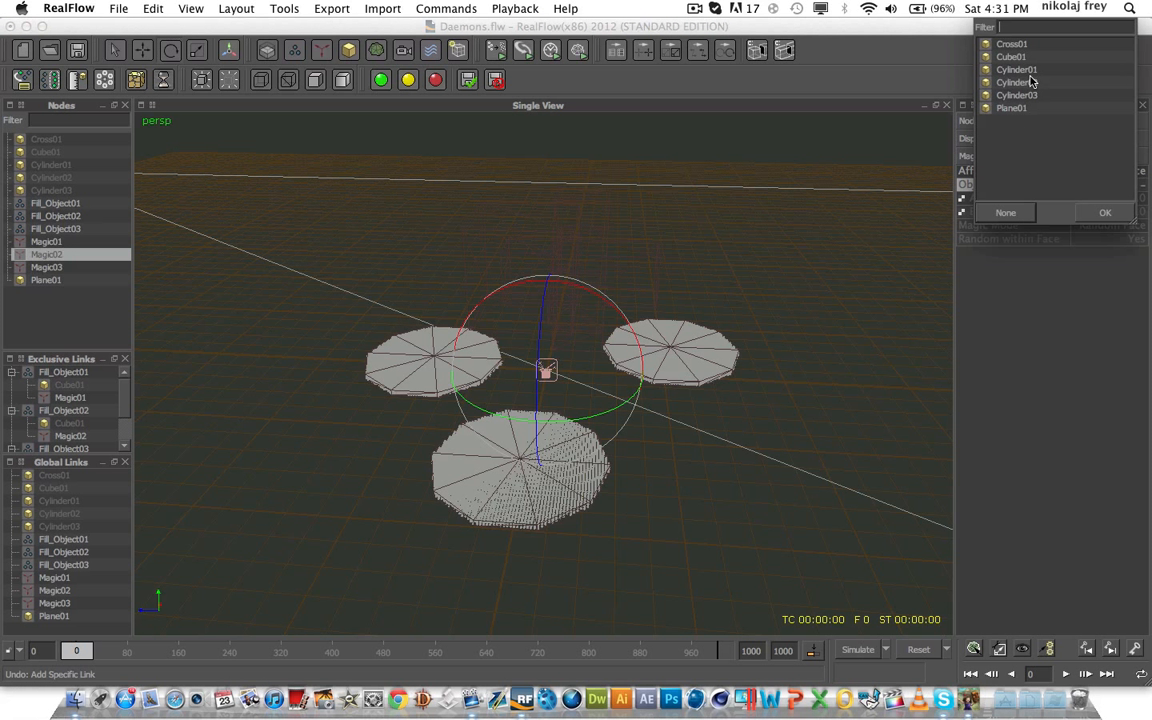
{"action": "left_click", "coordinate": [1012, 57]}
{"action": "left_click", "coordinate": [1110, 216]}
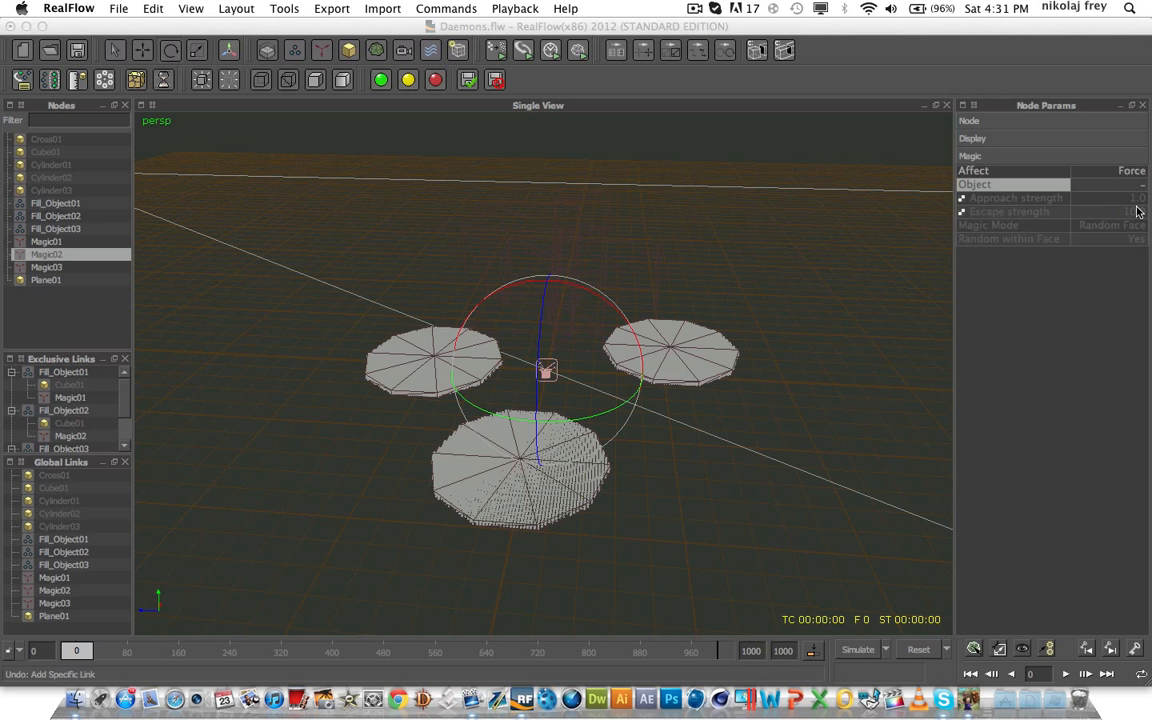
Step: Set Magic02's approach strength to 50 and its escape strength to 3500
{"action": "type", "text": "50"}
{"action": "key", "text": "Tab"}
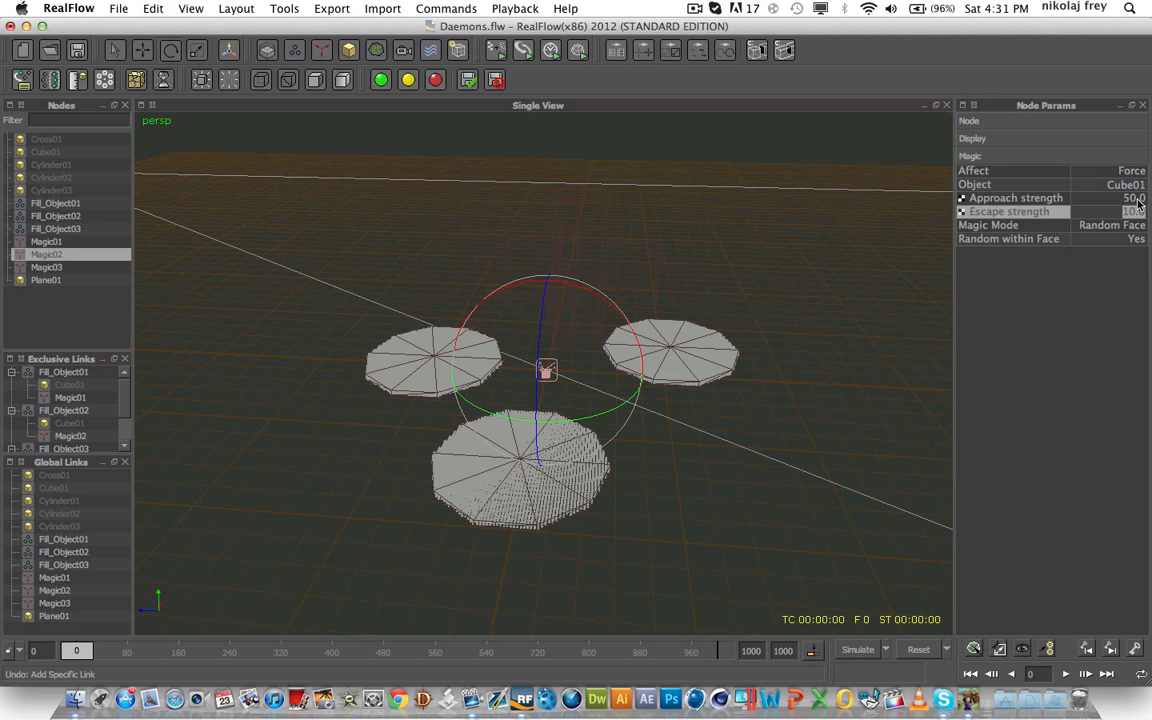
{"action": "type", "text": "350"}
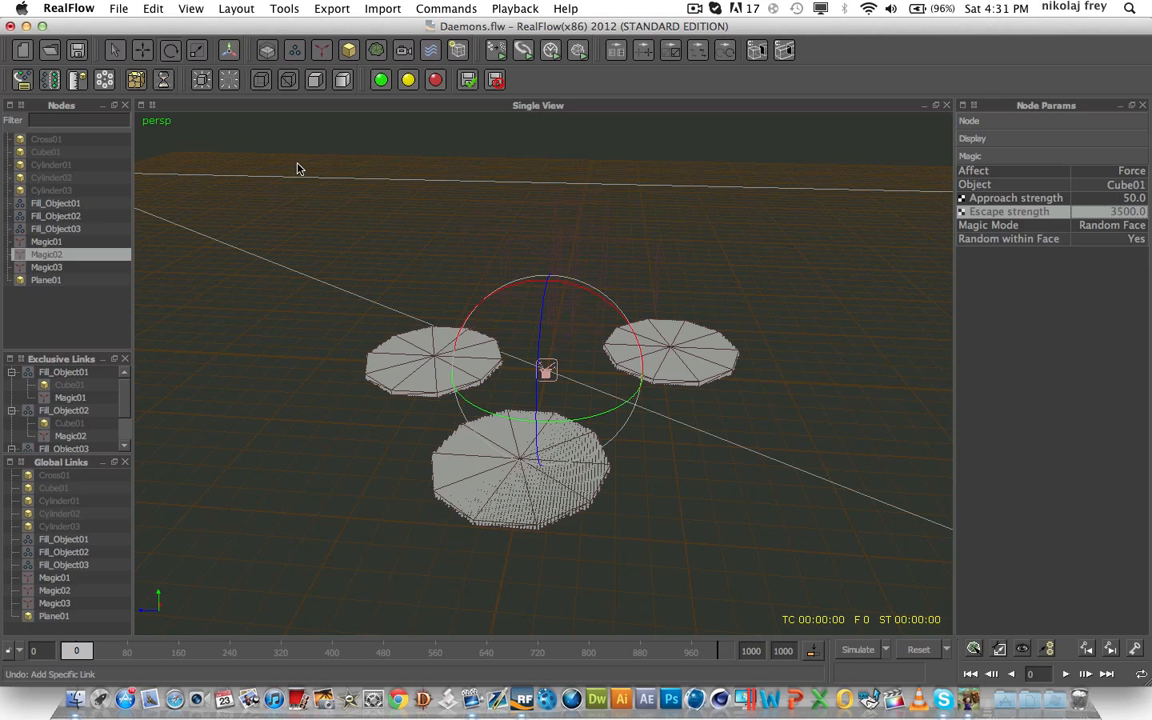
Step: Set Magic02's approach strength to 45 and its magic mode to Nearest Face
{"action": "left_click", "coordinate": [47, 242]}
{"action": "left_click", "coordinate": [48, 255]}
{"action": "left_click", "coordinate": [1128, 199]}
{"action": "type", "text": "45"}
{"action": "key", "text": "Return"}
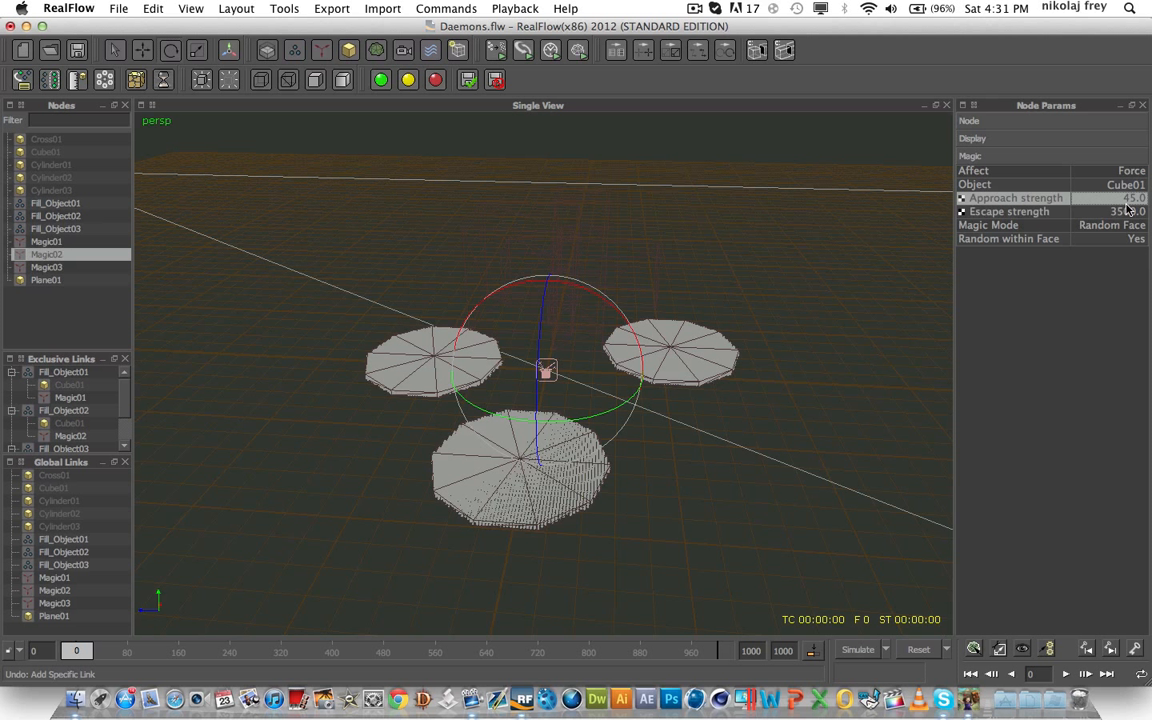
{"action": "left_click", "coordinate": [1134, 227]}
{"action": "left_click", "coordinate": [1134, 228]}
{"action": "left_click", "coordinate": [1131, 244]}
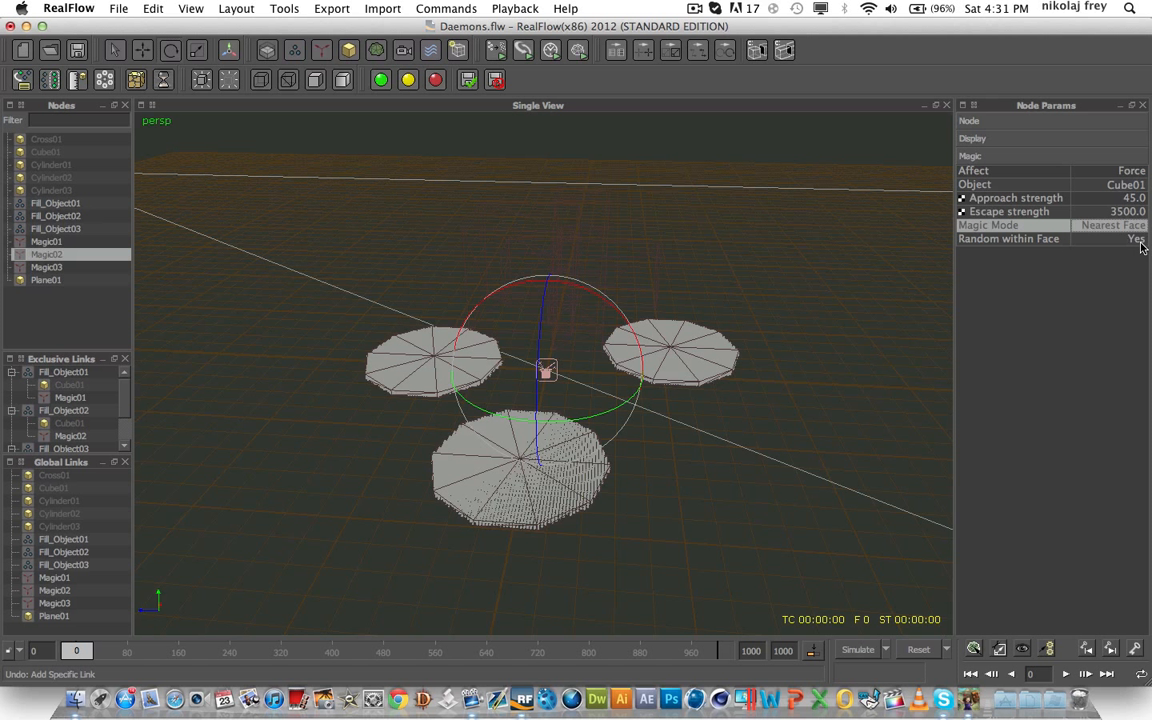
Step: Assign Cube01 as the target object of the Magic03 daemon
{"action": "left_click", "coordinate": [47, 268]}
{"action": "left_click", "coordinate": [1127, 190]}
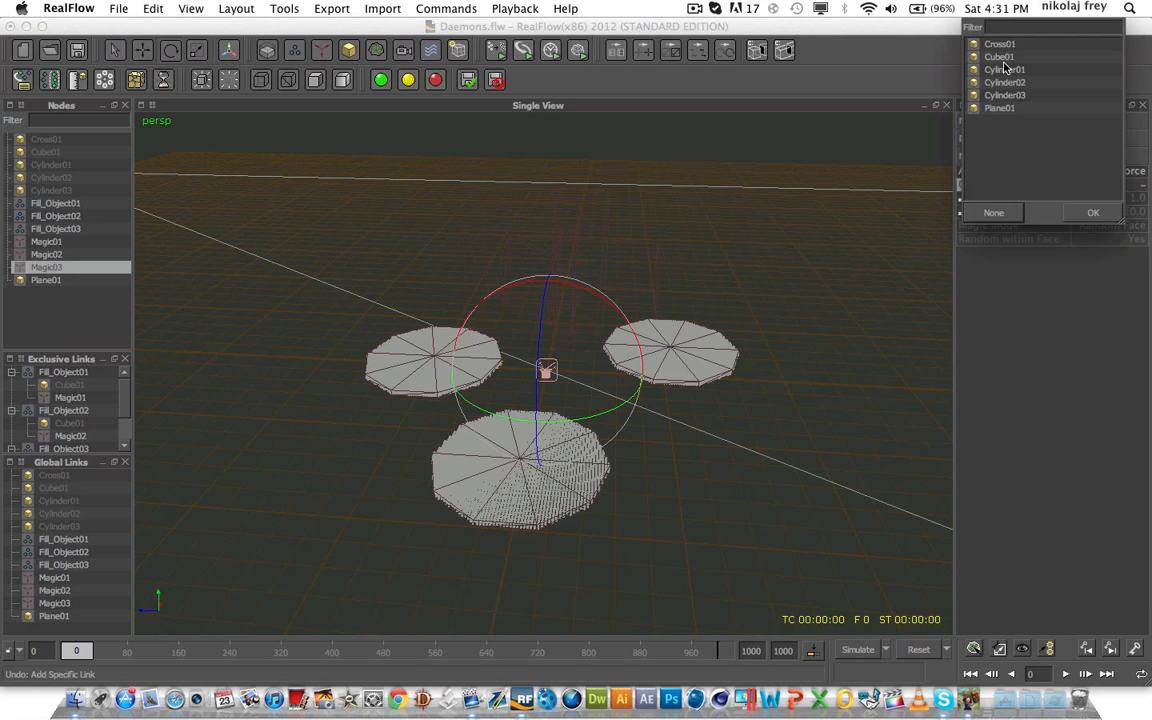
{"action": "left_click", "coordinate": [1093, 213]}
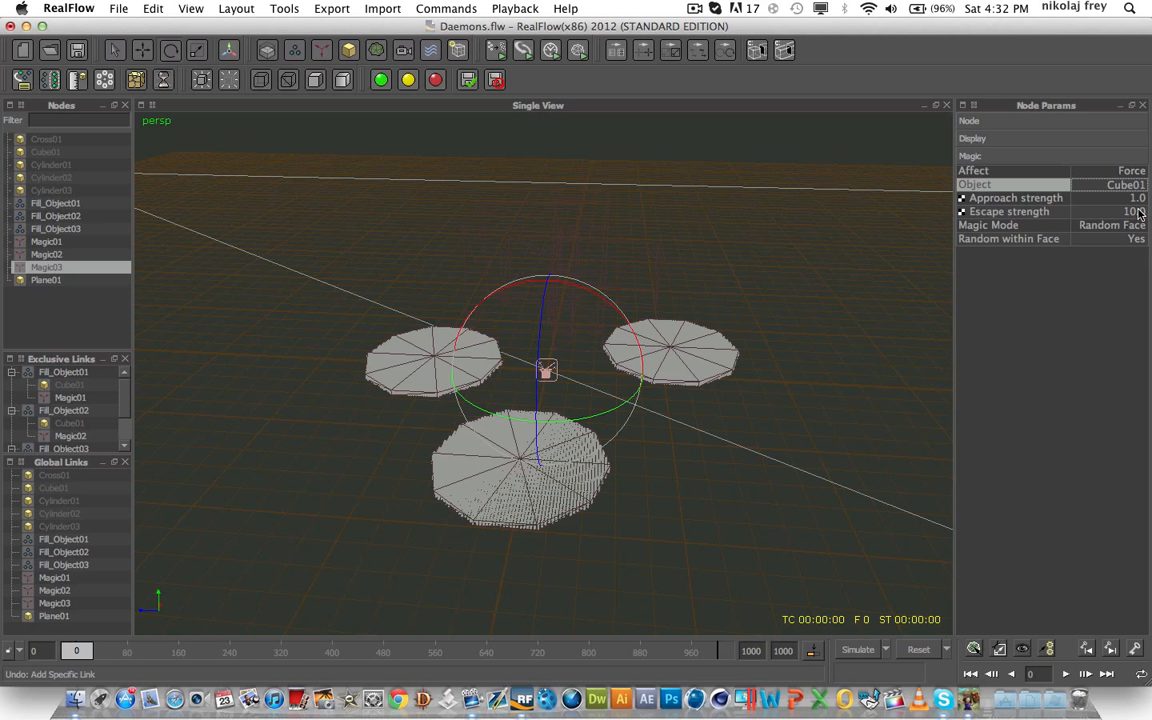
Step: Set Magic03's approach strength to 45 and its escape strength to 3500
{"action": "double_click", "coordinate": [1137, 198]}
{"action": "type", "text": "45"}
{"action": "key", "text": "Tab"}
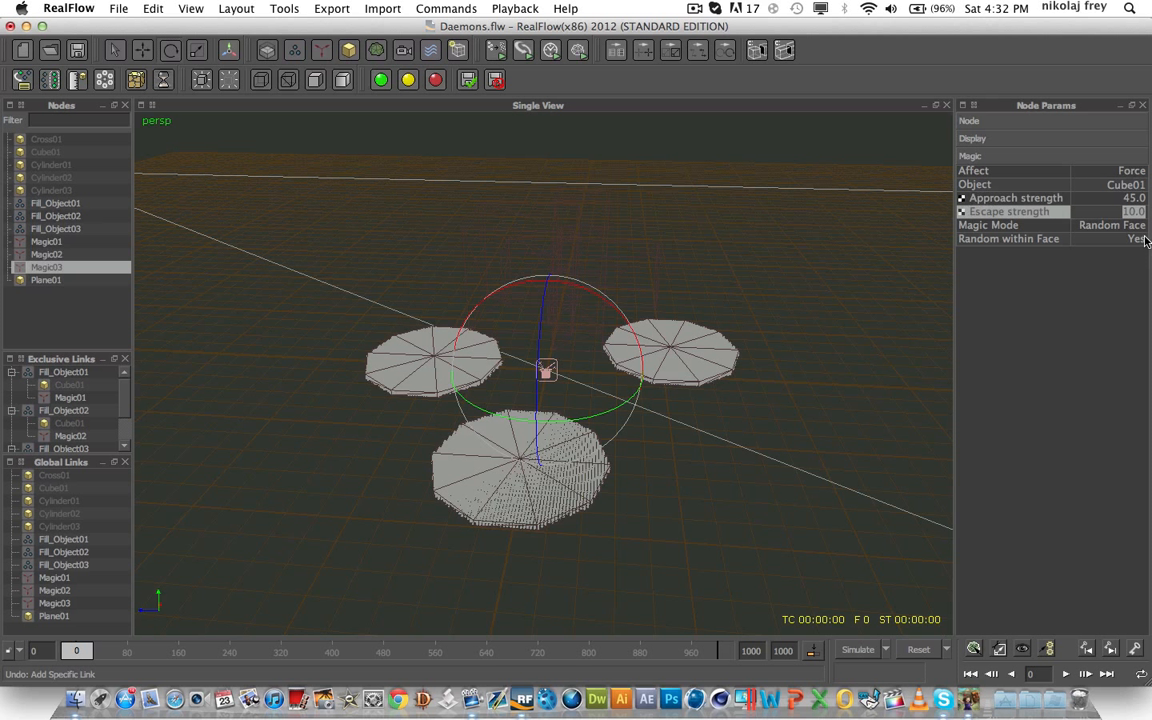
{"action": "type", "text": "3500"}
{"action": "key", "text": "Return"}
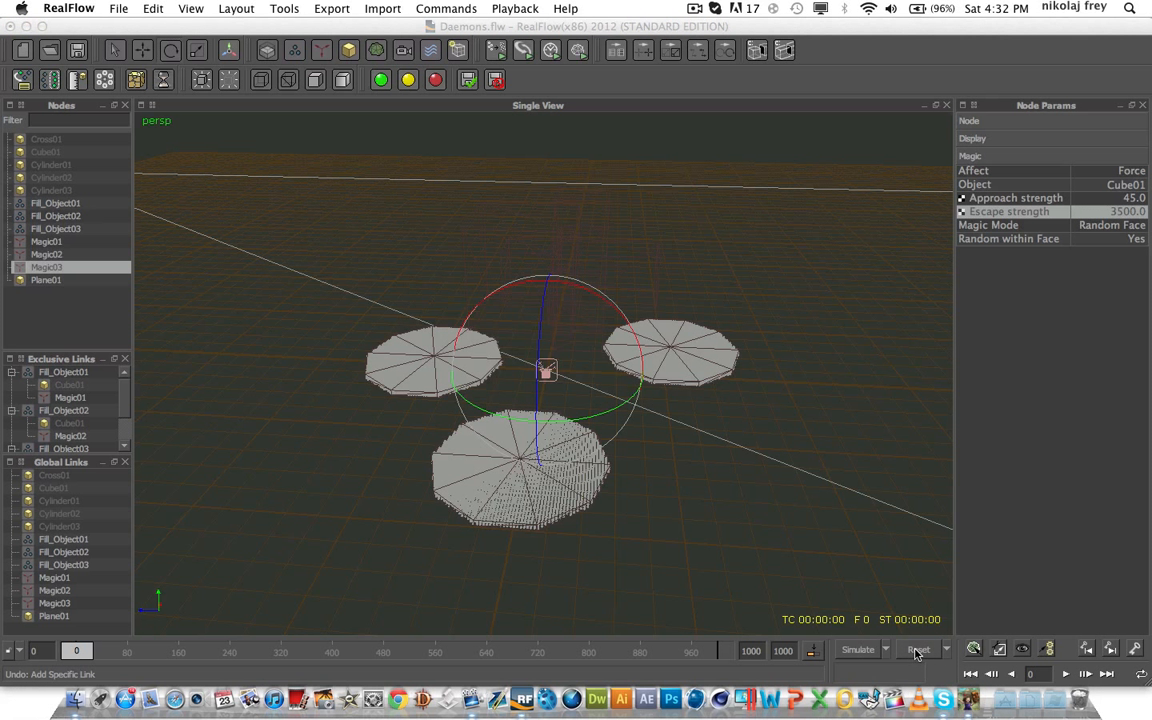
Step: Remove the Magic03, Magic02 and Magic01 daemons from the global links
{"action": "right_click", "coordinate": [74, 550]}
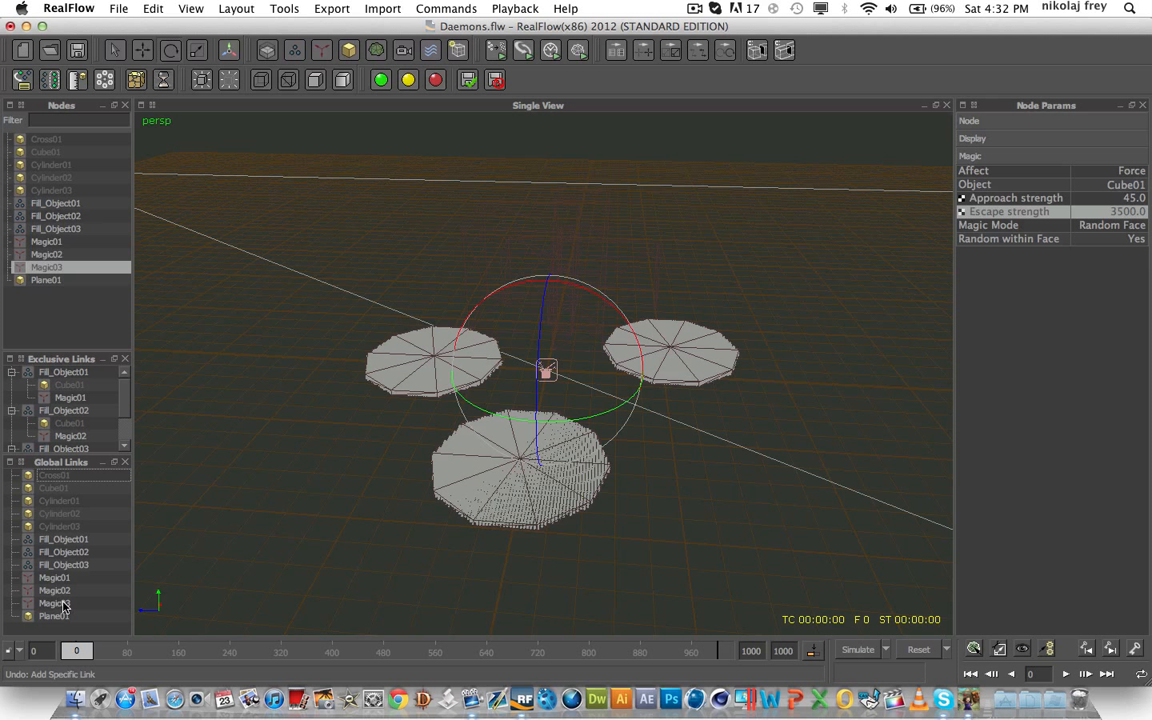
{"action": "left_click", "coordinate": [64, 604]}
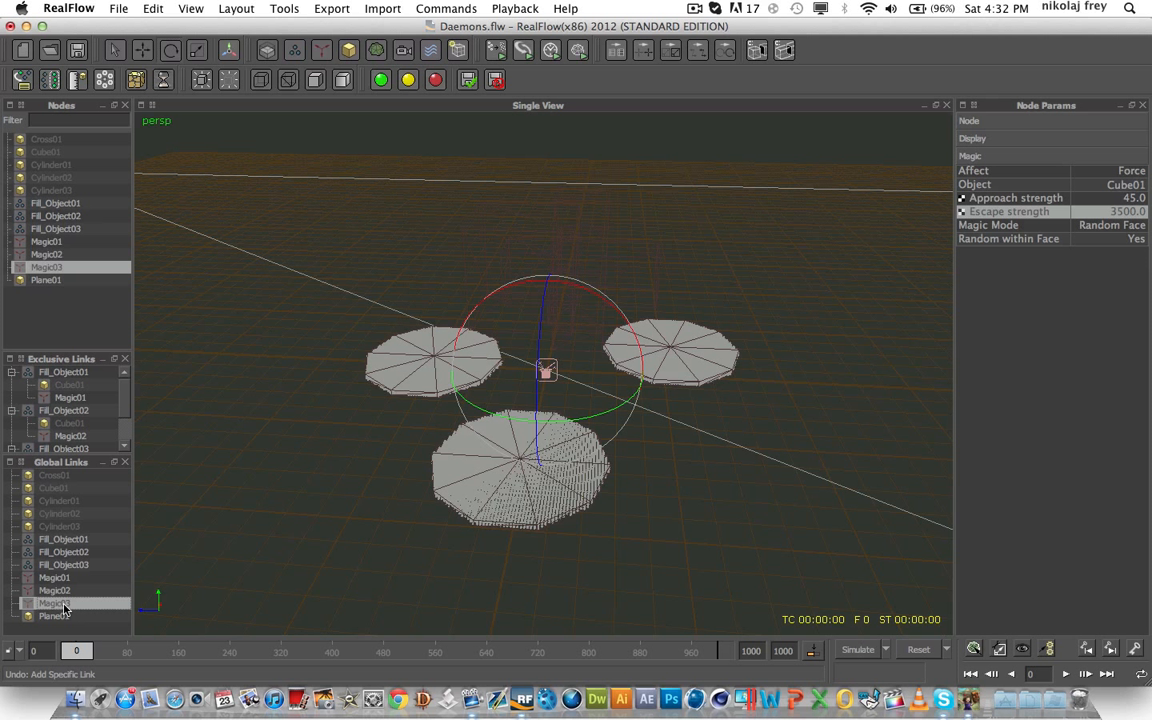
{"action": "key", "text": "Delete"}
{"action": "left_click", "coordinate": [63, 592]}
{"action": "key", "text": "Delete"}
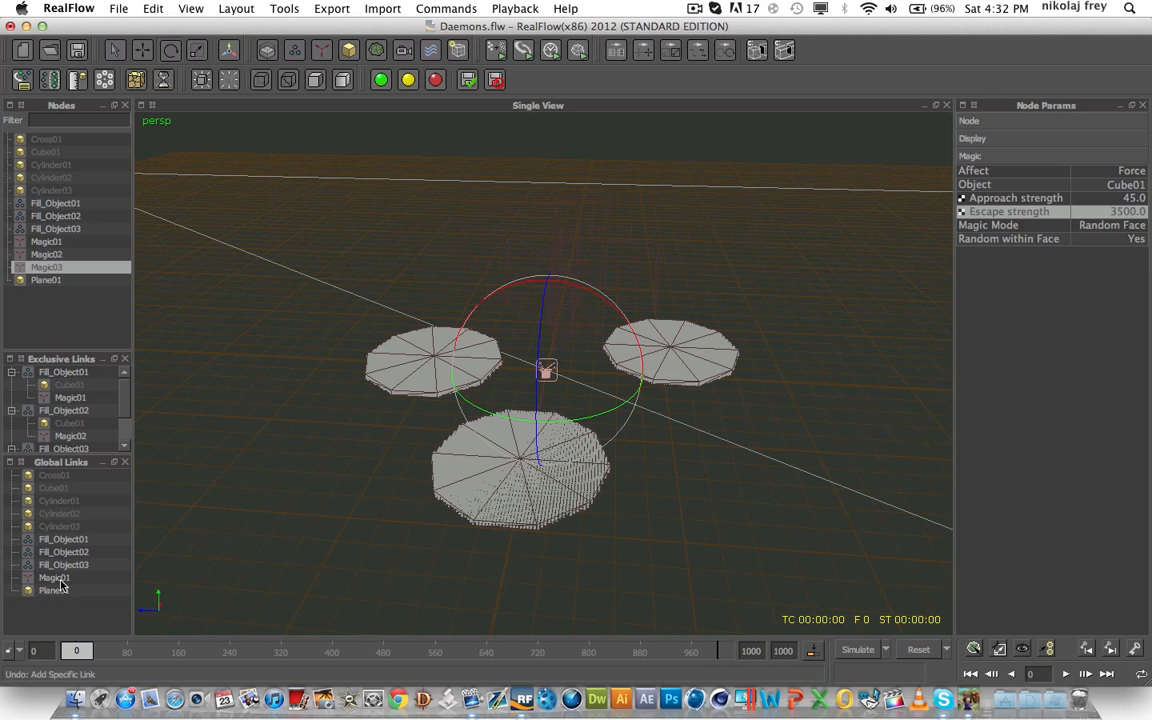
{"action": "left_click", "coordinate": [62, 580]}
{"action": "key", "text": "Delete"}
Step: Remove Fill_Object03, Fill_Object02 and Fill_Object01 from the global links
{"action": "left_click", "coordinate": [62, 566]}
{"action": "key", "text": "Delete"}
{"action": "left_click", "coordinate": [62, 553]}
{"action": "key", "text": "Delete"}
{"action": "left_click", "coordinate": [62, 540]}
{"action": "key", "text": "Delete"}
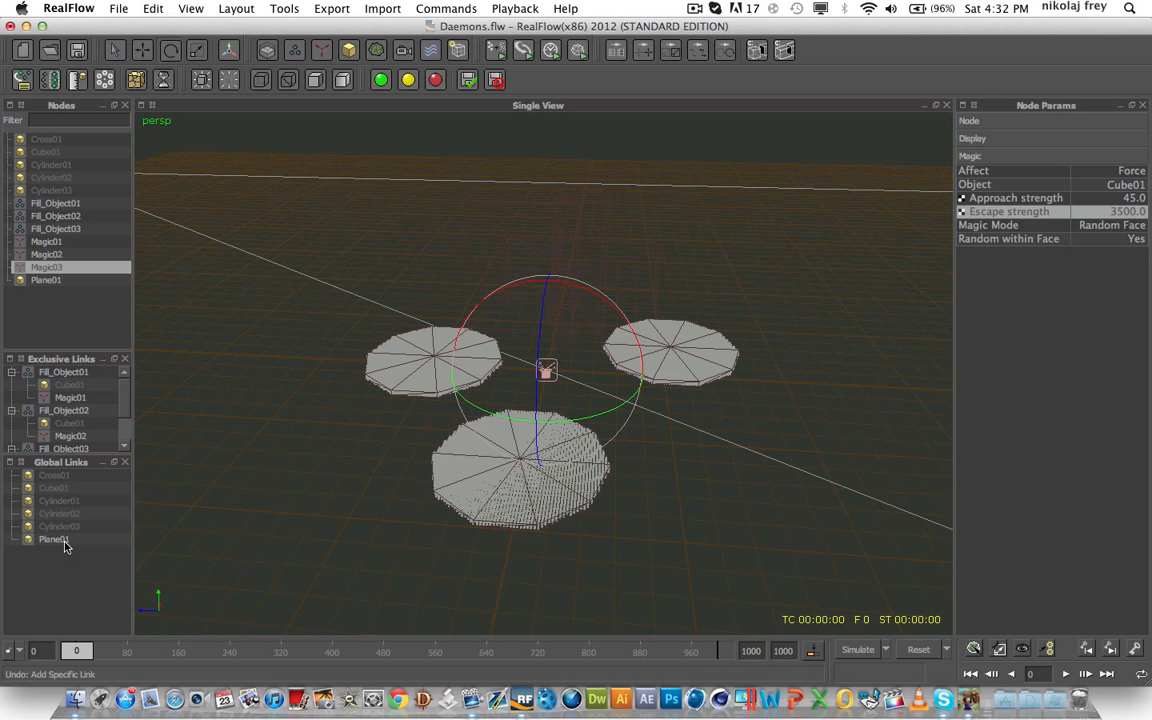
Step: Remove the Cube01 and Cross01 objects from the global links
{"action": "left_click", "coordinate": [58, 489]}
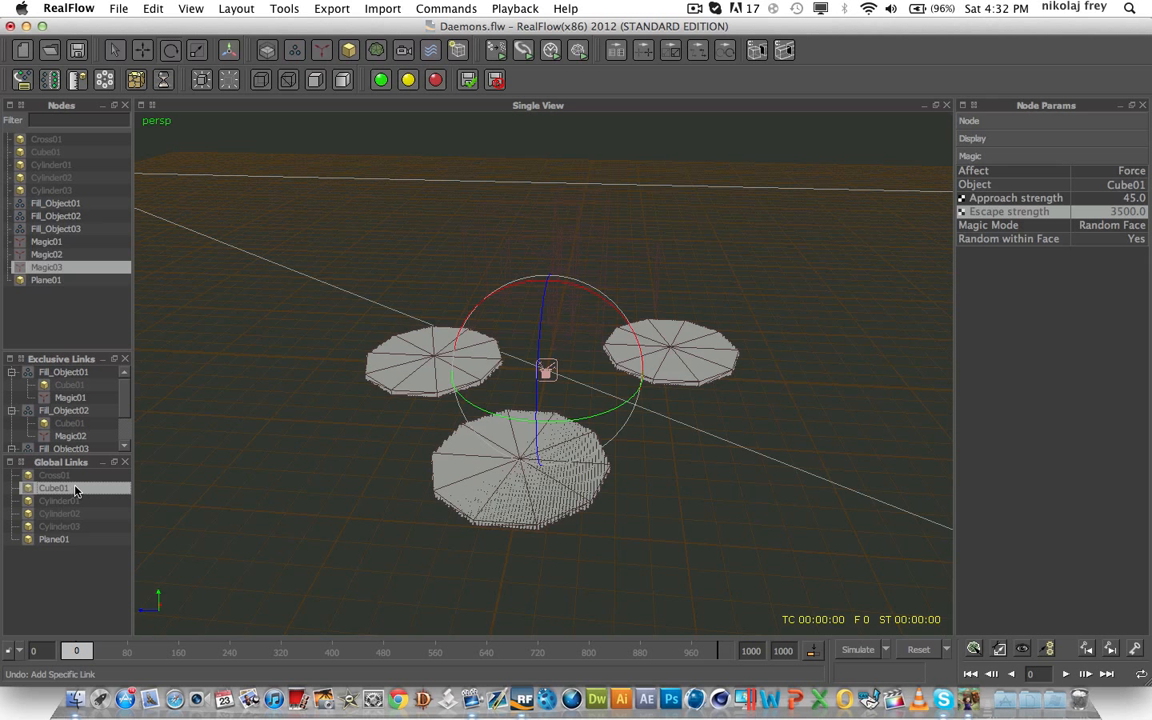
{"action": "key", "text": "Delete"}
{"action": "left_click", "coordinate": [62, 476]}
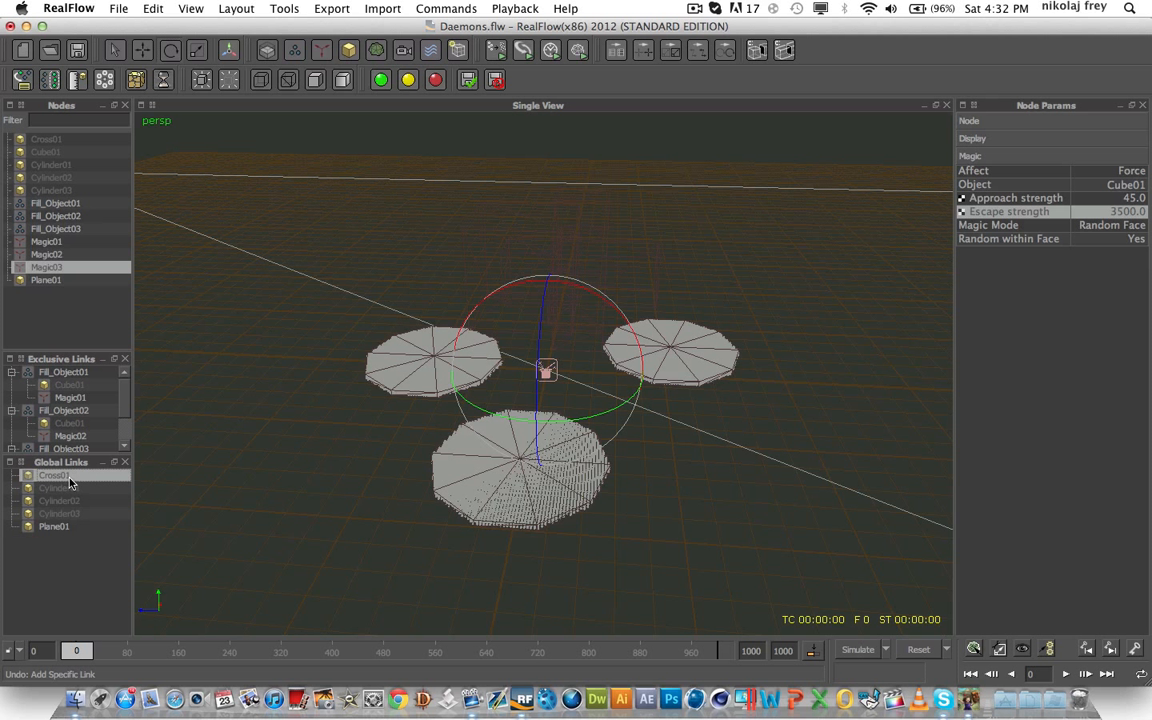
{"action": "key", "text": "Delete"}
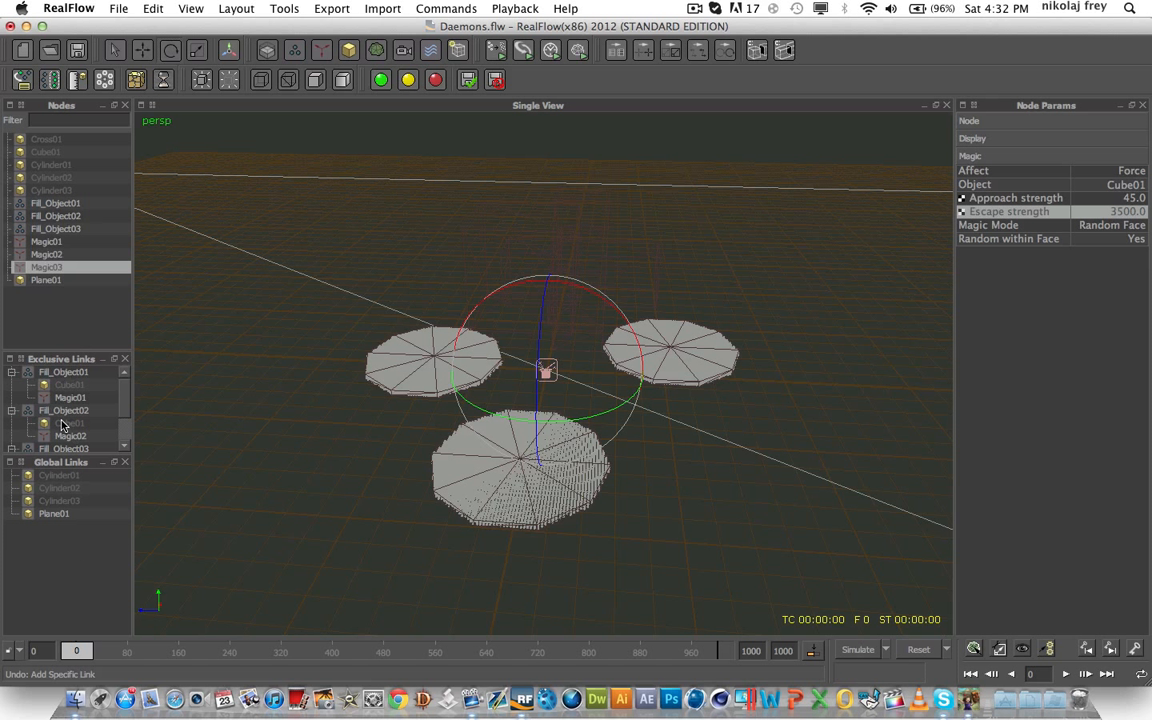
{"action": "scroll", "coordinate": [58, 386], "scroll_direction": "down", "scroll_amount": 1}
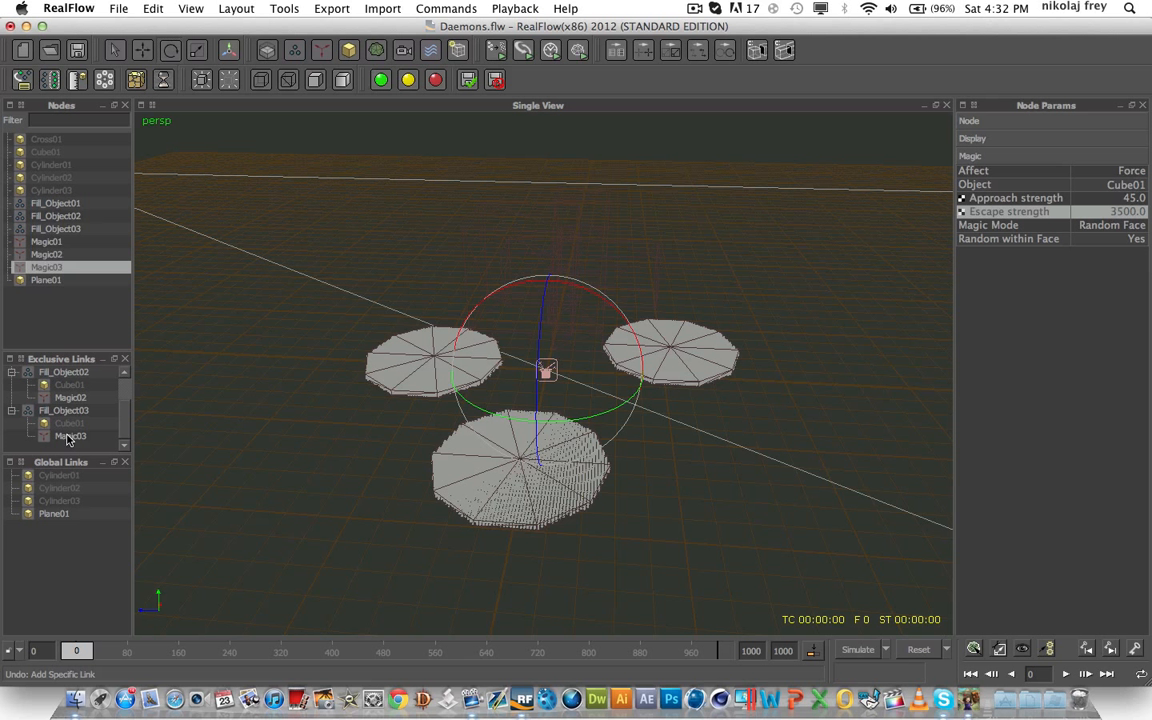
{"action": "left_click", "coordinate": [70, 519]}
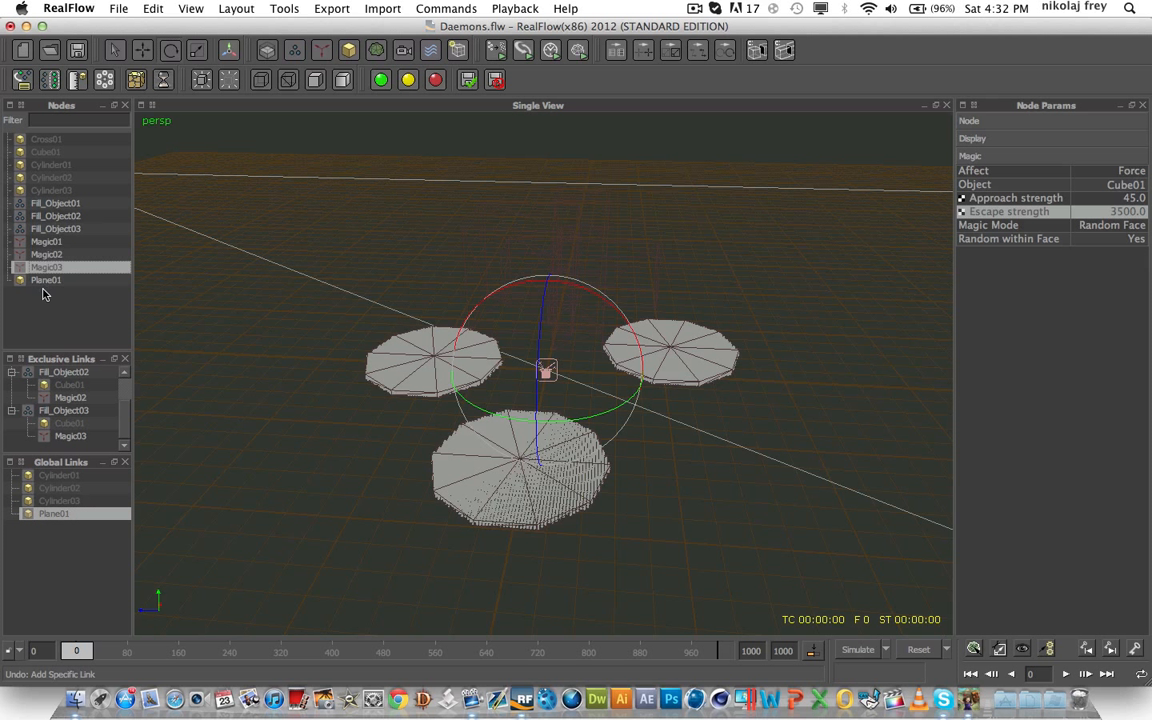
{"action": "left_click_drag", "start_coordinate": [45, 280], "coordinate": [68, 372]}
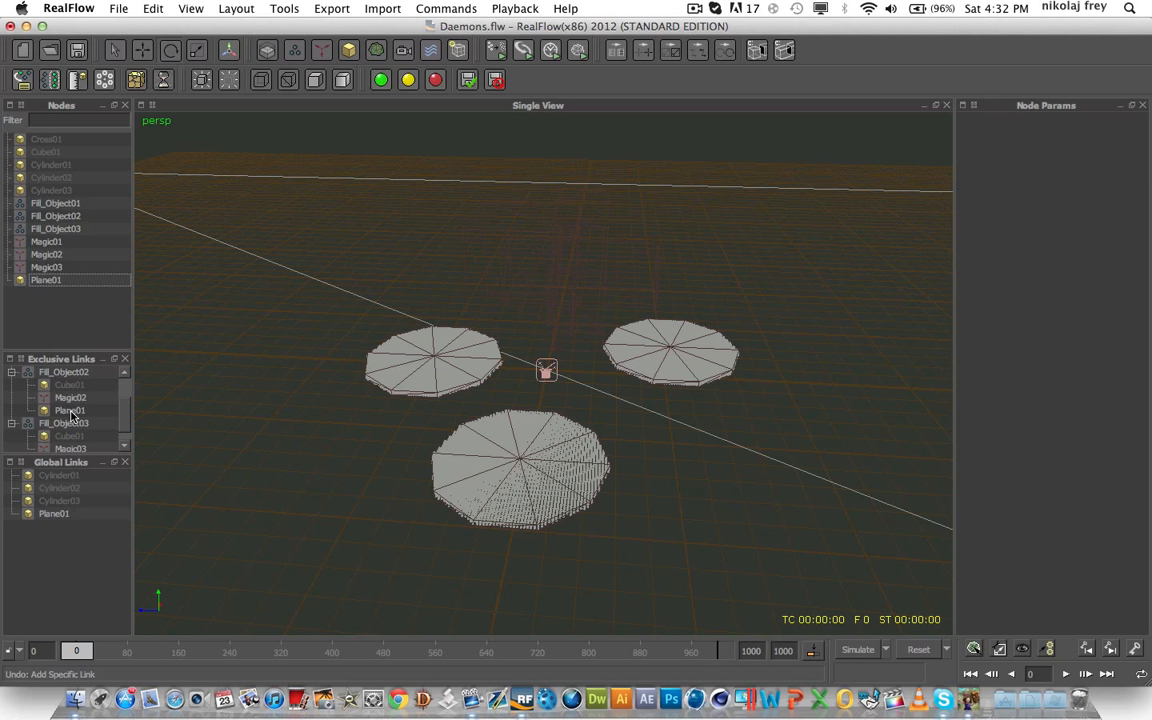
{"action": "left_click", "coordinate": [72, 387]}
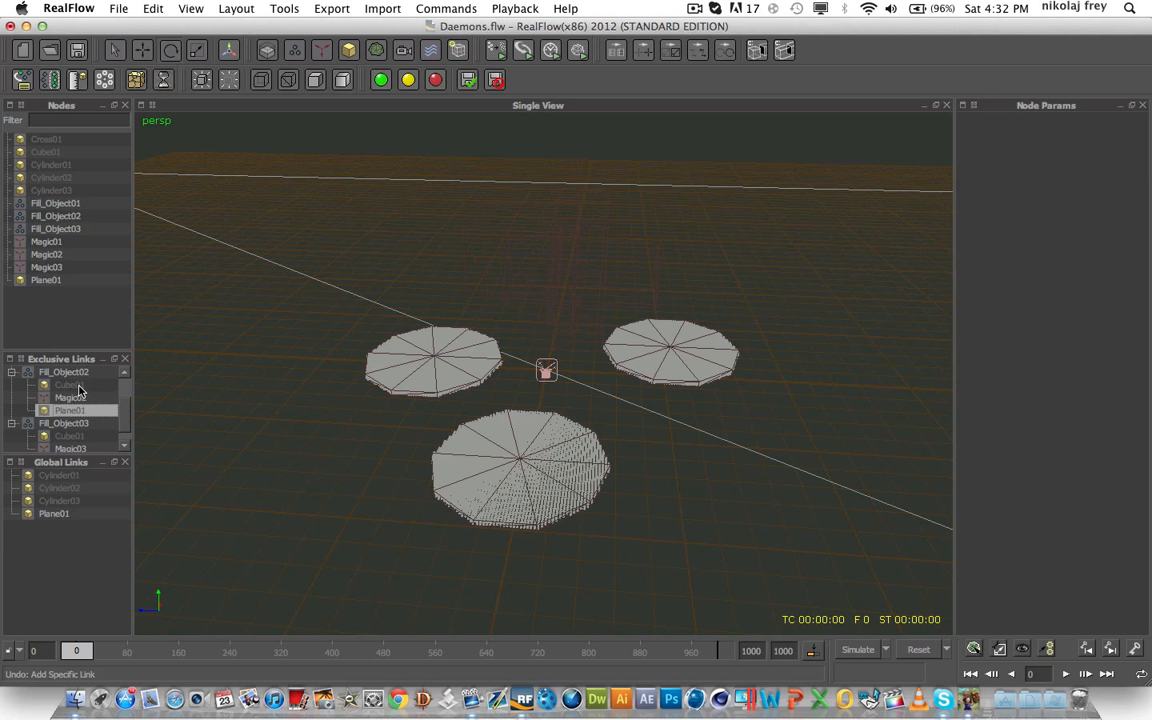
{"action": "left_click", "coordinate": [45, 279]}
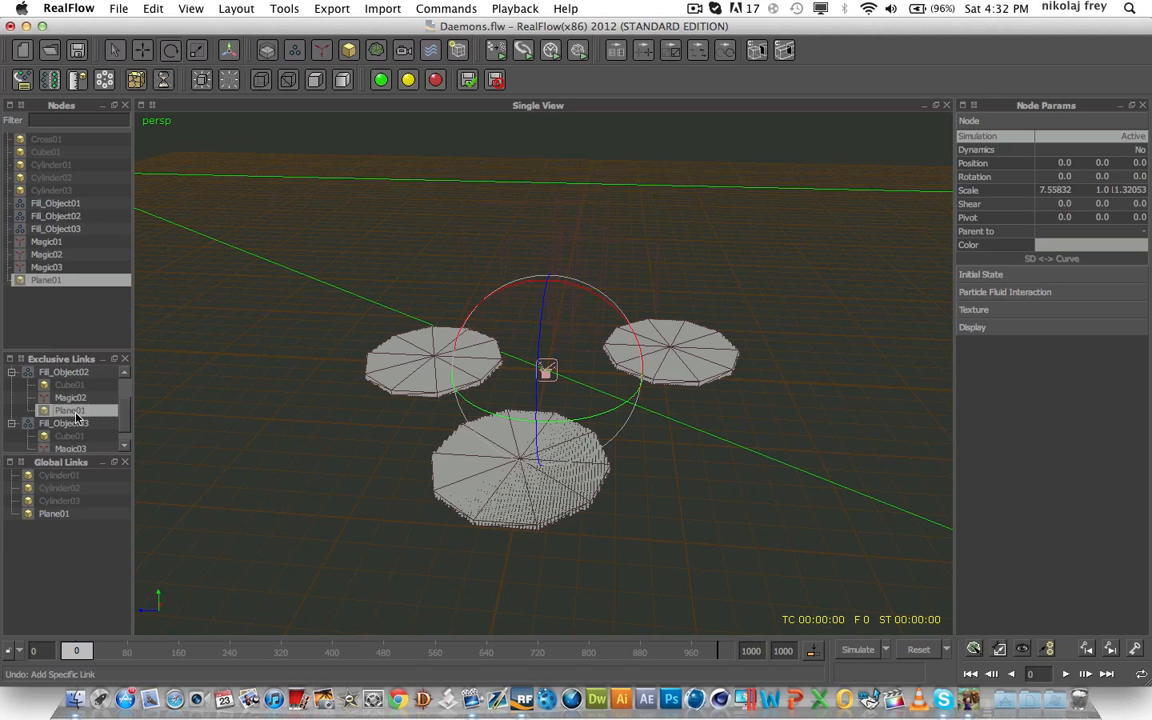
{"action": "key", "text": "Delete"}
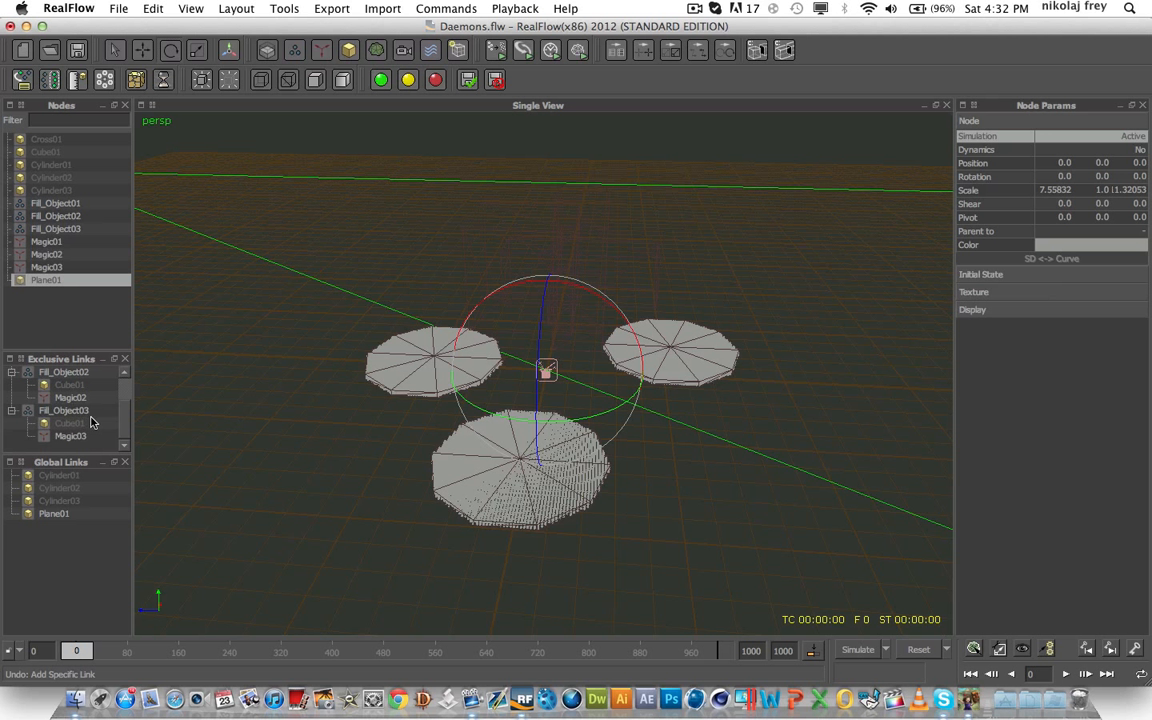
Step: Delete the Plane01 node from the scene
{"action": "scroll", "coordinate": [115, 380], "scroll_direction": "up", "scroll_amount": 1}
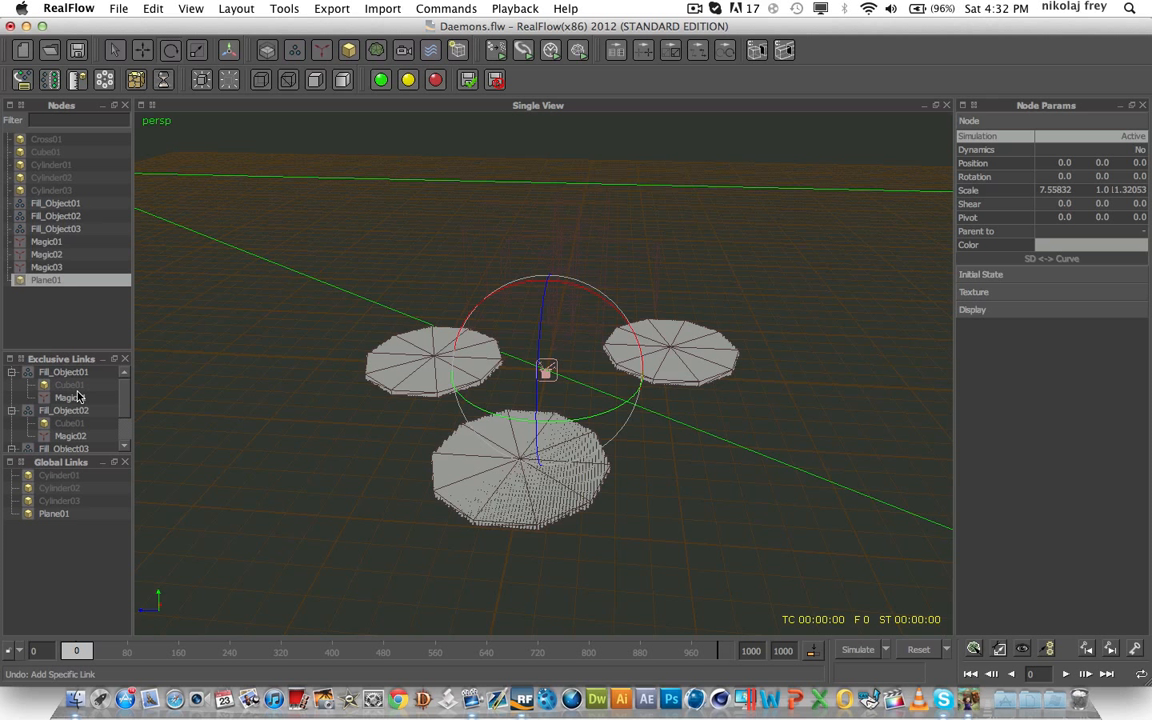
{"action": "left_click", "coordinate": [55, 300]}
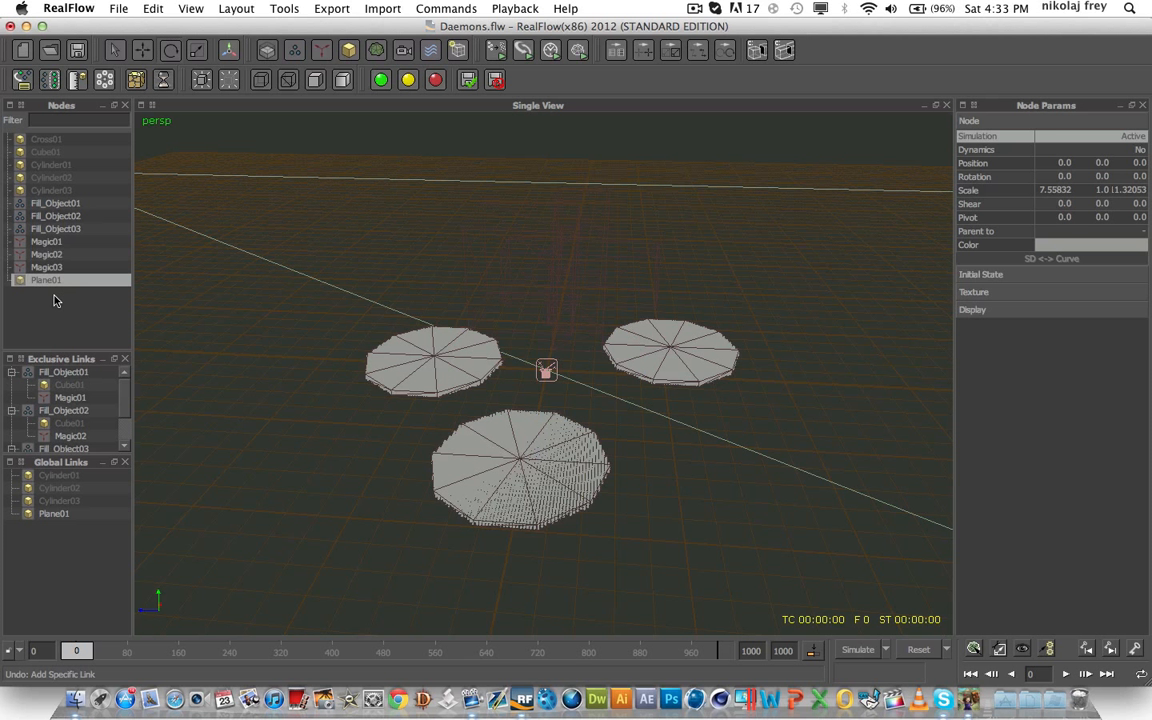
{"action": "left_click", "coordinate": [47, 281]}
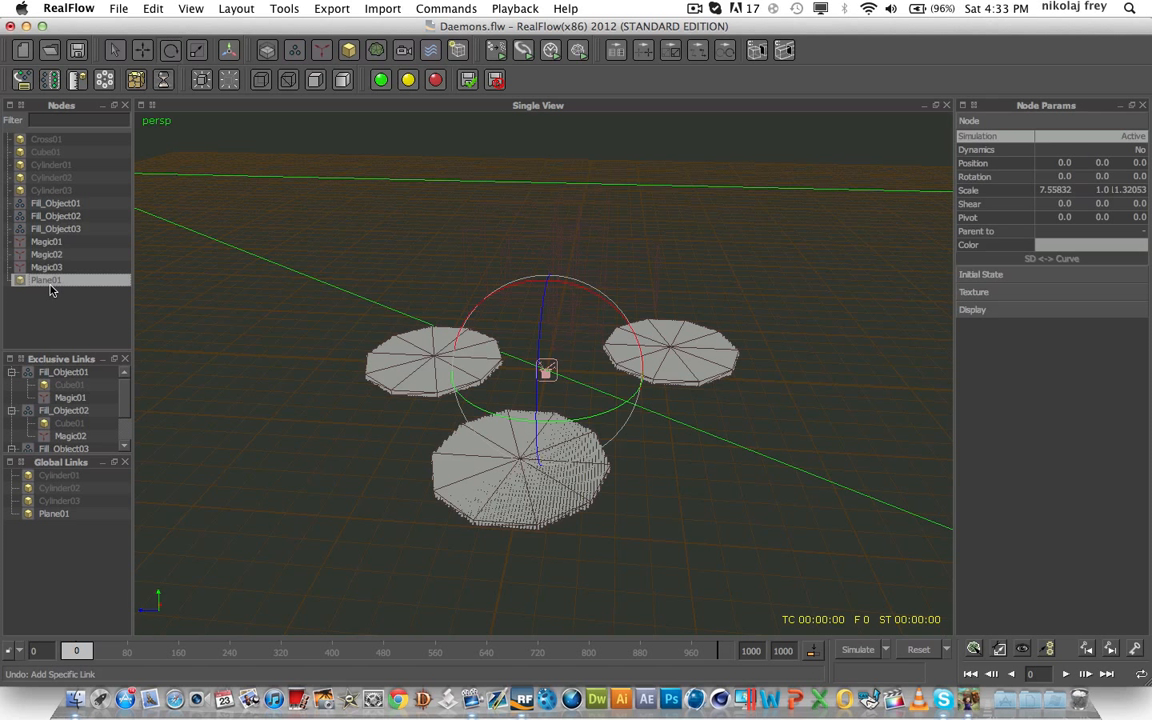
{"action": "key", "text": "Delete"}
Step: Reset the simulation data and save the scene
{"action": "left_click_drag", "start_coordinate": [541, 454], "coordinate": [532, 418], "text": "alt"}
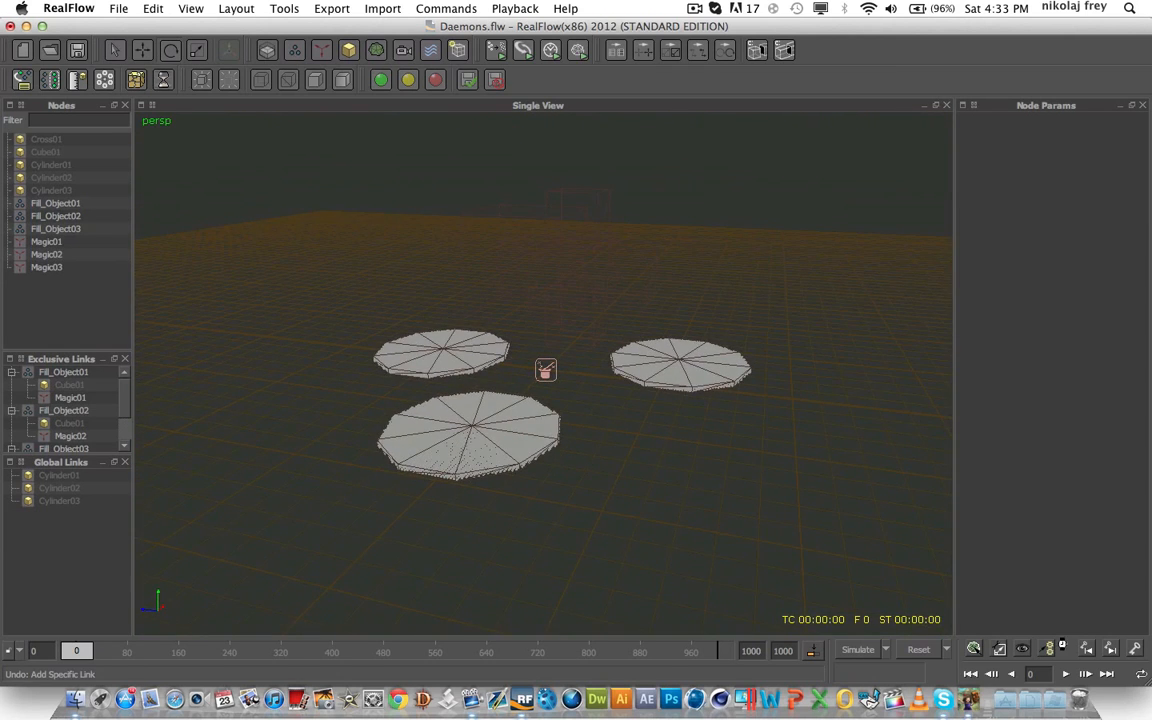
{"action": "left_click", "coordinate": [916, 648]}
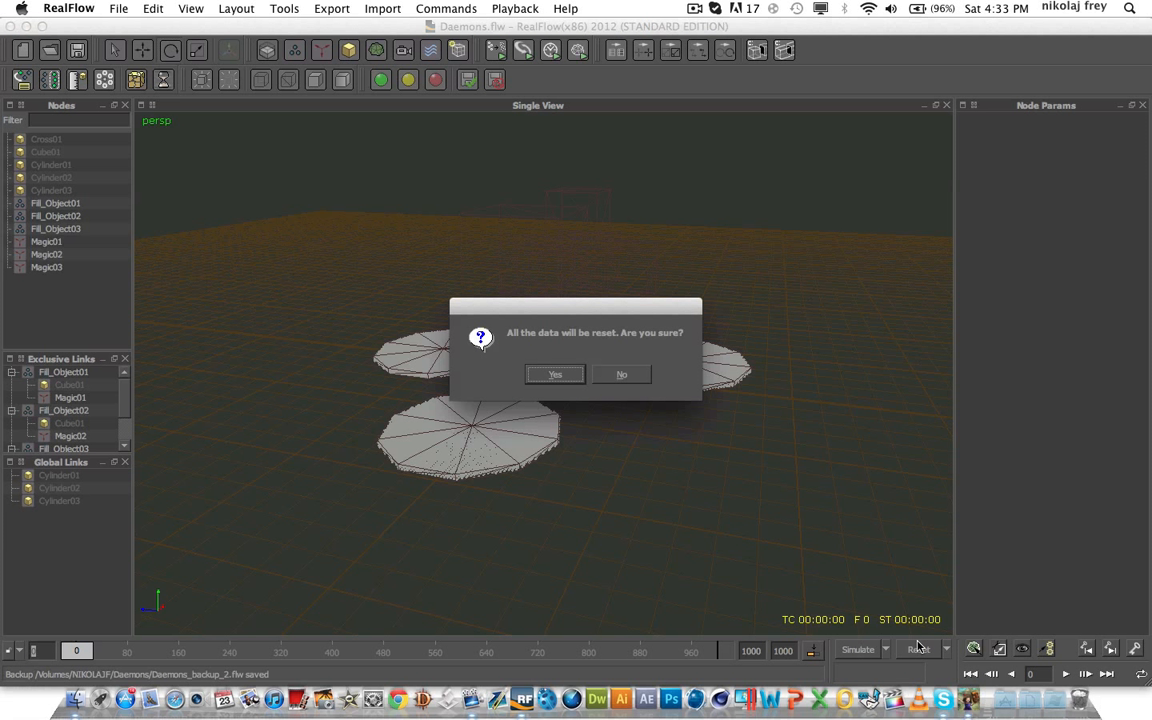
{"action": "left_click", "coordinate": [558, 374]}
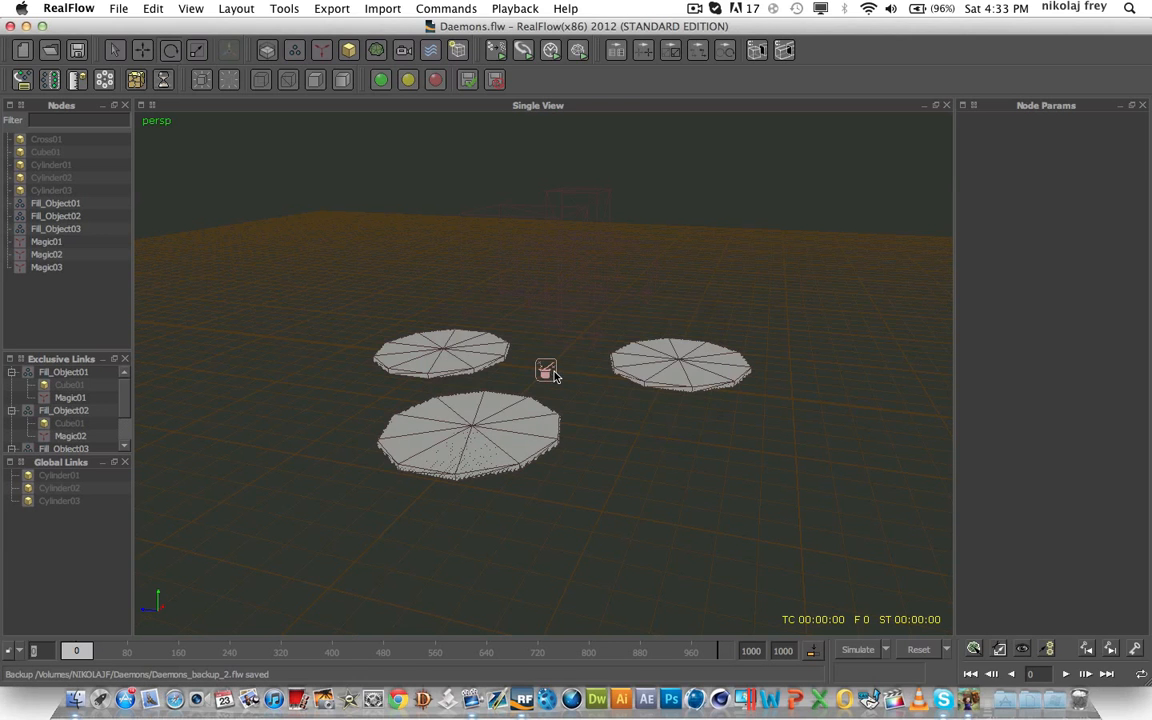
{"action": "key", "text": "super+s"}
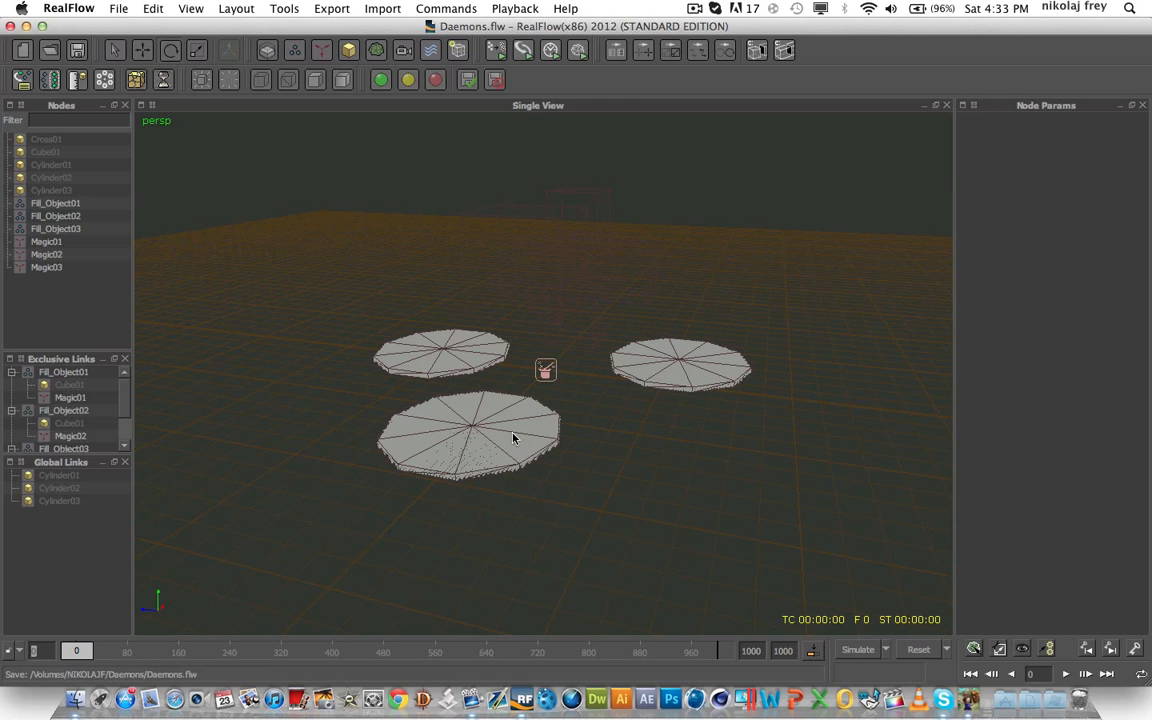
{"action": "left_click_drag", "start_coordinate": [513, 437], "coordinate": [787, 535], "text": "alt"}
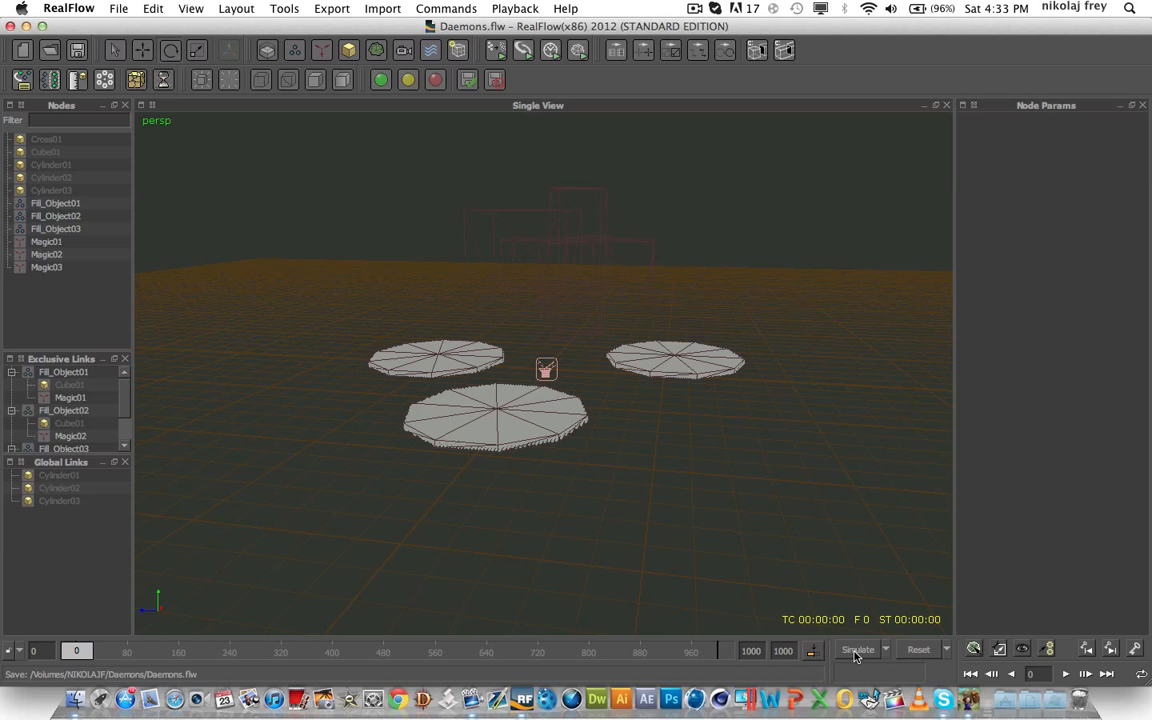
Step: Highlight the Fill_Object01, Fill_Object02 and Fill_Object03 emitters and start the simulation
{"action": "left_click", "coordinate": [68, 203]}
{"action": "left_click", "coordinate": [72, 228], "text": "shift"}
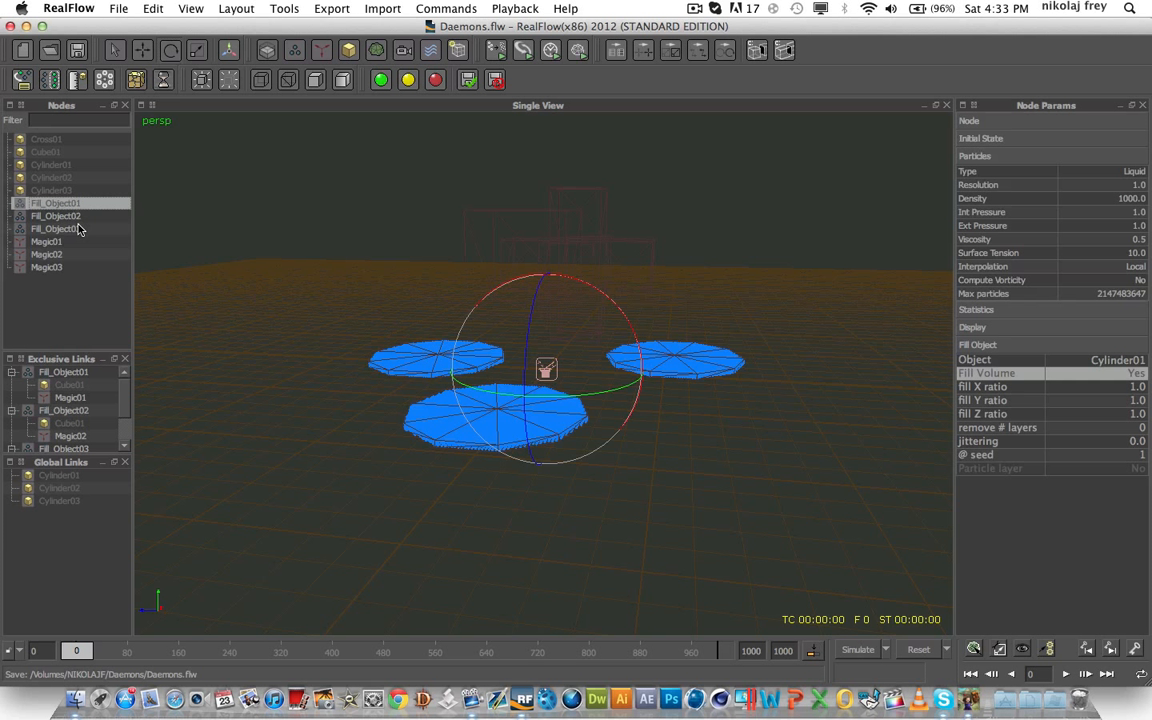
{"action": "left_click", "coordinate": [884, 651]}
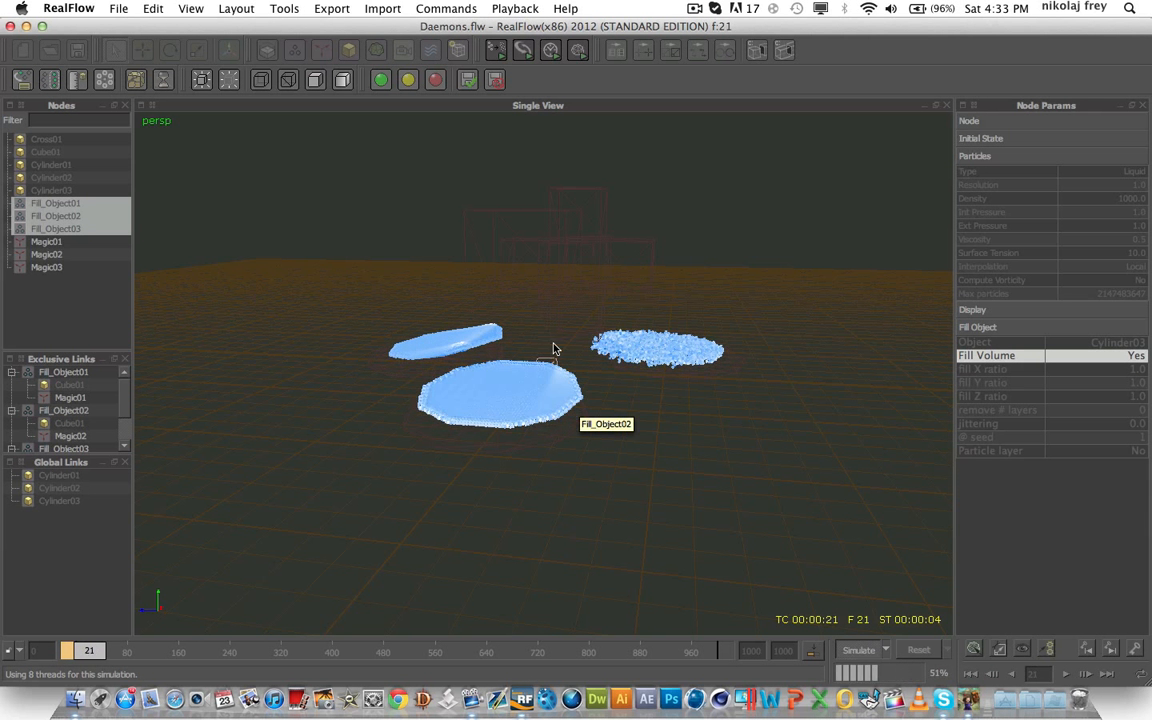
Step: Examine from several angles how the simulated particles gather around the cube target, and stop and reset the simulation
{"action": "left_click_drag", "start_coordinate": [482, 355], "coordinate": [543, 380], "text": "alt"}
{"action": "scroll", "coordinate": [547, 362], "scroll_direction": "up", "scroll_amount": 5}
{"action": "left_click_drag", "start_coordinate": [509, 291], "coordinate": [566, 255], "text": "alt"}
{"action": "scroll", "coordinate": [566, 255], "scroll_direction": "down", "scroll_amount": 5}
{"action": "middle_click_drag", "start_coordinate": [565, 264], "coordinate": [543, 437], "text": "alt"}
{"action": "scroll", "coordinate": [541, 420], "scroll_direction": "up", "scroll_amount": 3}
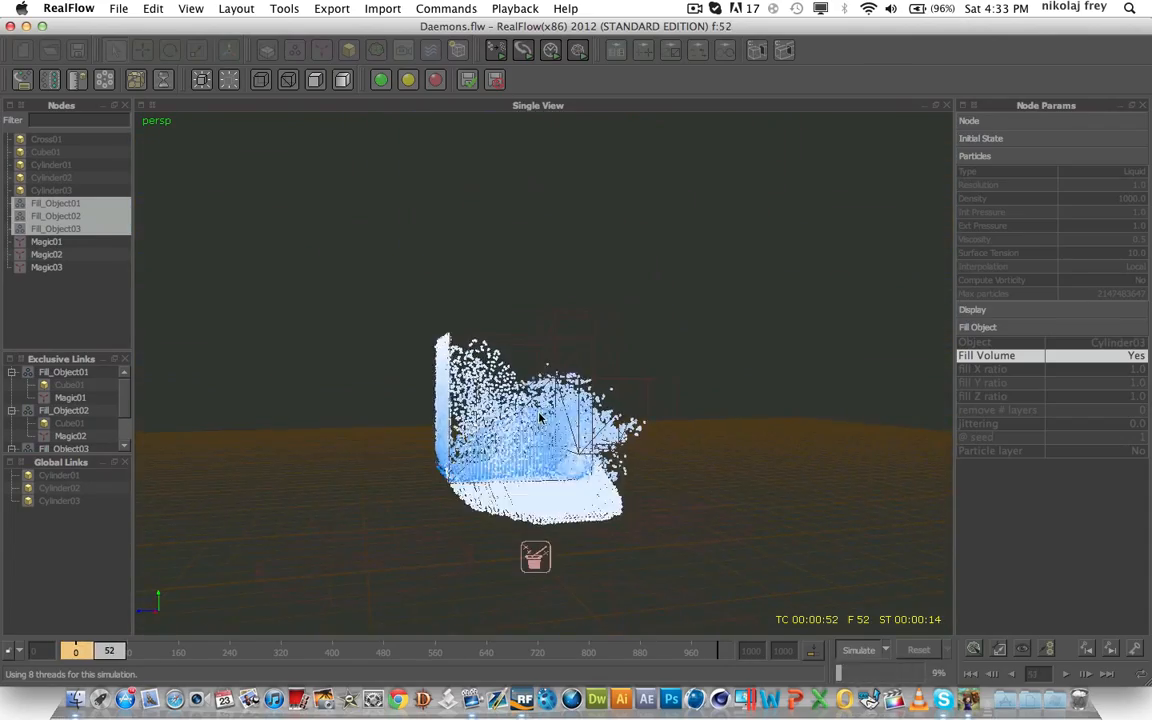
{"action": "left_click_drag", "start_coordinate": [540, 416], "coordinate": [715, 397], "text": "alt"}
{"action": "scroll", "coordinate": [536, 376], "scroll_direction": "up", "scroll_amount": 3}
{"action": "left_click_drag", "start_coordinate": [480, 340], "coordinate": [510, 420], "text": "alt"}
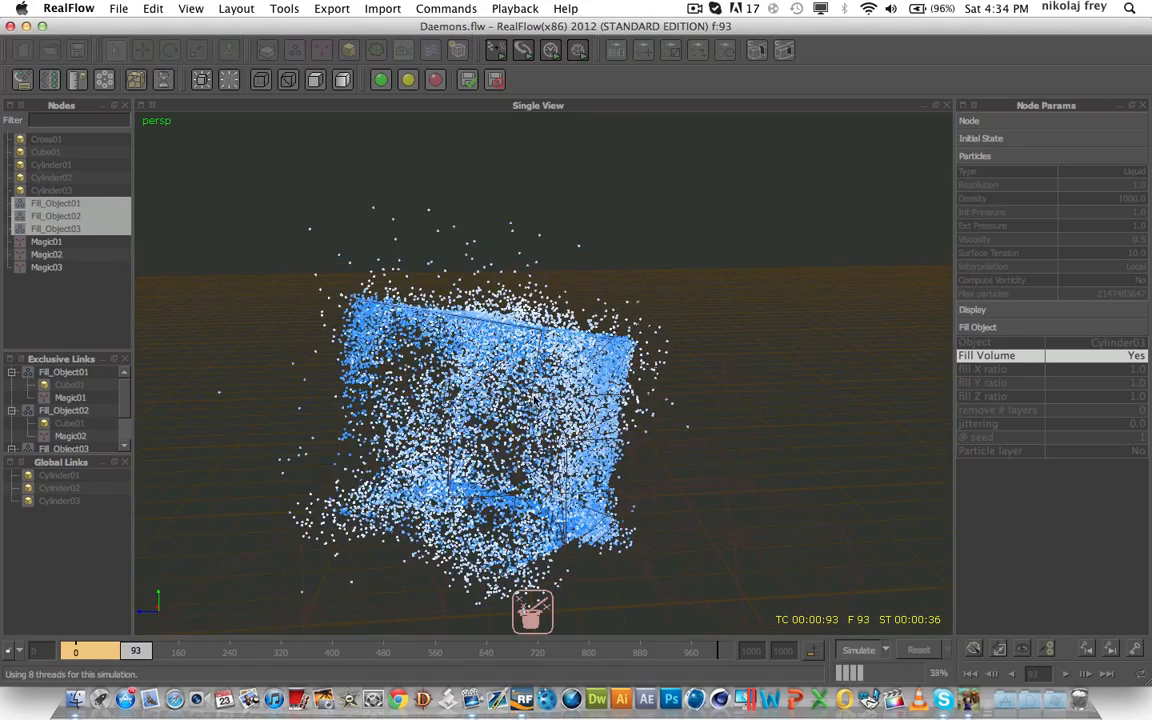
{"action": "left_click", "coordinate": [855, 650]}
{"action": "left_click", "coordinate": [918, 650]}
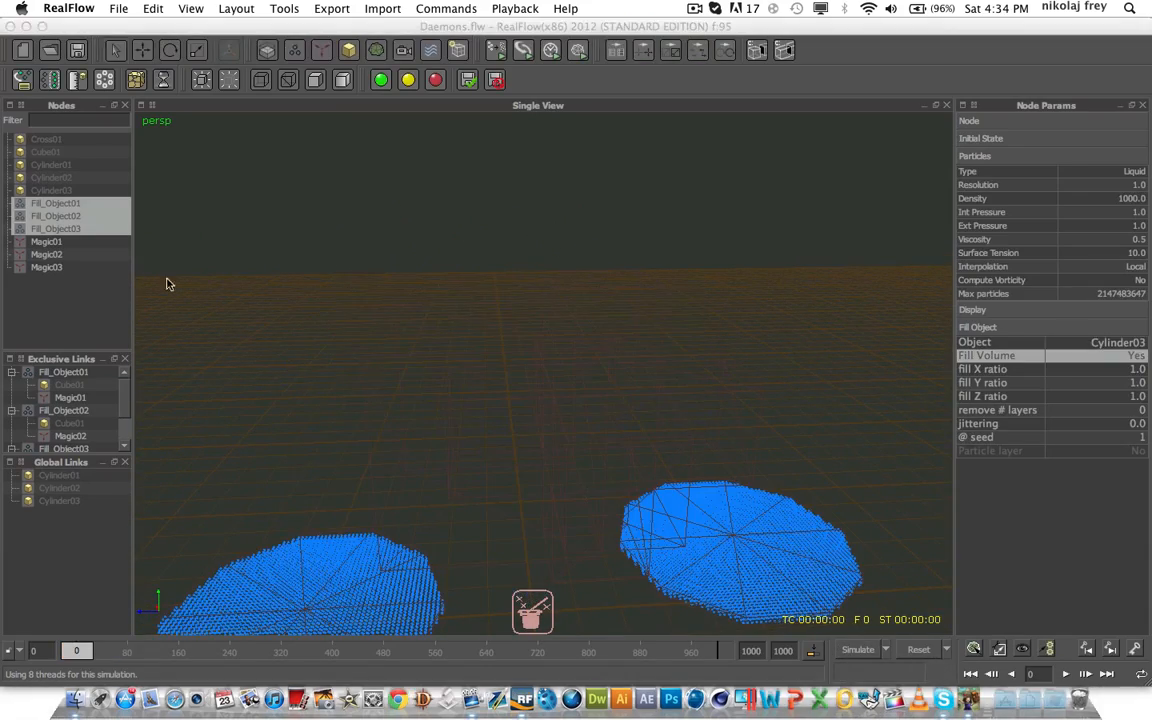
Step: Set the escape strength of the Magic01, Magic02 and Magic03 daemons together to 5000
{"action": "left_click", "coordinate": [46, 241]}
{"action": "left_click", "coordinate": [62, 267], "text": "shift"}
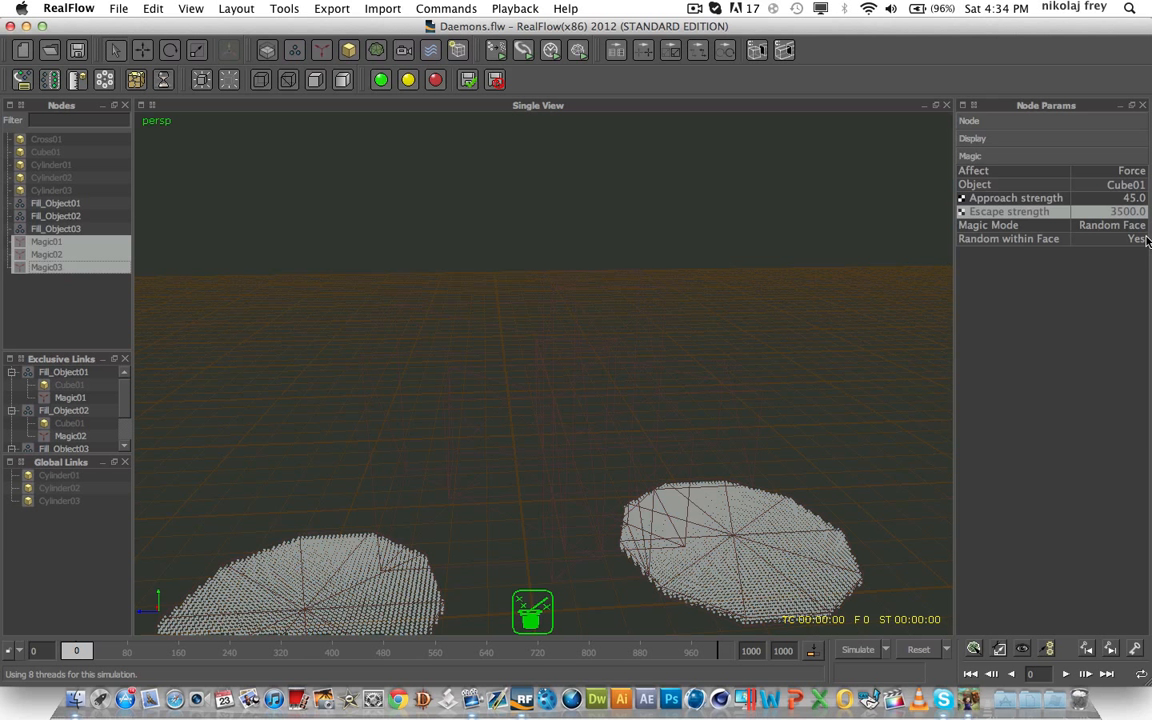
{"action": "type", "text": "5000"}
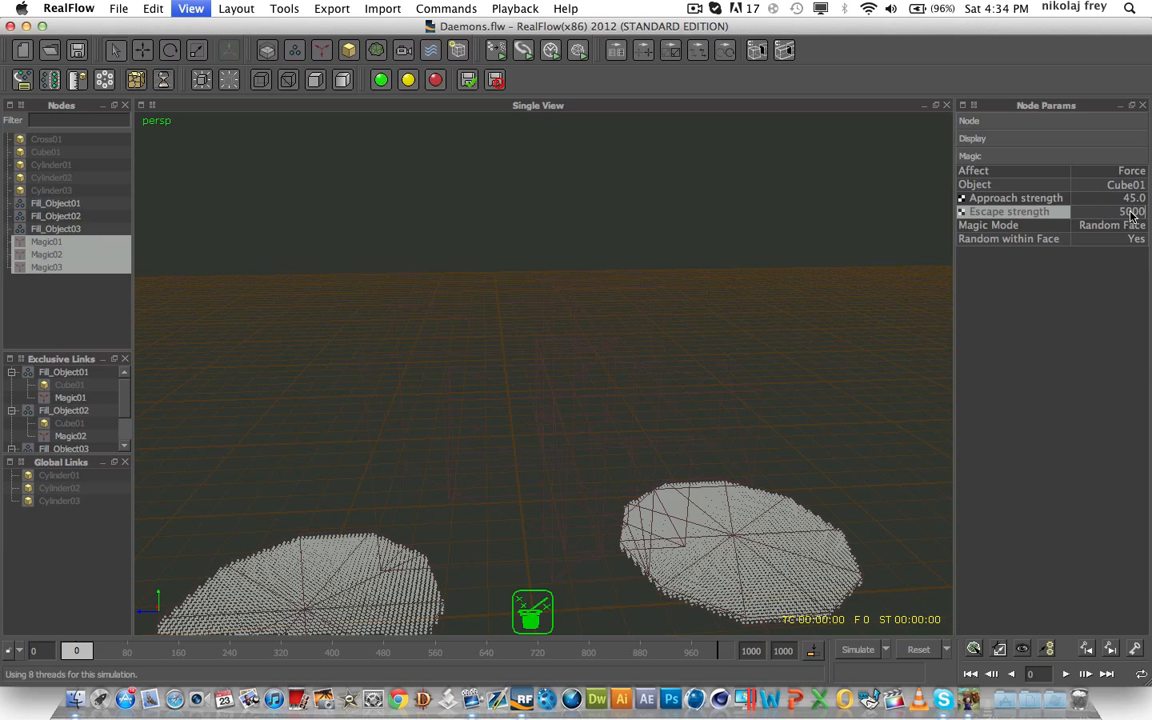
{"action": "key", "text": "Return"}
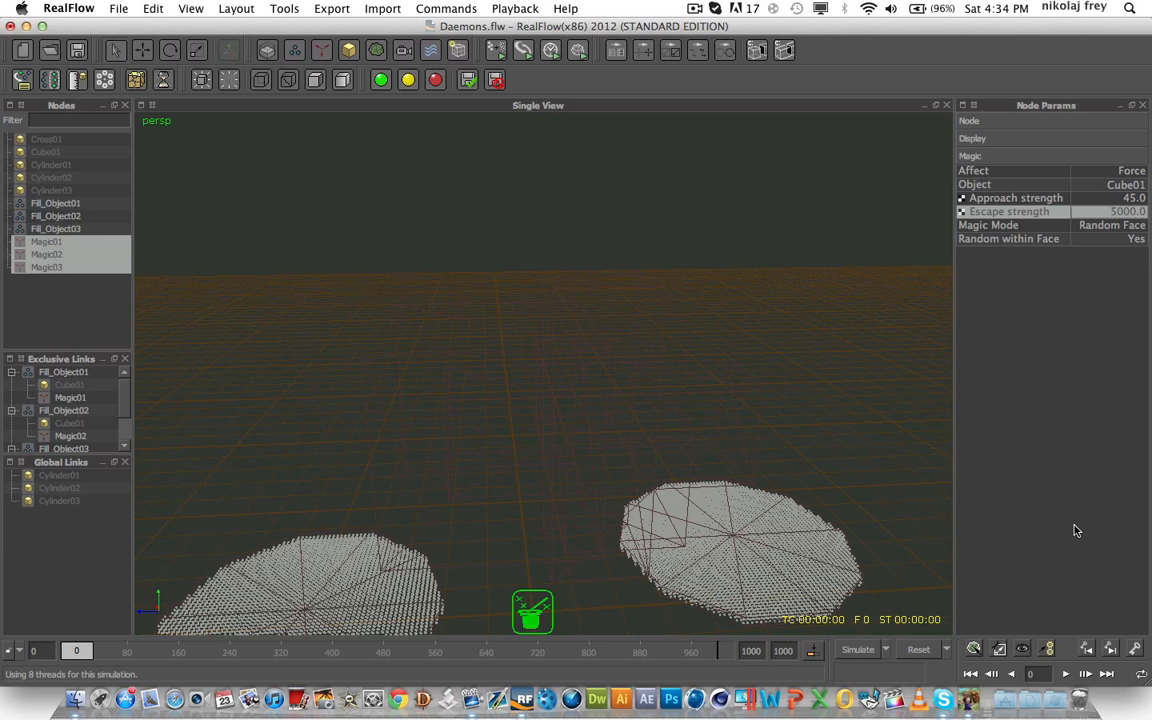
Step: Set the three Magic daemons' magic mode to Nearest Face and their Random within Face option to No
{"action": "left_click", "coordinate": [1110, 225]}
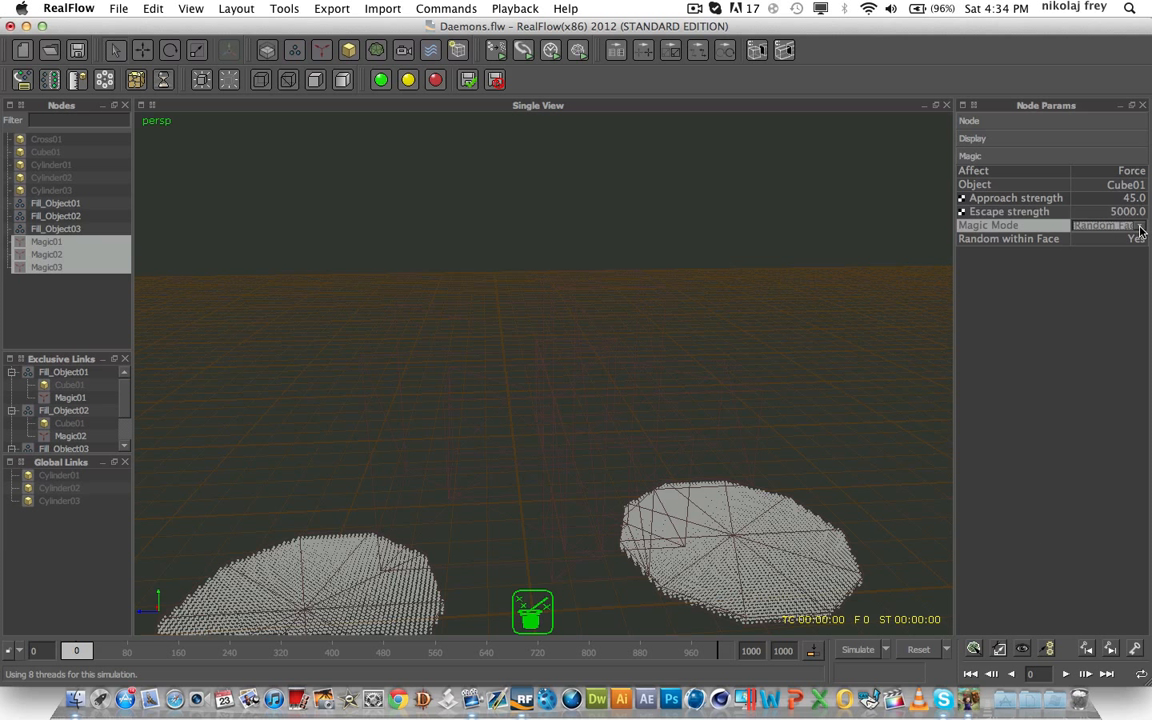
{"action": "left_click", "coordinate": [1110, 225]}
{"action": "left_click", "coordinate": [1120, 243]}
{"action": "left_click", "coordinate": [1141, 240]}
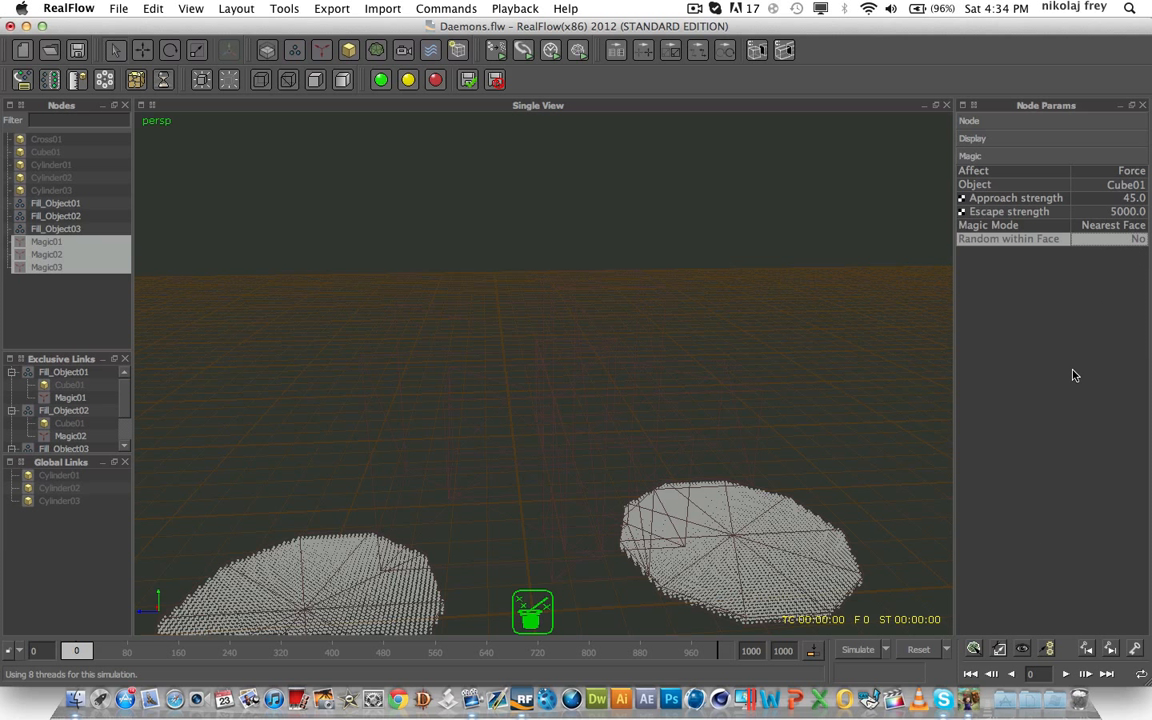
Step: Check the parameters of the Magic03 and Magic01 daemons individually and reset the simulation
{"action": "left_click", "coordinate": [52, 266]}
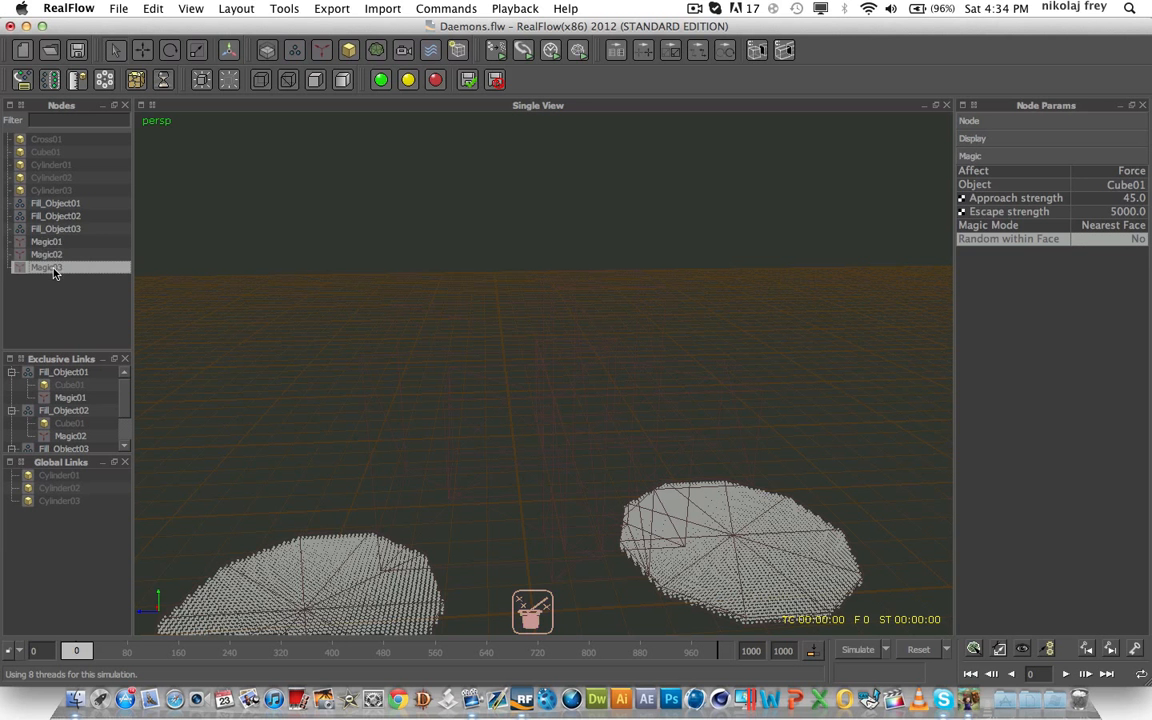
{"action": "left_click", "coordinate": [51, 242]}
{"action": "left_click", "coordinate": [919, 651]}
{"action": "key", "text": "Return"}
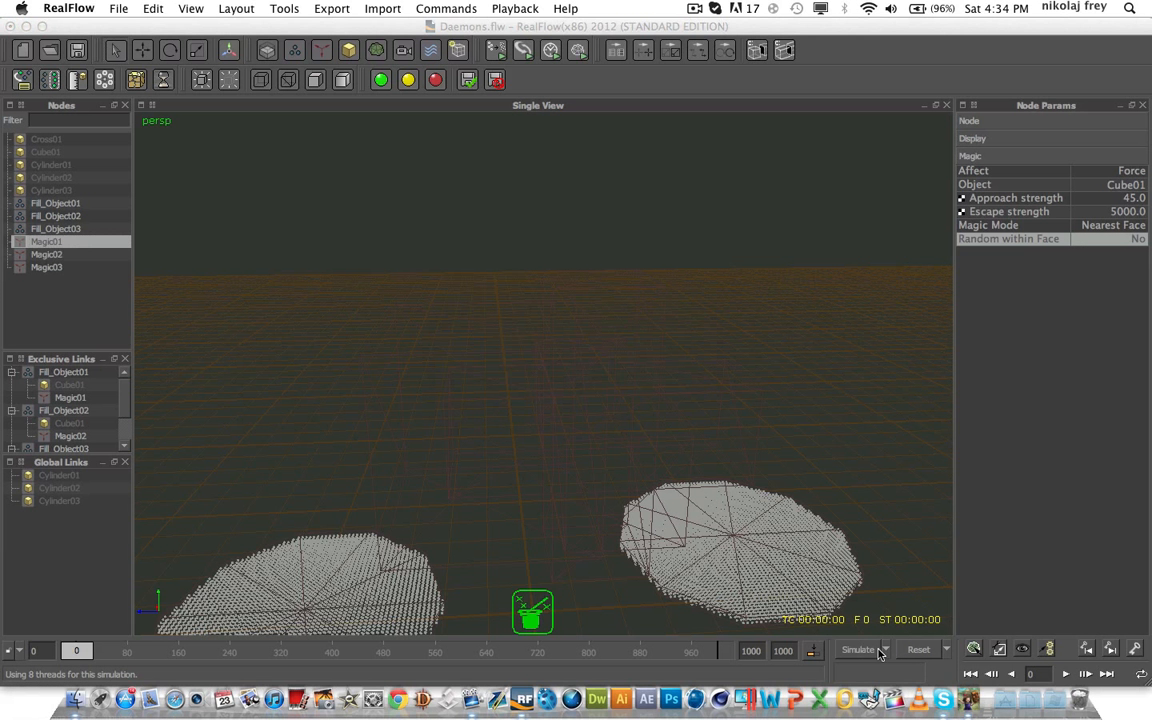
Step: Run the simulation with the new daemon settings and stop it at frame 74
{"action": "left_click", "coordinate": [859, 651]}
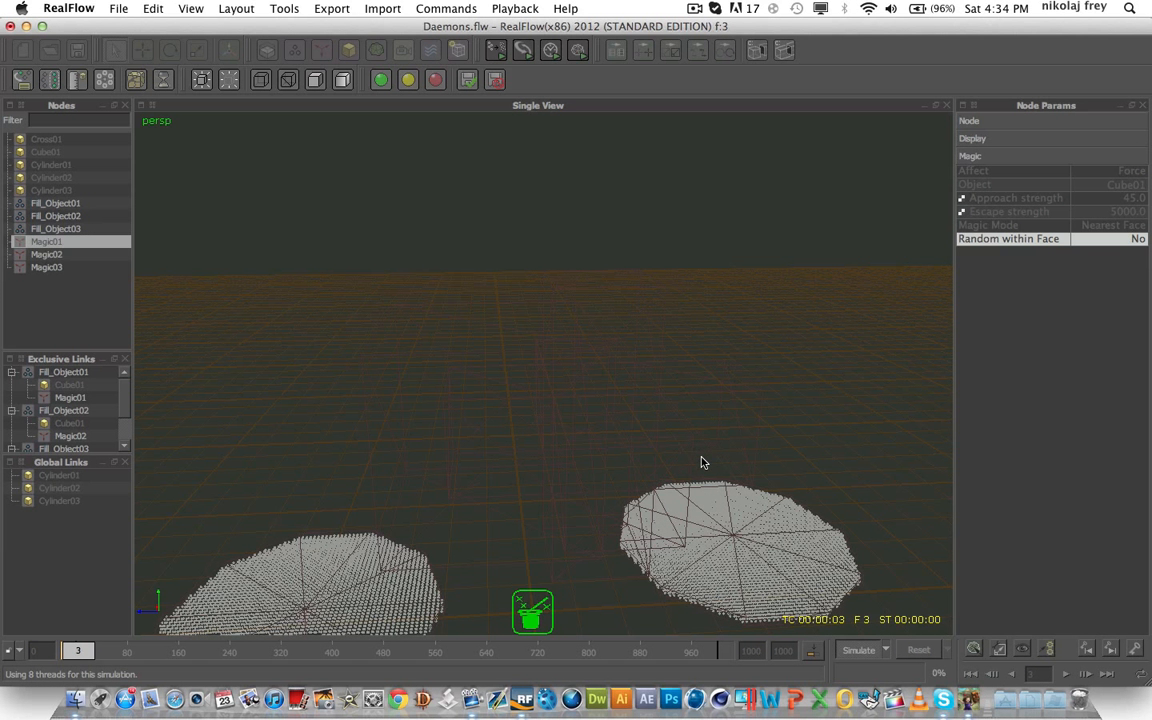
{"action": "scroll", "coordinate": [690, 468], "scroll_direction": "down", "scroll_amount": 5}
{"action": "left_click_drag", "start_coordinate": [641, 477], "coordinate": [515, 435], "text": "alt"}
{"action": "left_click_drag", "start_coordinate": [496, 389], "coordinate": [690, 440], "text": "alt"}
{"action": "left_click", "coordinate": [860, 650]}
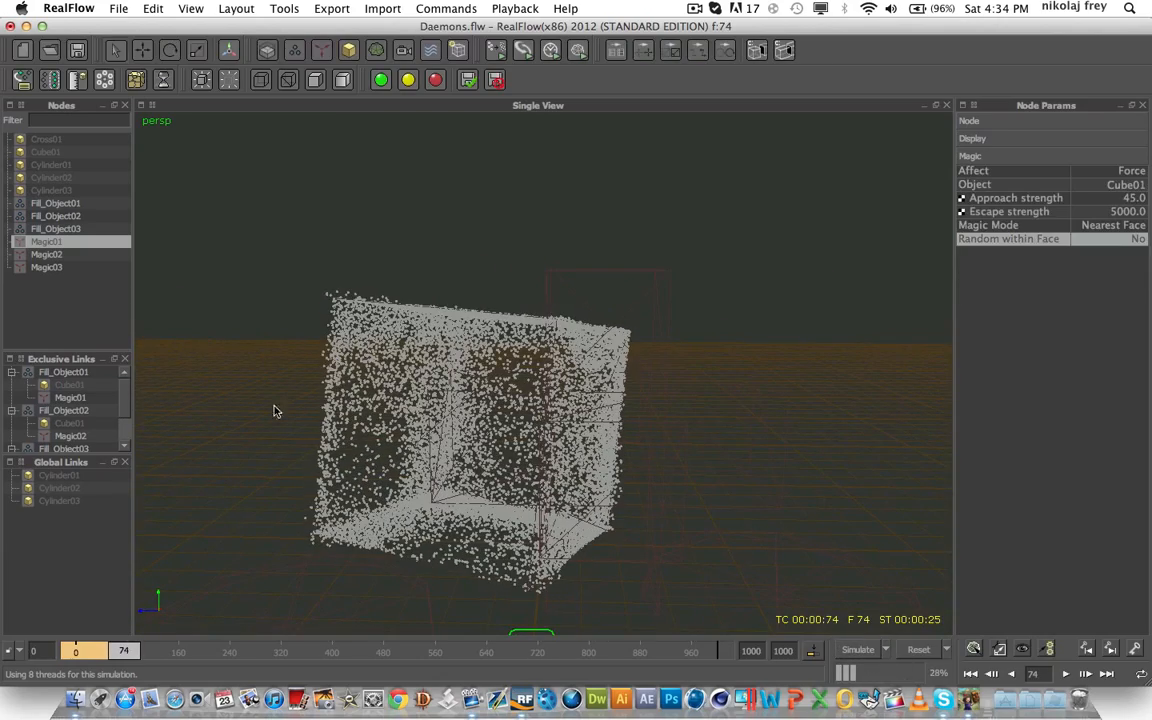
Step: Highlight the particles of all three Fill_Object emitters and inspect how they cover the cube's faces
{"action": "left_click", "coordinate": [45, 228]}
{"action": "left_click", "coordinate": [46, 204], "text": "shift"}
{"action": "scroll", "coordinate": [514, 470], "scroll_direction": "down", "scroll_amount": 5}
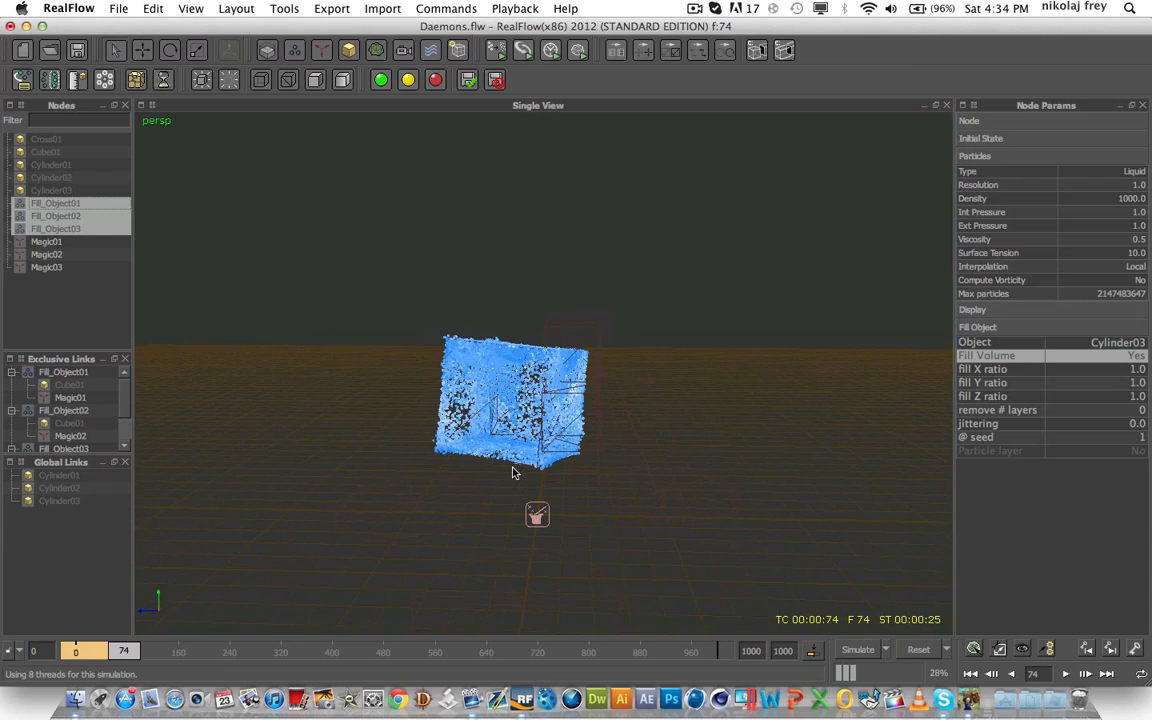
{"action": "left_click_drag", "start_coordinate": [514, 470], "coordinate": [548, 462], "text": "alt"}
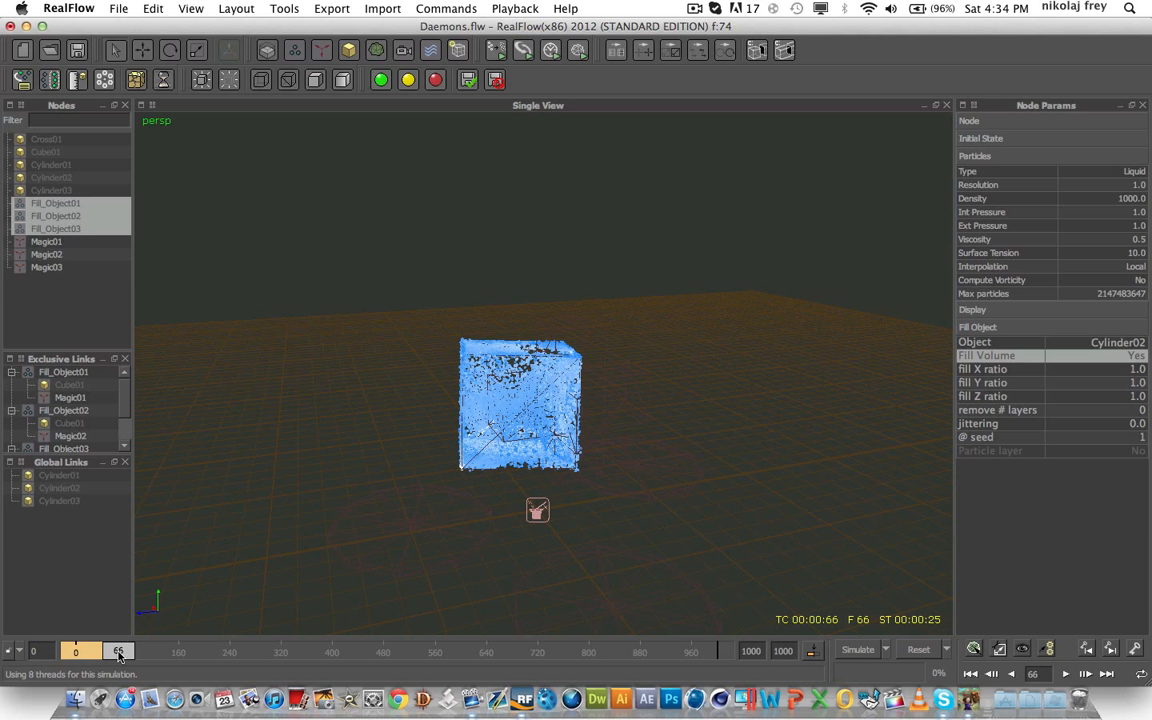
Step: Go back to frame 59 and inspect where Fill_Object02's particles lie on the cube compared with the other emitters' particles
{"action": "left_click_drag", "start_coordinate": [118, 655], "coordinate": [115, 655]}
{"action": "left_click", "coordinate": [78, 229]}
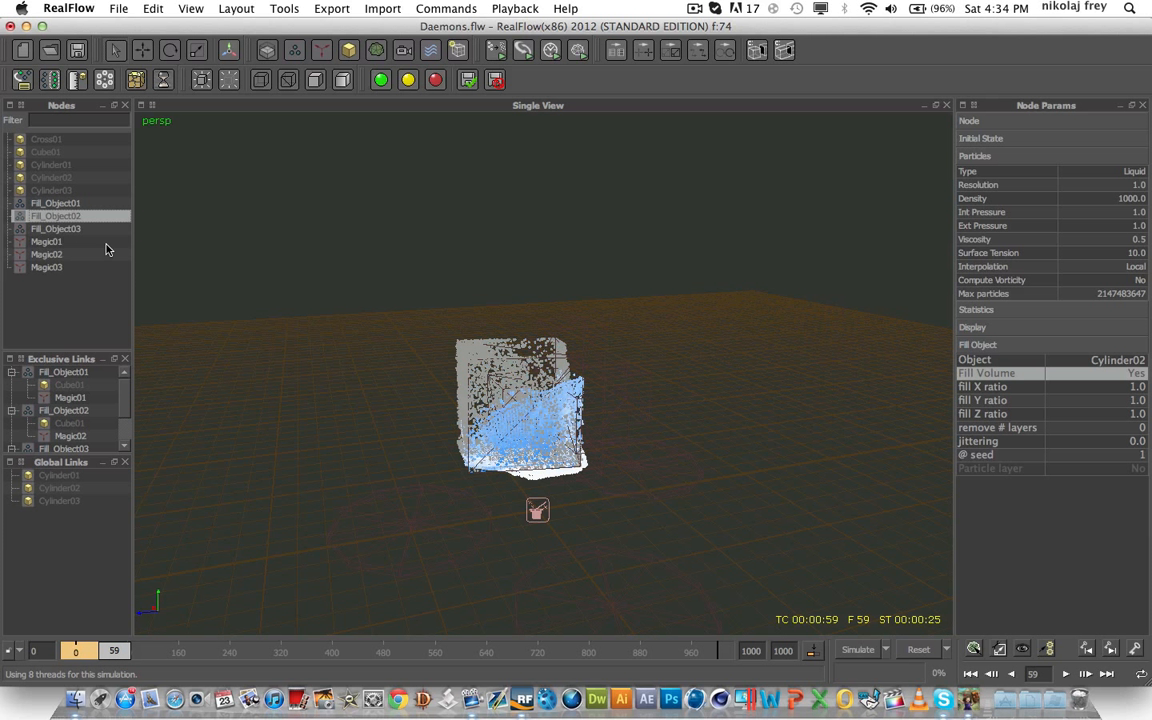
{"action": "right_click_drag", "start_coordinate": [498, 431], "coordinate": [535, 468], "text": "alt"}
{"action": "left_click_drag", "start_coordinate": [535, 468], "coordinate": [305, 338], "text": "alt"}
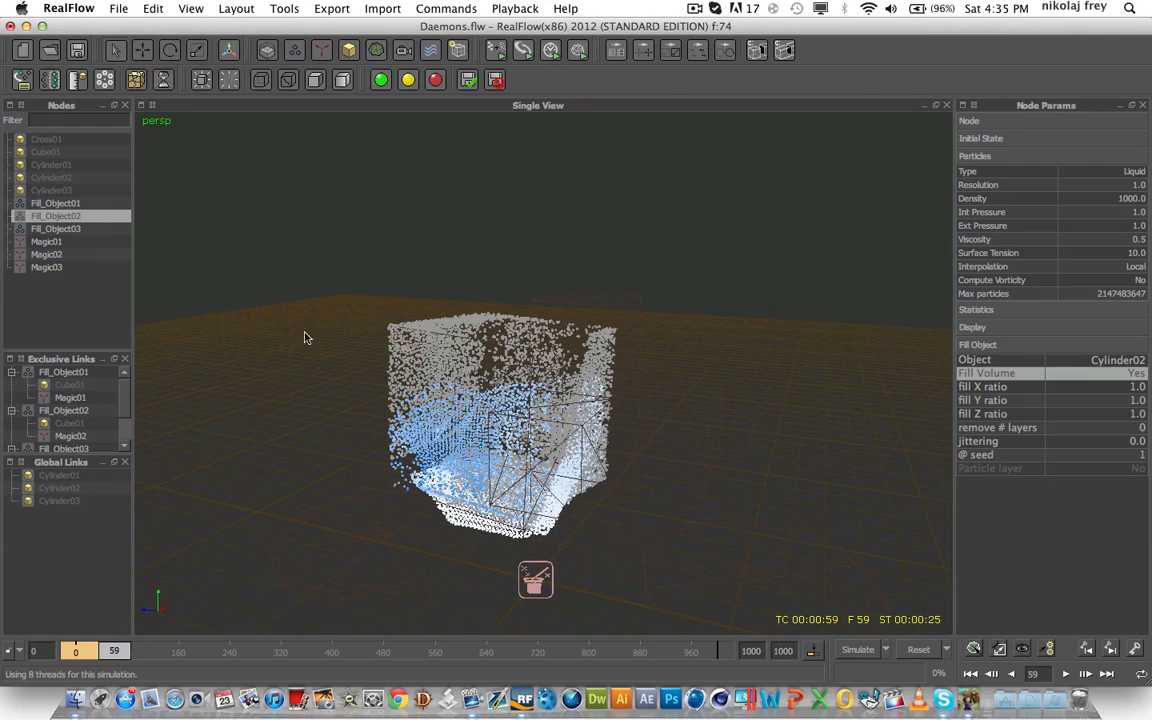
Step: Check Magic02's node parameters and resume the simulation from frame 59, overwriting the cached frames after it
{"action": "left_click", "coordinate": [61, 256]}
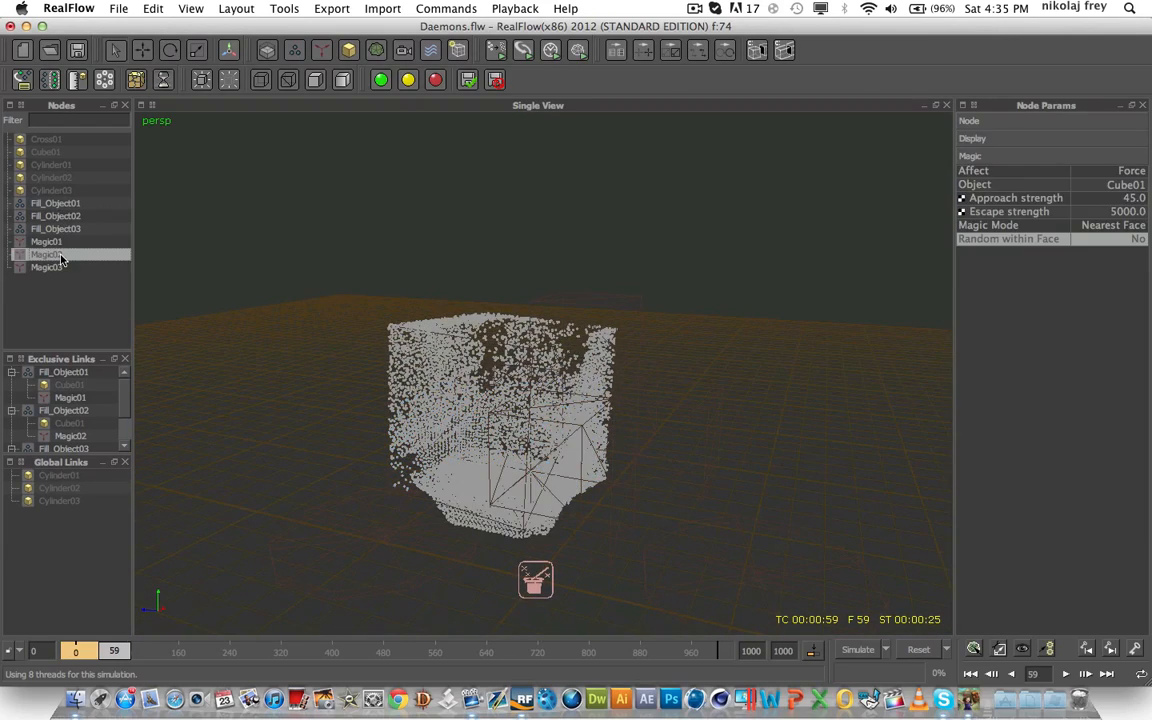
{"action": "left_click", "coordinate": [975, 122]}
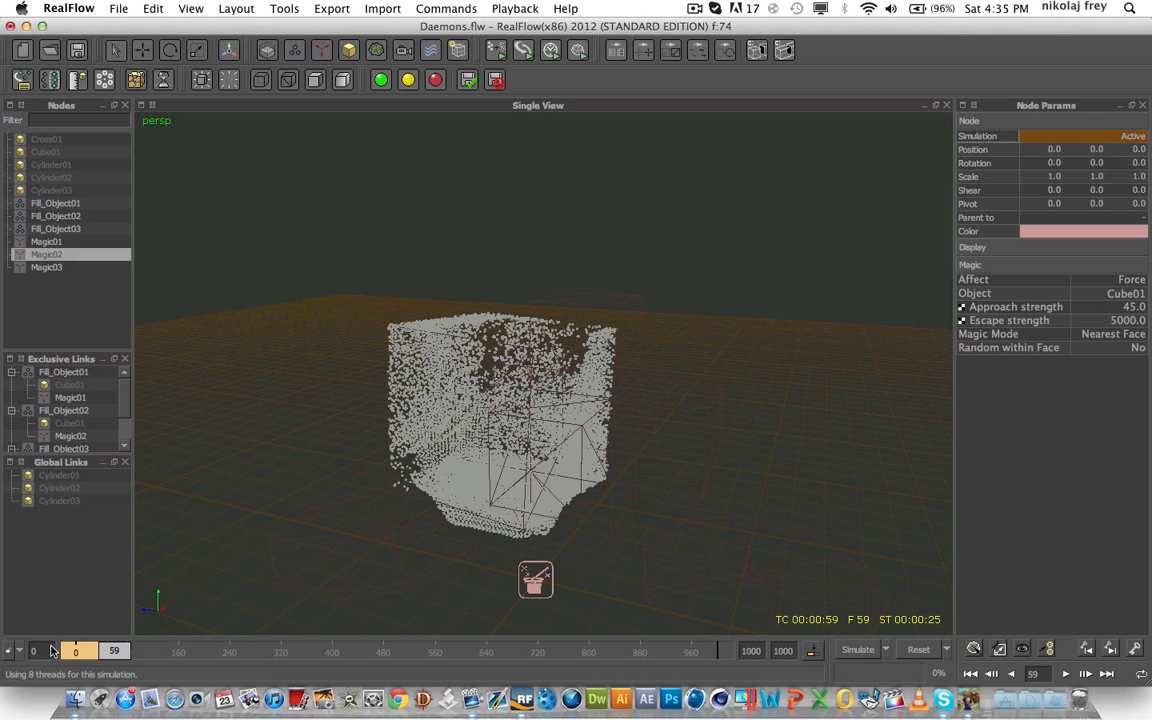
{"action": "left_click", "coordinate": [857, 651]}
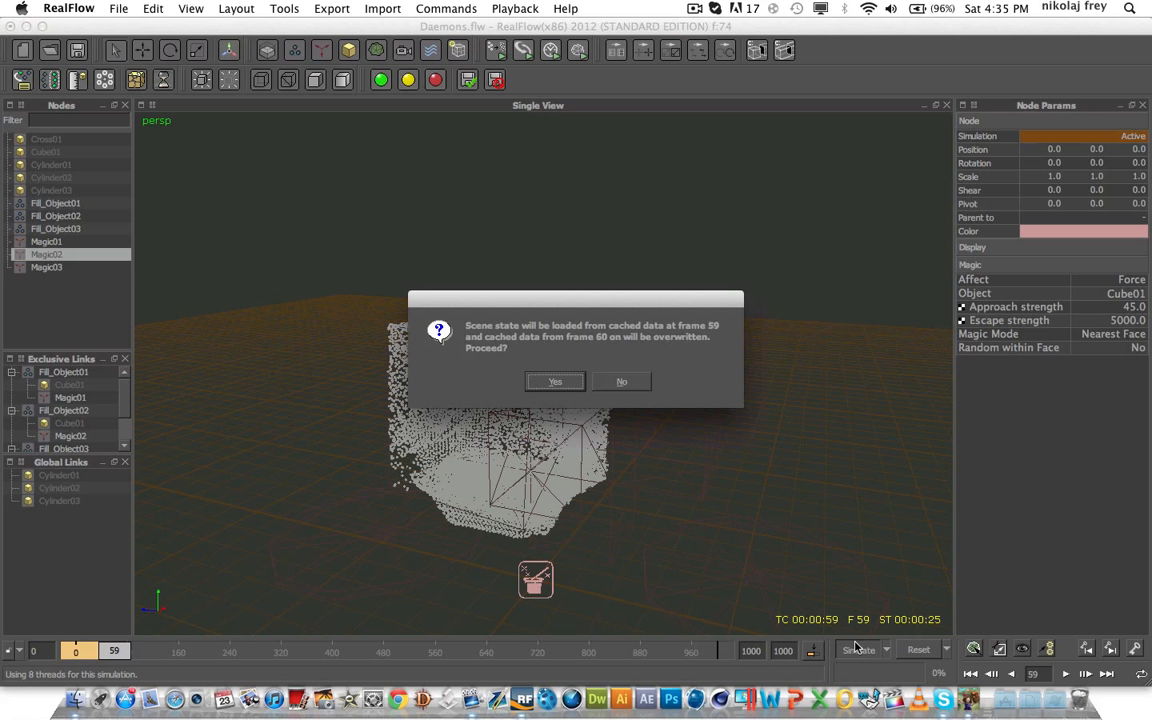
{"action": "key", "text": "Return"}
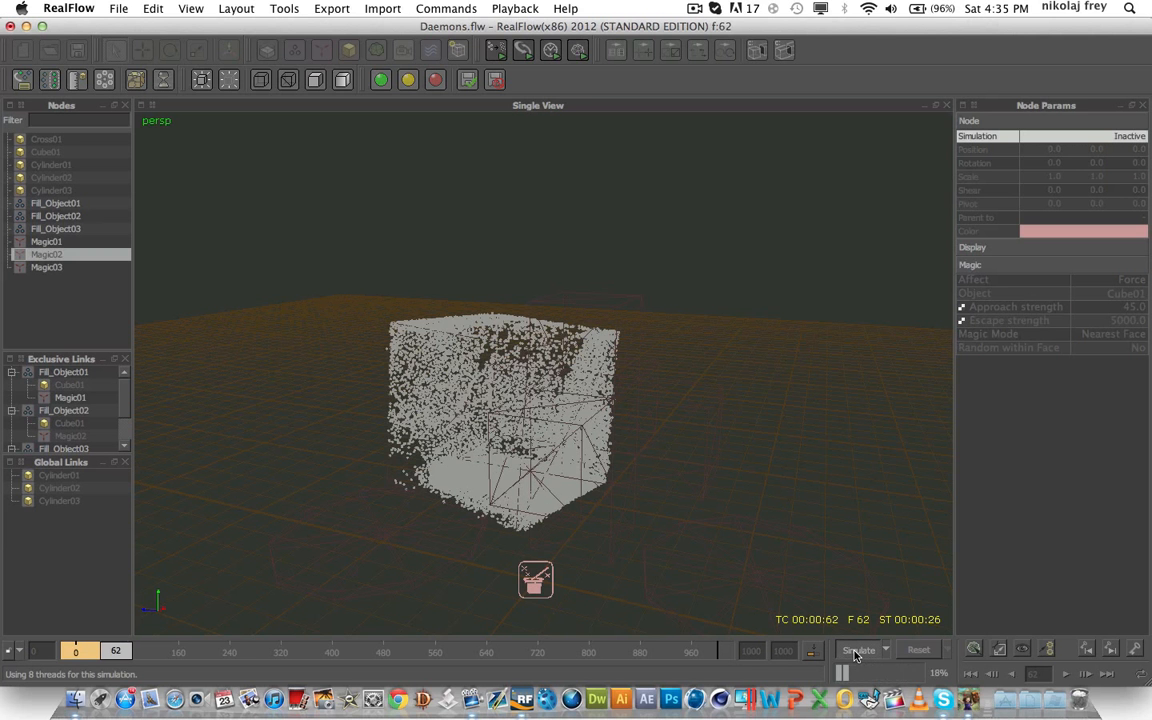
Step: Reset the simulation, run it again from the start and highlight the particles of all three Fill_Object emitters
{"action": "left_click", "coordinate": [917, 652]}
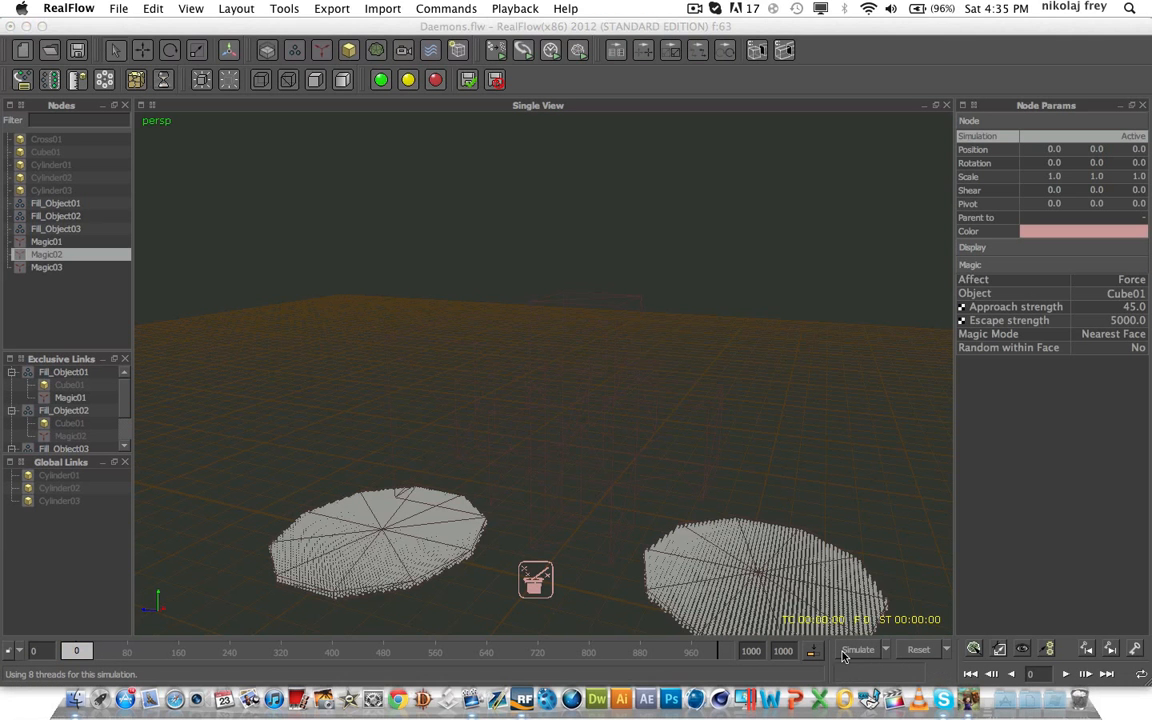
{"action": "left_click", "coordinate": [850, 650]}
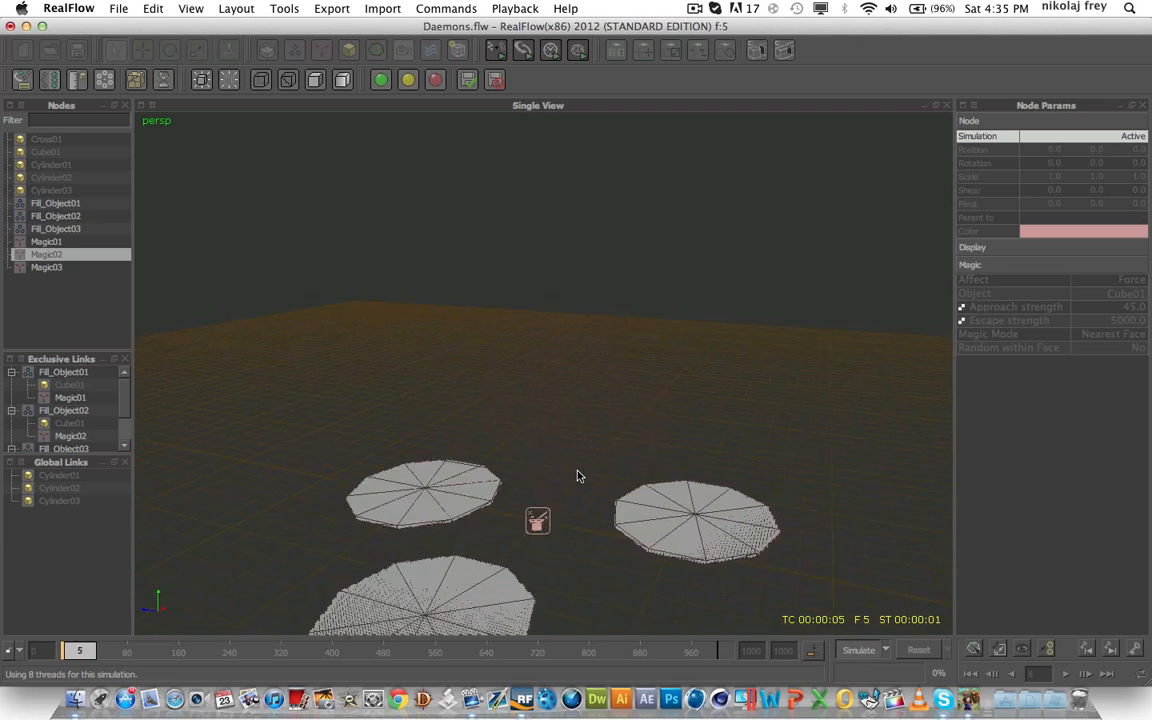
{"action": "left_click_drag", "start_coordinate": [79, 233], "coordinate": [72, 205]}
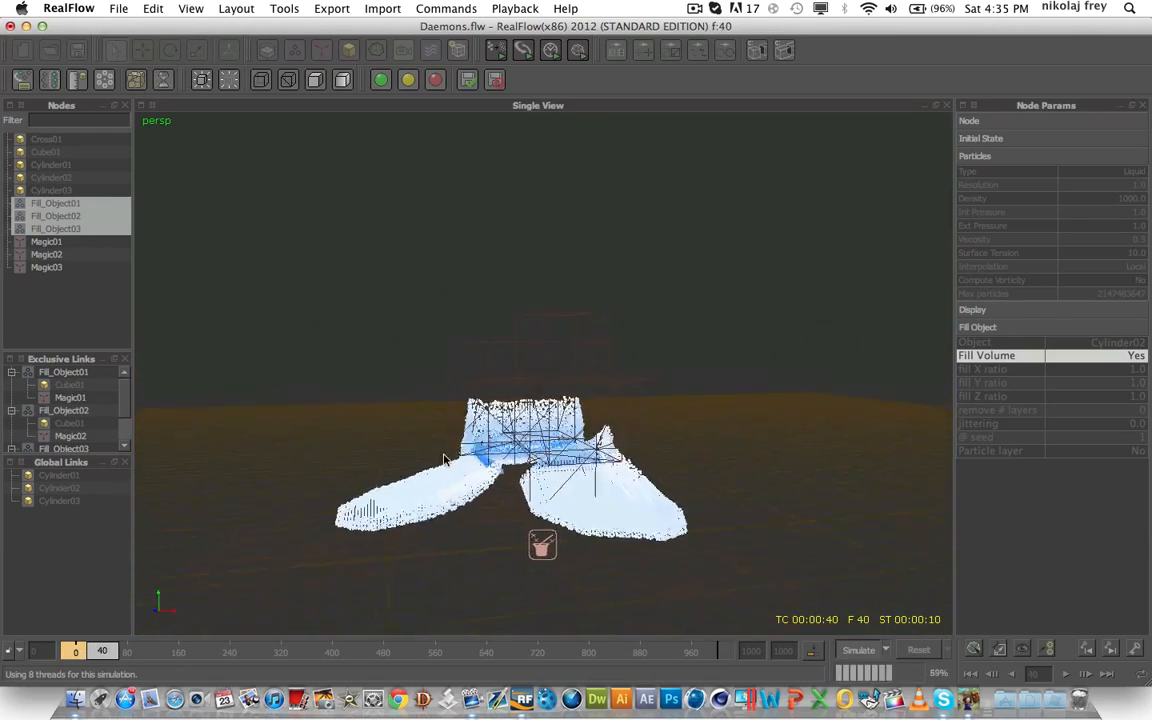
{"action": "left_click_drag", "start_coordinate": [233, 446], "coordinate": [530, 464], "text": "alt"}
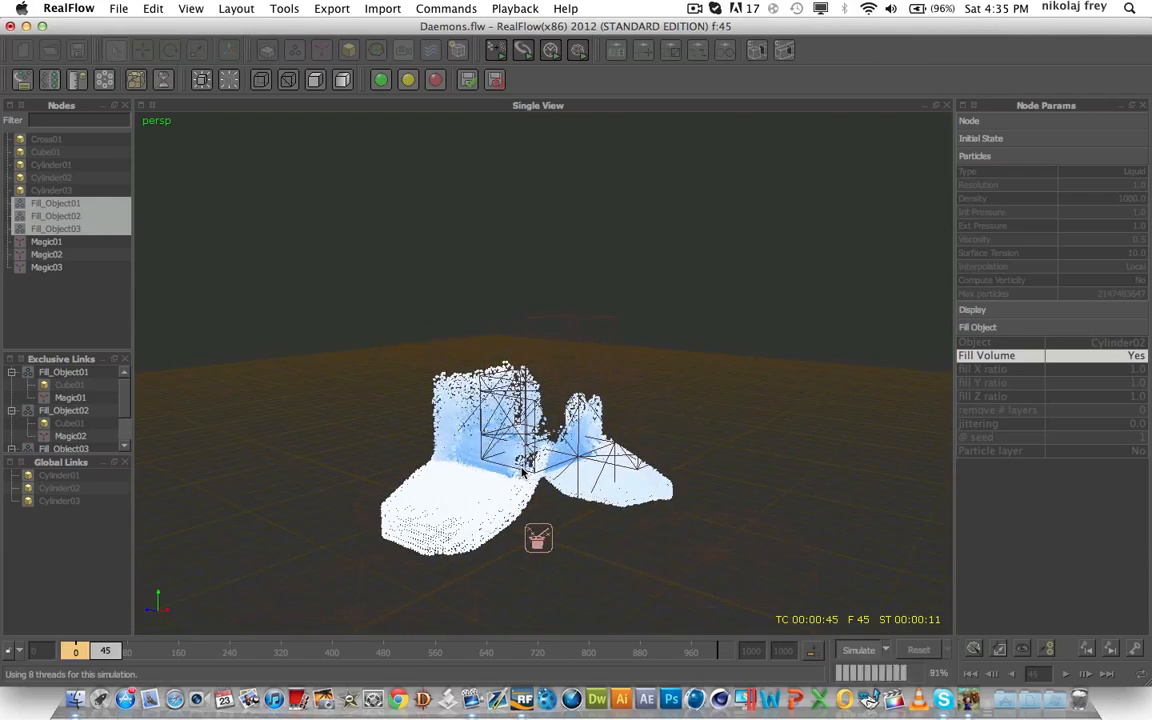
{"action": "scroll", "coordinate": [532, 464], "scroll_direction": "up", "scroll_amount": 3}
{"action": "middle_click_drag", "start_coordinate": [540, 452], "coordinate": [553, 393], "text": "alt"}
{"action": "left_click_drag", "start_coordinate": [553, 393], "coordinate": [437, 447], "text": "alt"}
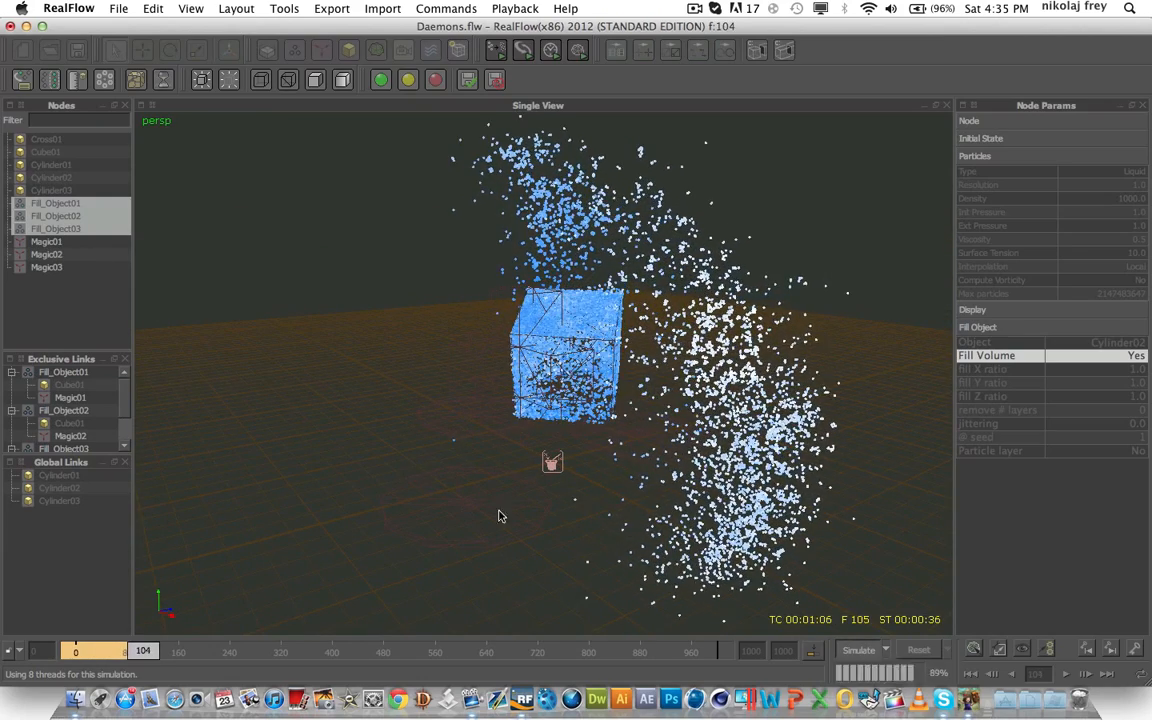
Step: Examine the cube's particle coverage and the stray particles around it as the simulation advances to frame 165
{"action": "left_click_drag", "start_coordinate": [500, 500], "coordinate": [670, 480], "text": "alt"}
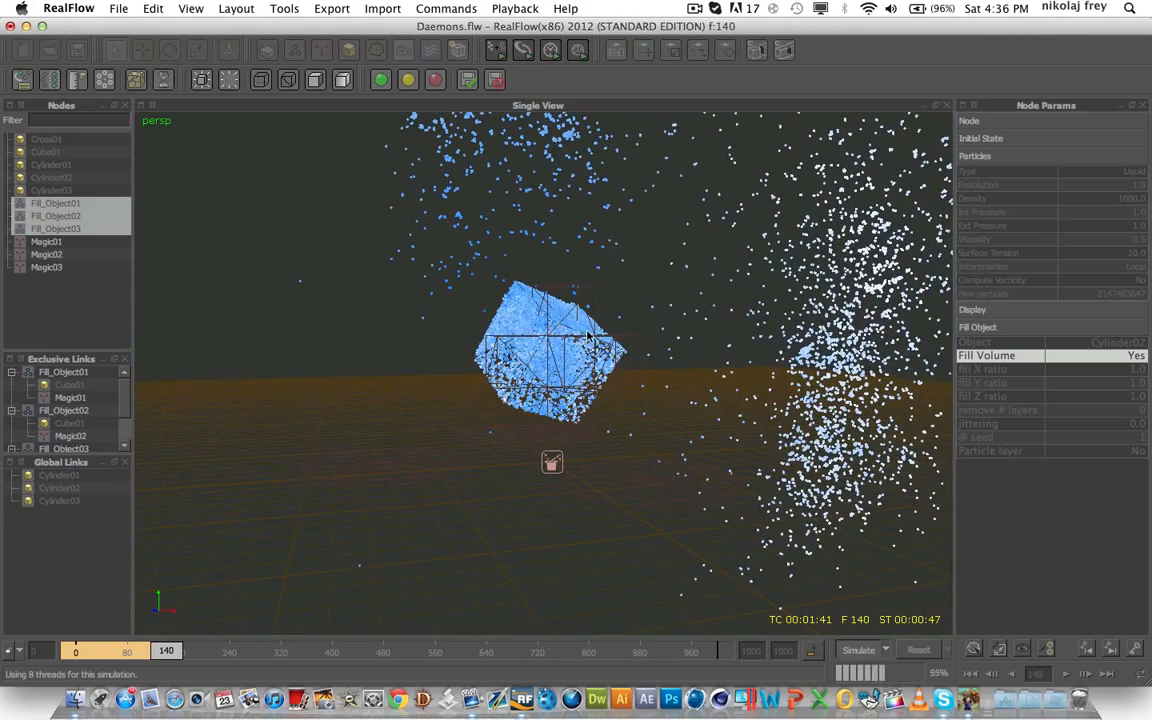
{"action": "scroll", "coordinate": [594, 372], "scroll_direction": "up", "scroll_amount": 3}
{"action": "left_click_drag", "start_coordinate": [594, 372], "coordinate": [479, 358], "text": "alt"}
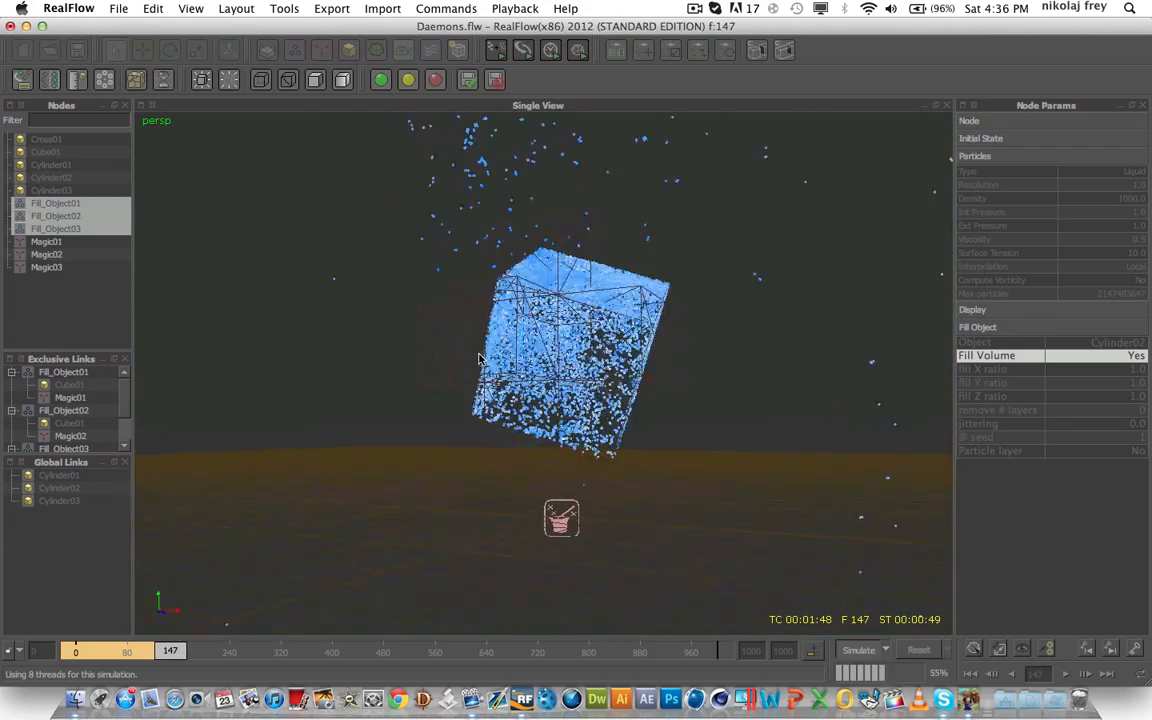
{"action": "left_click_drag", "start_coordinate": [391, 361], "coordinate": [520, 430], "text": "alt"}
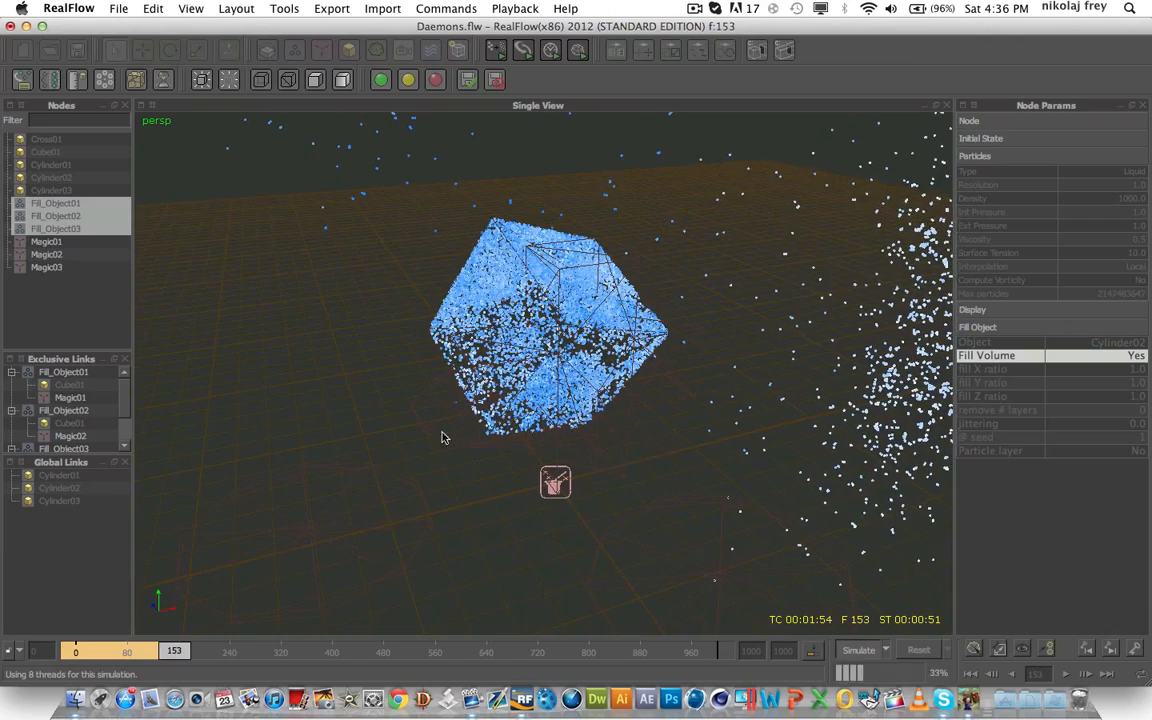
{"action": "scroll", "coordinate": [436, 486], "scroll_direction": "down", "scroll_amount": 3}
{"action": "scroll", "coordinate": [530, 463], "scroll_direction": "down", "scroll_amount": 5}
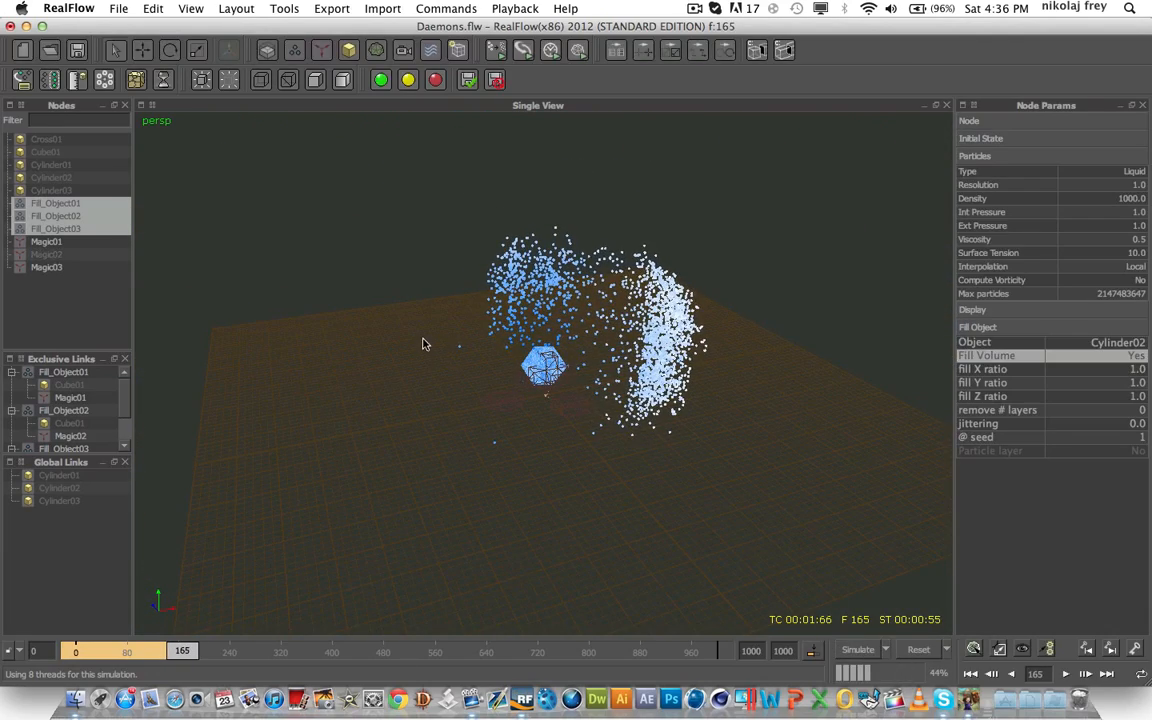
{"action": "scroll", "coordinate": [587, 372], "scroll_direction": "up", "scroll_amount": 10}
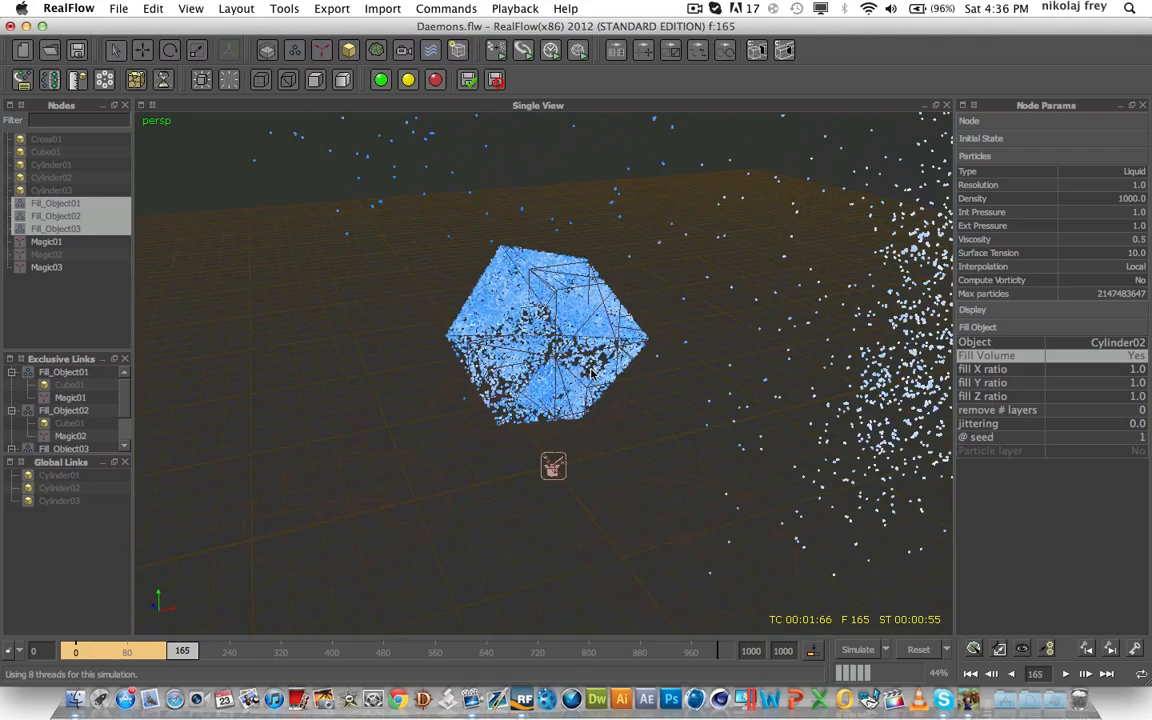
{"action": "scroll", "coordinate": [592, 380], "scroll_direction": "down", "scroll_amount": 8}
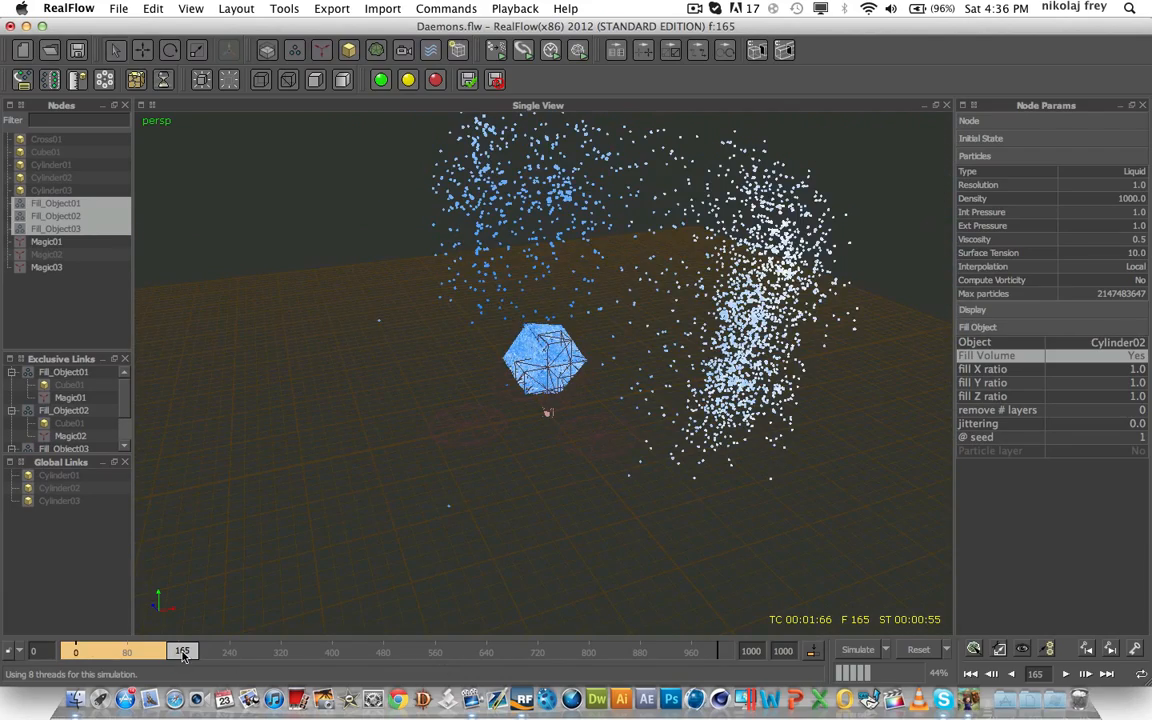
Step: Go back to frame 107, add a k Volume daemon and fit it to the scene
{"action": "left_click_drag", "start_coordinate": [183, 652], "coordinate": [145, 652]}
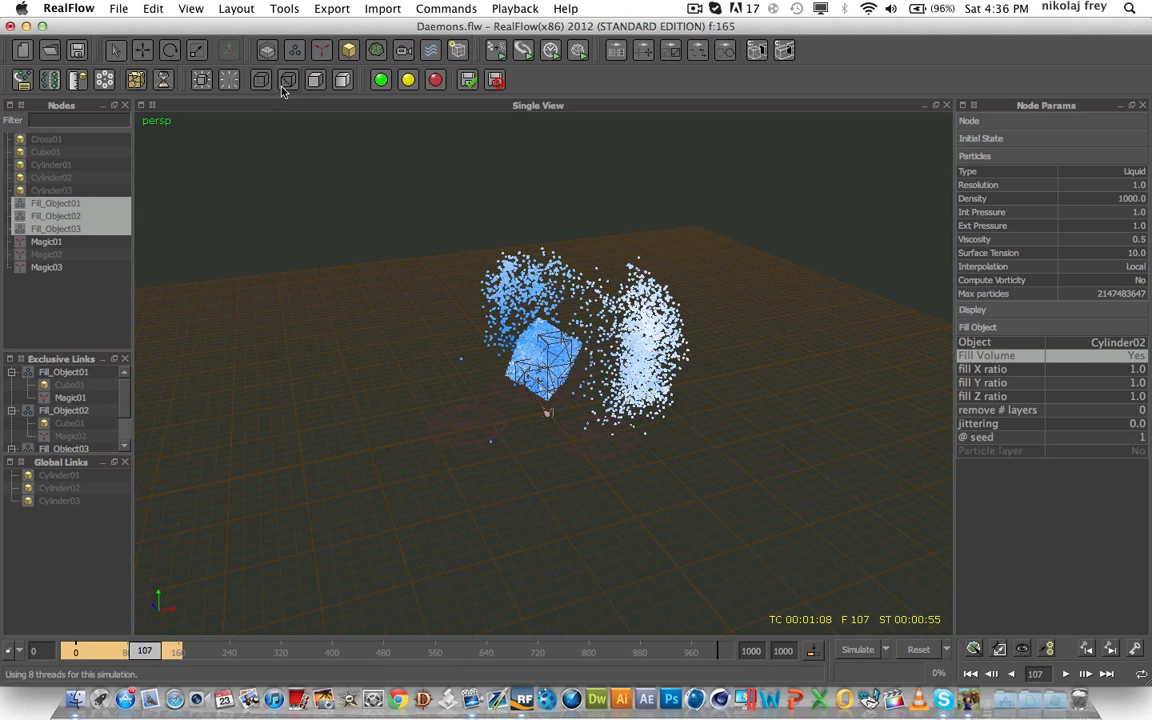
{"action": "left_click", "coordinate": [325, 52]}
{"action": "left_click", "coordinate": [360, 51]}
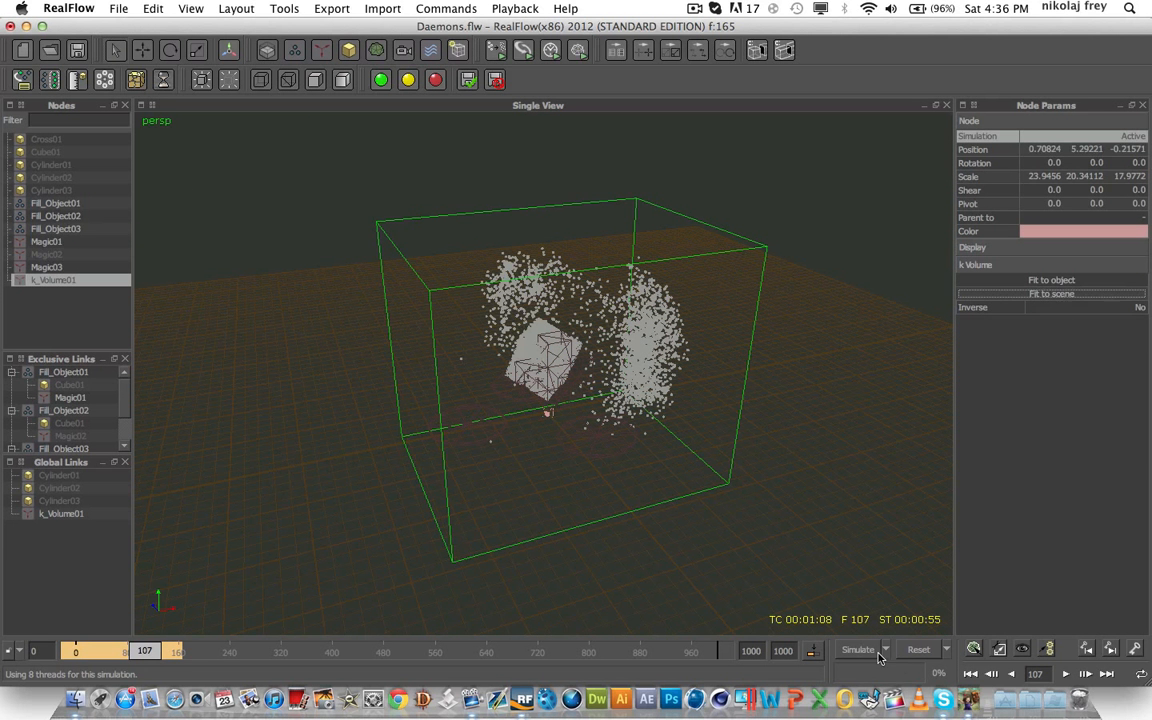
Step: Select the three Fill_Object emitters and resume the simulation from frame 107, overwriting the later cached frames
{"action": "left_click_drag", "start_coordinate": [48, 227], "coordinate": [57, 197]}
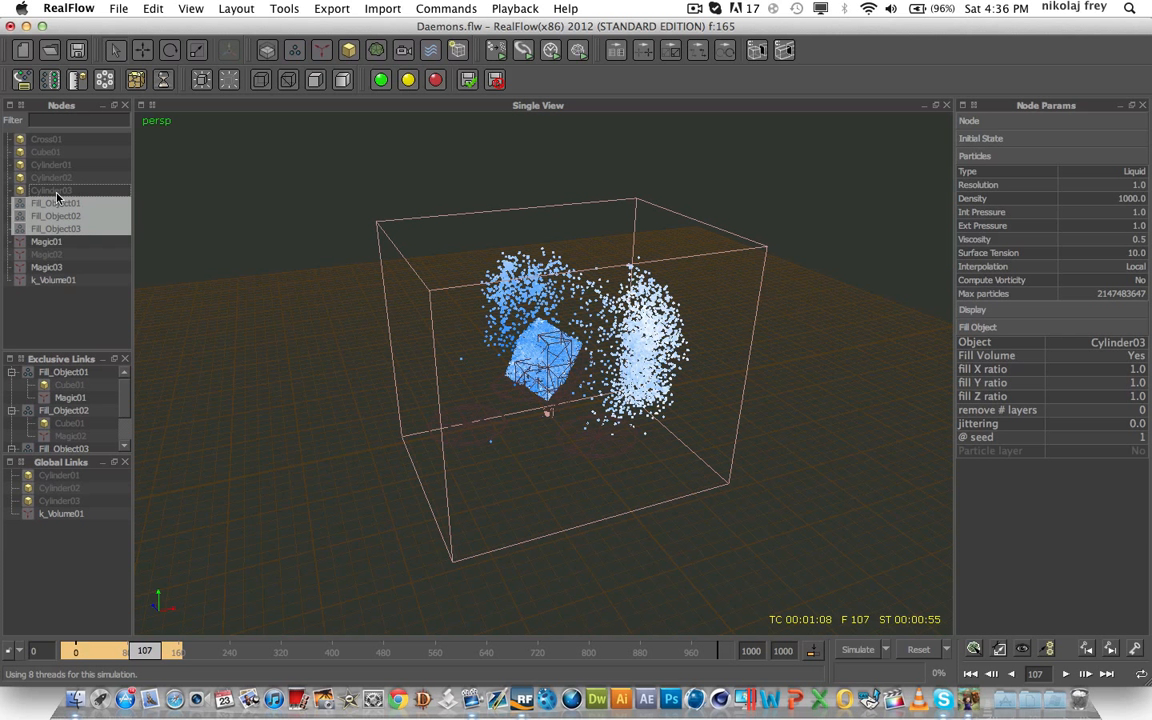
{"action": "left_click", "coordinate": [857, 651]}
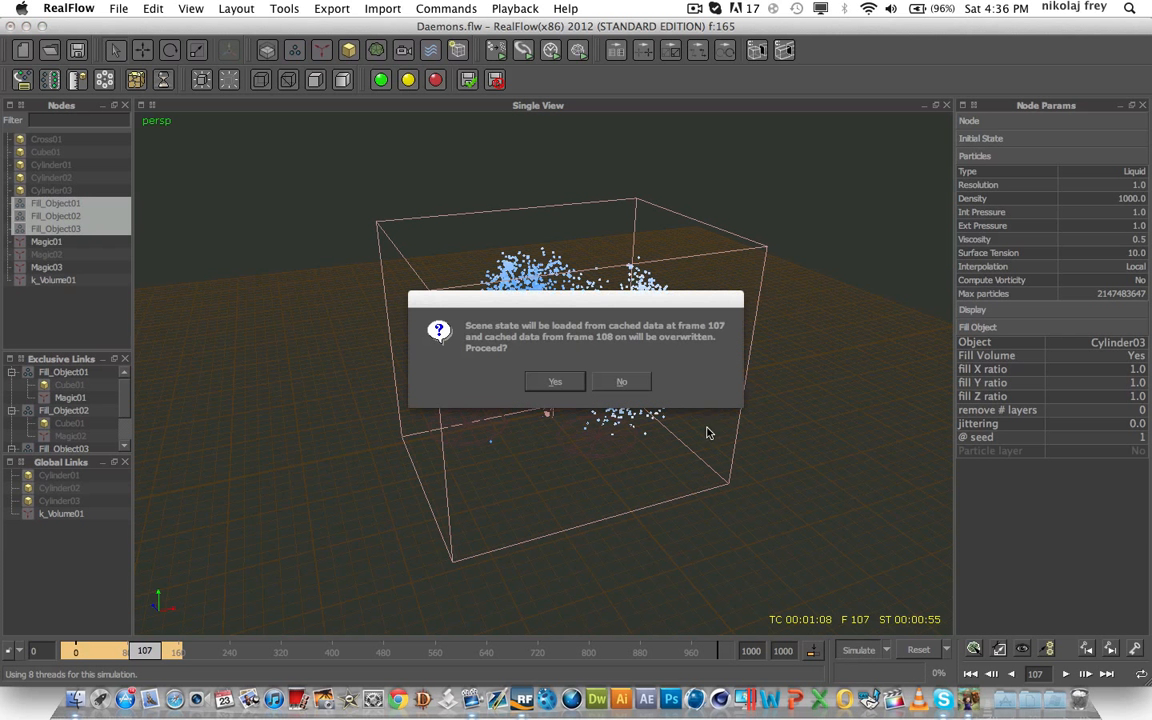
{"action": "left_click", "coordinate": [635, 390]}
{"action": "left_click_drag", "start_coordinate": [625, 350], "coordinate": [650, 347], "text": "alt"}
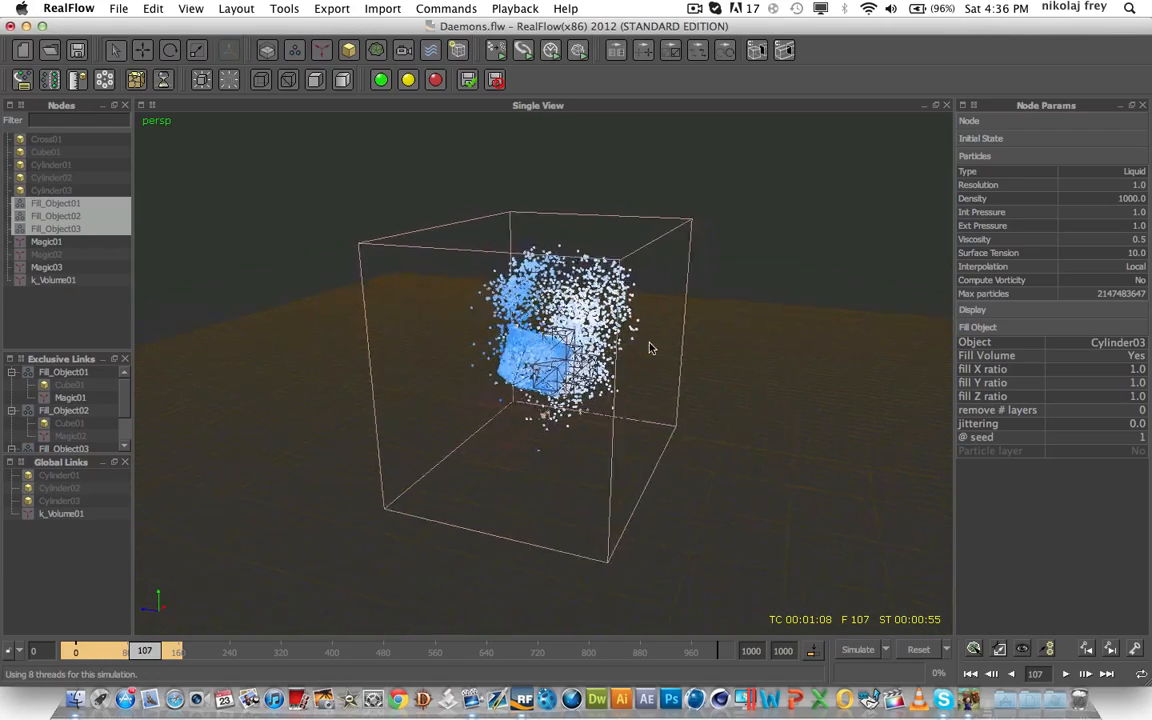
{"action": "left_click_drag", "start_coordinate": [815, 335], "coordinate": [570, 350], "text": "alt"}
{"action": "right_click_drag", "start_coordinate": [570, 350], "coordinate": [881, 716], "text": "alt"}
{"action": "left_click", "coordinate": [855, 651]}
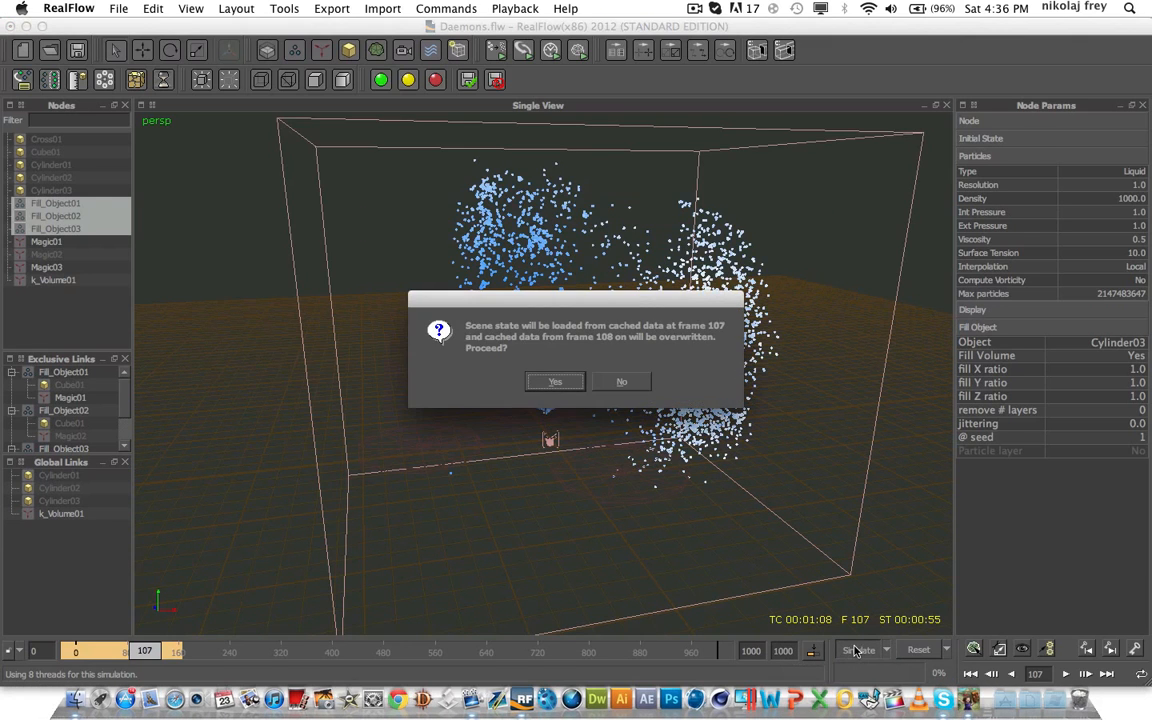
{"action": "left_click", "coordinate": [552, 382]}
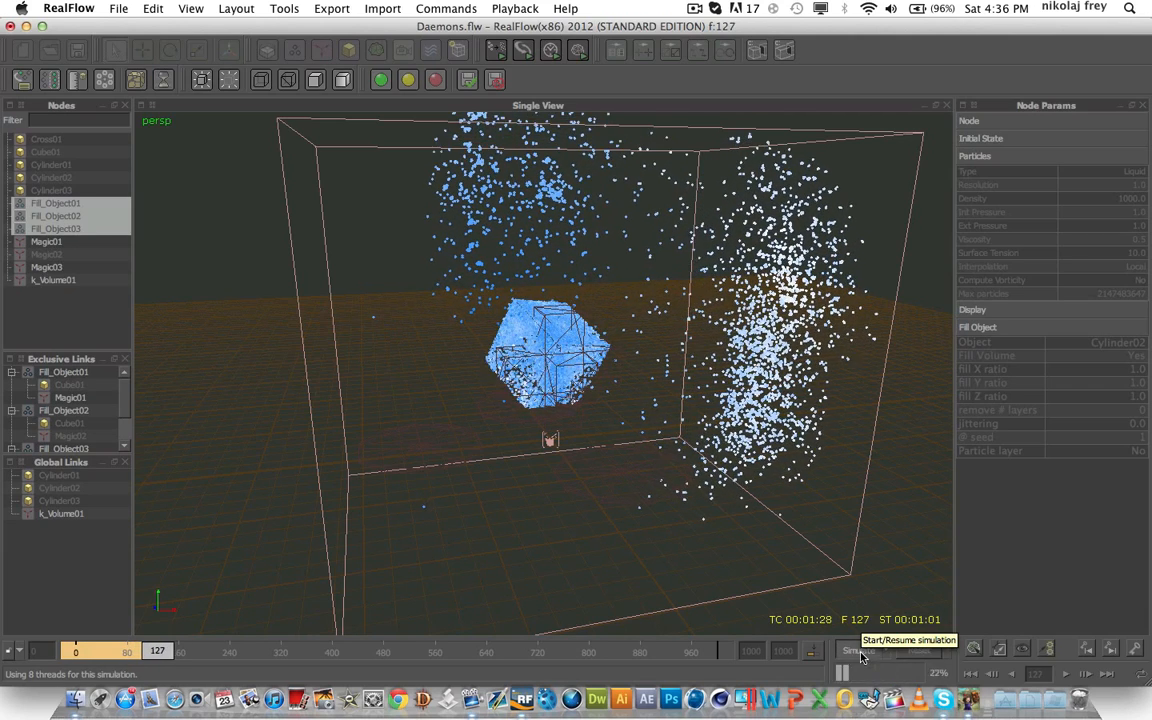
Step: Inspect the cube and the particles near the k Volume boundary while simulating, and stop the simulation at frame 167
{"action": "scroll", "coordinate": [498, 363], "scroll_direction": "up", "scroll_amount": 10}
{"action": "left_click_drag", "start_coordinate": [498, 363], "coordinate": [559, 373], "text": "alt"}
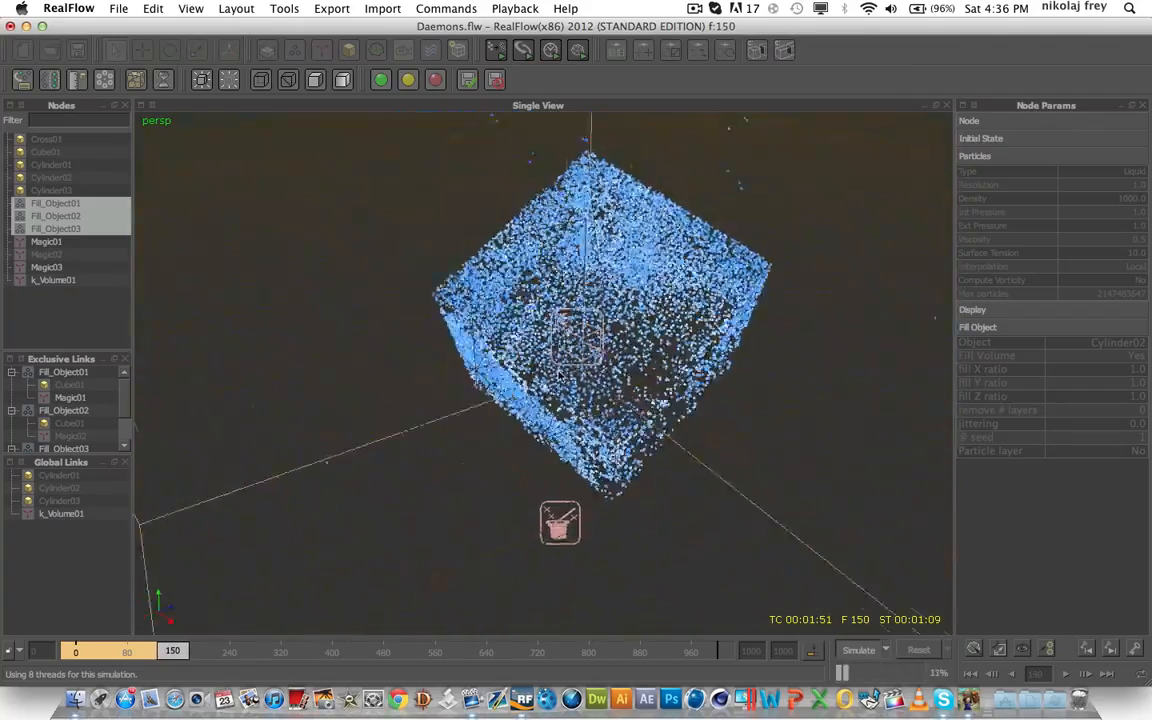
{"action": "left_click_drag", "start_coordinate": [652, 335], "coordinate": [650, 350], "text": "alt"}
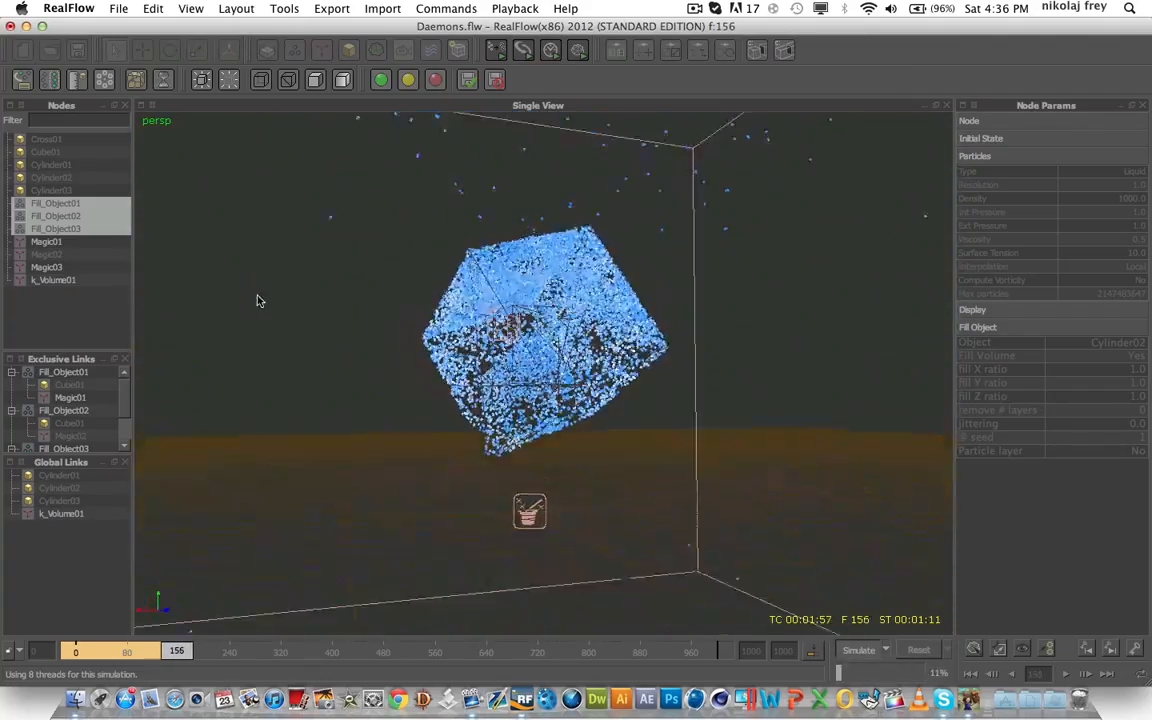
{"action": "left_click_drag", "start_coordinate": [257, 300], "coordinate": [560, 355], "text": "alt"}
{"action": "scroll", "coordinate": [571, 330], "scroll_direction": "down", "scroll_amount": 5}
{"action": "scroll", "coordinate": [574, 330], "scroll_direction": "up", "scroll_amount": 3}
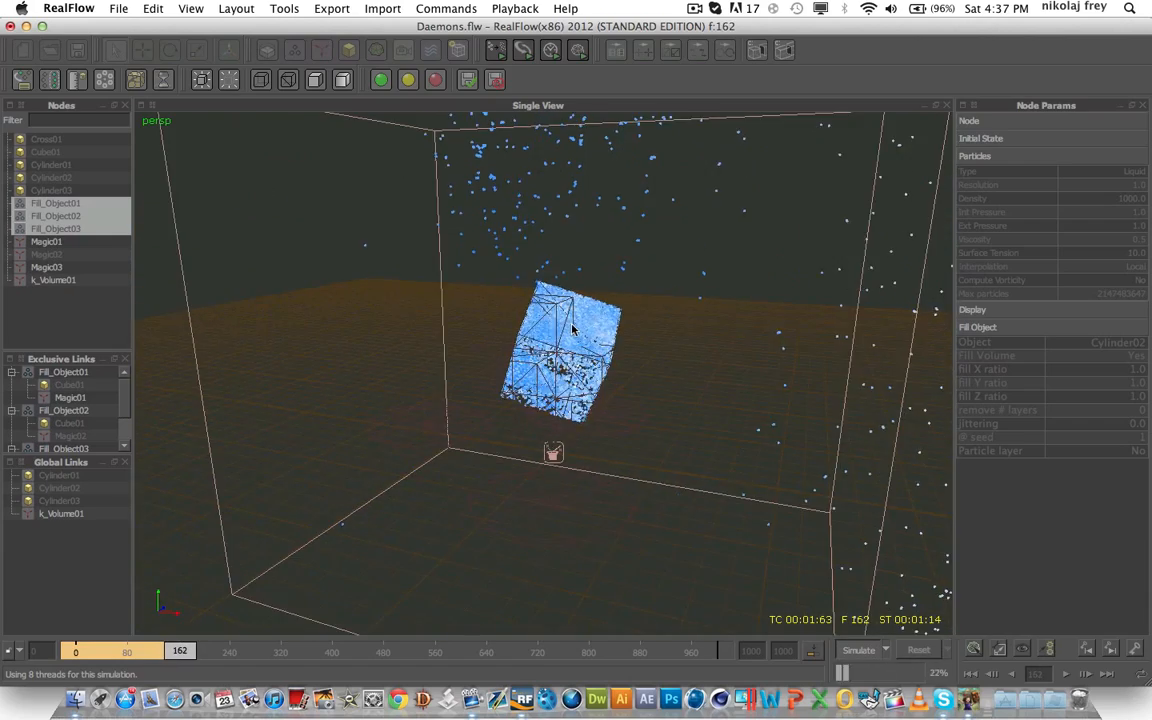
{"action": "scroll", "coordinate": [576, 331], "scroll_direction": "down", "scroll_amount": 5}
{"action": "left_click", "coordinate": [867, 652]}
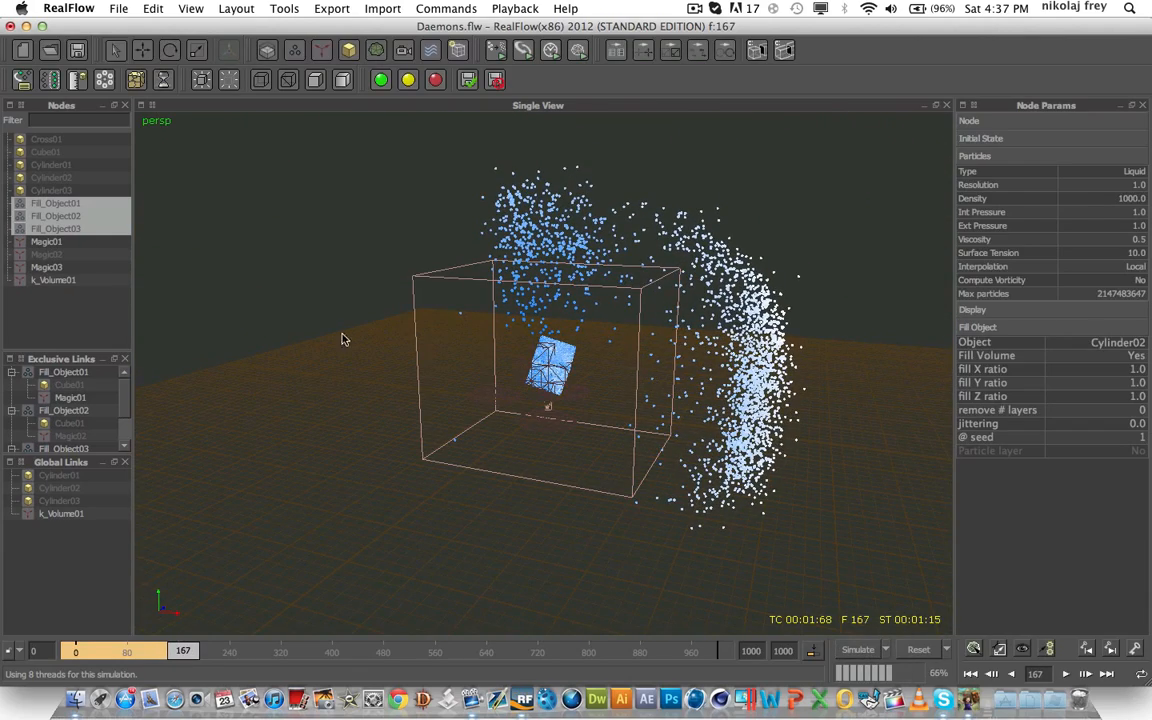
Step: Return to frame 109 and refit k_Volume01 to the scene
{"action": "left_click", "coordinate": [58, 281]}
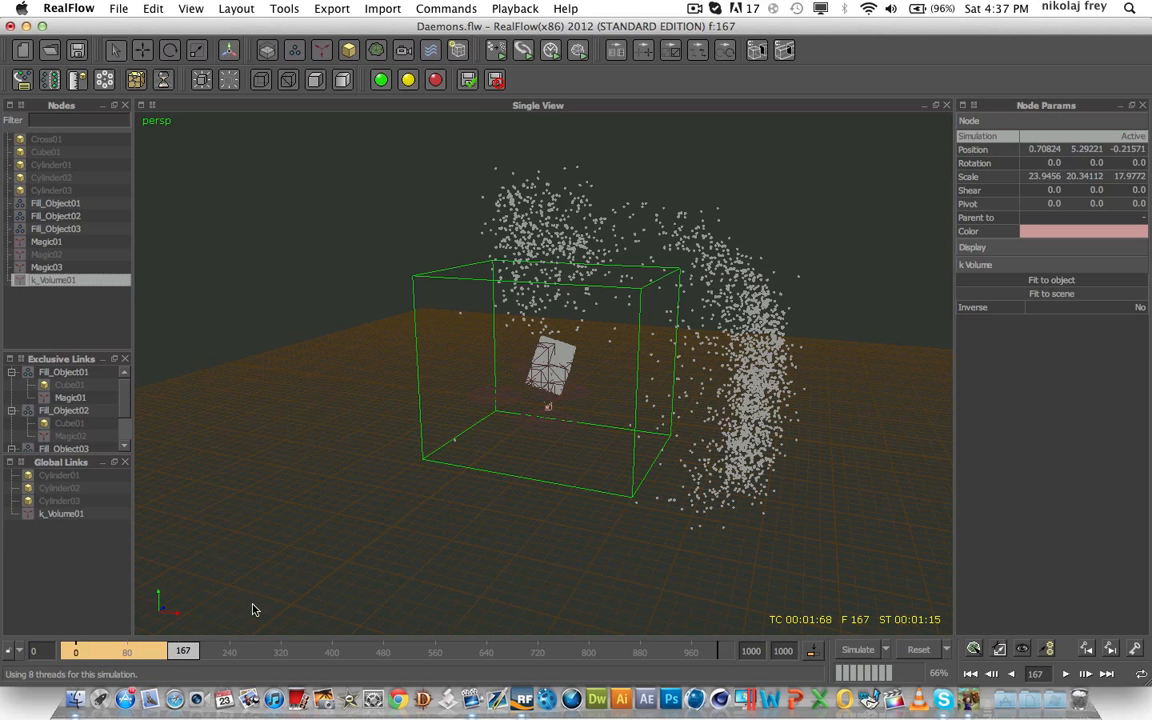
{"action": "left_click_drag", "start_coordinate": [183, 655], "coordinate": [155, 652]}
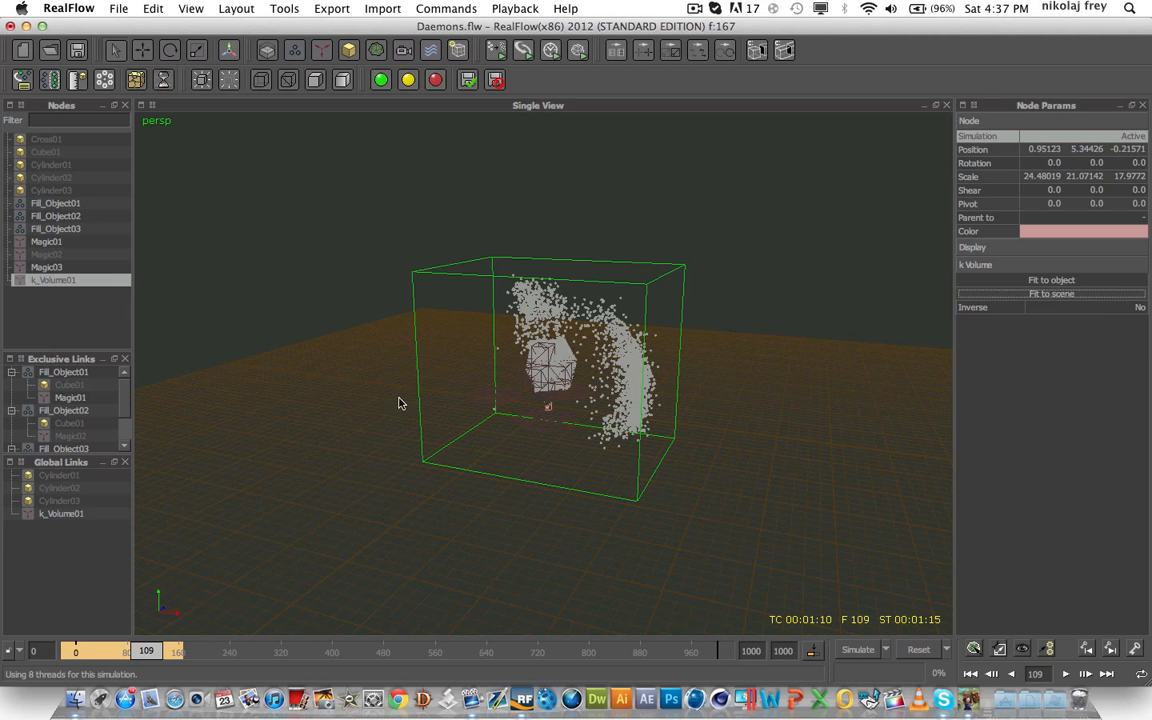
{"action": "left_click_drag", "start_coordinate": [398, 403], "coordinate": [643, 390], "text": "alt"}
Step: Add Fill_Object01, Fill_Object02 and Fill_Object03 to the global links together with k_Volume01
{"action": "left_click", "coordinate": [55, 218]}
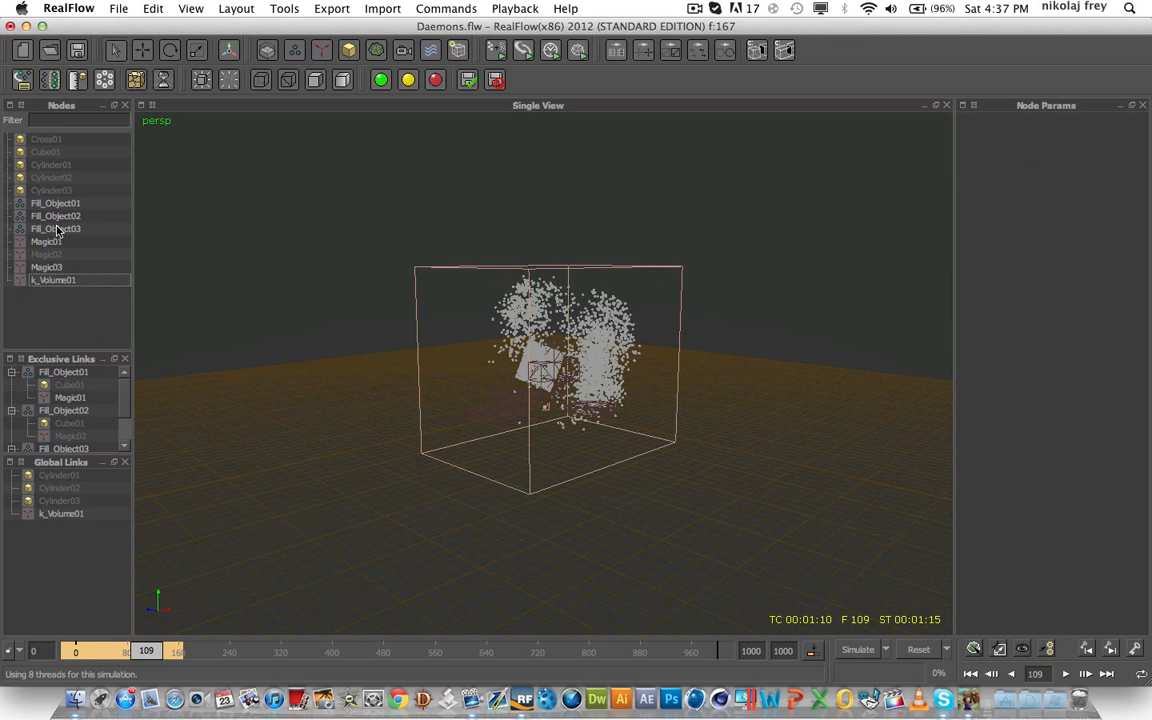
{"action": "left_click", "coordinate": [57, 229]}
{"action": "left_click", "coordinate": [64, 205], "text": "shift"}
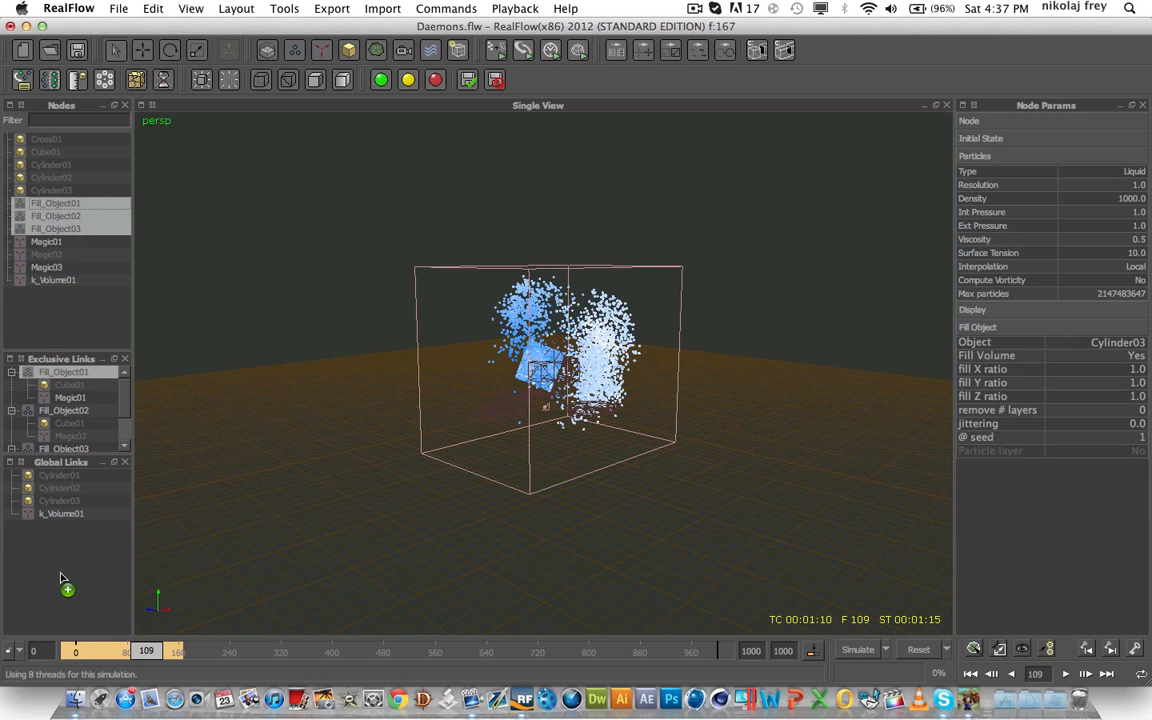
{"action": "left_click_drag", "start_coordinate": [60, 578], "coordinate": [54, 515]}
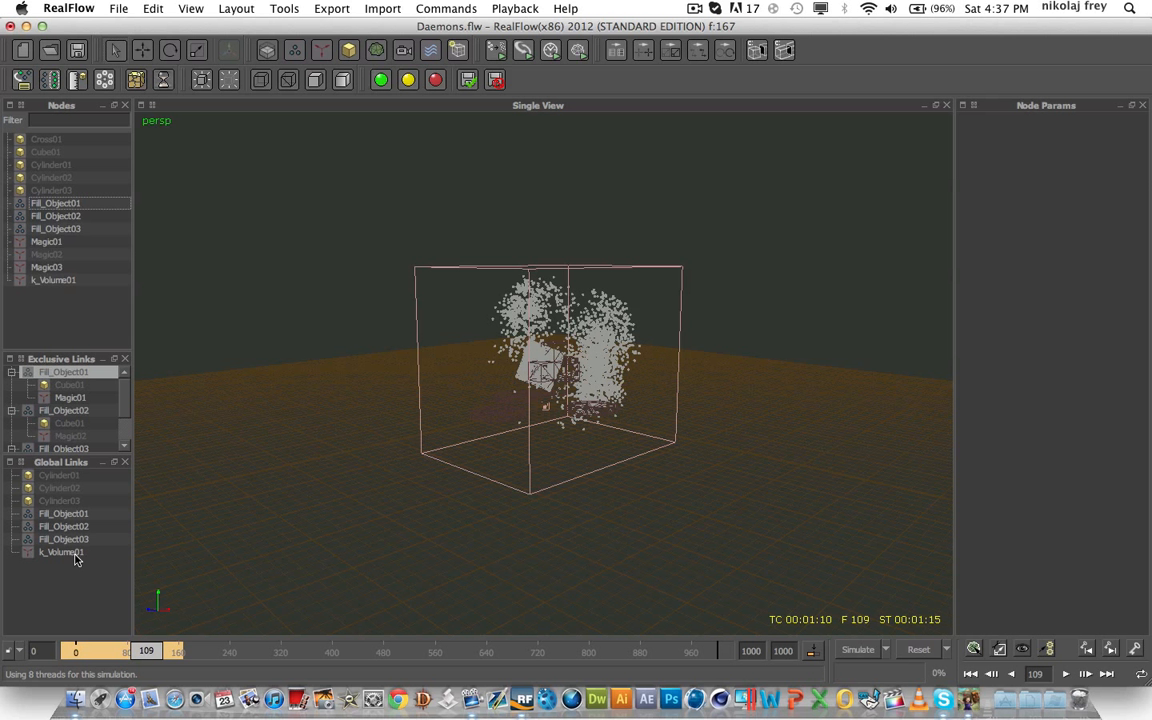
Step: Highlight the three emitters, resume the simulation from frame 109 over the cached frames and stop it at frame 128
{"action": "left_click", "coordinate": [48, 230]}
{"action": "left_click", "coordinate": [47, 207], "text": "shift"}
{"action": "left_click", "coordinate": [865, 651]}
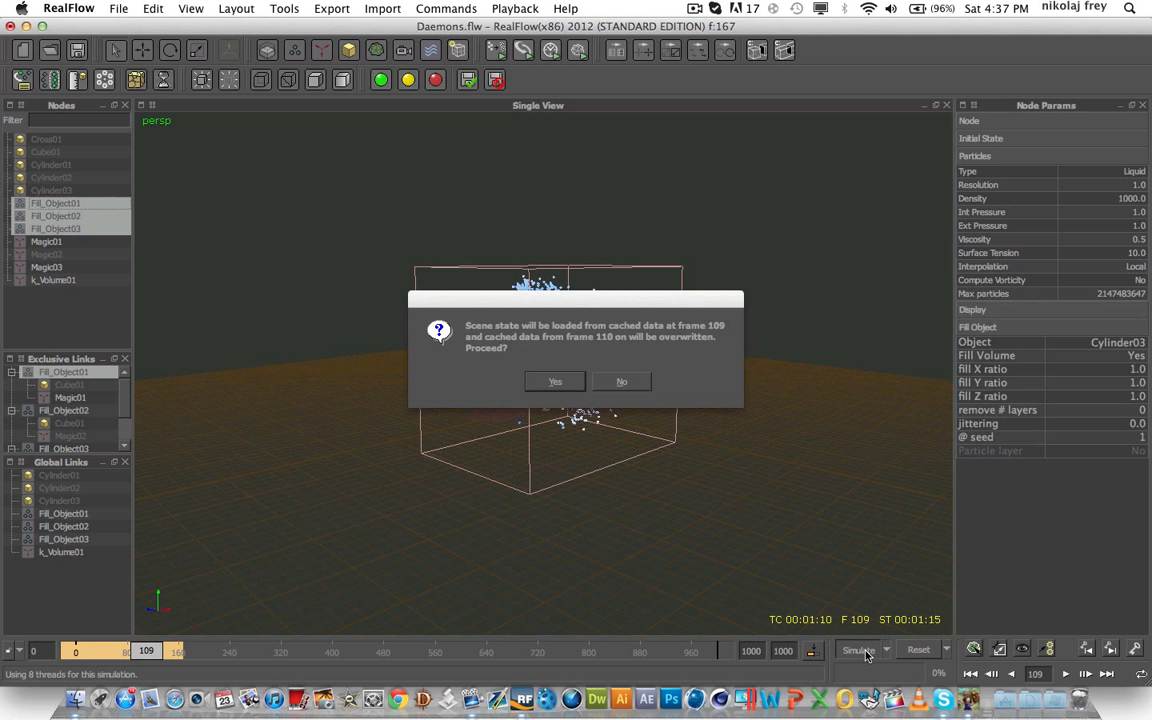
{"action": "left_click", "coordinate": [562, 383]}
{"action": "scroll", "coordinate": [560, 354], "scroll_direction": "up", "scroll_amount": 10}
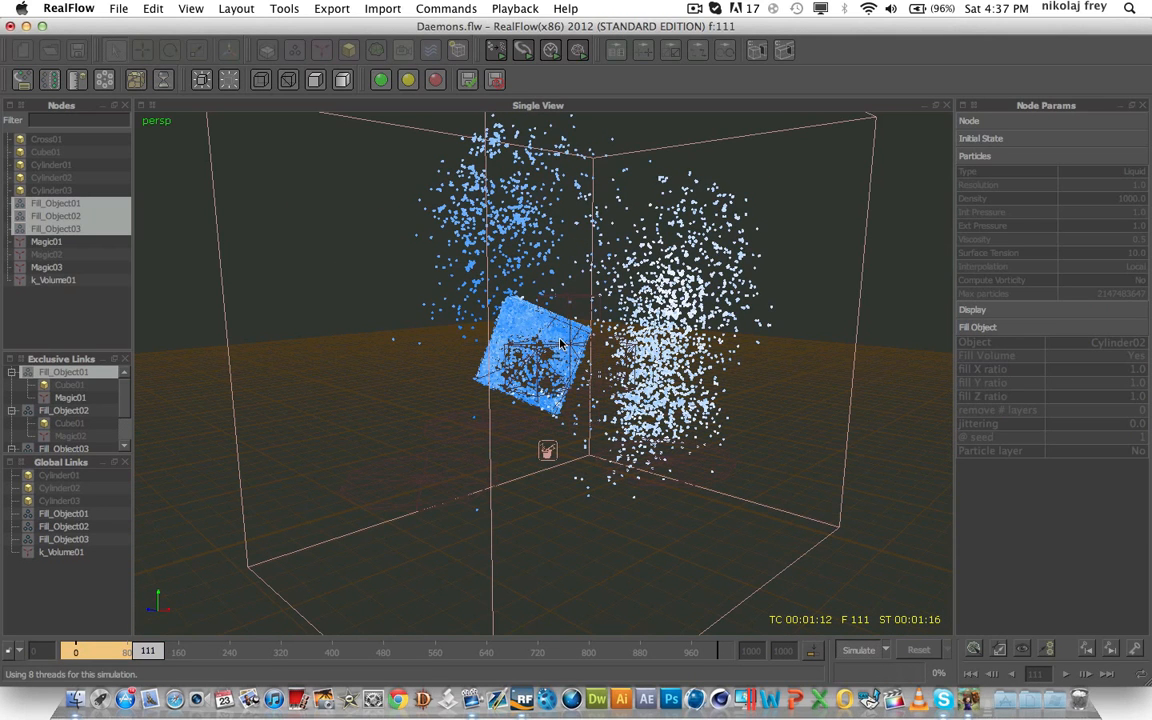
{"action": "scroll", "coordinate": [560, 343], "scroll_direction": "up", "scroll_amount": 3}
{"action": "scroll", "coordinate": [560, 343], "scroll_direction": "up", "scroll_amount": 1}
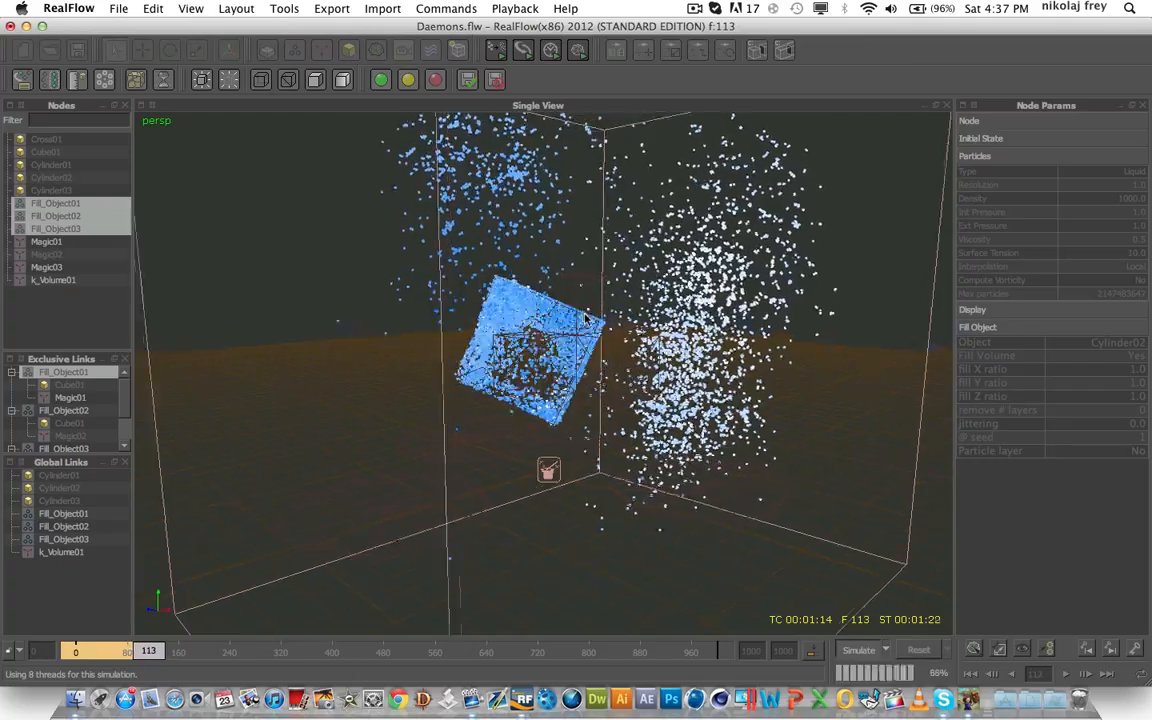
{"action": "left_click_drag", "start_coordinate": [560, 343], "coordinate": [787, 571], "text": "alt"}
{"action": "left_click", "coordinate": [862, 651]}
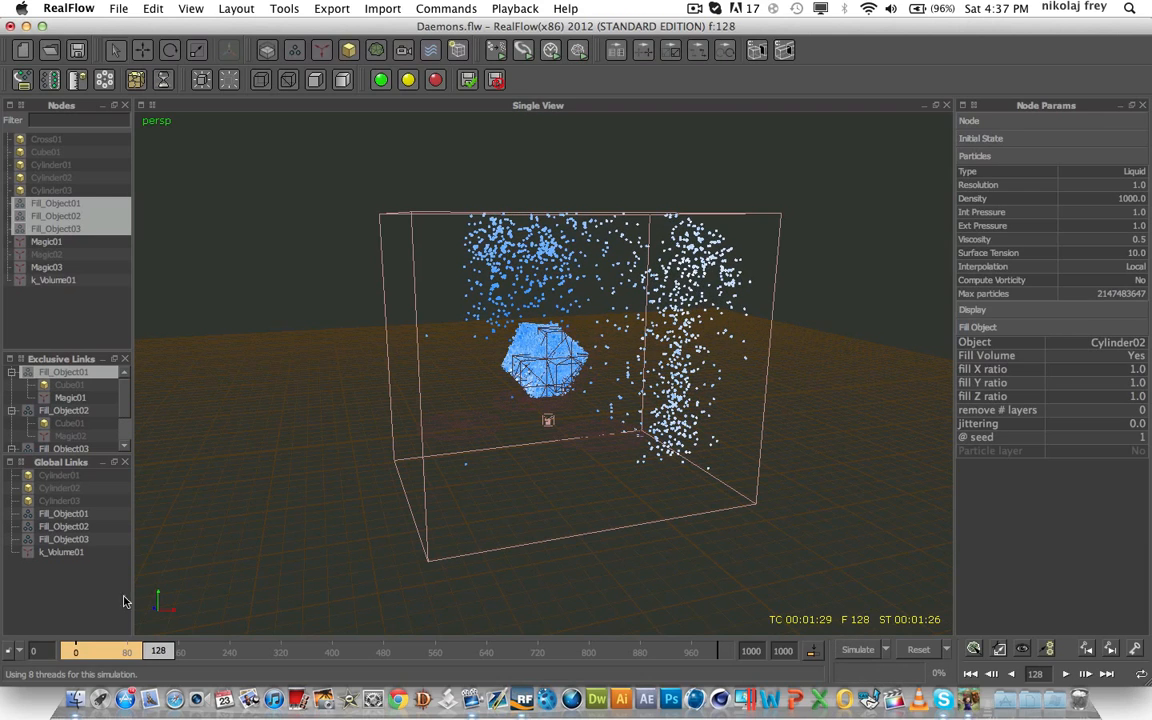
Step: Move the timeline back to frame 73 and examine the particles around the cube
{"action": "left_click_drag", "start_coordinate": [158, 652], "coordinate": [136, 651]}
{"action": "right_click_drag", "start_coordinate": [388, 377], "coordinate": [494, 399], "text": "alt"}
{"action": "left_click_drag", "start_coordinate": [494, 399], "coordinate": [471, 383], "text": "alt"}
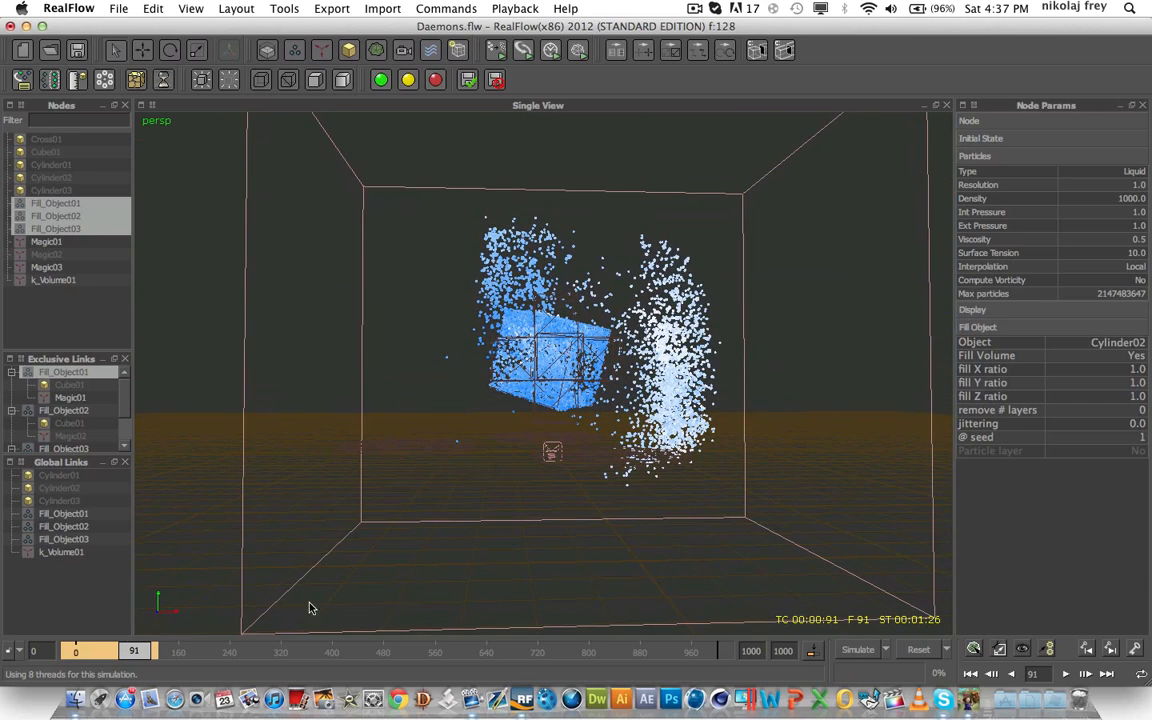
{"action": "left_click_drag", "start_coordinate": [131, 653], "coordinate": [123, 654]}
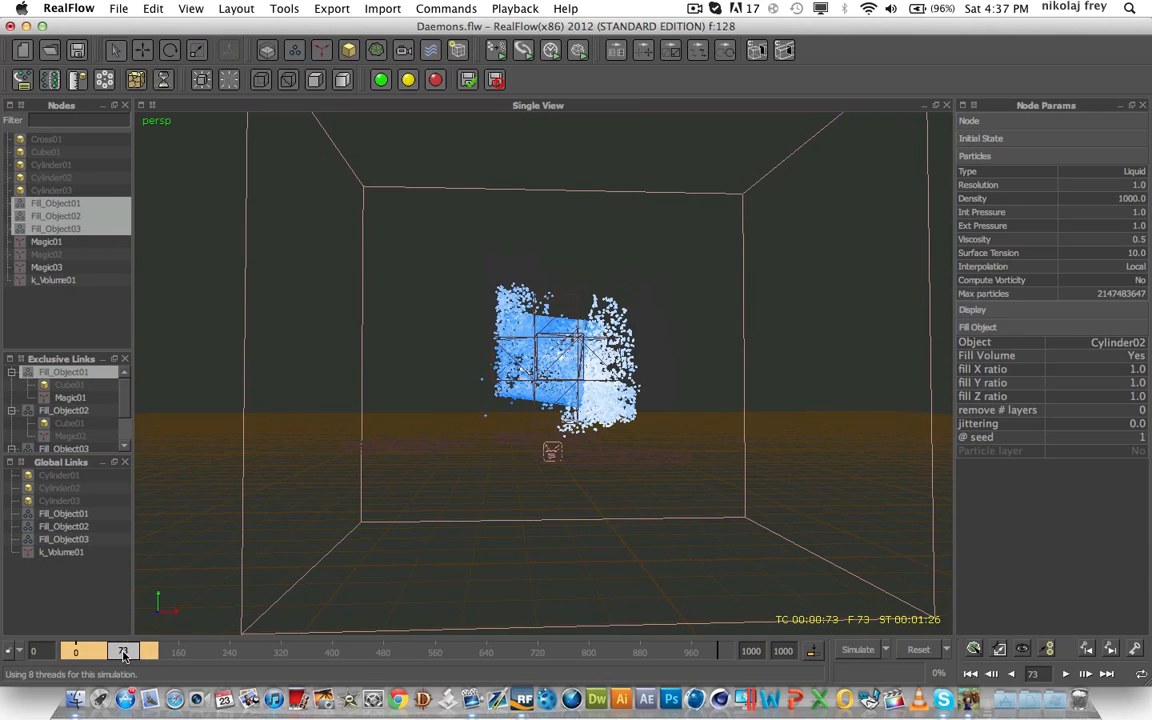
{"action": "left_click_drag", "start_coordinate": [450, 483], "coordinate": [444, 434], "text": "alt"}
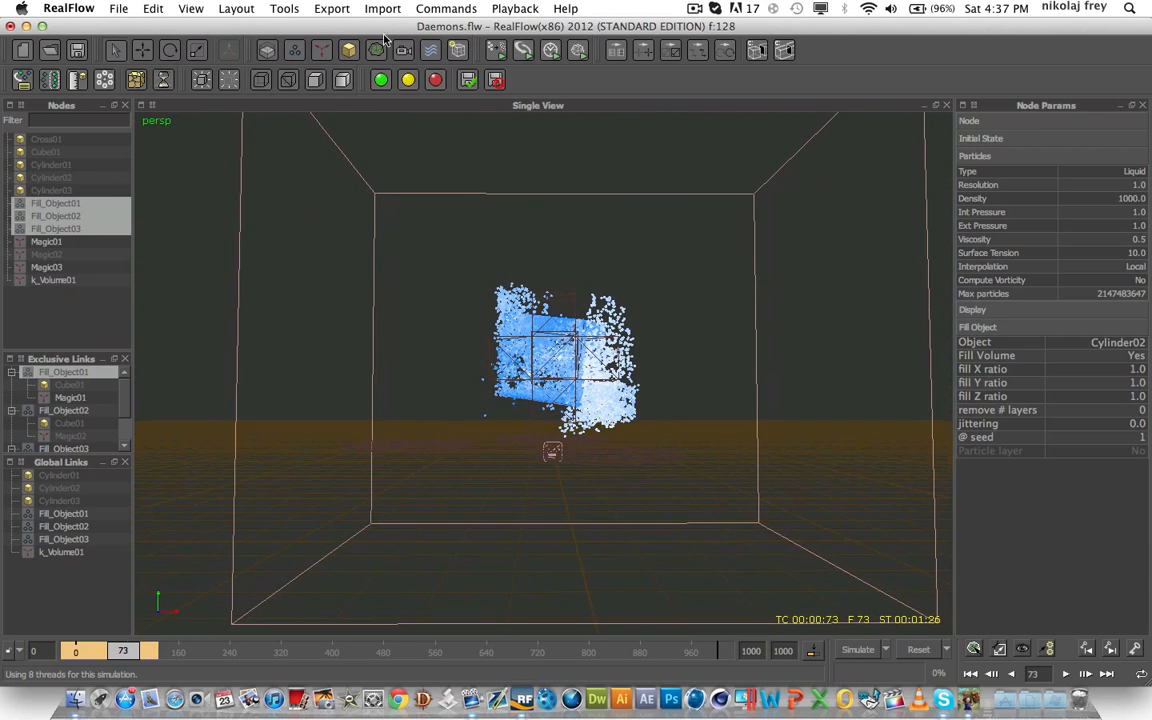
Step: Add a plane at the origin and scale it up along X and Z into a large ground surface
{"action": "left_click", "coordinate": [350, 52]}
{"action": "left_click", "coordinate": [408, 238]}
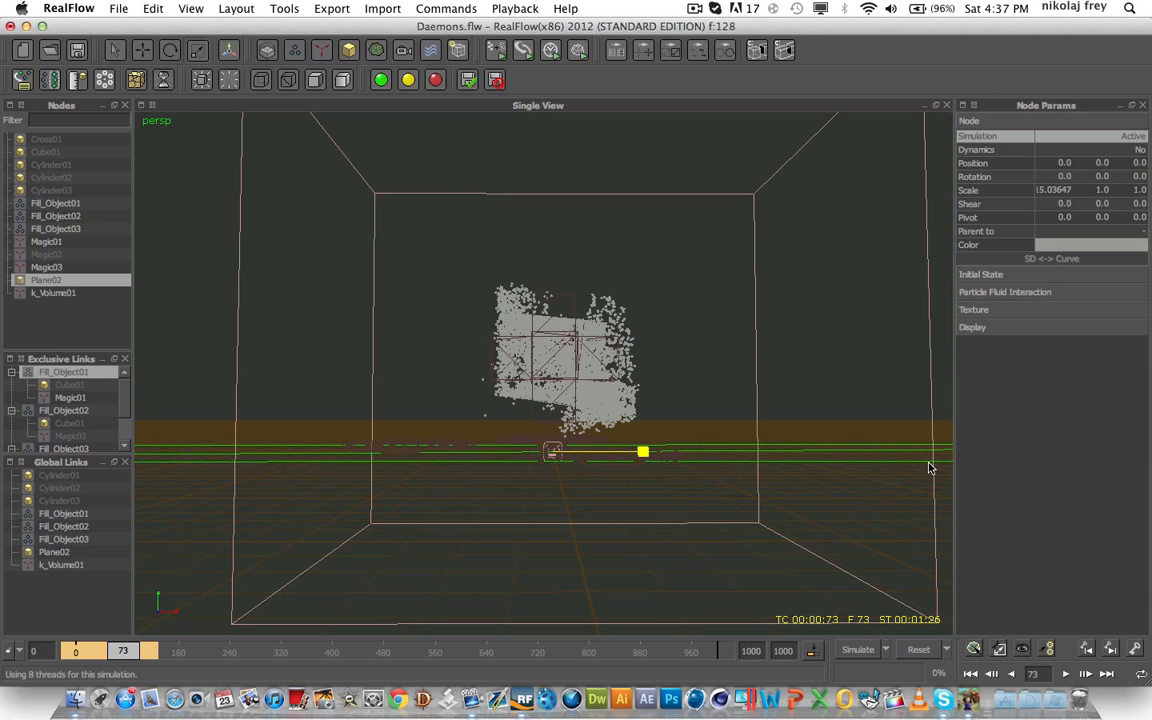
{"action": "left_click_drag", "start_coordinate": [541, 449], "coordinate": [582, 484], "text": "alt"}
{"action": "left_click_drag", "start_coordinate": [496, 396], "coordinate": [399, 314]}
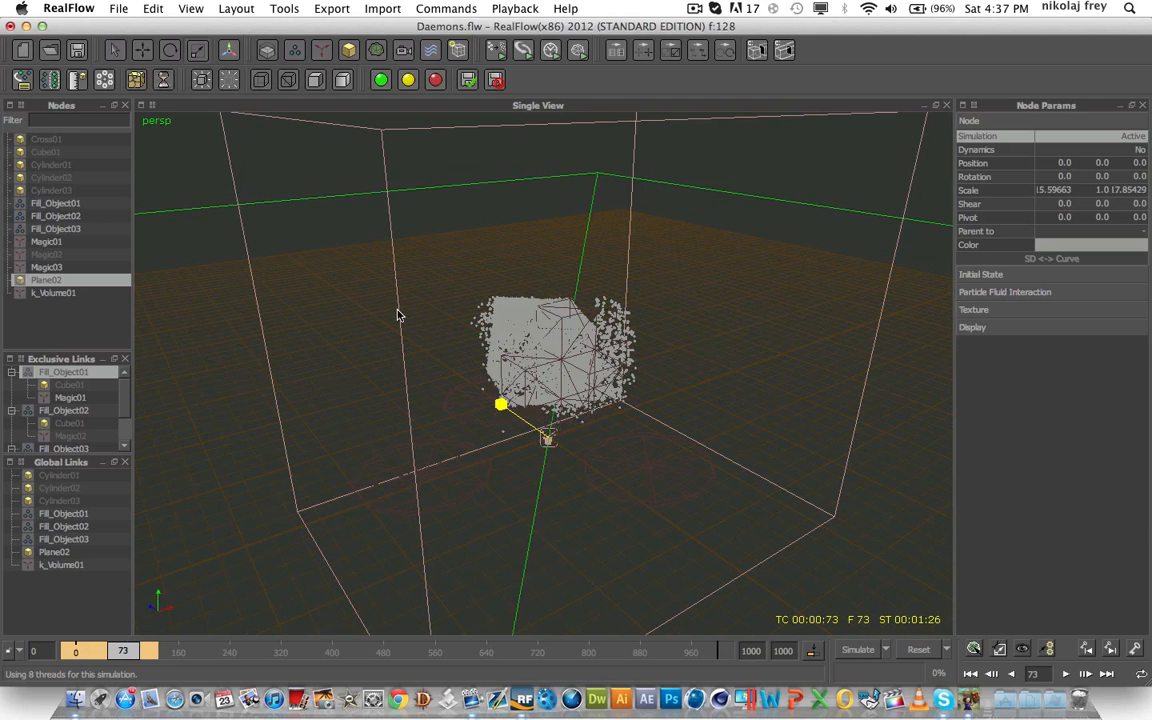
{"action": "left_click_drag", "start_coordinate": [674, 468], "coordinate": [555, 410], "text": "alt"}
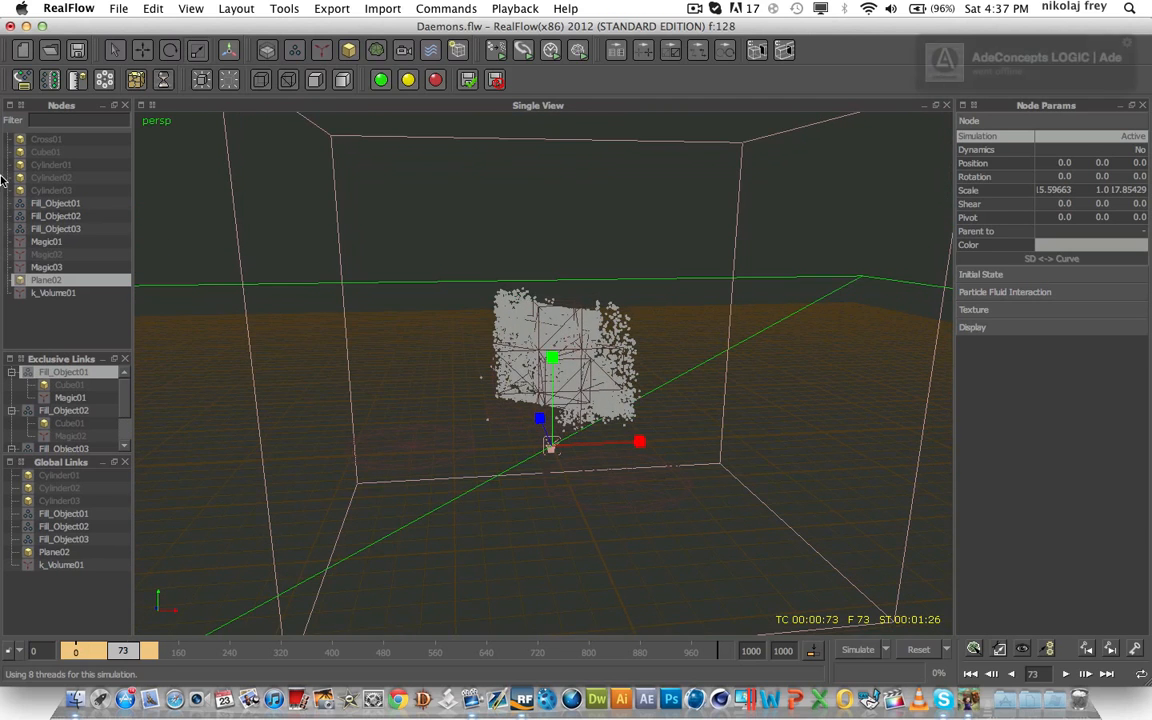
Step: Widen k_Volume01 to a scale of about 44.7 in X and 44.3 in Z
{"action": "left_click", "coordinate": [52, 229]}
{"action": "left_click", "coordinate": [56, 207], "text": "shift"}
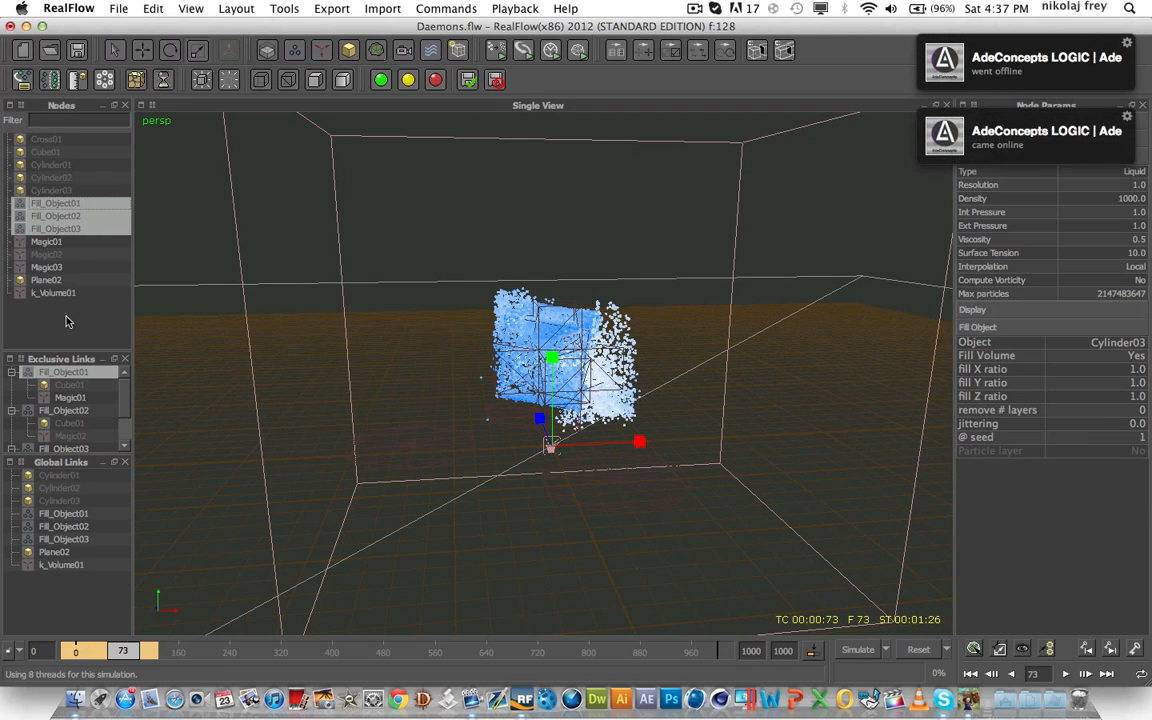
{"action": "left_click", "coordinate": [55, 293]}
{"action": "scroll", "coordinate": [420, 330], "scroll_direction": "down", "scroll_amount": 3}
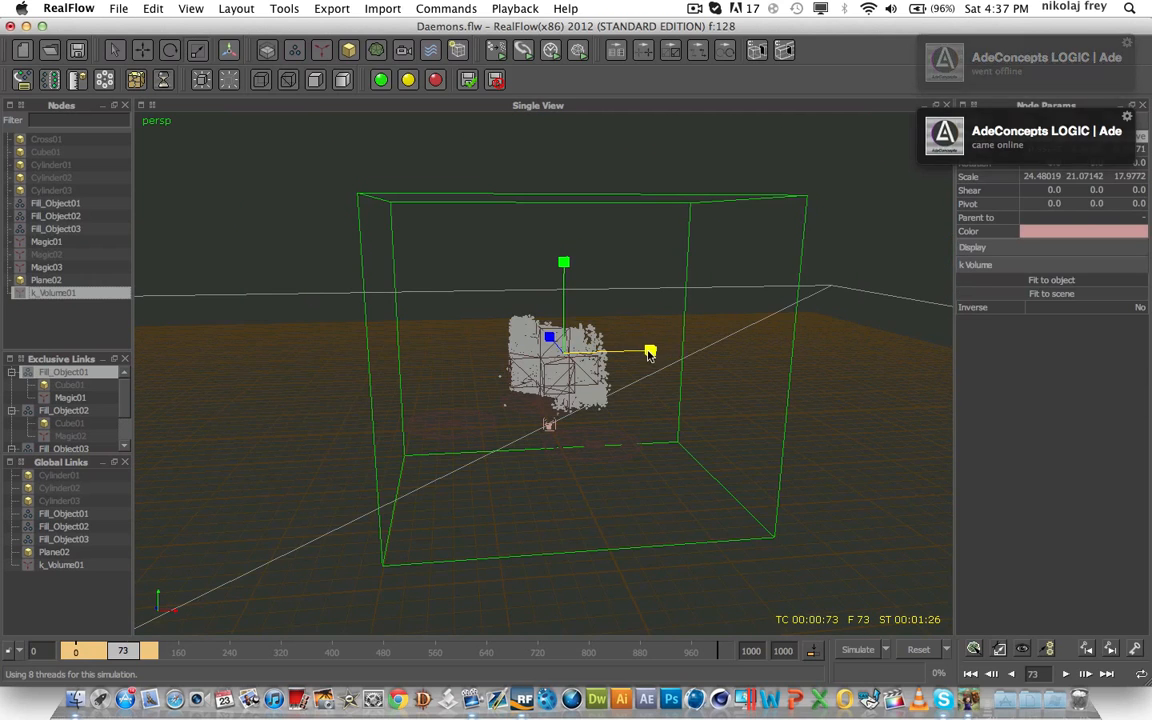
{"action": "left_click_drag", "start_coordinate": [650, 351], "coordinate": [285, 287]}
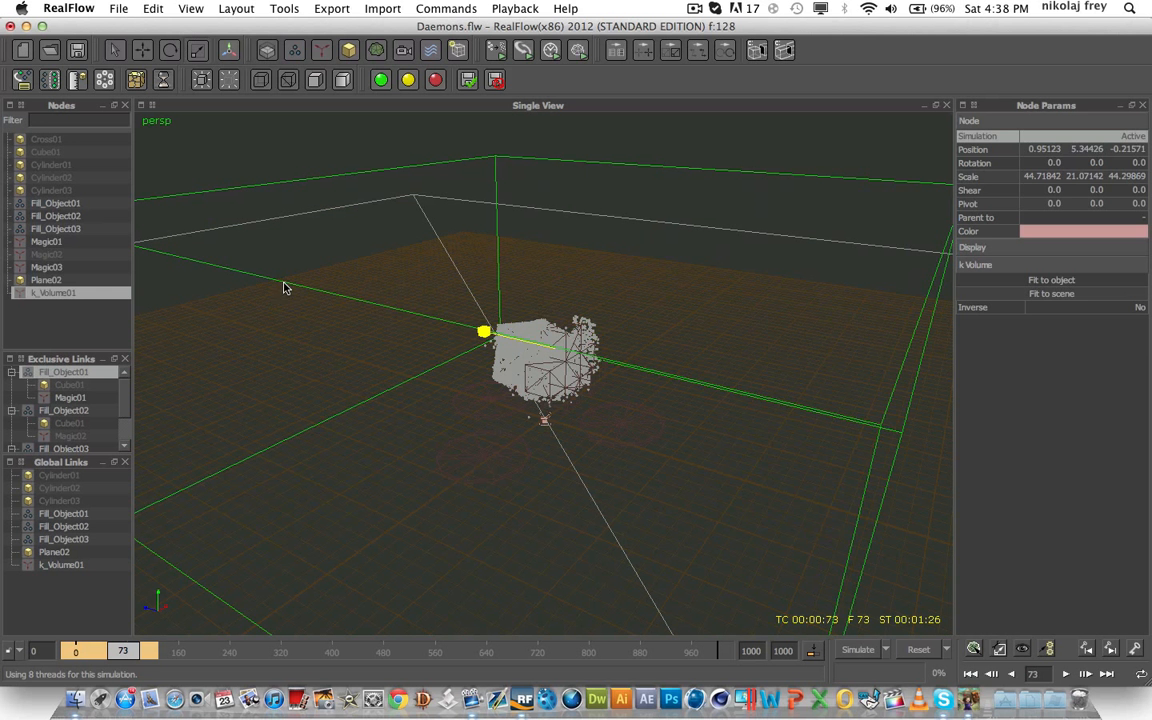
Step: Highlight the three emitters, resume the simulation from frame 73 over the cached frames and stop it at frame 86
{"action": "left_click", "coordinate": [45, 229]}
{"action": "left_click", "coordinate": [45, 204], "text": "shift"}
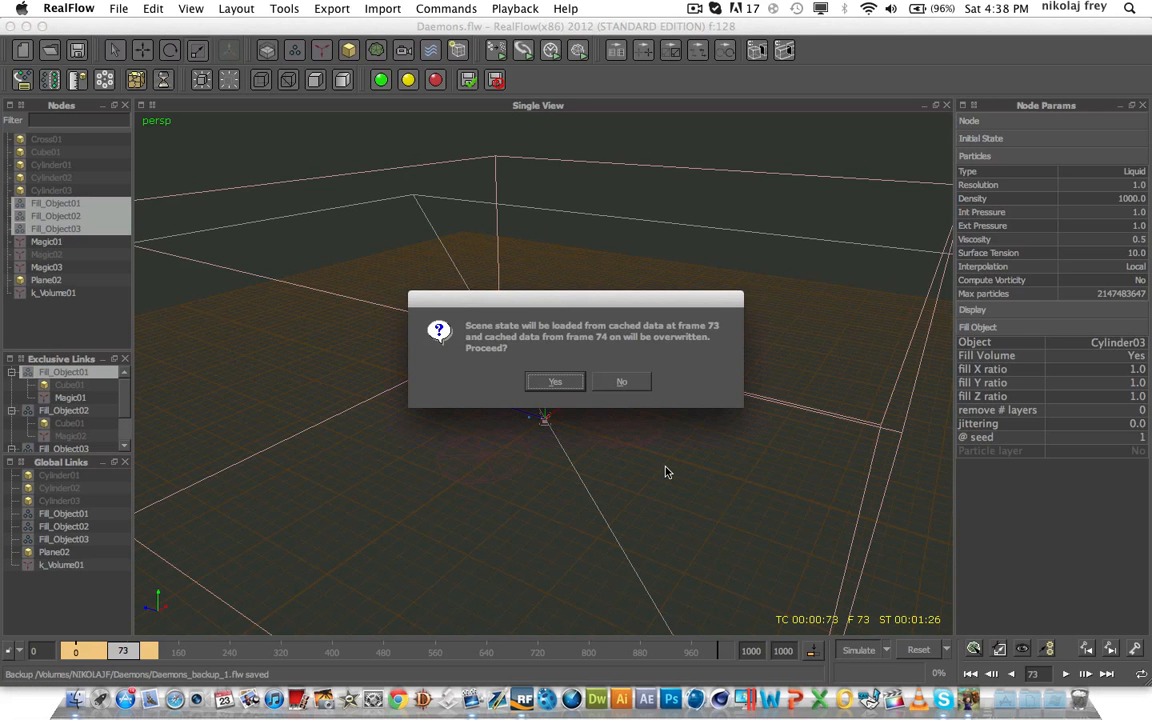
{"action": "key", "text": "Return"}
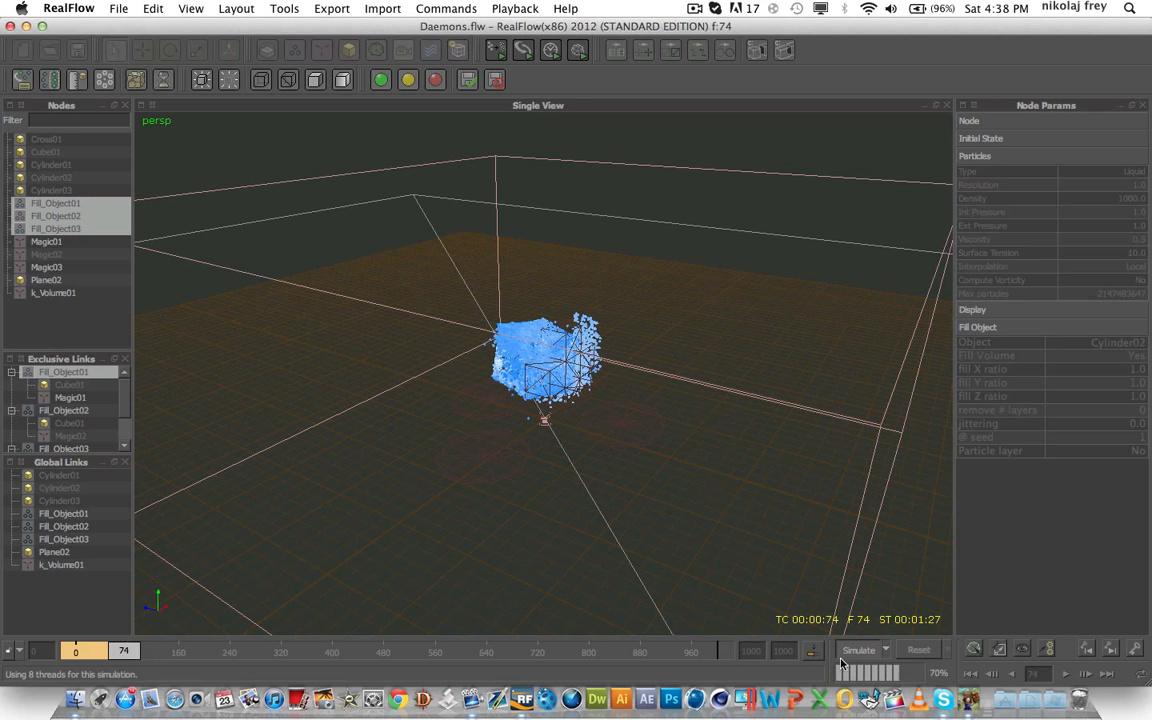
{"action": "scroll", "coordinate": [557, 386], "scroll_direction": "up", "scroll_amount": 5}
{"action": "left_click_drag", "start_coordinate": [557, 386], "coordinate": [480, 370], "text": "alt"}
{"action": "left_click", "coordinate": [857, 651]}
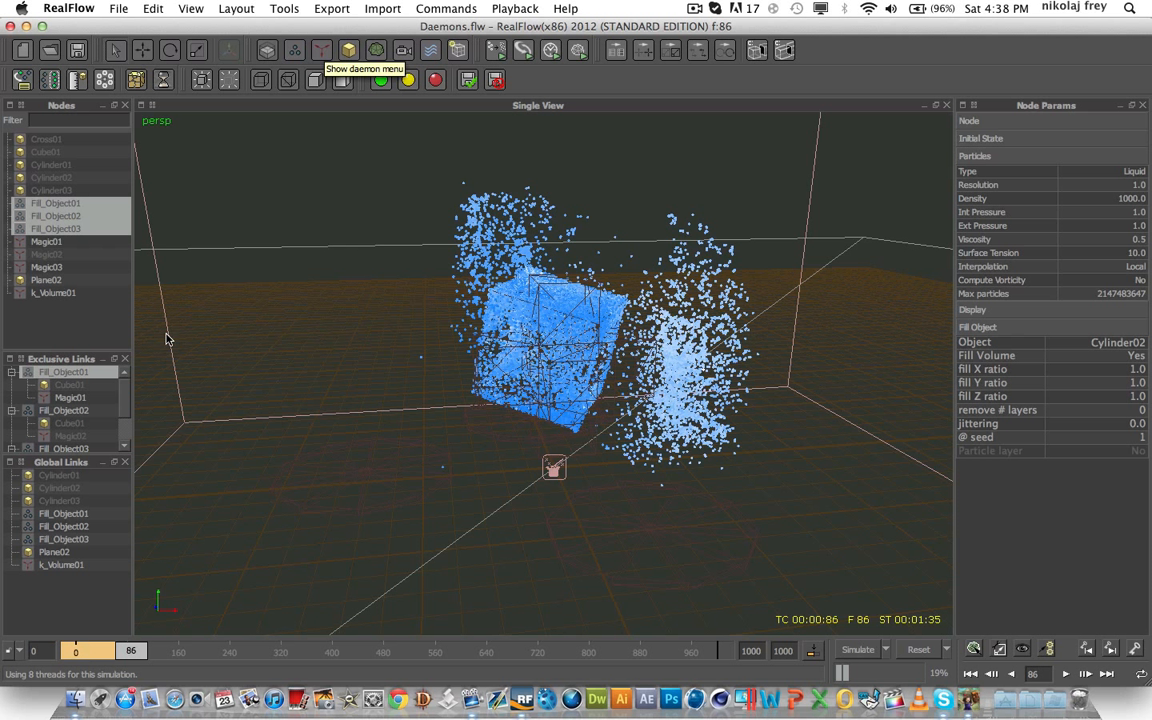
Step: Review the emitters' exclusive links and return the timeline to frame 76
{"action": "scroll", "coordinate": [52, 427], "scroll_direction": "down", "scroll_amount": 1}
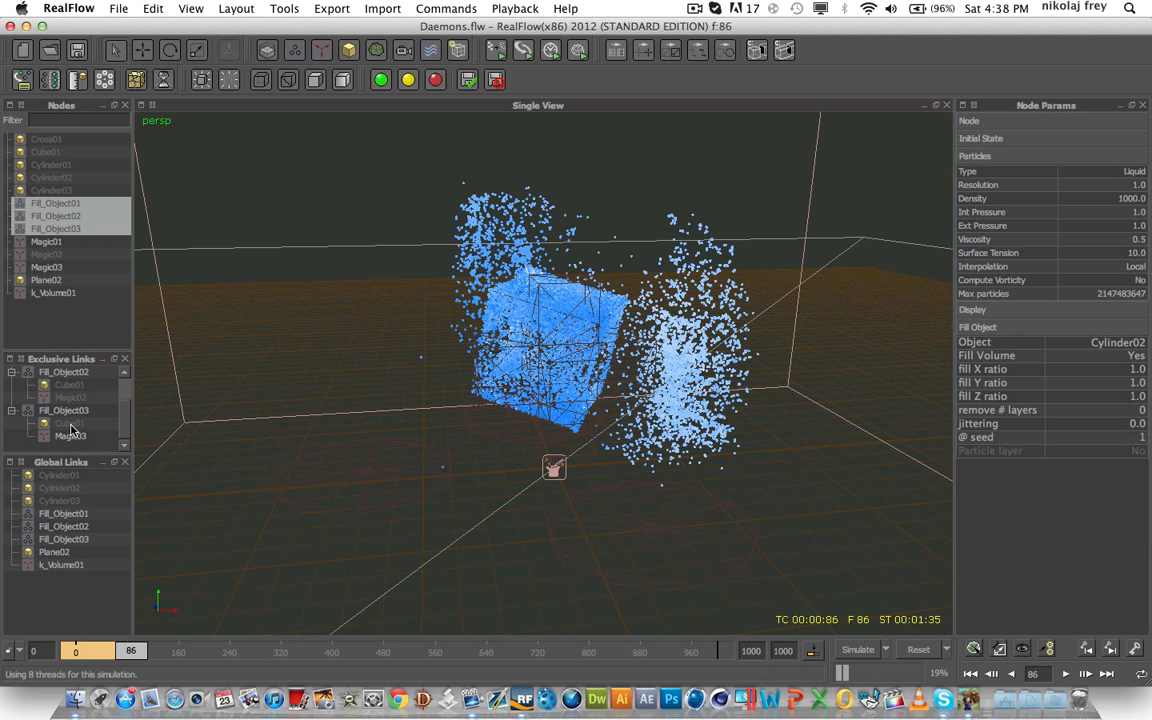
{"action": "scroll", "coordinate": [71, 430], "scroll_direction": "up", "scroll_amount": 3}
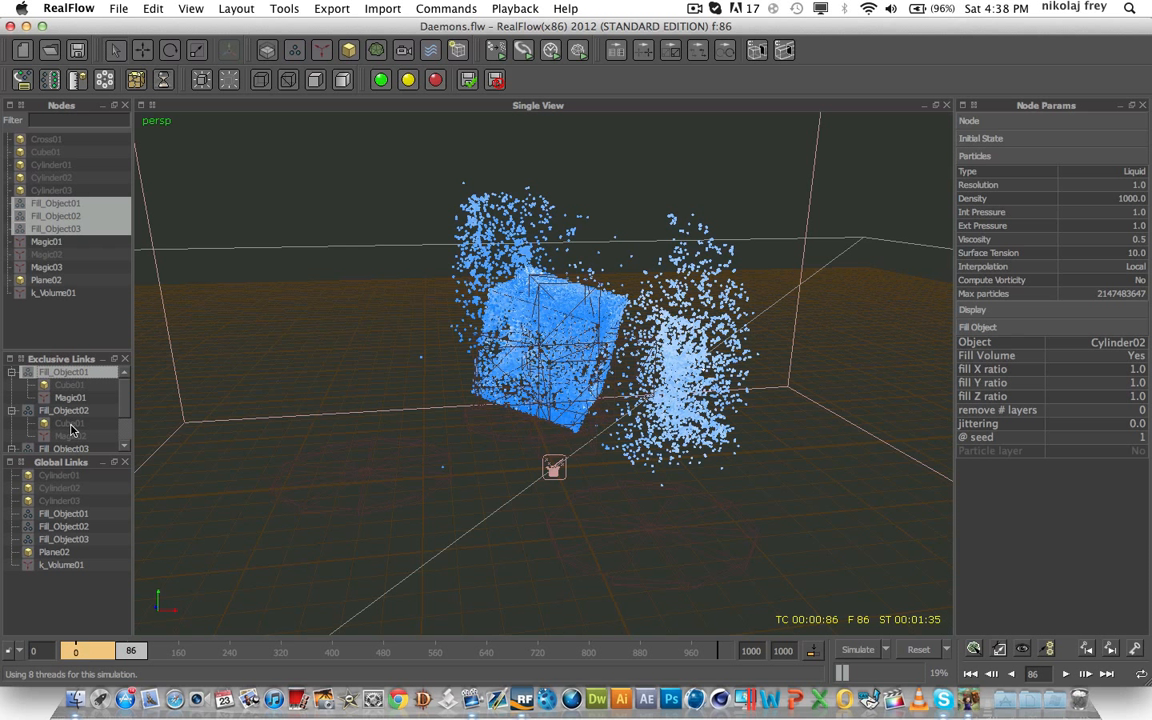
{"action": "scroll", "coordinate": [71, 430], "scroll_direction": "down", "scroll_amount": 1}
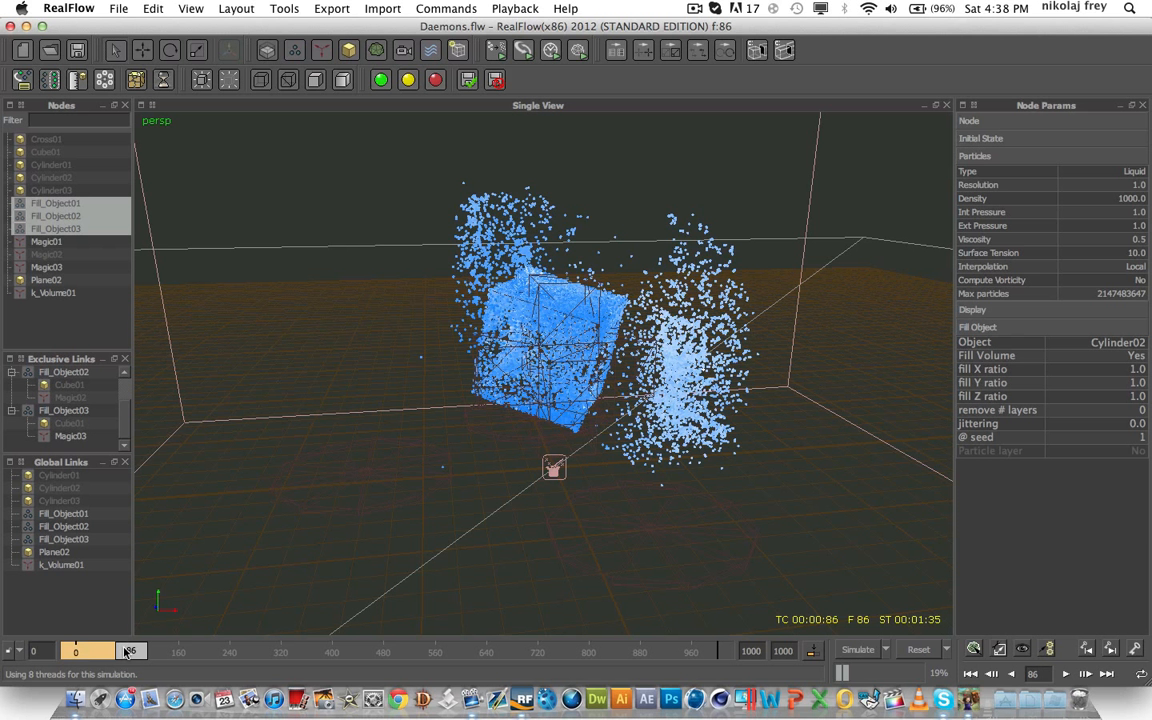
{"action": "left_click_drag", "start_coordinate": [127, 652], "coordinate": [125, 654]}
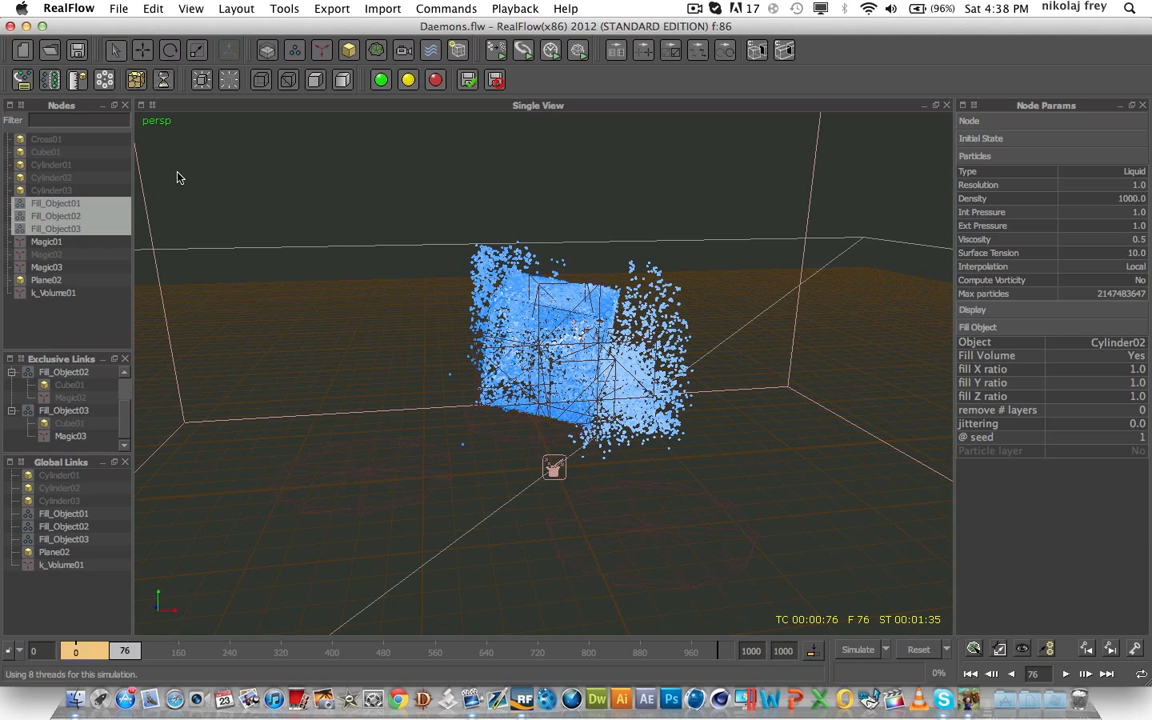
Step: Add a Gravity daemon and duplicate it twice
{"action": "left_click", "coordinate": [322, 52]}
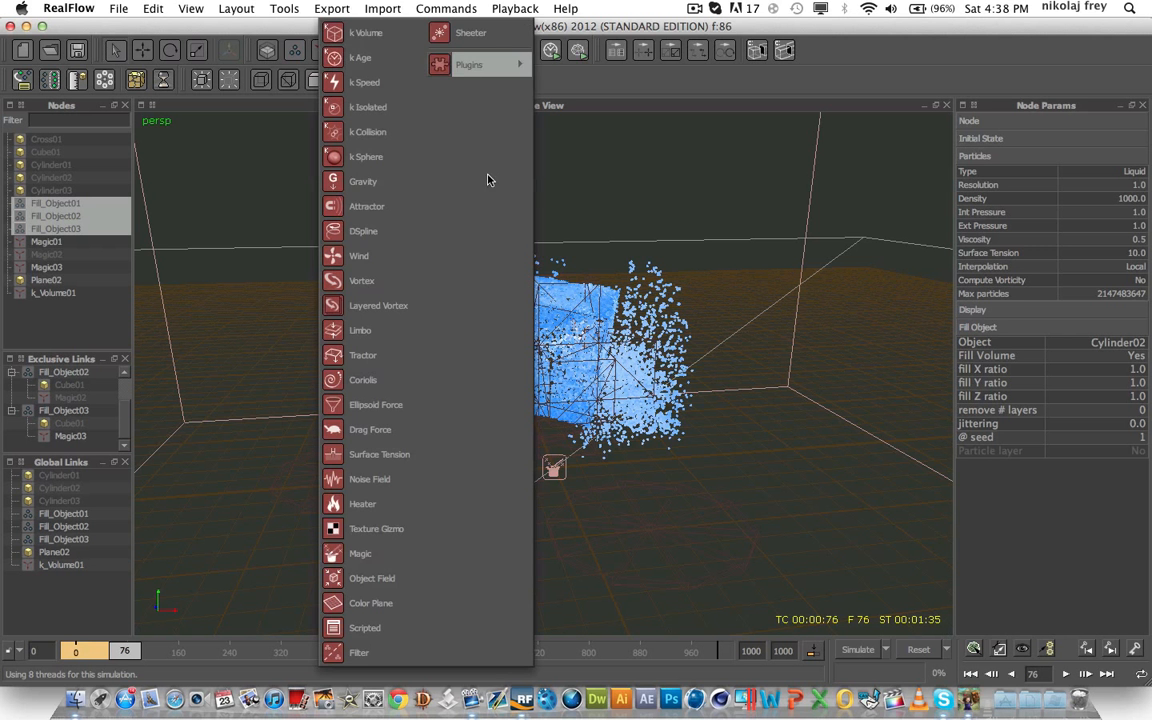
{"action": "left_click", "coordinate": [348, 165]}
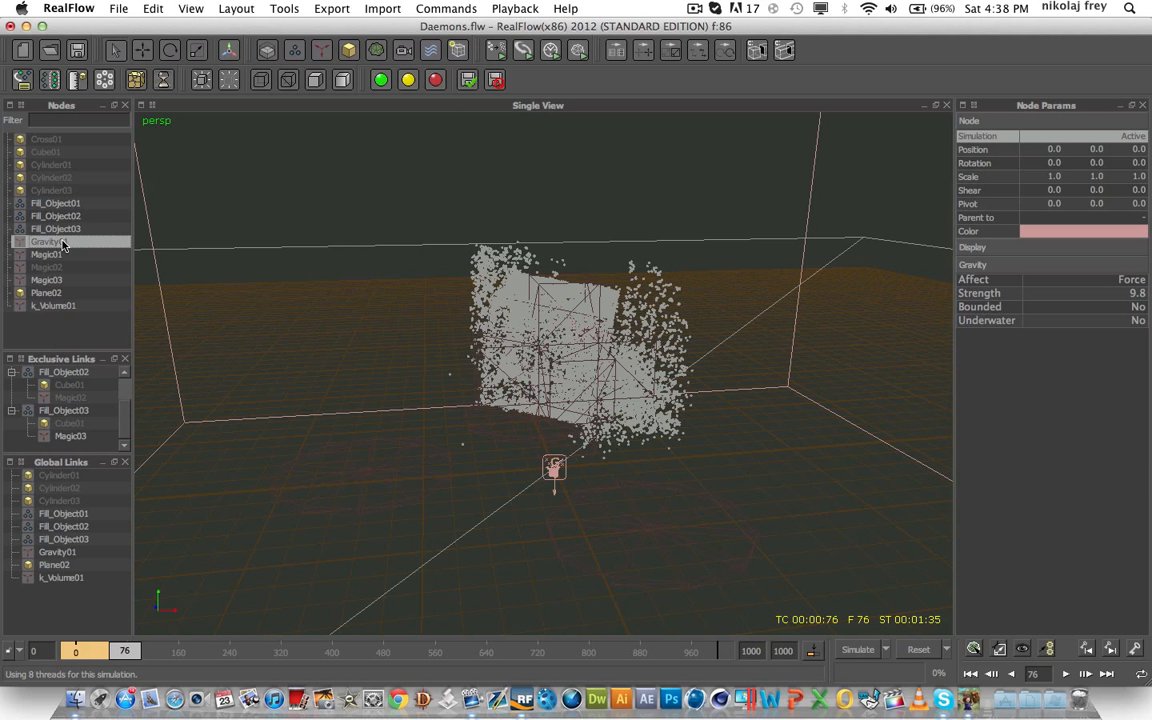
{"action": "key", "text": "super+d"}
{"action": "key", "text": "super+d"}
Step: Link Gravity03, Gravity02 and Gravity01 exclusively to Fill_Object03, Fill_Object02 and Fill_Object01 respectively
{"action": "left_click_drag", "start_coordinate": [58, 271], "coordinate": [72, 412]}
{"action": "left_click_drag", "start_coordinate": [62, 259], "coordinate": [80, 374]}
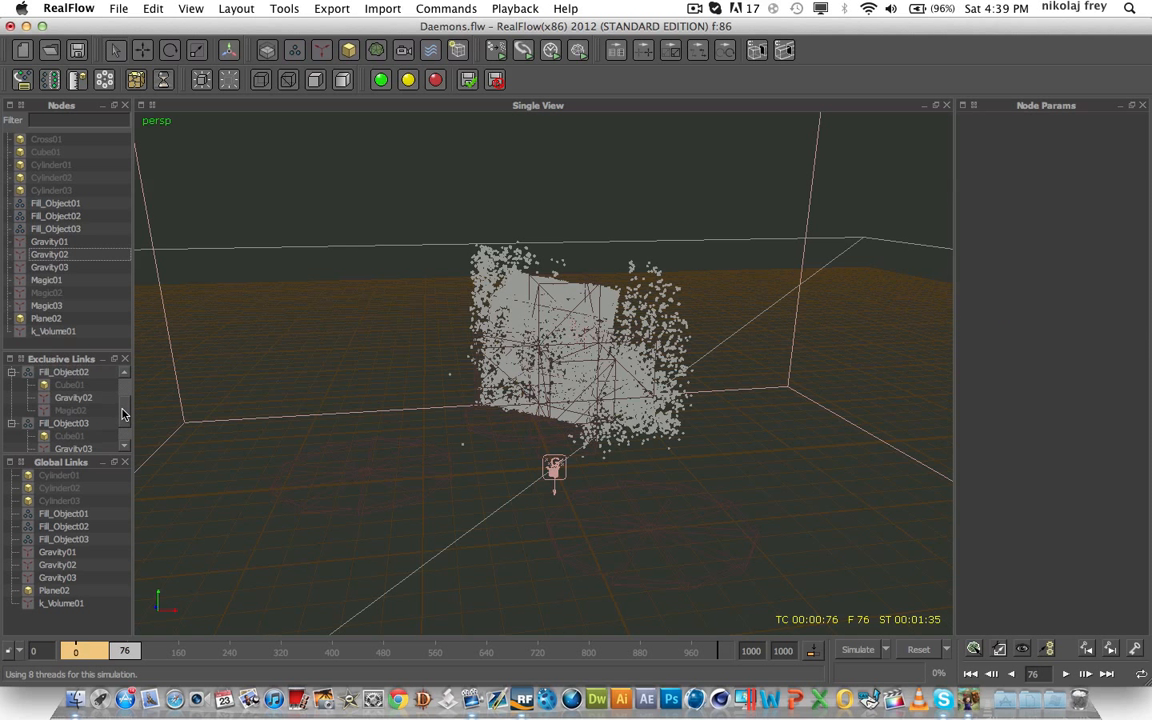
{"action": "scroll", "coordinate": [122, 398], "scroll_direction": "up", "scroll_amount": 2}
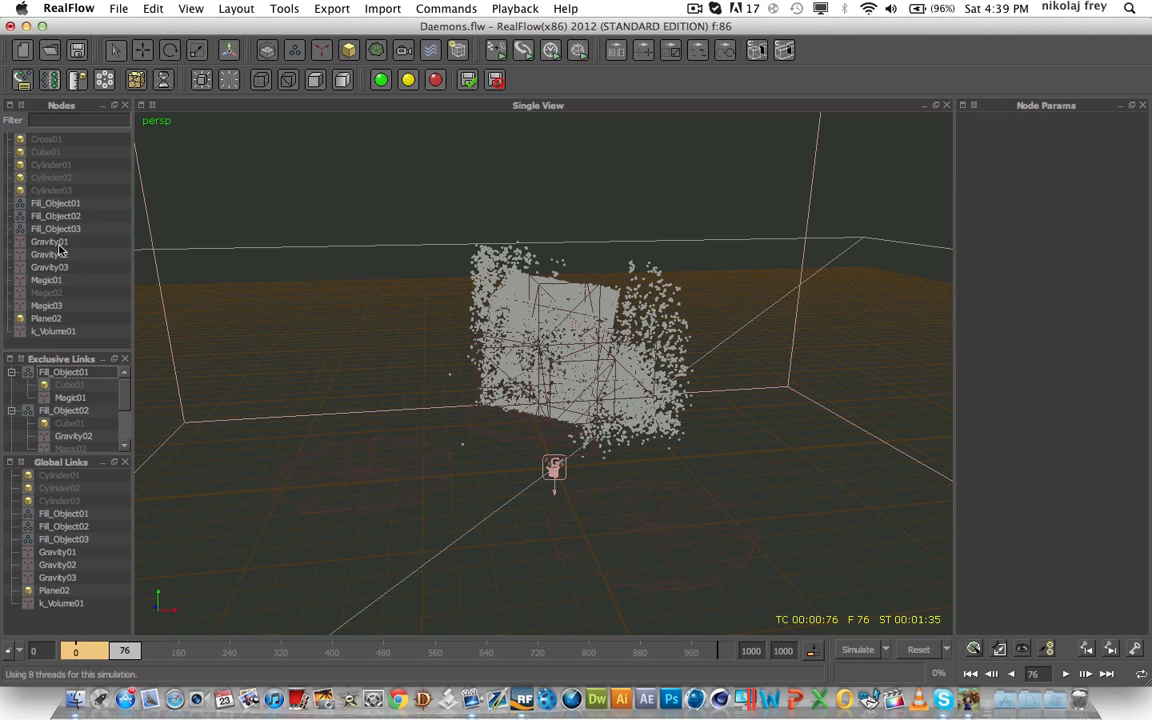
{"action": "left_click_drag", "start_coordinate": [58, 244], "coordinate": [68, 372]}
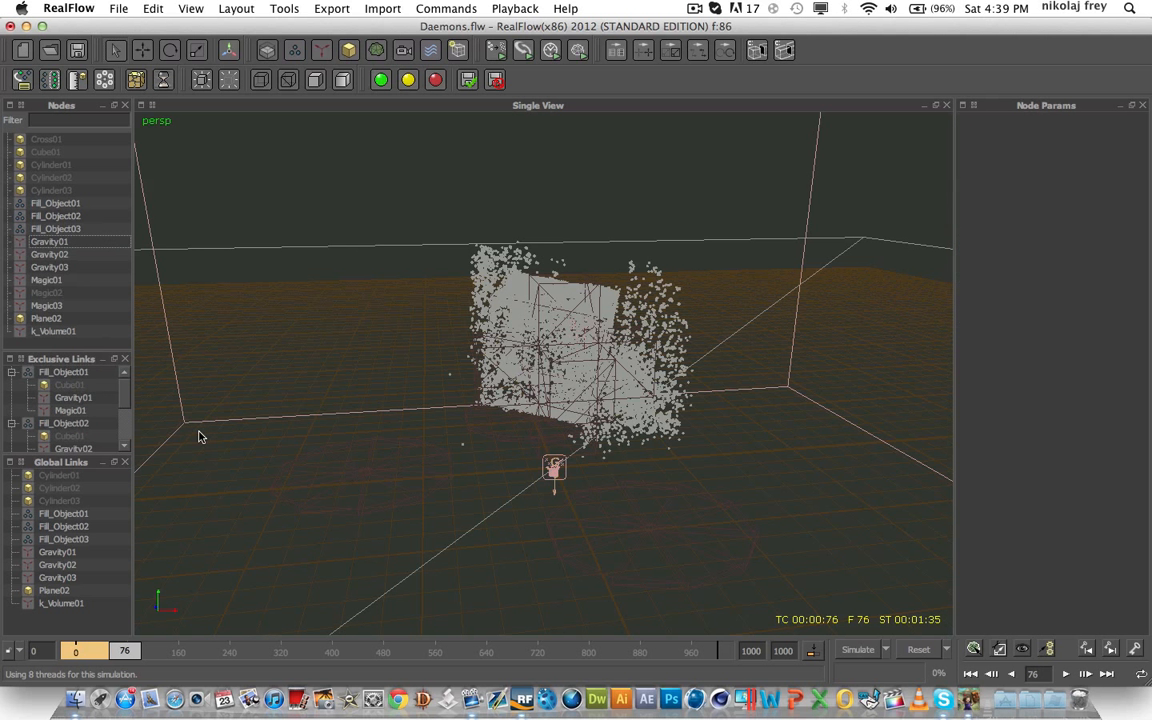
Step: Set the simulation state of Gravity01 to Inactive
{"action": "left_click", "coordinate": [76, 399]}
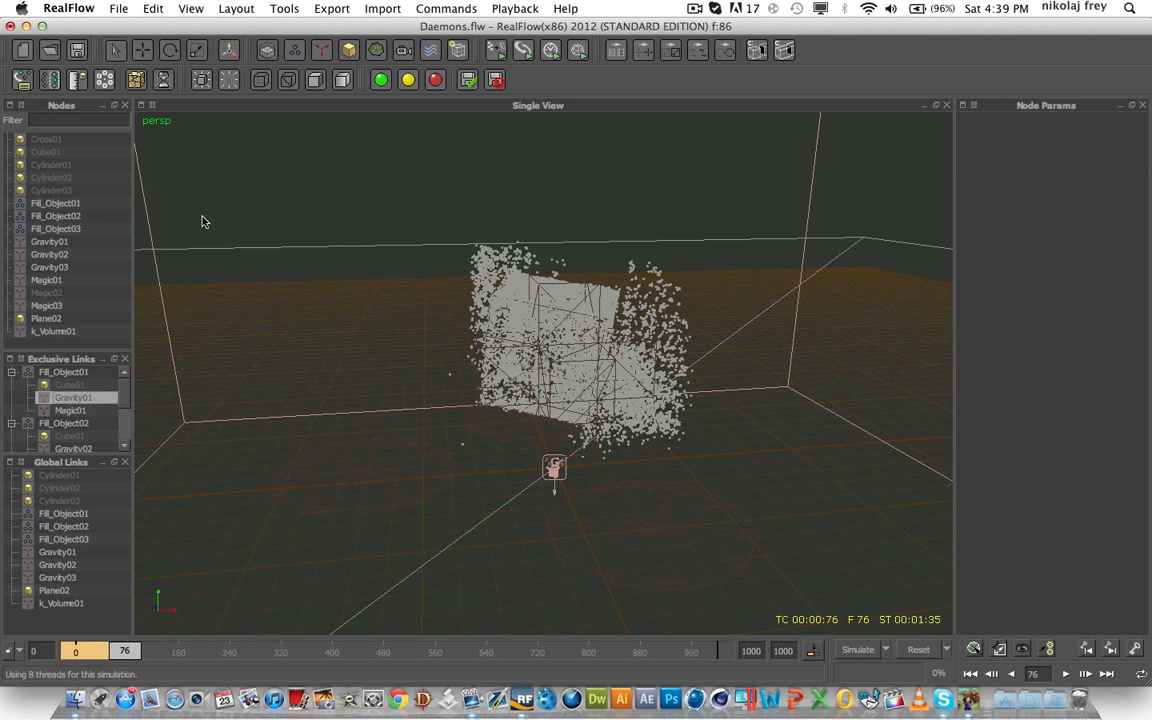
{"action": "left_click", "coordinate": [58, 244]}
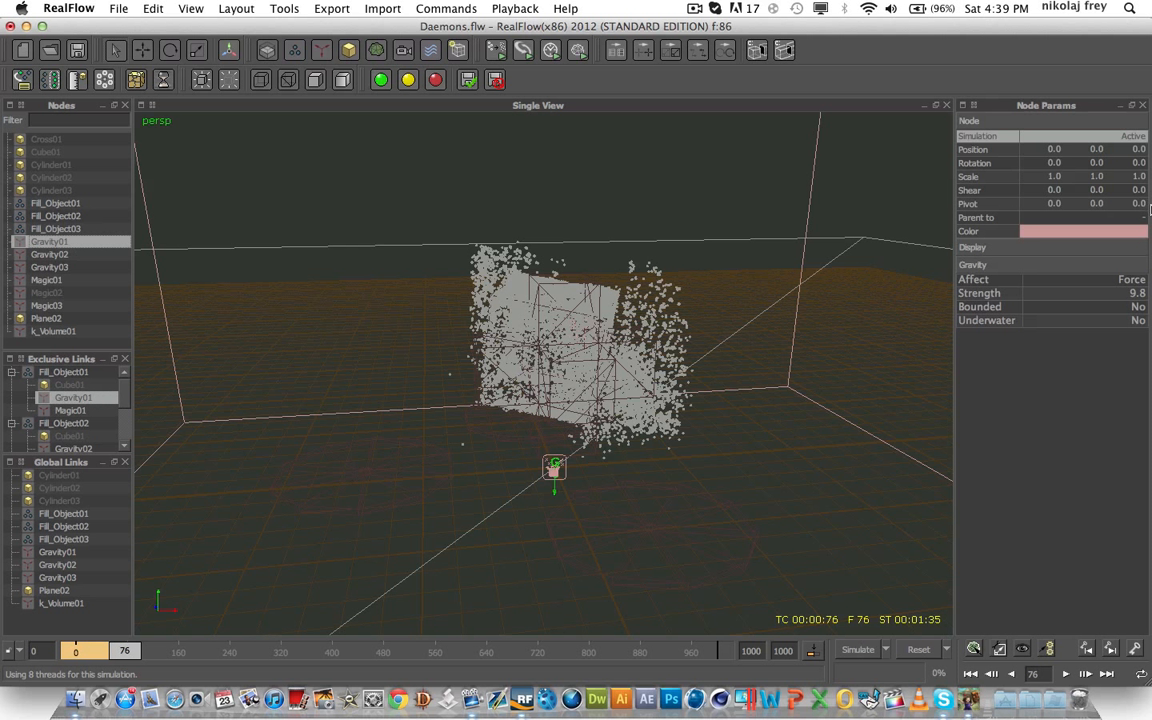
{"action": "left_click", "coordinate": [1139, 137]}
{"action": "left_click", "coordinate": [1139, 137]}
{"action": "left_click", "coordinate": [1061, 152]}
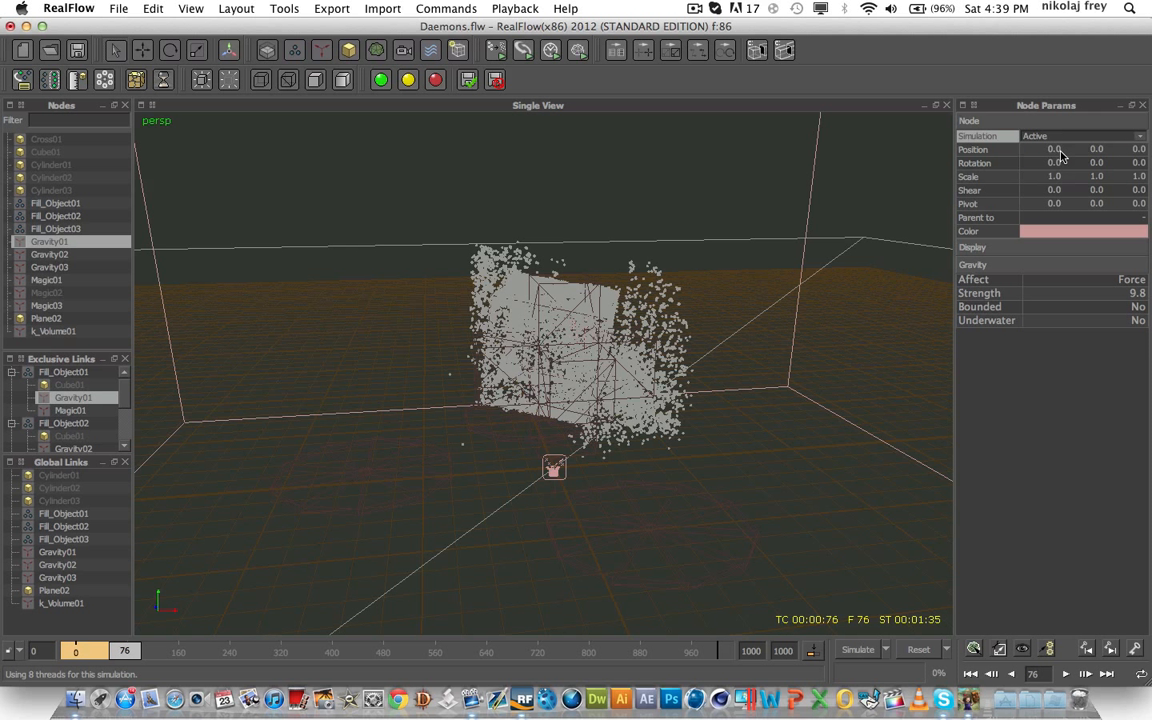
Step: Set the simulation state of Gravity02 and Gravity03 to Inactive
{"action": "left_click", "coordinate": [72, 256]}
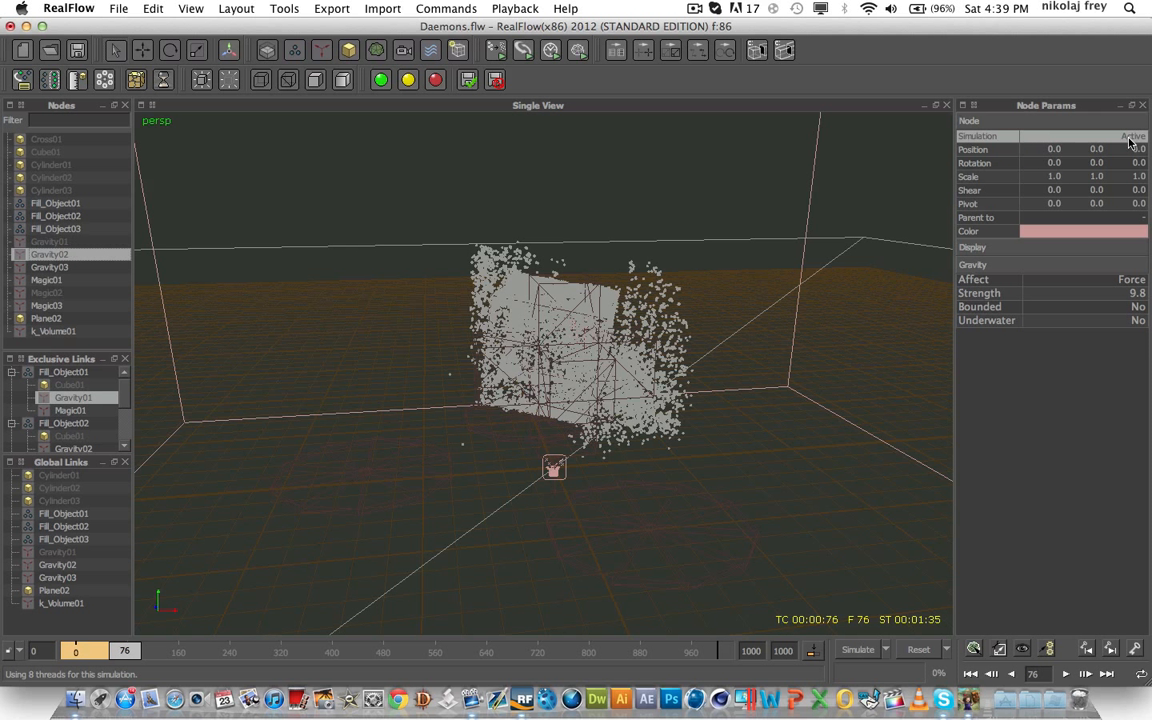
{"action": "left_click", "coordinate": [1130, 140]}
{"action": "left_click", "coordinate": [1130, 140]}
{"action": "left_click", "coordinate": [1061, 151]}
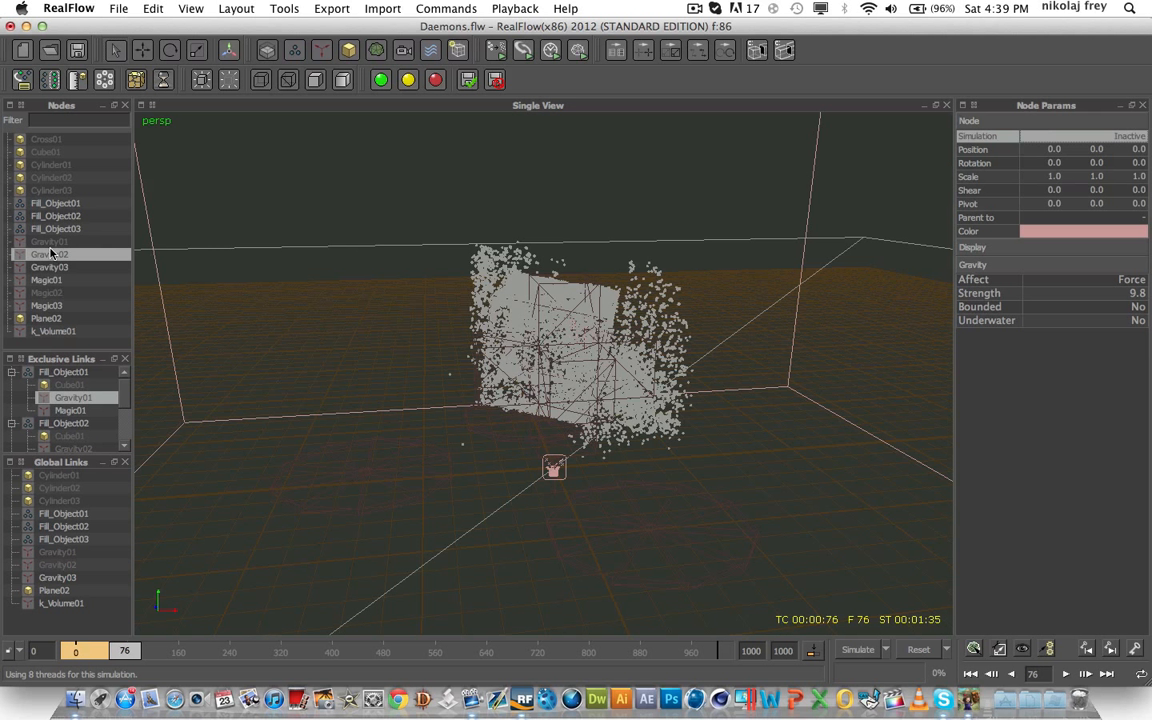
{"action": "left_click", "coordinate": [55, 267]}
{"action": "left_click", "coordinate": [1138, 138]}
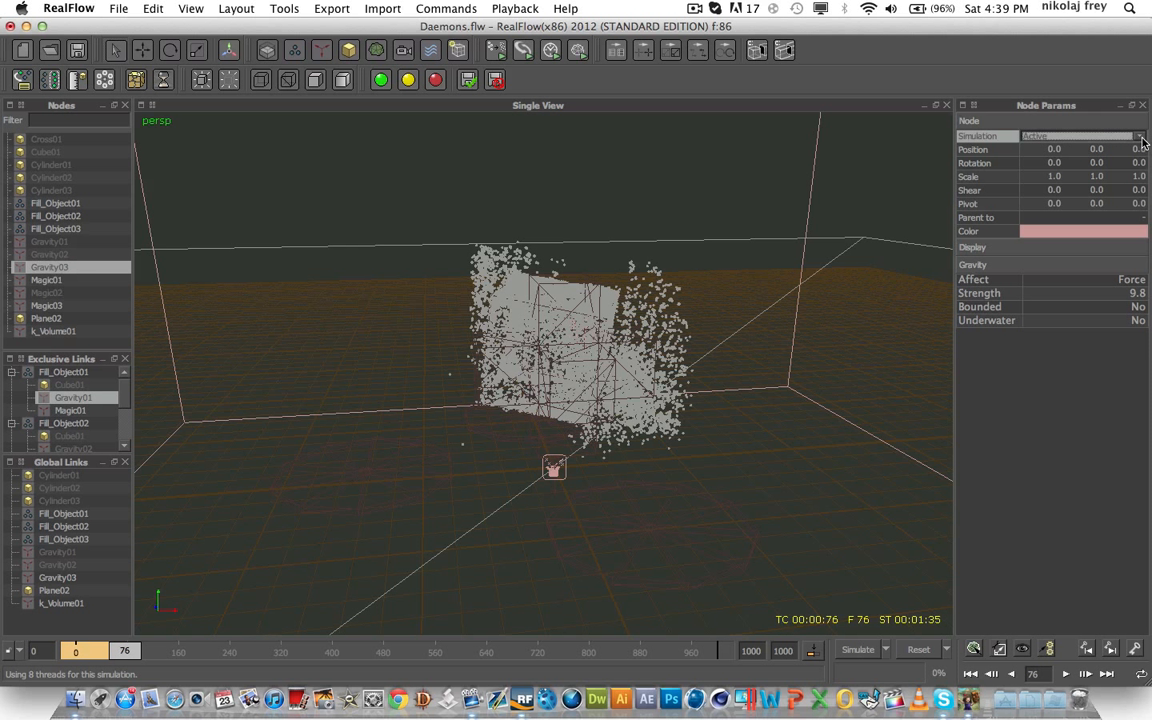
{"action": "left_click", "coordinate": [1138, 138]}
{"action": "left_click", "coordinate": [1066, 151]}
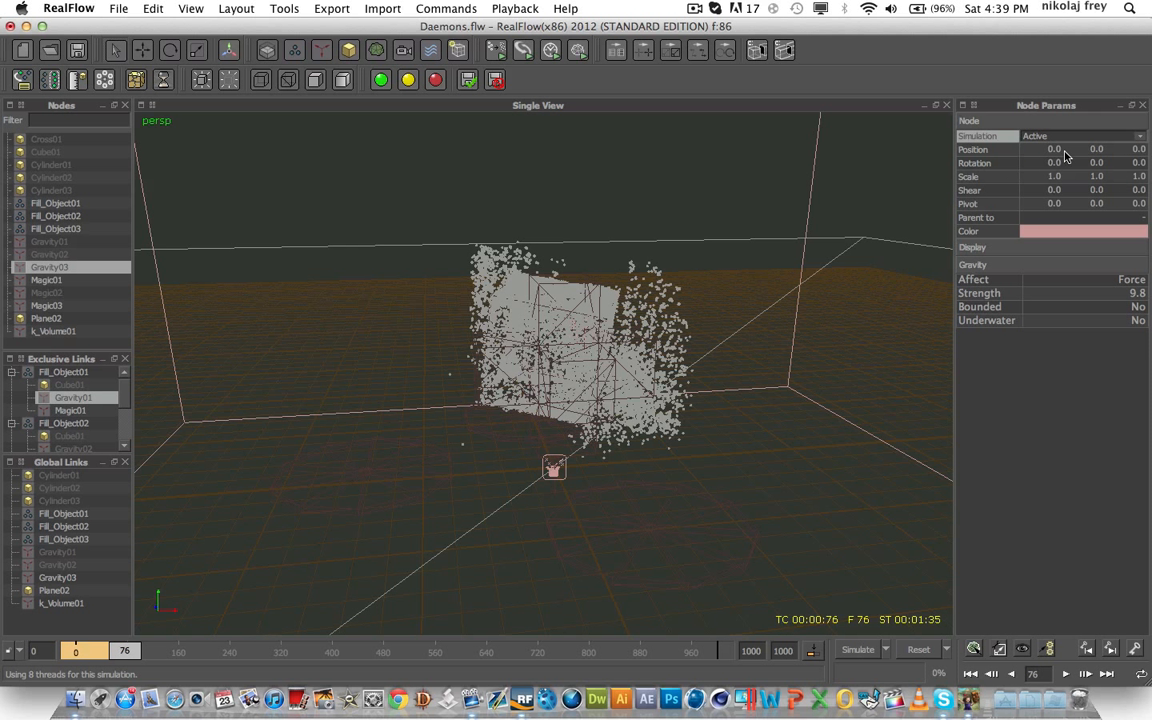
Step: Remove Gravity03, Gravity02 and Gravity01 from the global links
{"action": "left_click", "coordinate": [68, 579]}
{"action": "key", "text": "Delete"}
{"action": "left_click", "coordinate": [73, 568]}
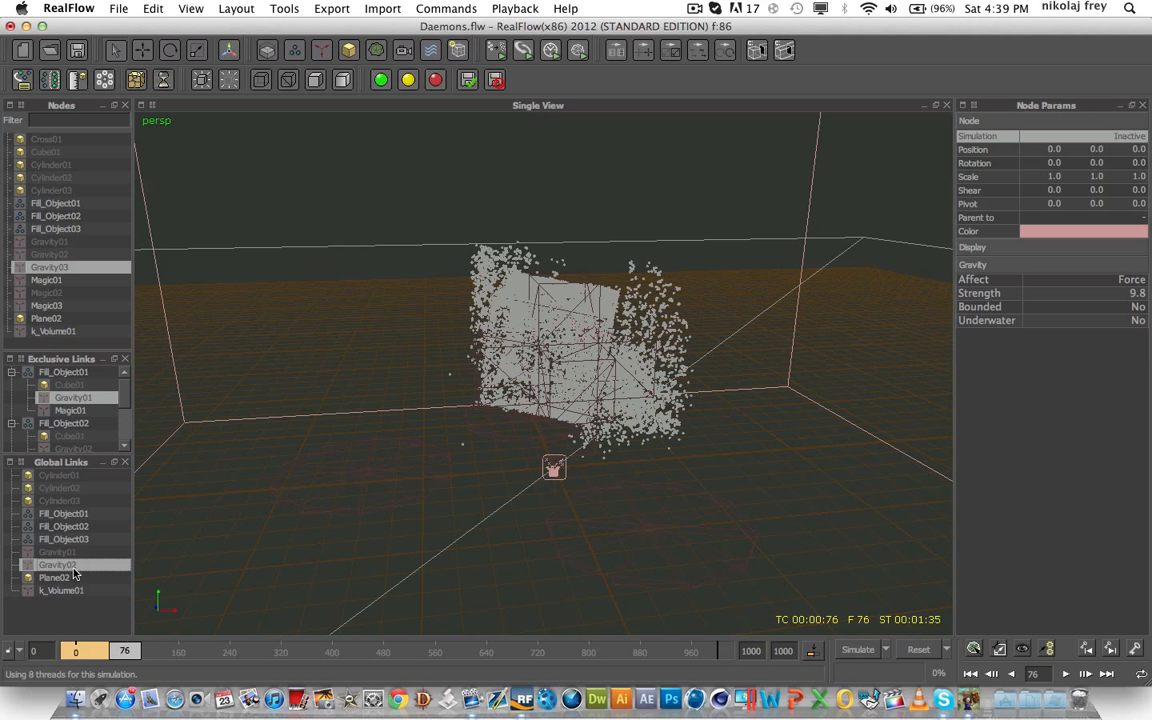
{"action": "key", "text": "Delete"}
{"action": "left_click", "coordinate": [74, 556]}
{"action": "key", "text": "Delete"}
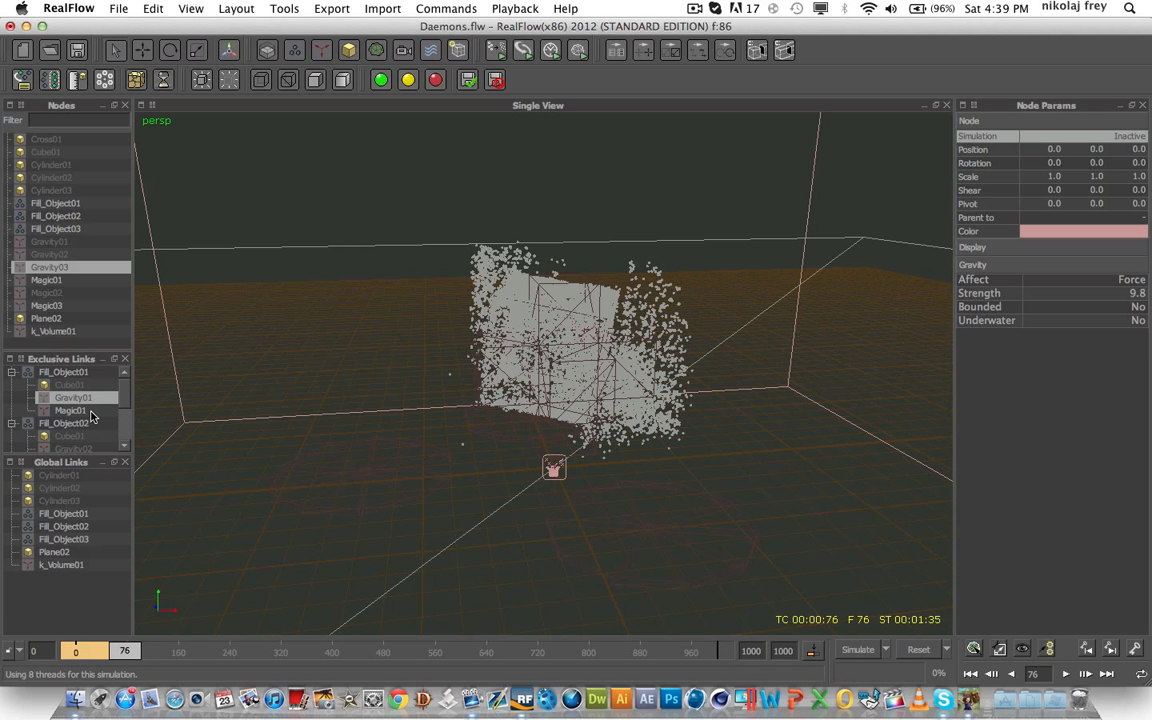
Step: Identify the particles belonging to Fill_Object03 and Fill_Object02 and check the gravity daemons in their exclusive links
{"action": "scroll", "coordinate": [90, 417], "scroll_direction": "down", "scroll_amount": 2}
{"action": "left_click", "coordinate": [69, 398]}
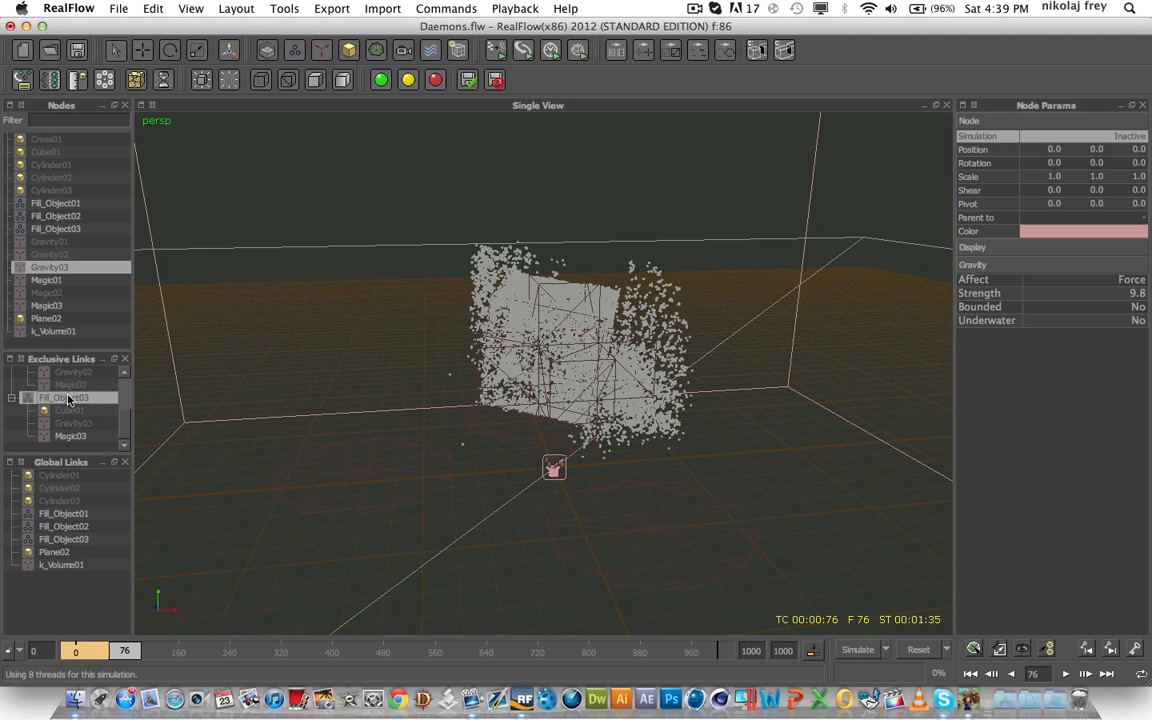
{"action": "left_click", "coordinate": [55, 229]}
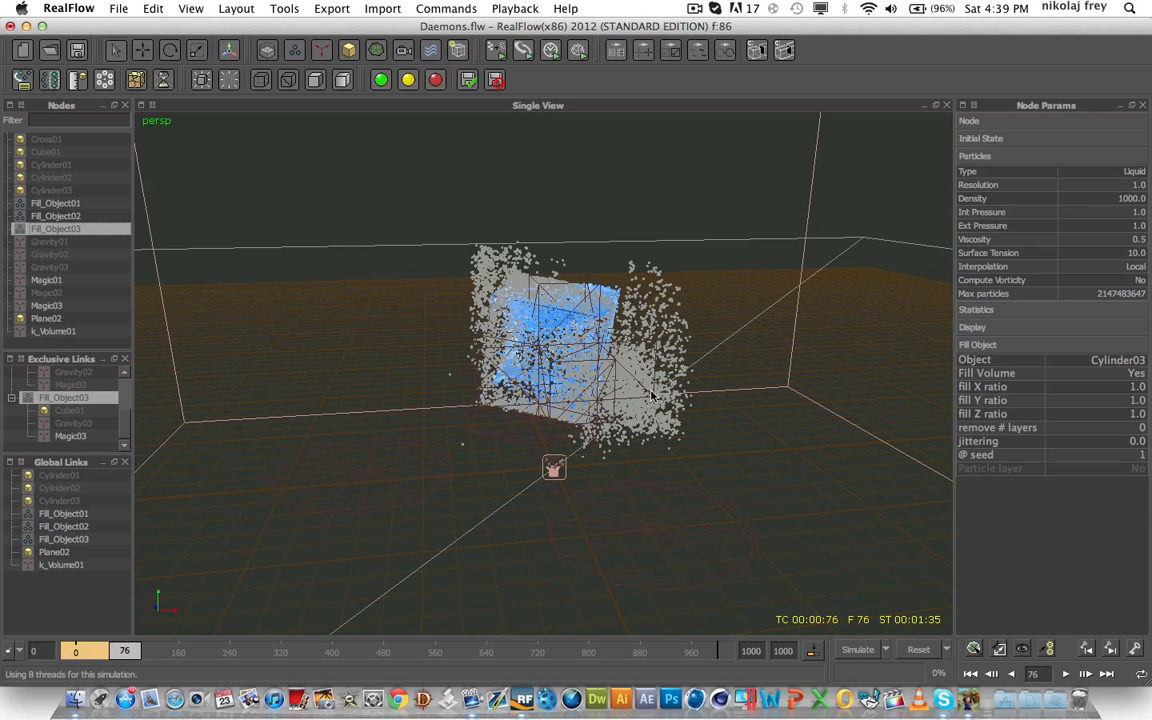
{"action": "left_click", "coordinate": [58, 216]}
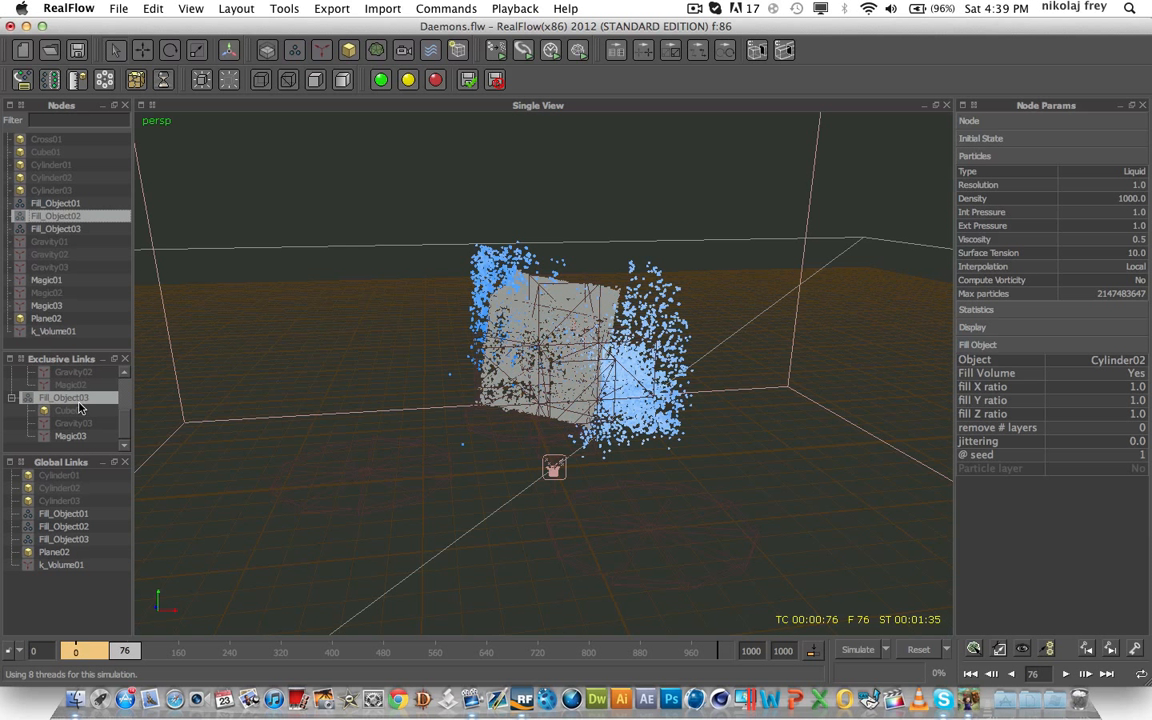
{"action": "scroll", "coordinate": [84, 420], "scroll_direction": "up", "scroll_amount": 2}
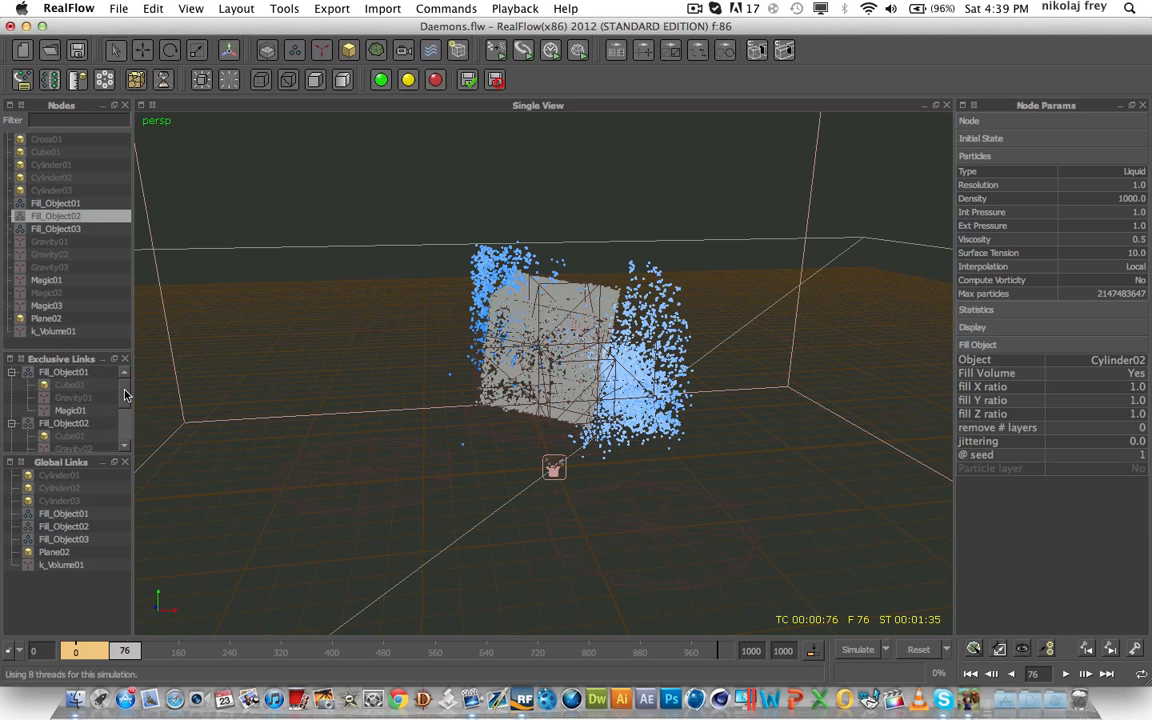
{"action": "scroll", "coordinate": [110, 400], "scroll_direction": "down", "scroll_amount": 2}
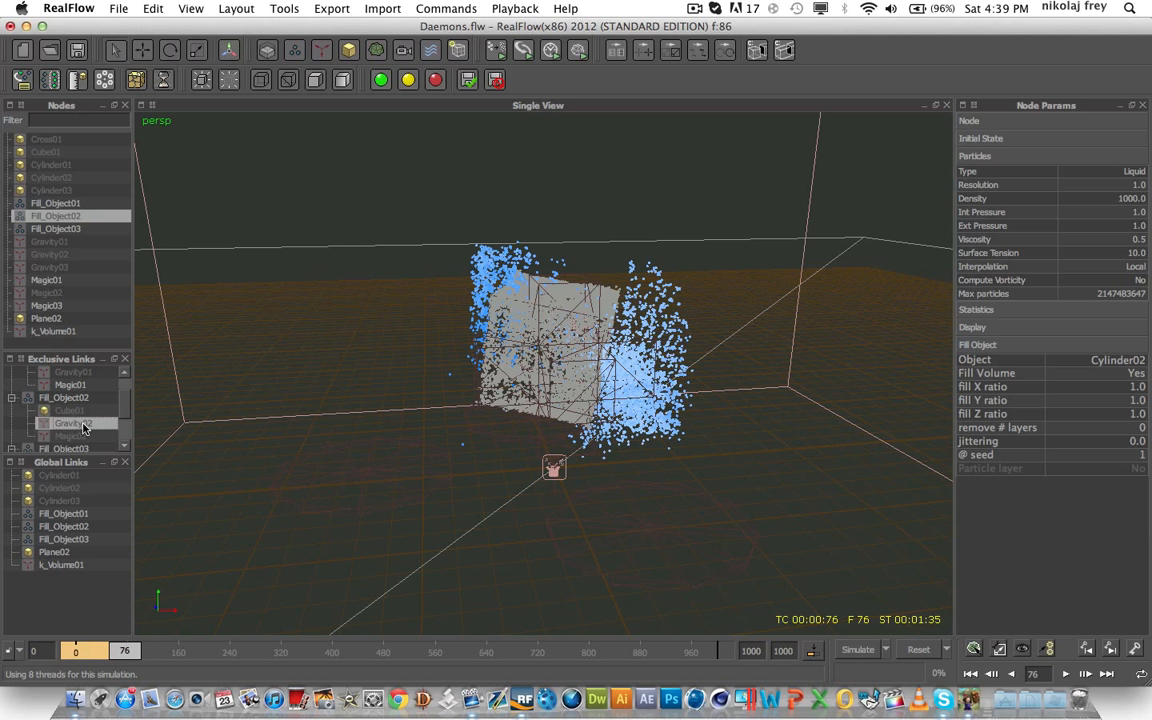
Step: Key Gravity02's Simulation state as Inactive at frame 76, and advance the simulation to frame 77
{"action": "left_click", "coordinate": [969, 121]}
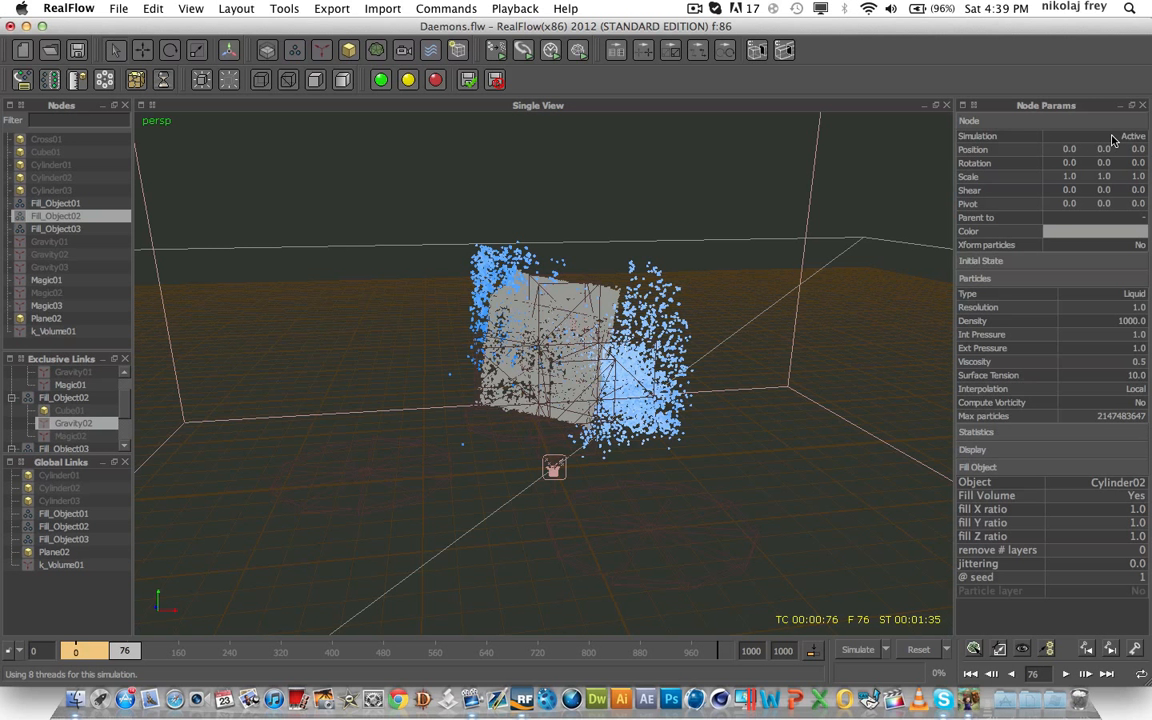
{"action": "left_click", "coordinate": [59, 255]}
{"action": "right_click", "coordinate": [970, 140]}
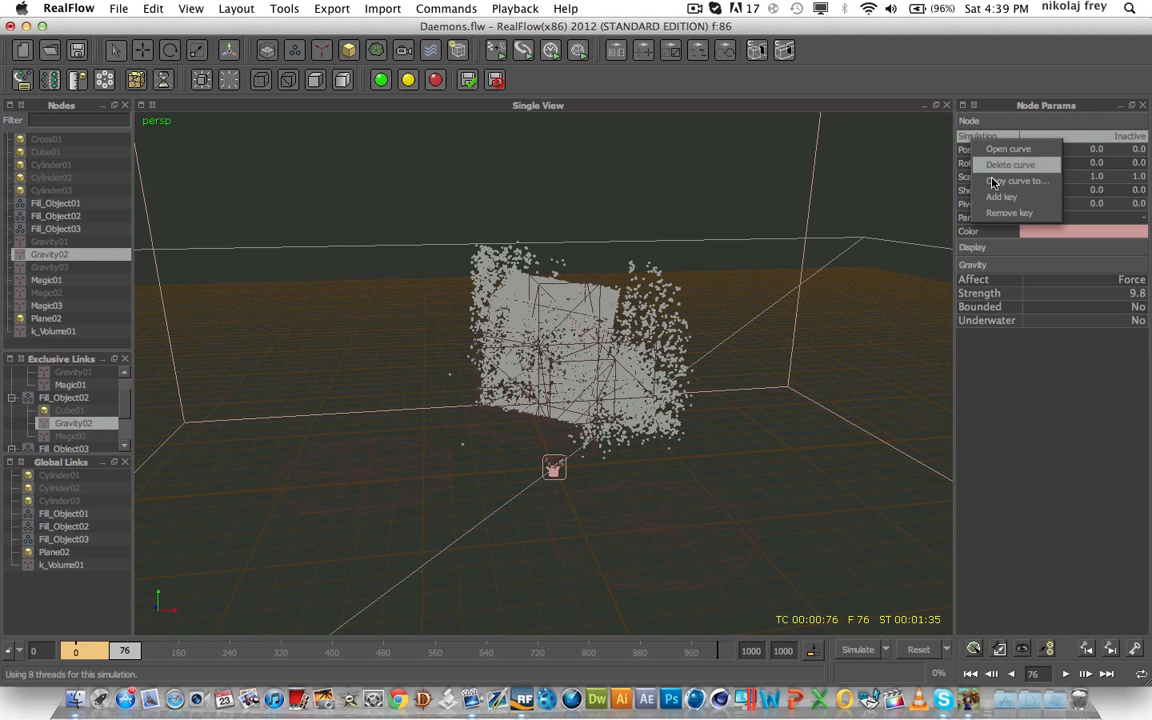
{"action": "left_click", "coordinate": [996, 195]}
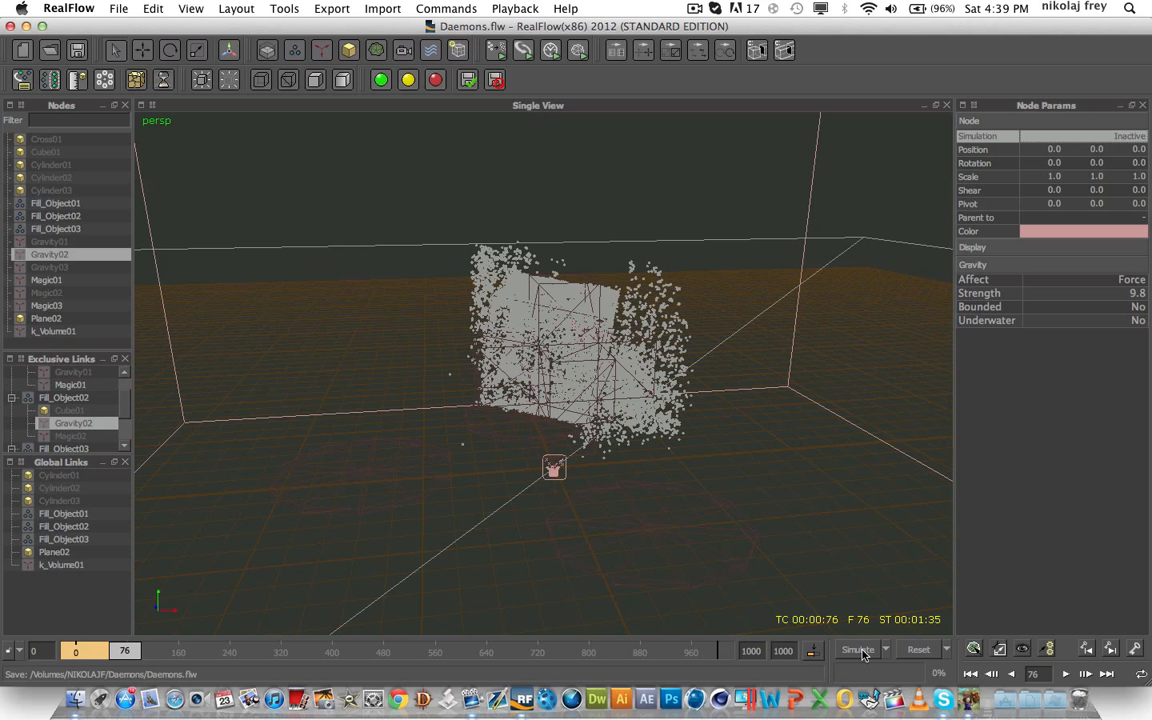
{"action": "left_click", "coordinate": [858, 650]}
{"action": "key", "text": "Return"}
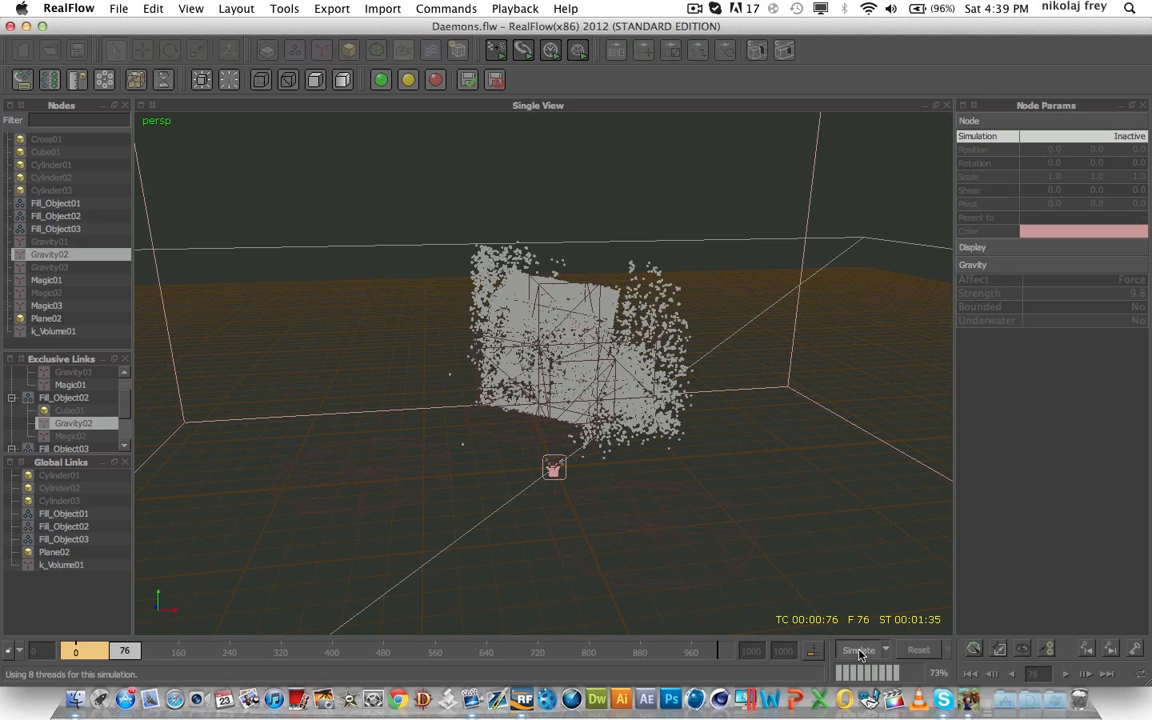
Step: Set Gravity02's Simulation state to Active and add a key for it at frame 77
{"action": "left_click", "coordinate": [1137, 139]}
{"action": "left_click", "coordinate": [1139, 139]}
{"action": "left_click", "coordinate": [1054, 158]}
{"action": "left_click", "coordinate": [975, 137]}
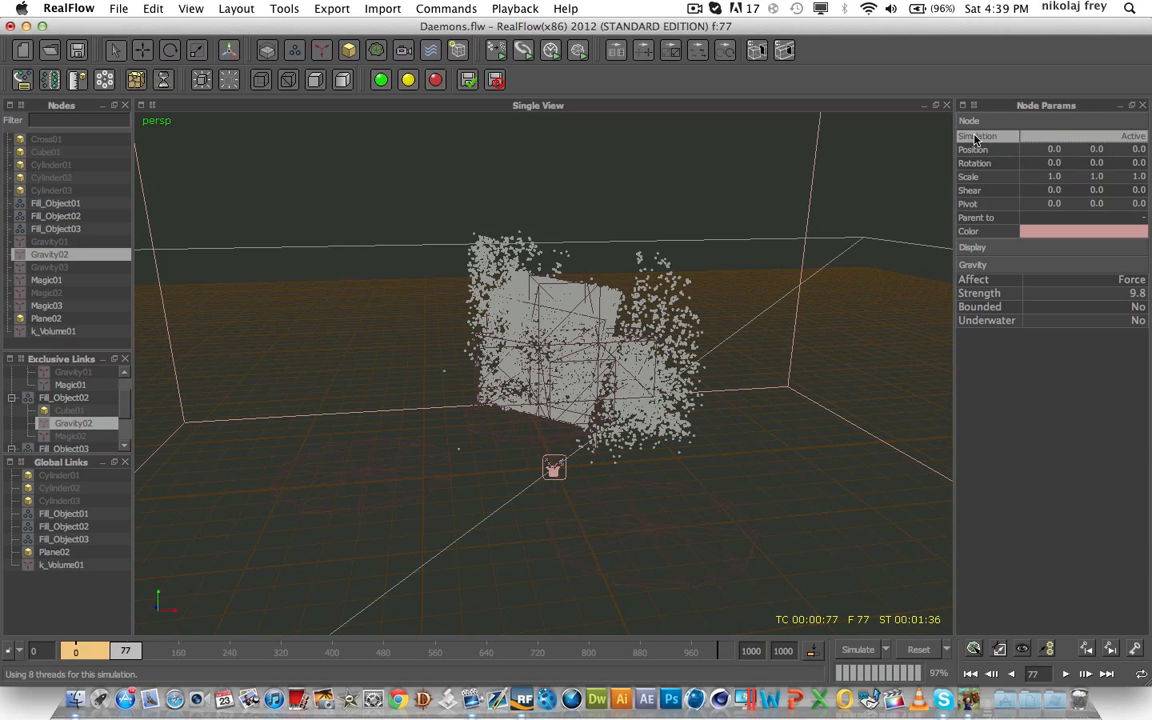
{"action": "right_click", "coordinate": [975, 137]}
{"action": "left_click", "coordinate": [1027, 198]}
Step: Simulate from frame 77 to frame 101 with Fill_Object01, Fill_Object02 and Fill_Object03 selected
{"action": "left_click", "coordinate": [856, 651]}
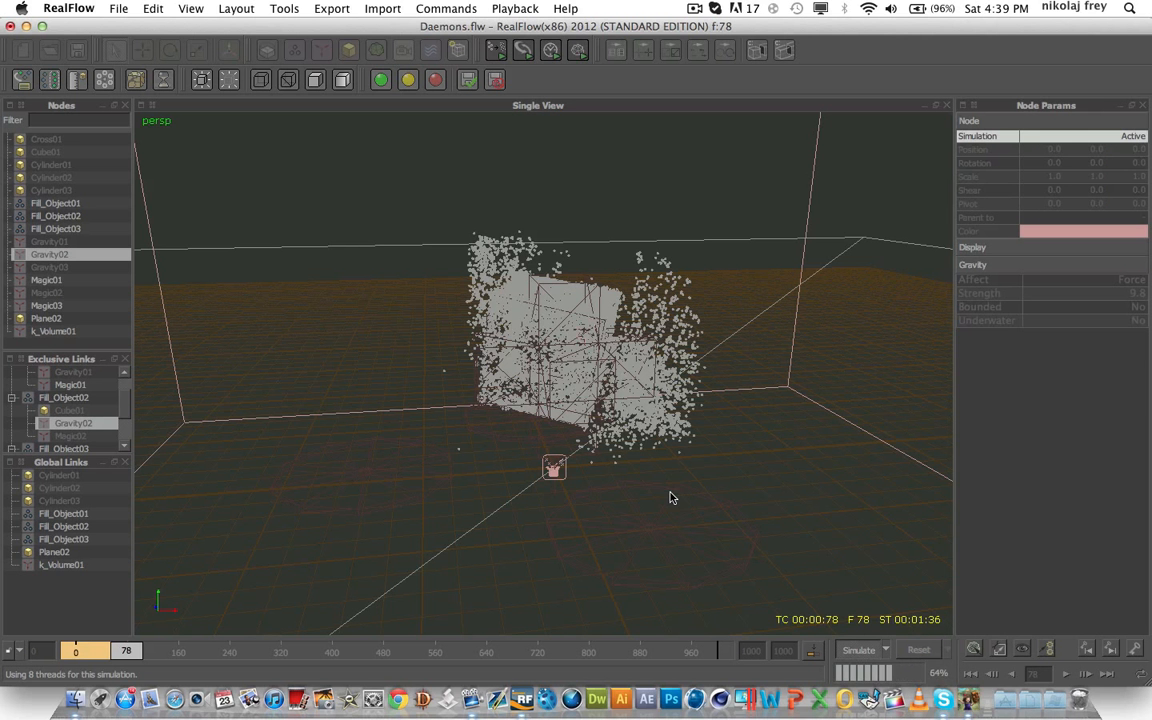
{"action": "left_click", "coordinate": [63, 229]}
{"action": "left_click", "coordinate": [71, 204], "text": "shift"}
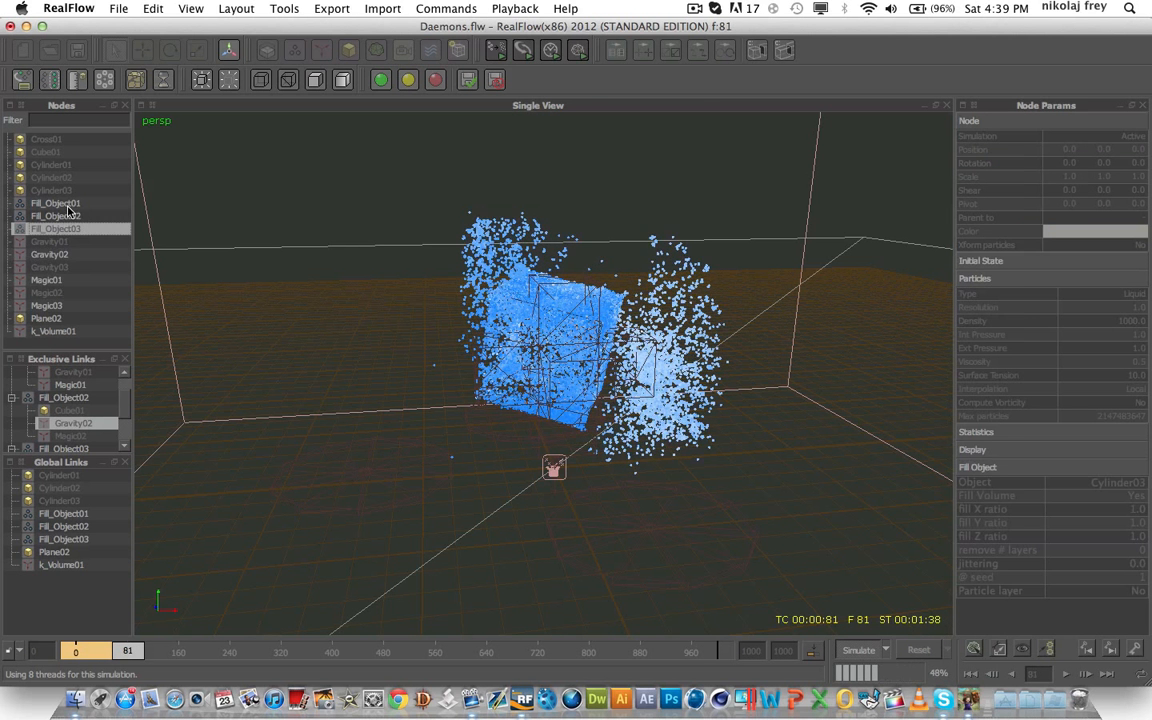
{"action": "scroll", "coordinate": [562, 305], "scroll_direction": "up", "scroll_amount": 3}
{"action": "mouse_move", "coordinate": [568, 308]}
{"action": "left_mouse_down", "text": "alt"}
{"action": "mouse_move", "coordinate": [540, 285]}
{"action": "mouse_move", "coordinate": [462, 265]}
{"action": "mouse_move", "coordinate": [545, 301]}
{"action": "mouse_move", "coordinate": [805, 321]}
{"action": "mouse_move", "coordinate": [542, 297]}
{"action": "mouse_move", "coordinate": [505, 272]}
{"action": "mouse_move", "coordinate": [553, 321]}
{"action": "mouse_move", "coordinate": [554, 306]}
{"action": "left_mouse_up", "text": "alt"}
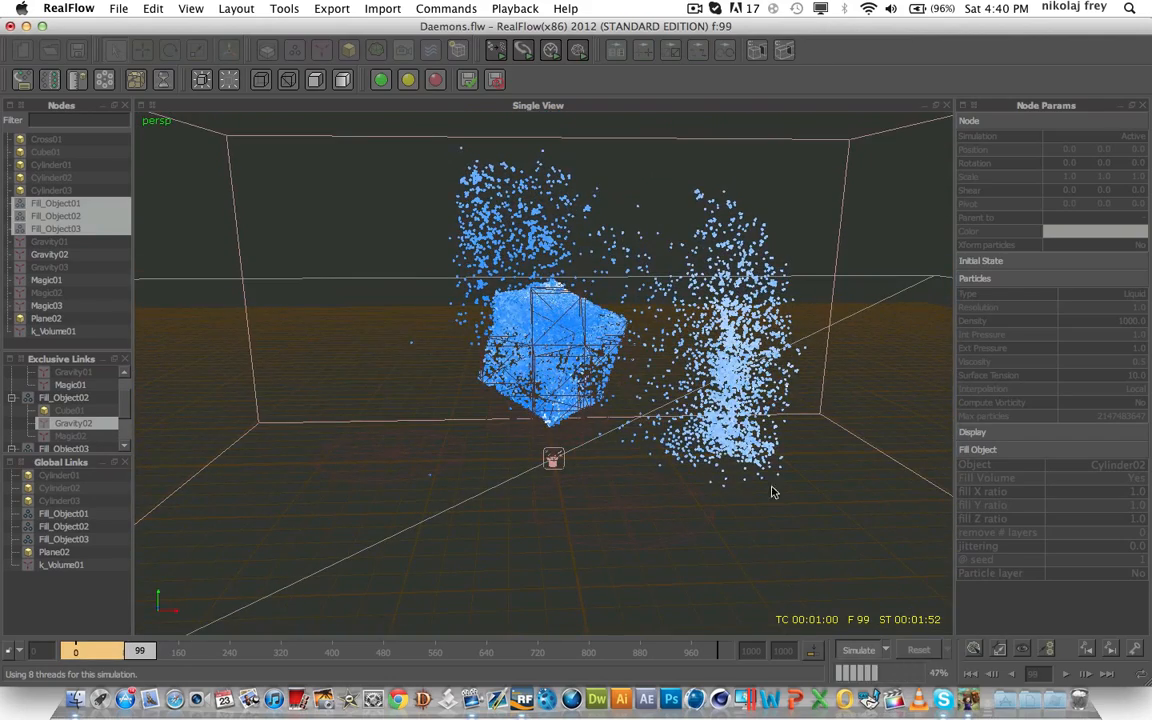
{"action": "left_click", "coordinate": [857, 651]}
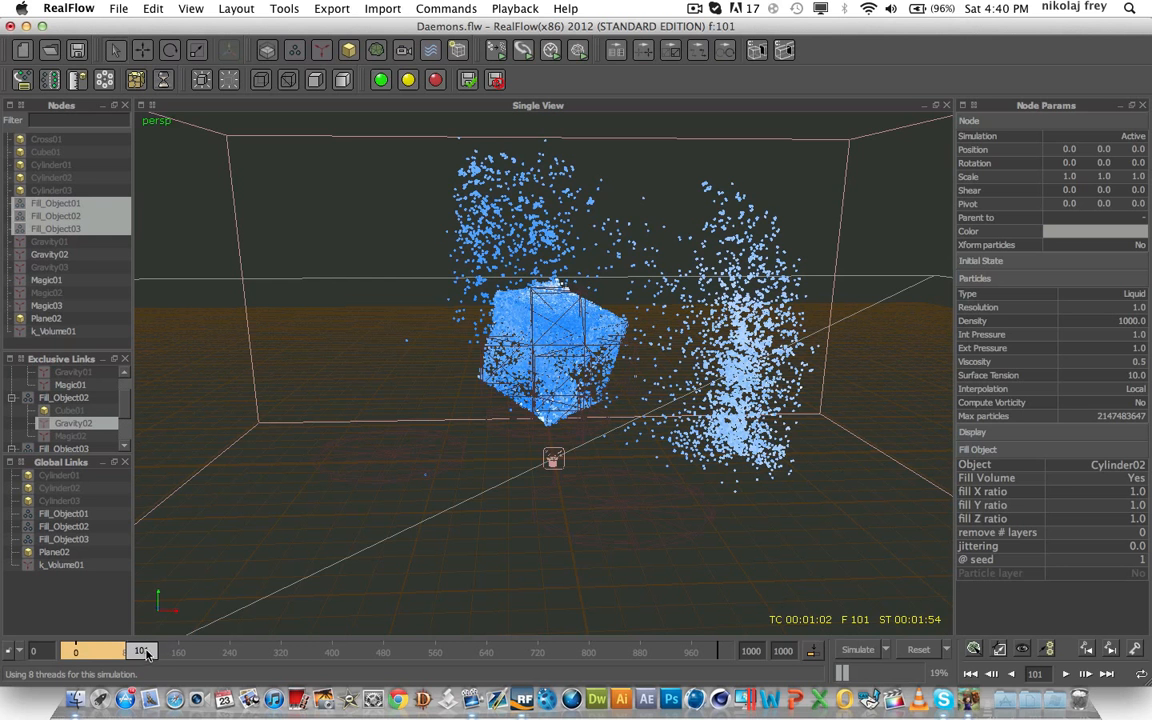
Step: Return to frame 89 and set the gravity strength of Gravity01, Gravity02 and Gravity03 to 35
{"action": "left_click_drag", "start_coordinate": [145, 652], "coordinate": [123, 586]}
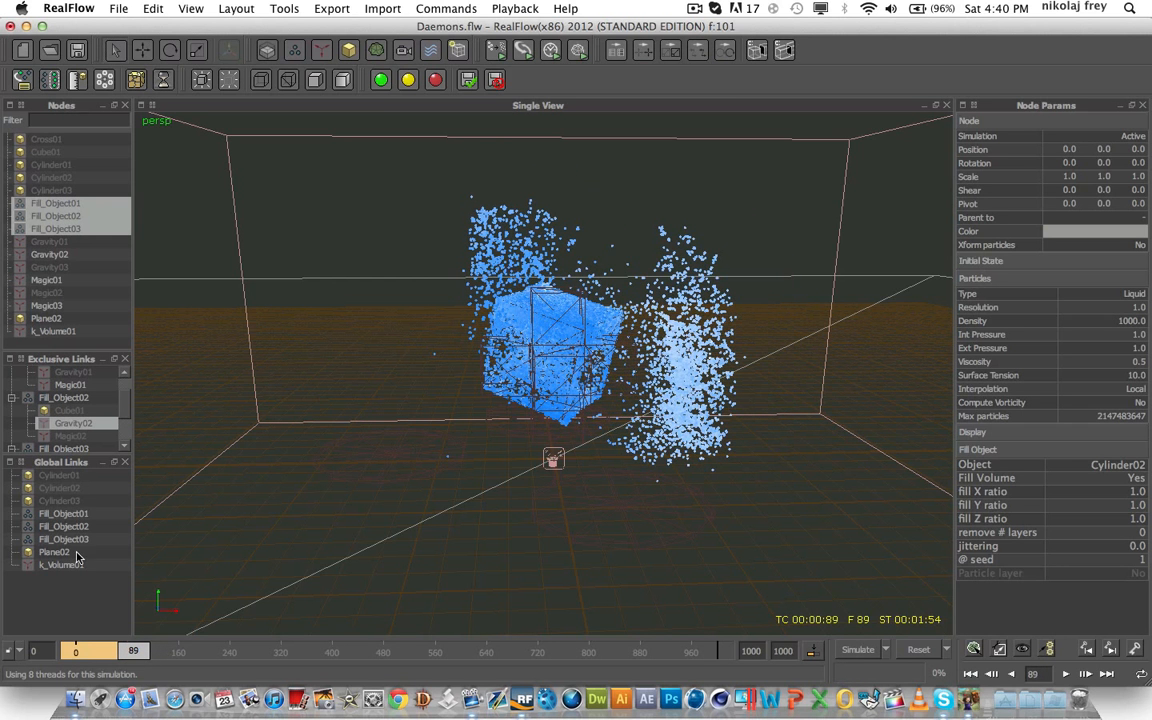
{"action": "left_click", "coordinate": [66, 256]}
{"action": "left_click", "coordinate": [61, 269]}
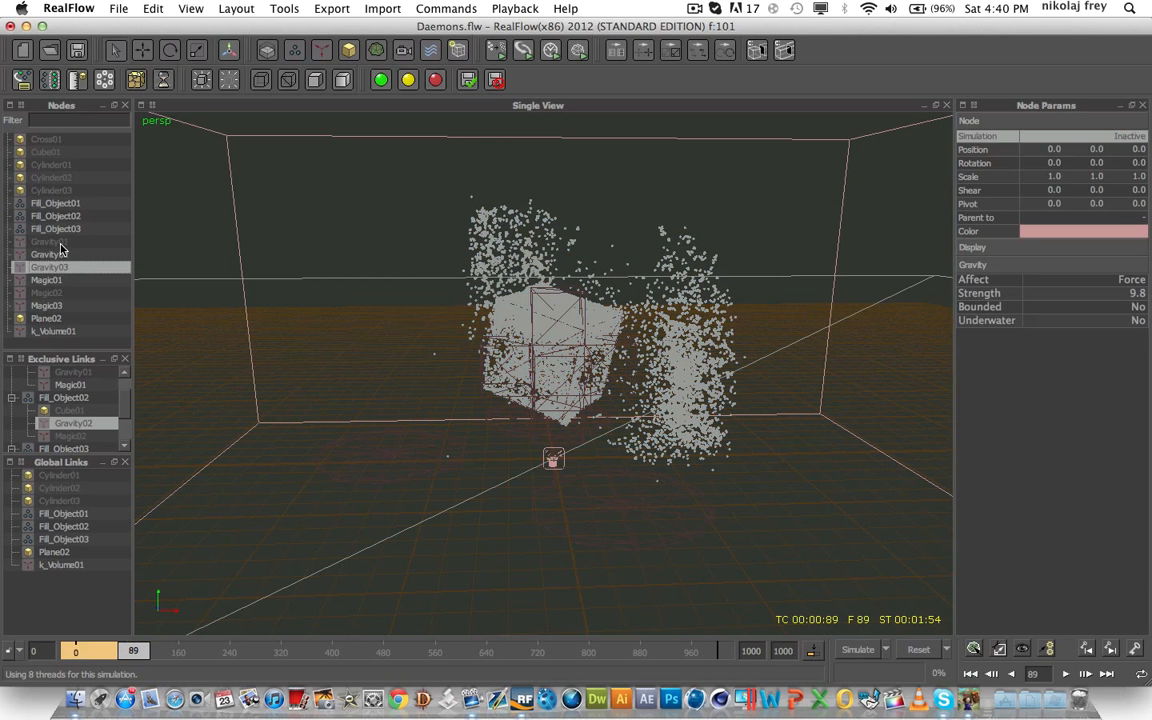
{"action": "left_click", "coordinate": [61, 244], "text": "shift"}
{"action": "double_click", "coordinate": [1137, 293]}
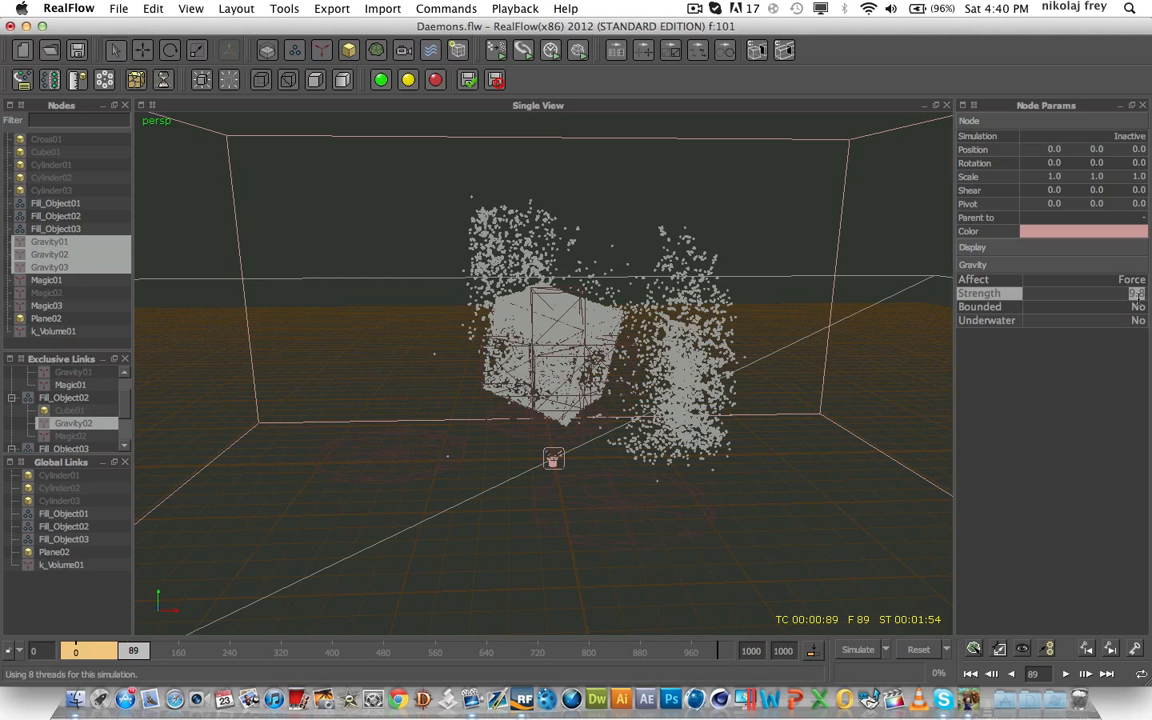
{"action": "type", "text": "35"}
{"action": "key", "text": "Return"}
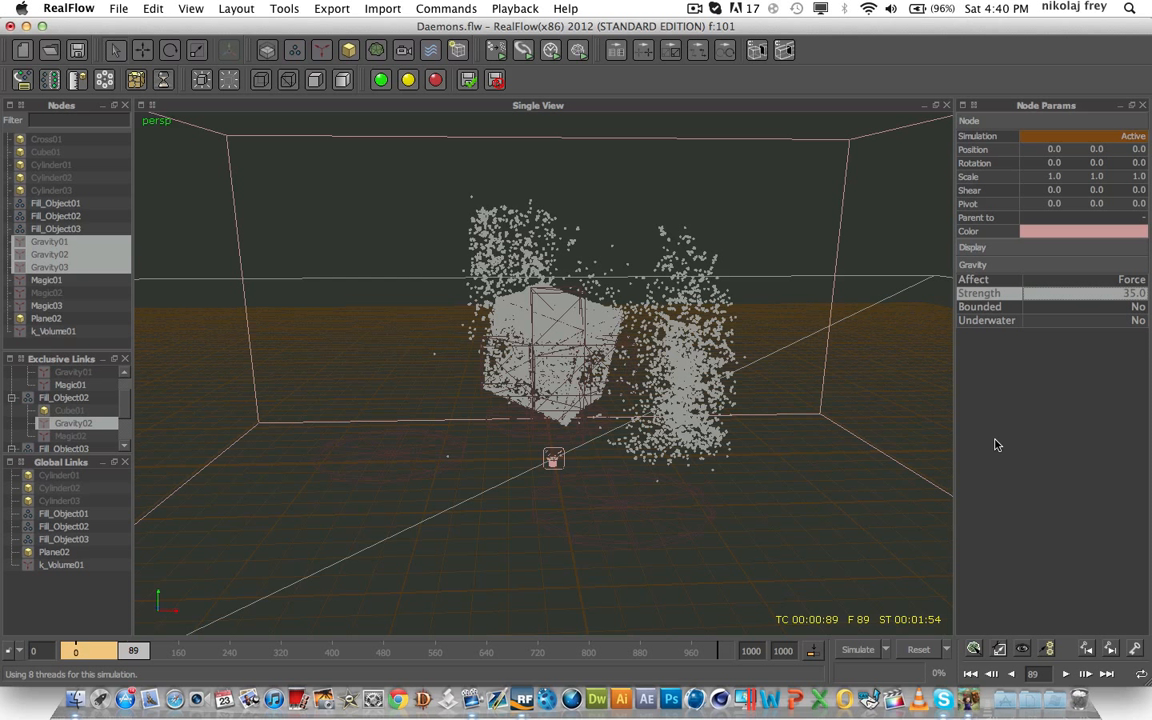
Step: Resimulate from frame 89, overwriting the cached data from frame 90 on, and select all three Fill_Object nodes
{"action": "left_click", "coordinate": [860, 650]}
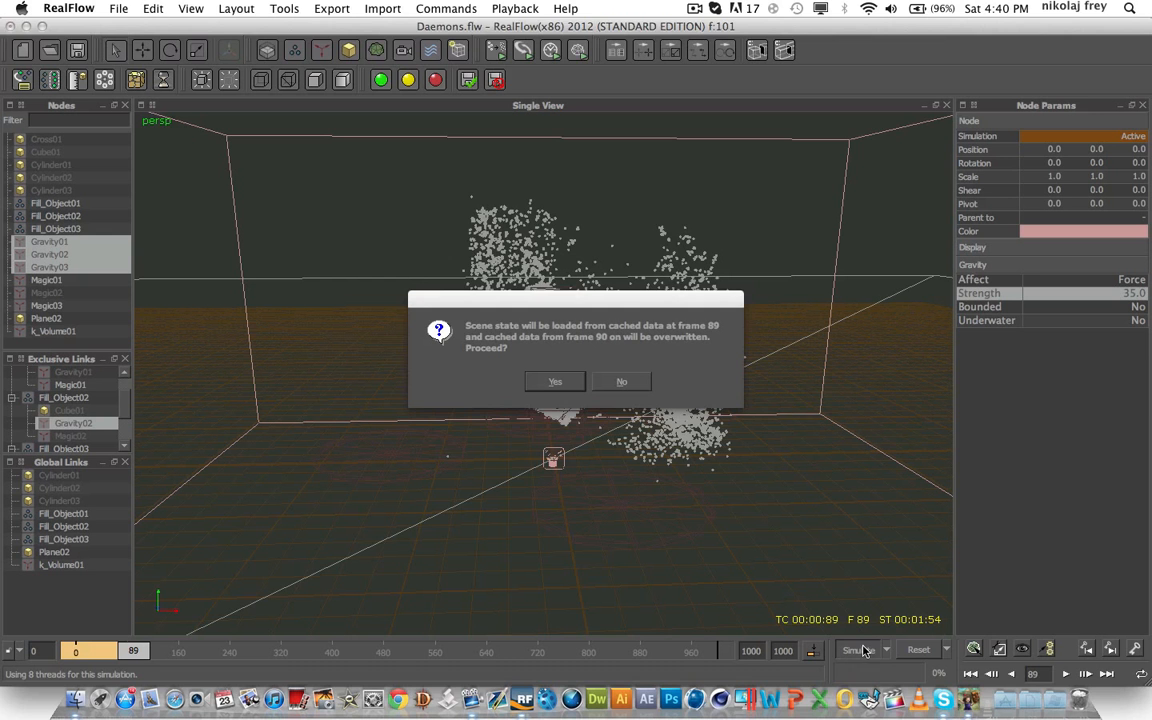
{"action": "left_click", "coordinate": [556, 382]}
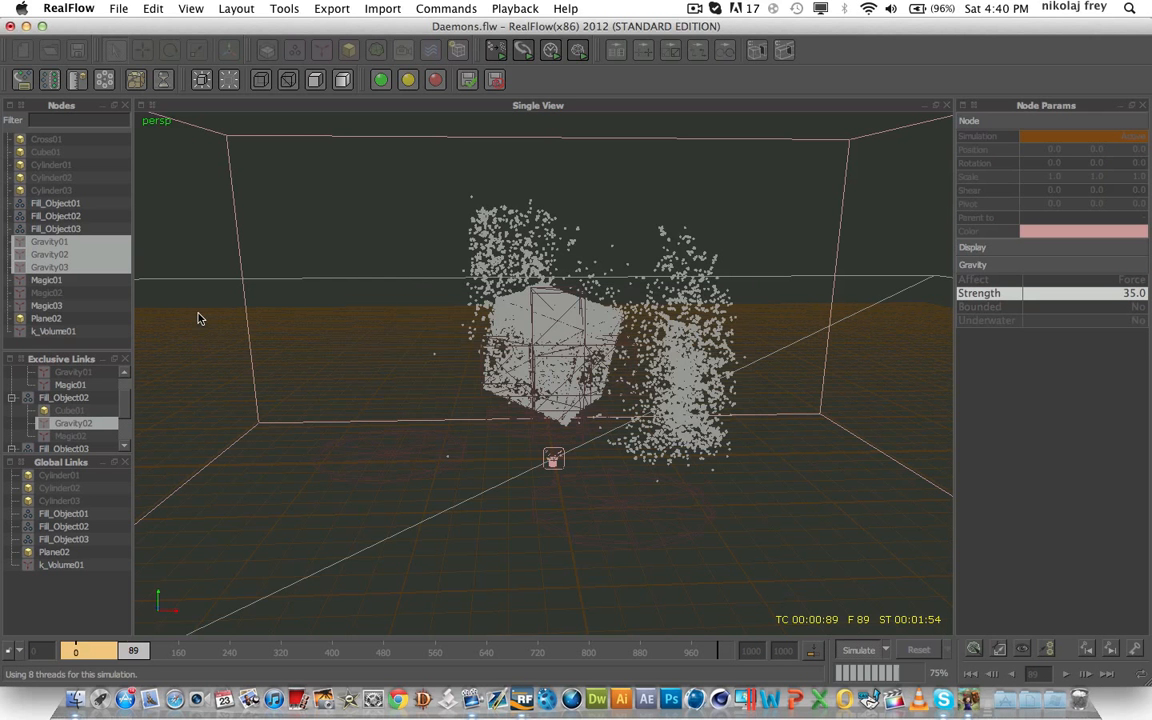
{"action": "left_click_drag", "start_coordinate": [58, 228], "coordinate": [57, 203]}
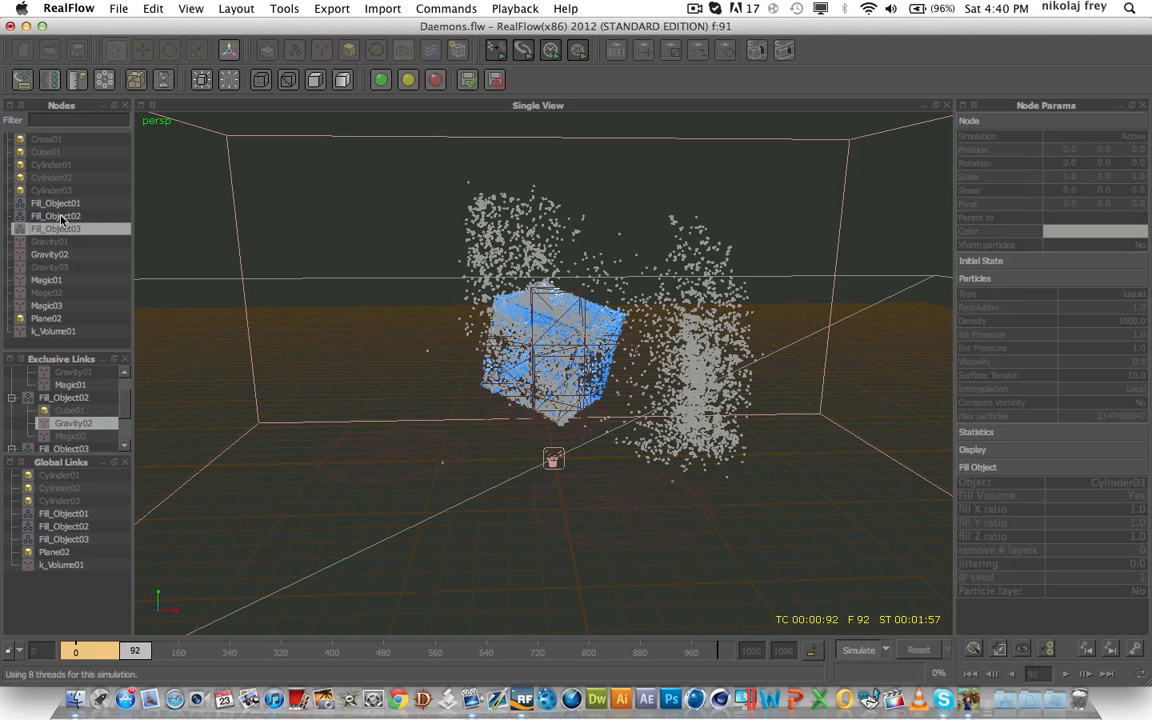
Step: Examine the particles around the cube and above the plane from several angles and distances while the simulation runs
{"action": "scroll", "coordinate": [826, 379], "scroll_direction": "up", "scroll_amount": 5}
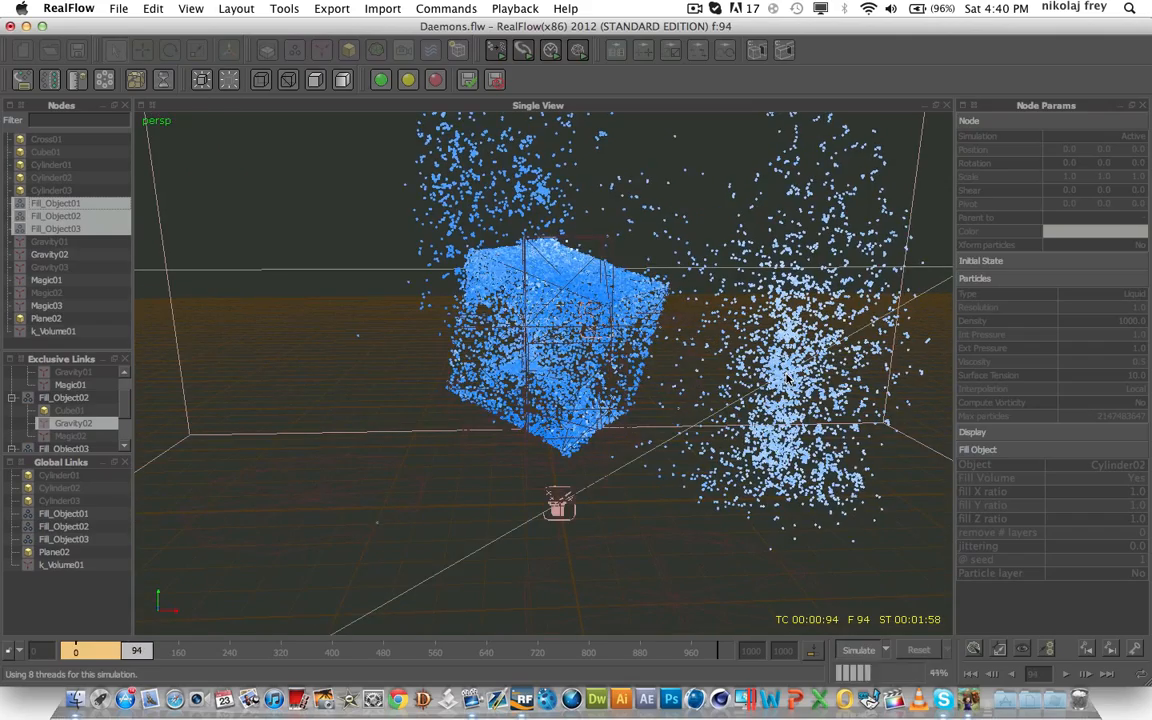
{"action": "left_click_drag", "start_coordinate": [787, 379], "coordinate": [57, 371], "text": "alt"}
{"action": "scroll", "coordinate": [525, 282], "scroll_direction": "down", "scroll_amount": 5}
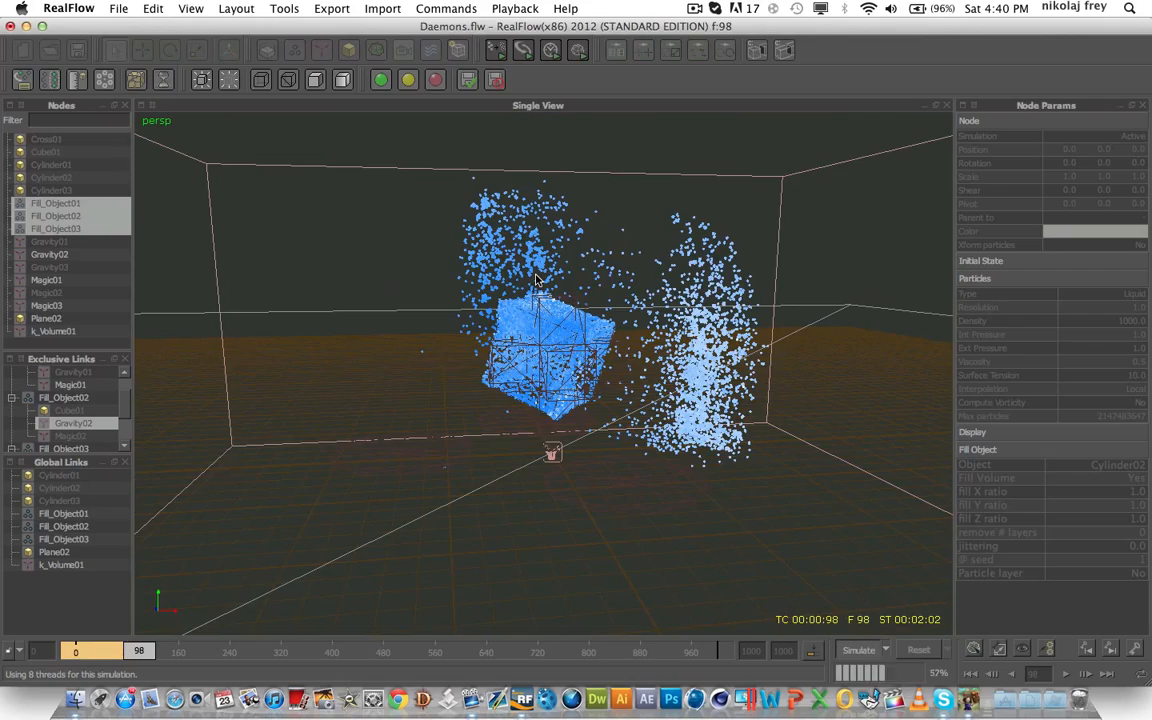
{"action": "left_click_drag", "start_coordinate": [525, 282], "coordinate": [401, 280], "text": "alt"}
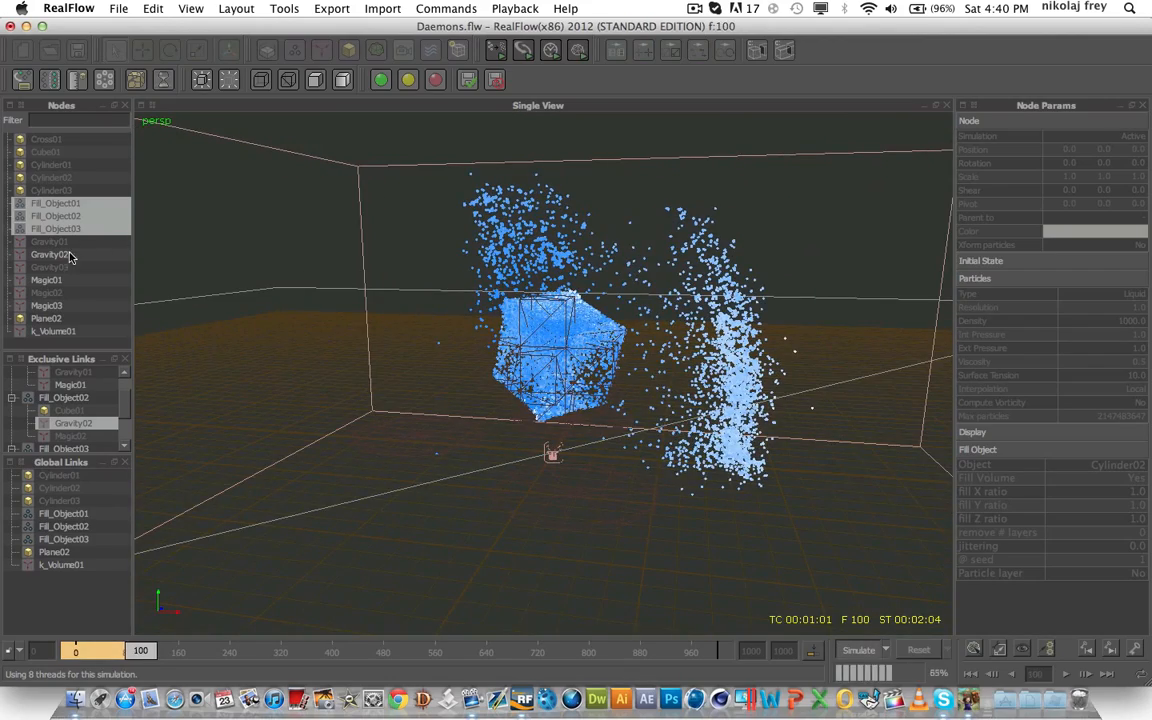
{"action": "scroll", "coordinate": [562, 296], "scroll_direction": "up", "scroll_amount": 5}
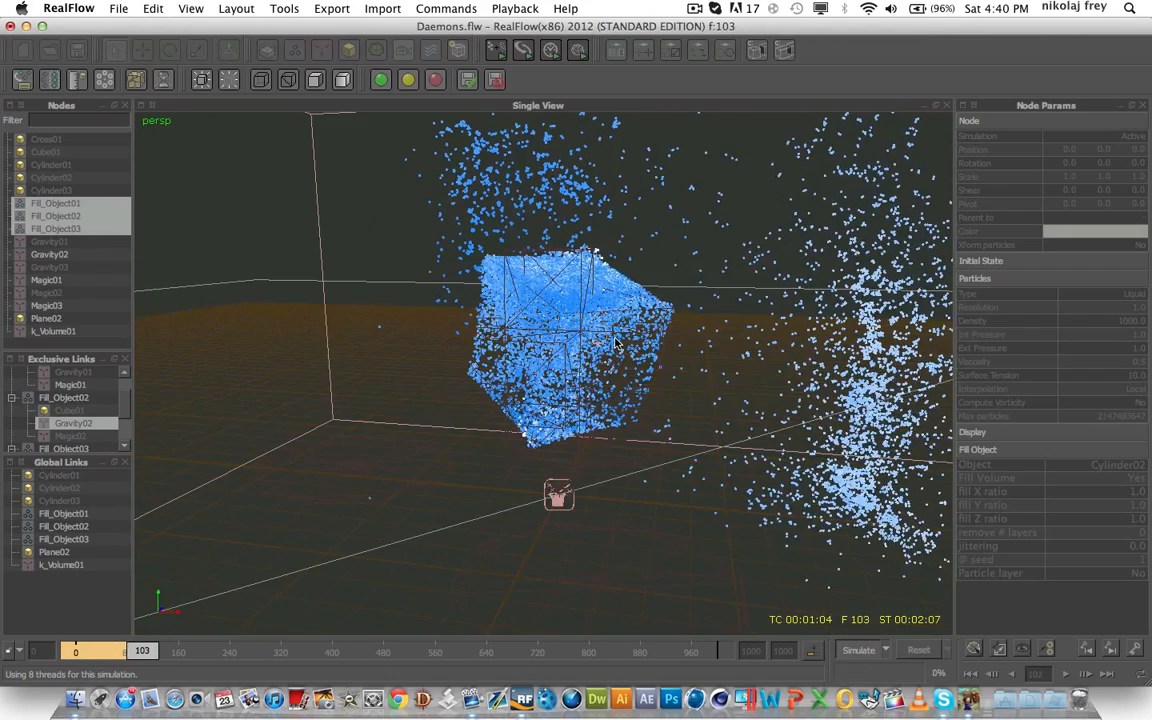
{"action": "left_click_drag", "start_coordinate": [555, 309], "coordinate": [576, 322], "text": "alt"}
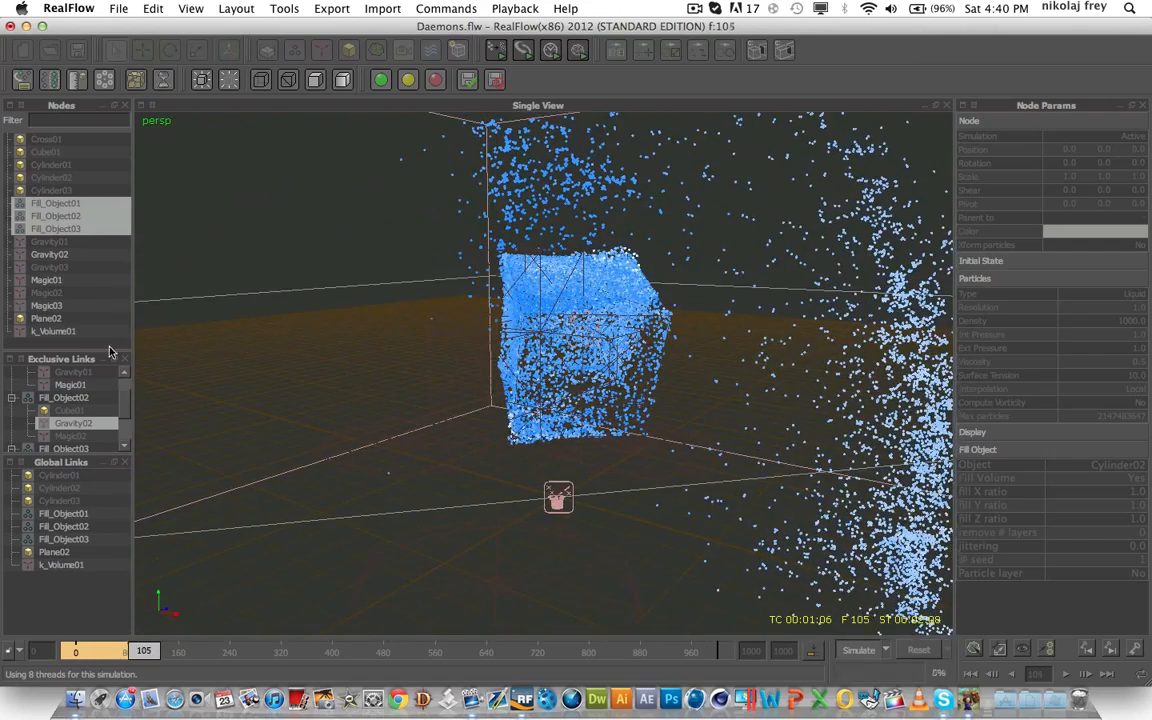
{"action": "scroll", "coordinate": [82, 428], "scroll_direction": "down", "scroll_amount": 3}
{"action": "scroll", "coordinate": [680, 463], "scroll_direction": "down", "scroll_amount": 5}
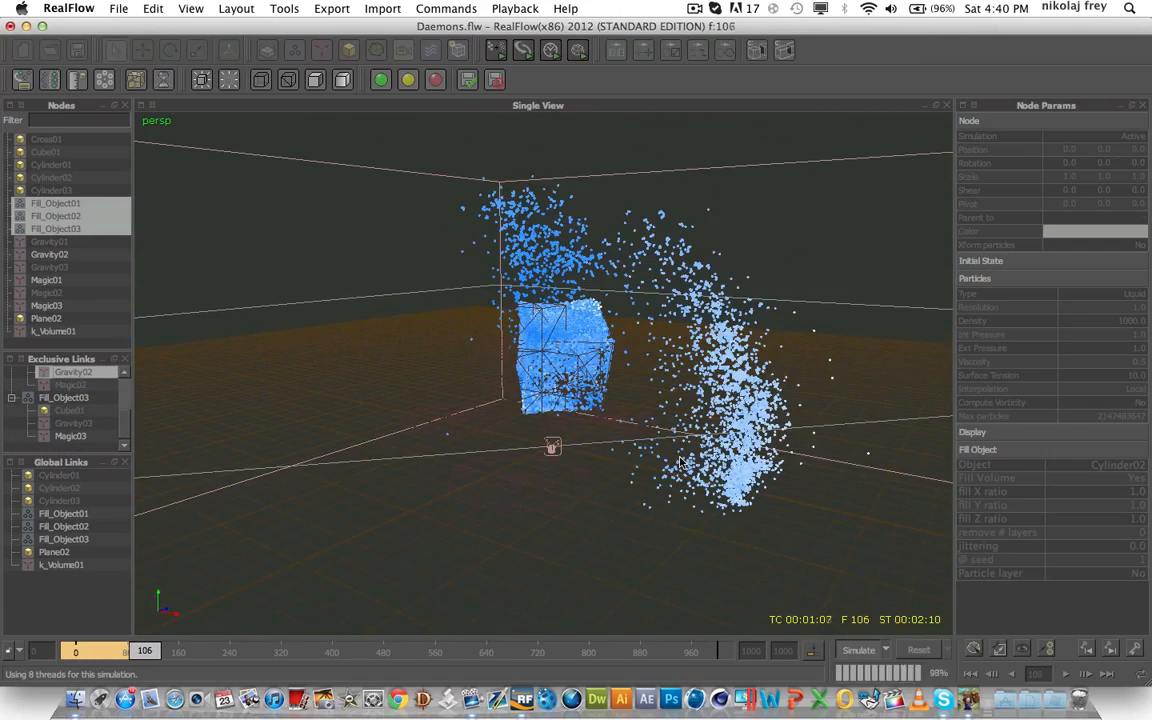
{"action": "left_click_drag", "start_coordinate": [680, 463], "coordinate": [748, 446], "text": "alt"}
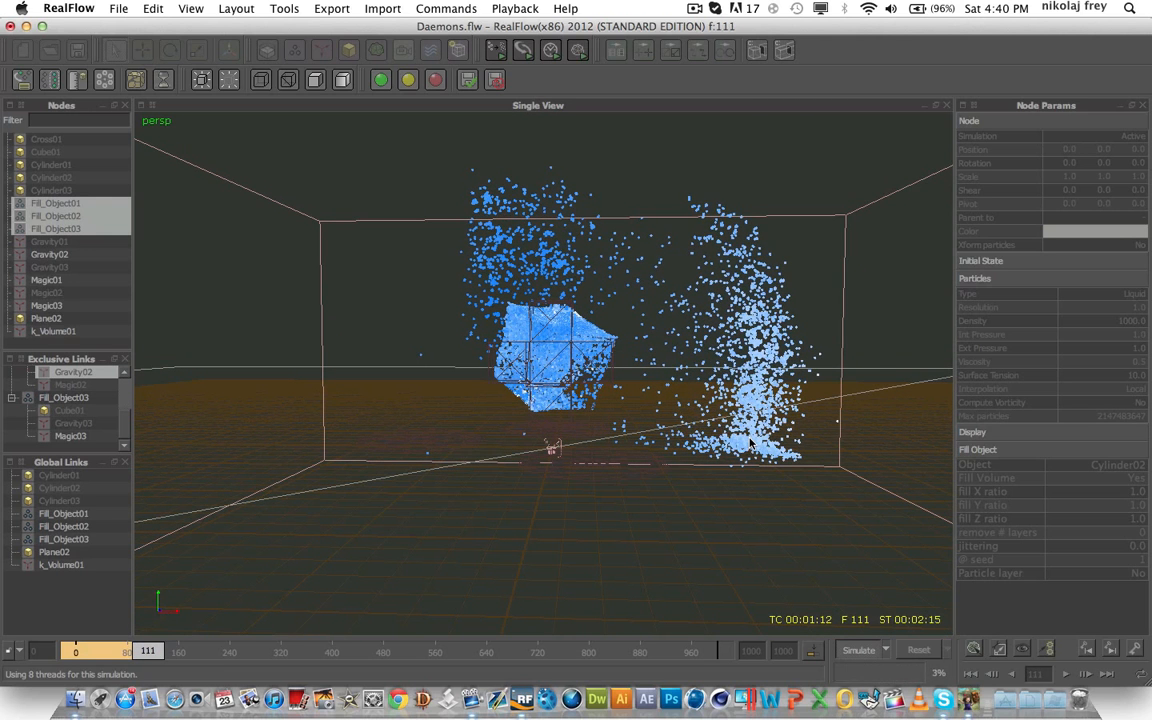
{"action": "left_click_drag", "start_coordinate": [750, 439], "coordinate": [750, 443], "text": "alt"}
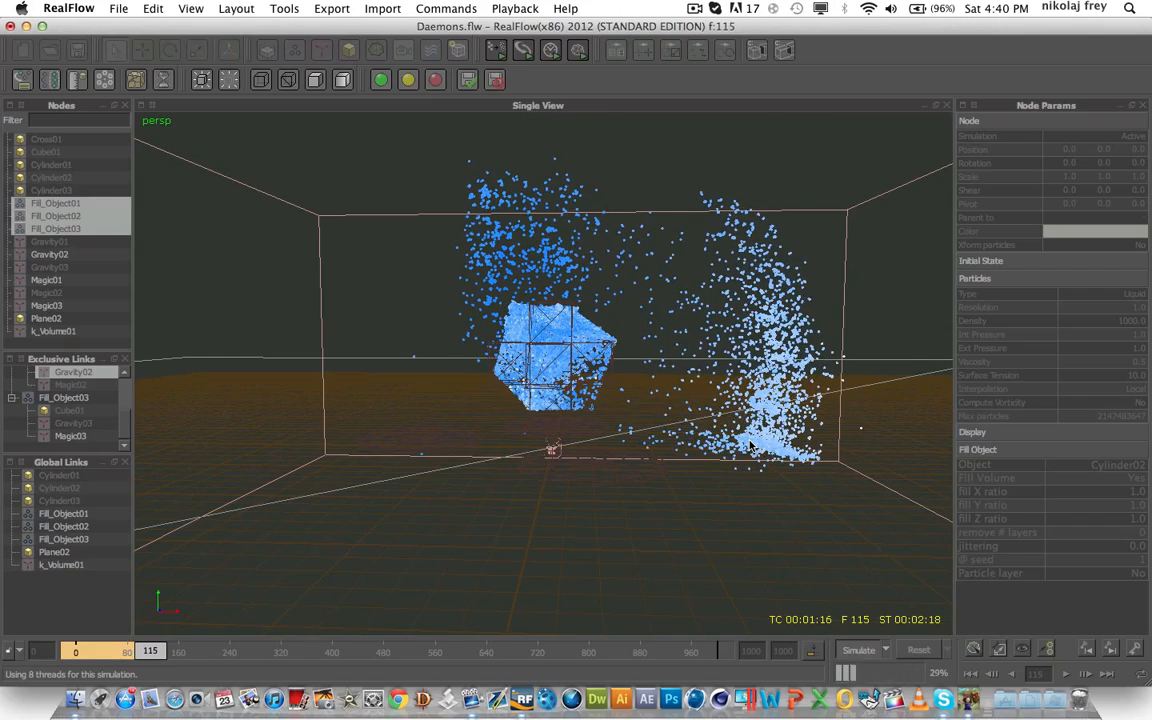
{"action": "right_click_drag", "start_coordinate": [750, 441], "coordinate": [715, 130], "text": "alt"}
{"action": "middle_click_drag", "start_coordinate": [612, 270], "coordinate": [610, 484], "text": "alt"}
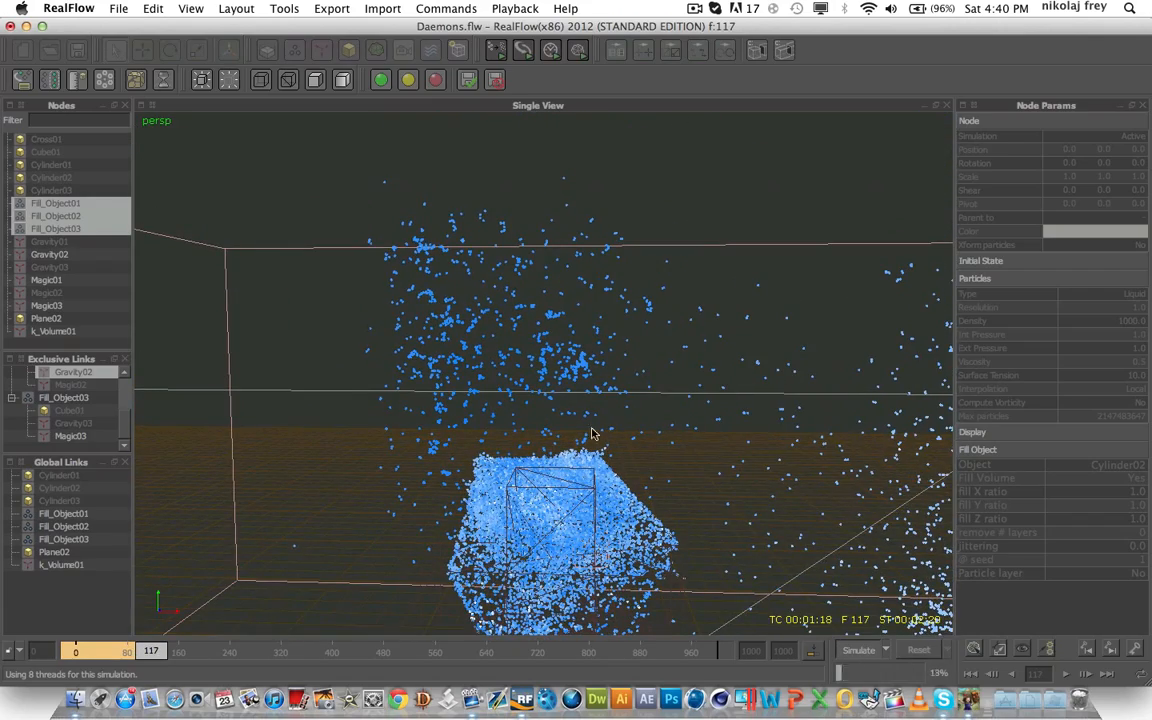
{"action": "left_click_drag", "start_coordinate": [346, 394], "coordinate": [566, 375], "text": "alt"}
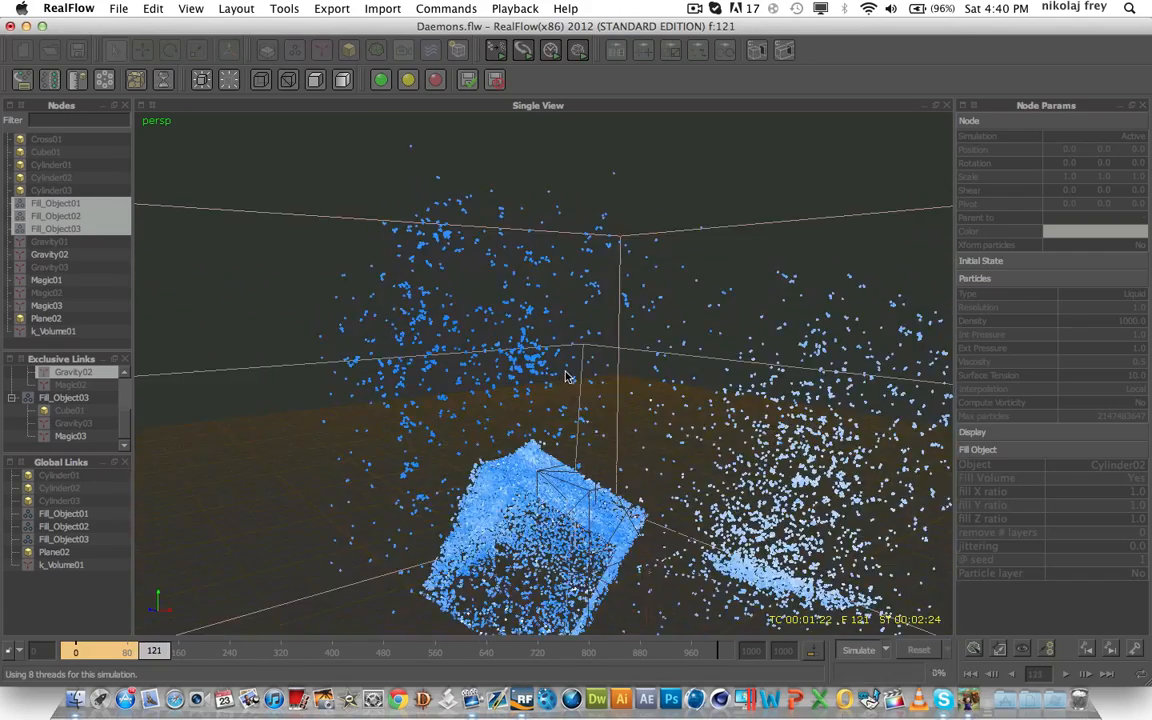
{"action": "right_click_drag", "start_coordinate": [566, 375], "coordinate": [570, 430], "text": "alt"}
{"action": "left_click_drag", "start_coordinate": [570, 430], "coordinate": [510, 432], "text": "alt"}
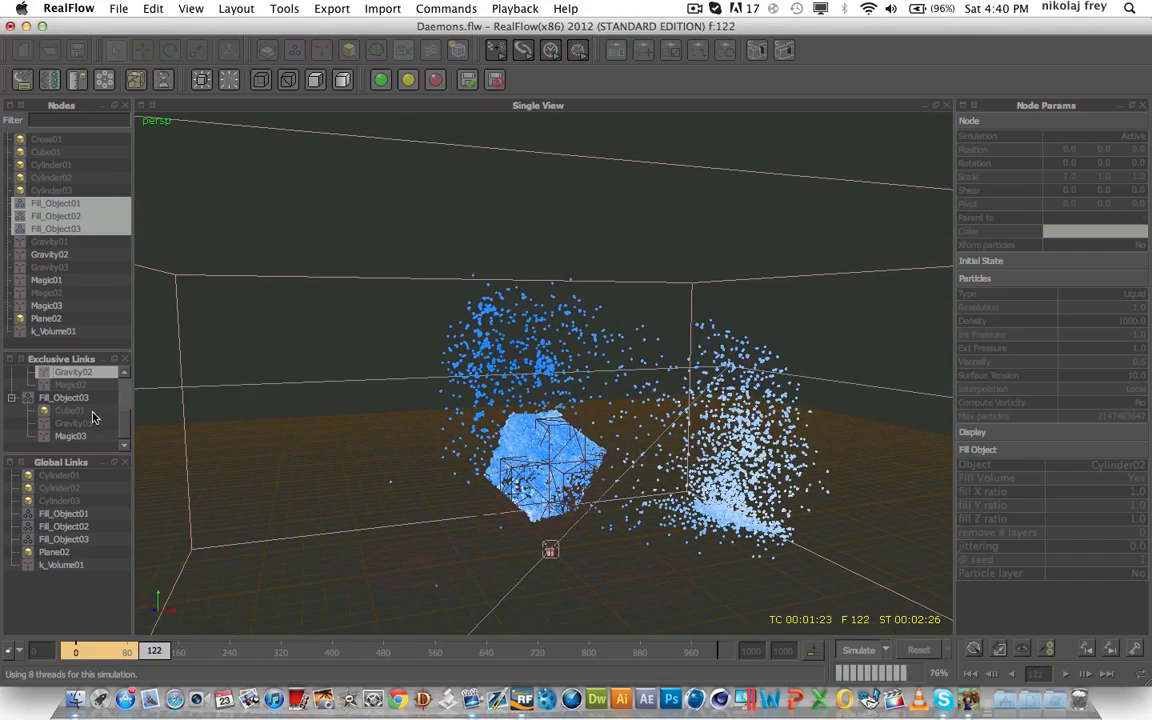
Step: Review the daemons in the exclusive links of Fill_Object02 and Fill_Object03, and inspect the particles around the cube
{"action": "scroll", "coordinate": [84, 435], "scroll_direction": "up", "scroll_amount": 3}
{"action": "scroll", "coordinate": [84, 435], "scroll_direction": "down", "scroll_amount": 3}
{"action": "scroll", "coordinate": [84, 435], "scroll_direction": "up", "scroll_amount": 3}
{"action": "scroll", "coordinate": [84, 435], "scroll_direction": "down", "scroll_amount": 3}
{"action": "scroll", "coordinate": [84, 435], "scroll_direction": "up", "scroll_amount": 3}
{"action": "scroll", "coordinate": [459, 420], "scroll_direction": "up", "scroll_amount": 3}
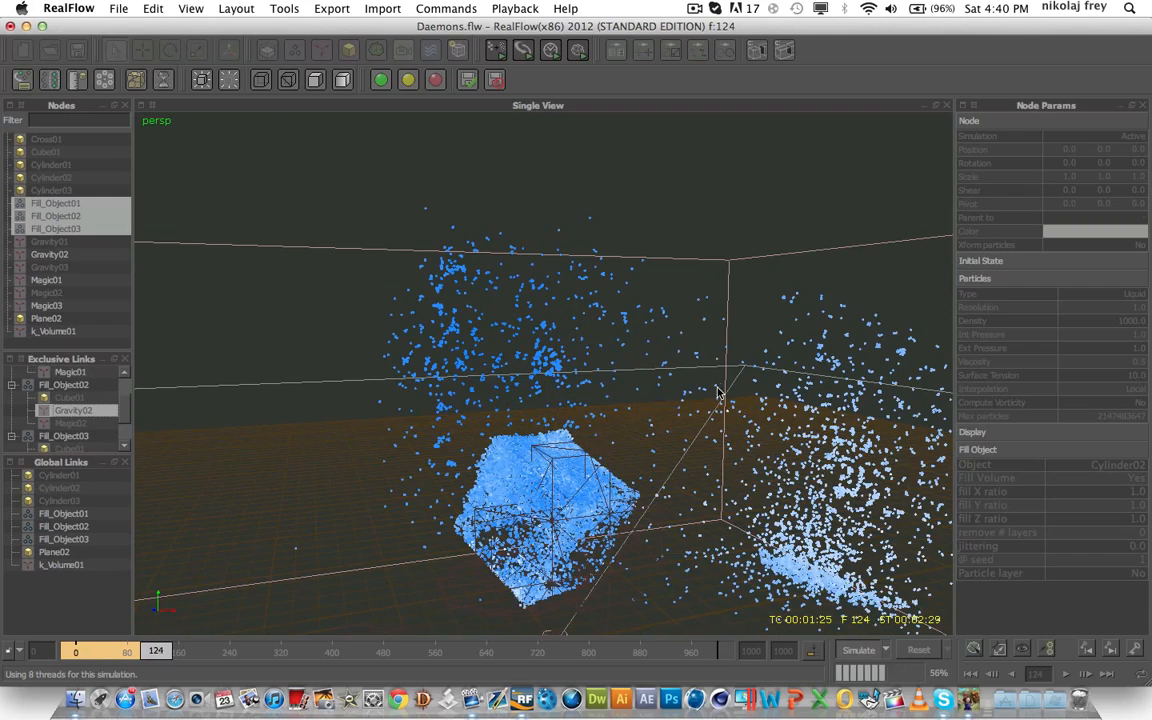
{"action": "left_click_drag", "start_coordinate": [459, 420], "coordinate": [513, 304], "text": "alt"}
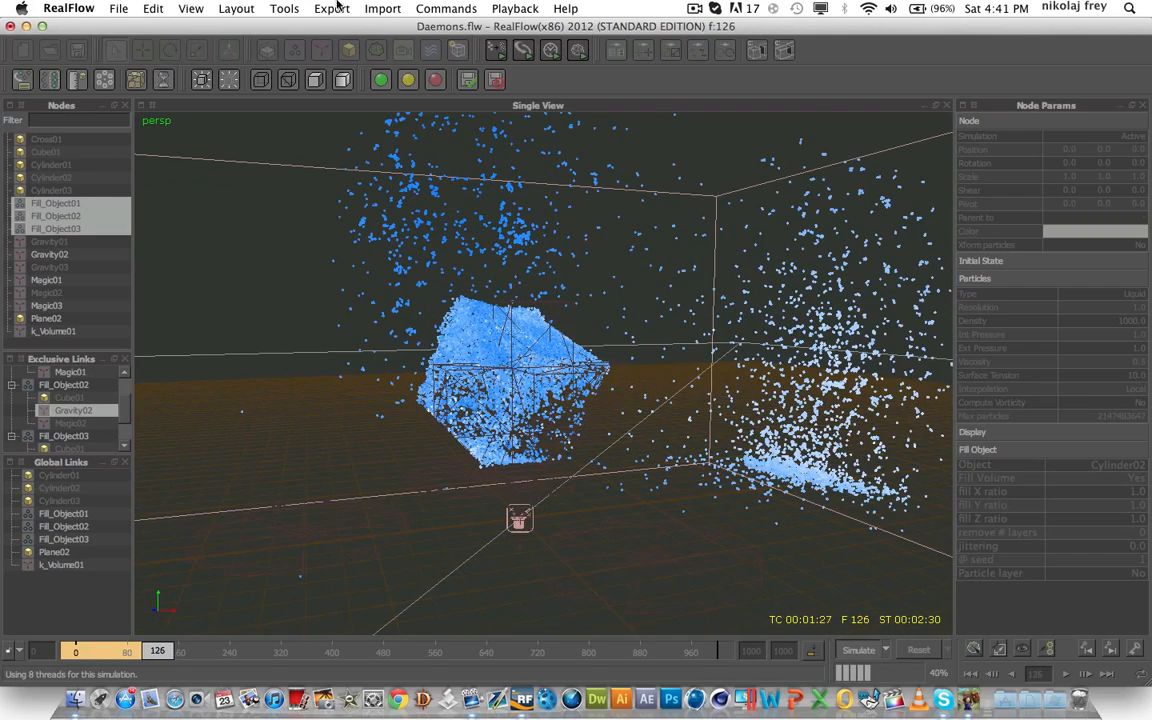
{"action": "left_click", "coordinate": [285, 9]}
{"action": "mouse_move", "coordinate": [228, 9]}
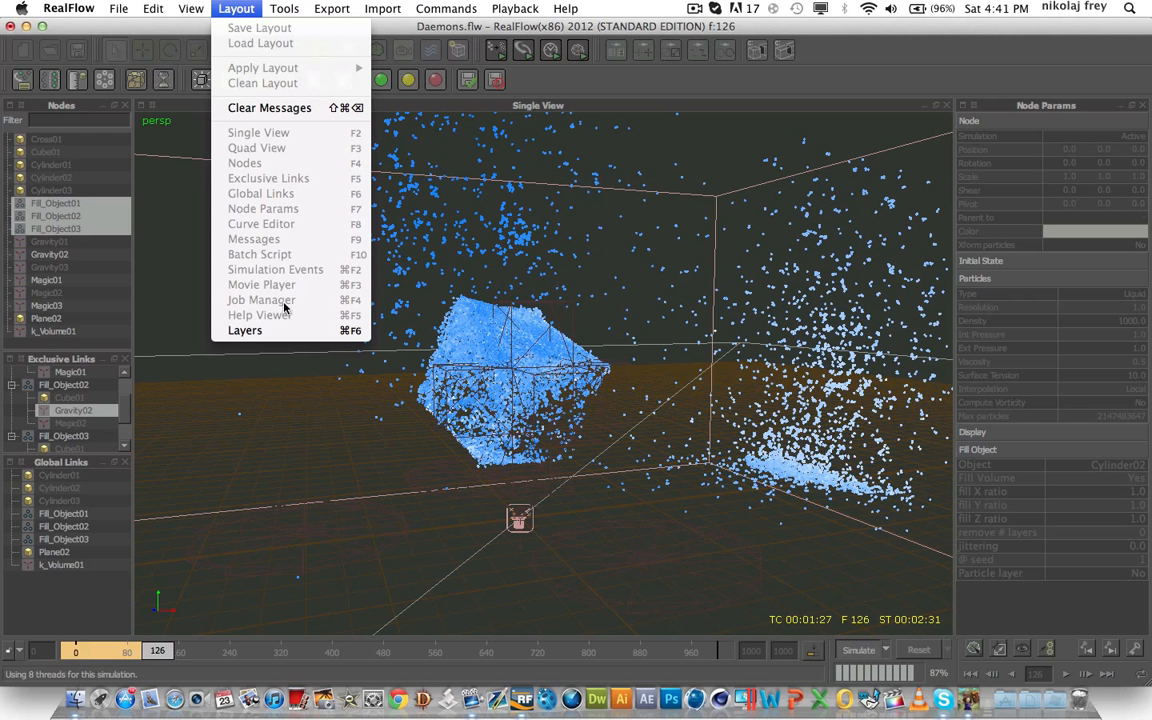
{"action": "left_click", "coordinate": [513, 40]}
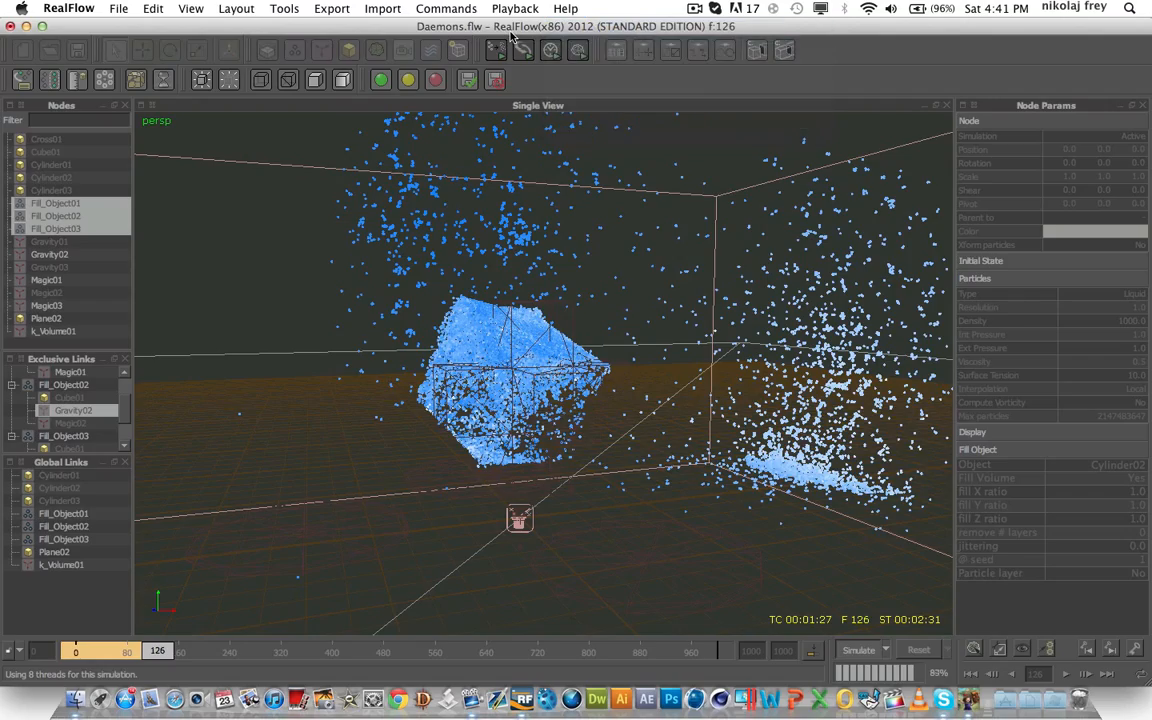
Step: Stop the simulation at frame 131, delete the k_Volume01 daemon, and restart the simulation
{"action": "scroll", "coordinate": [498, 370], "scroll_direction": "down", "scroll_amount": 2}
{"action": "left_click_drag", "start_coordinate": [498, 370], "coordinate": [471, 382], "text": "alt"}
{"action": "scroll", "coordinate": [471, 382], "scroll_direction": "down", "scroll_amount": 3}
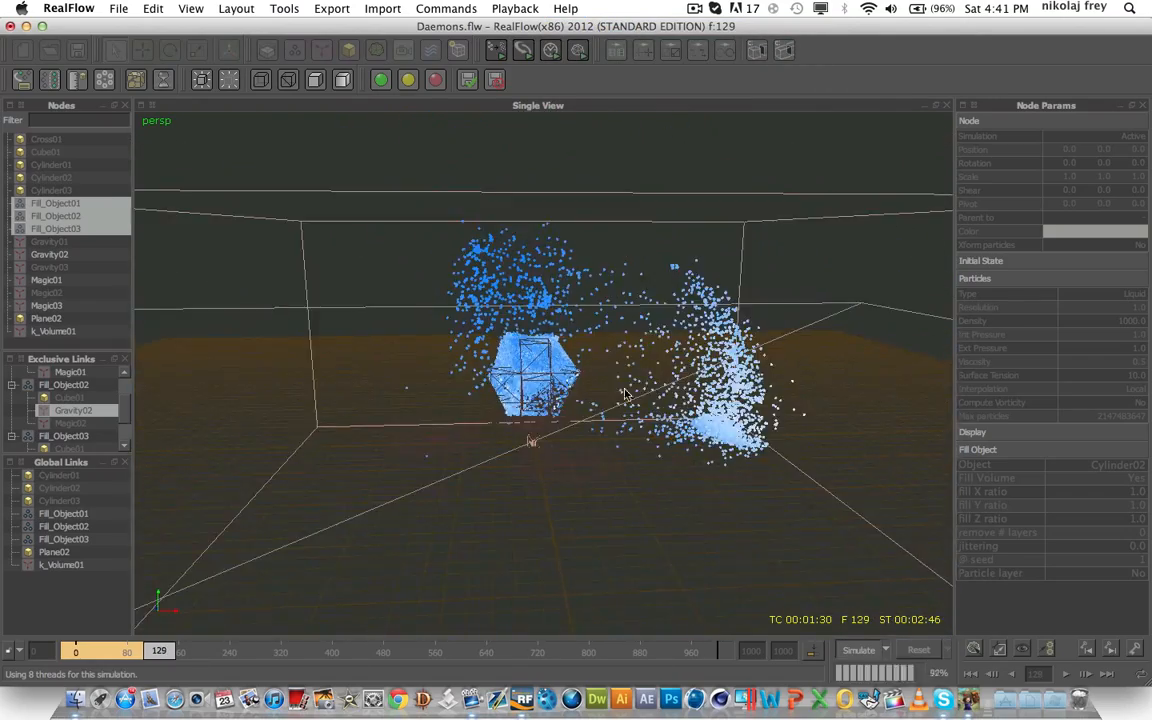
{"action": "mouse_move", "coordinate": [620, 388]}
{"action": "left_mouse_down", "text": "alt"}
{"action": "mouse_move", "coordinate": [553, 380]}
{"action": "mouse_move", "coordinate": [614, 399]}
{"action": "left_mouse_up", "text": "alt"}
{"action": "scroll", "coordinate": [614, 399], "scroll_direction": "down", "scroll_amount": 2}
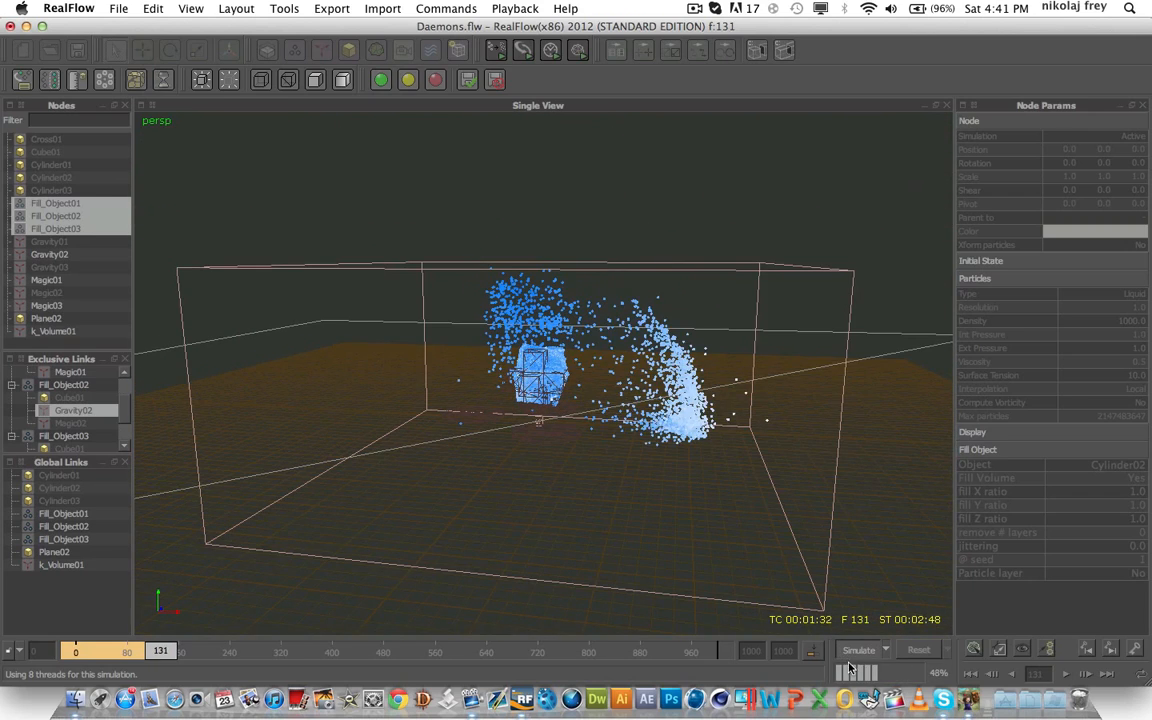
{"action": "left_click", "coordinate": [857, 650]}
{"action": "left_click", "coordinate": [62, 333]}
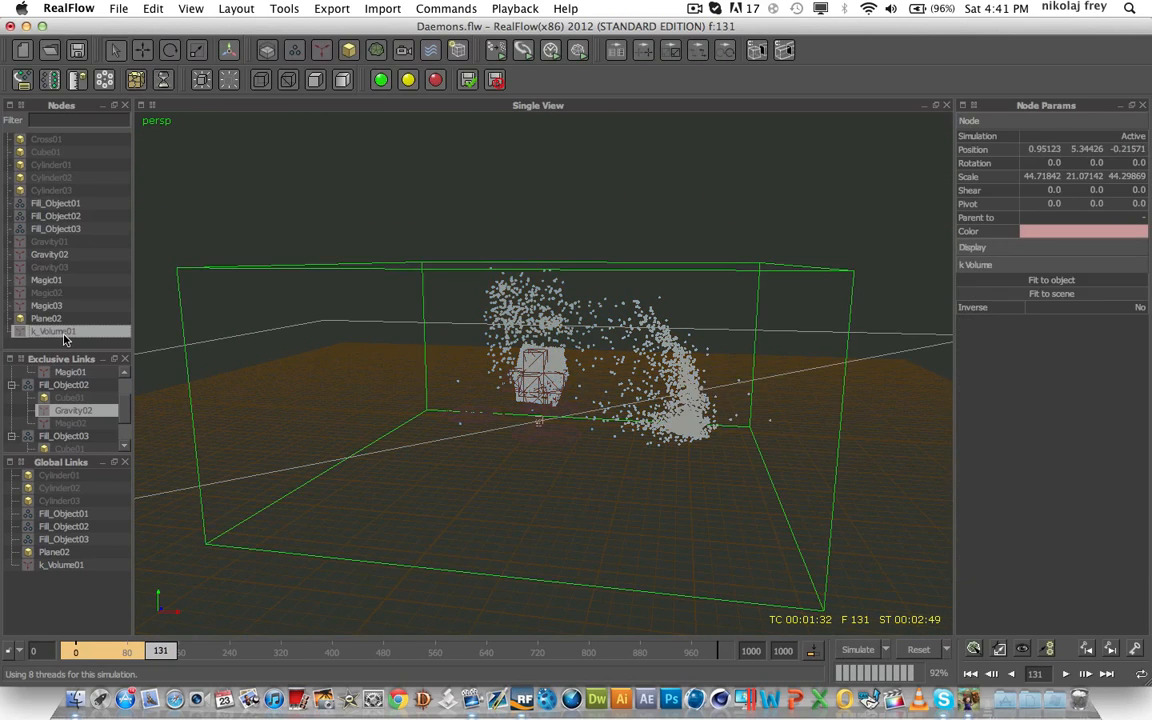
{"action": "key", "text": "Delete"}
{"action": "left_click", "coordinate": [857, 650]}
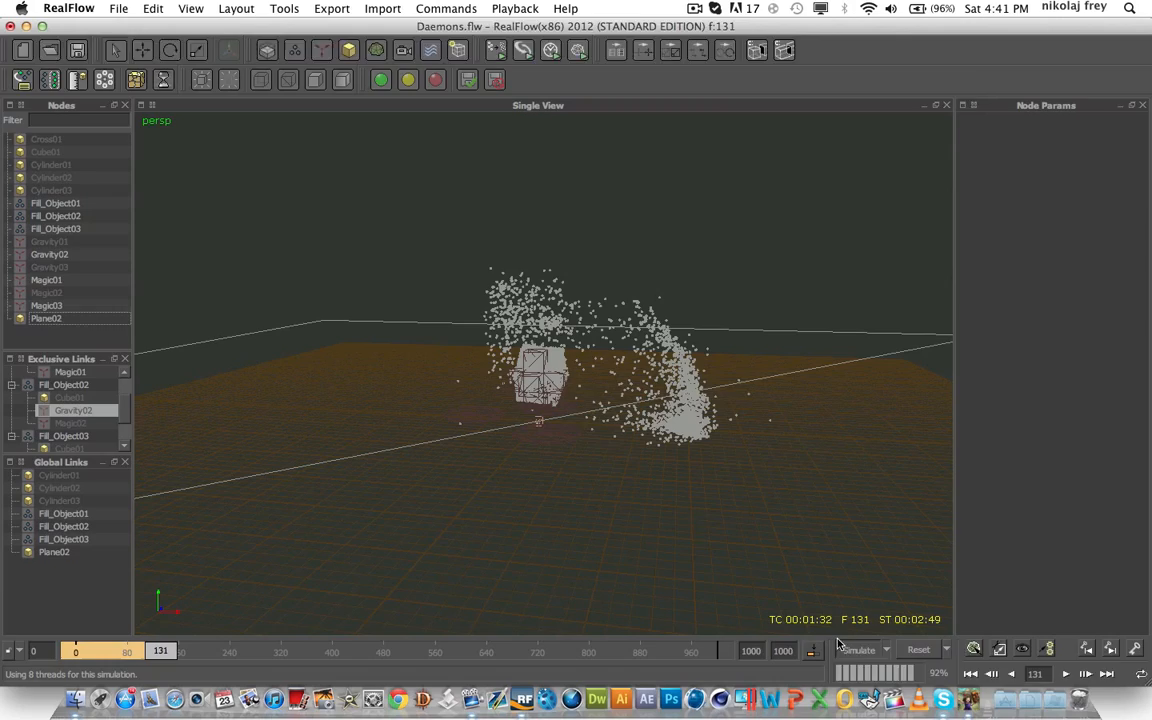
Step: Select all three Fill_Object nodes, inspect the particles around the cube up close, and stop the simulation at frame 135
{"action": "left_click", "coordinate": [60, 229]}
{"action": "left_click", "coordinate": [52, 204], "text": "shift"}
{"action": "scroll", "coordinate": [514, 348], "scroll_direction": "up", "scroll_amount": 3}
{"action": "left_click_drag", "start_coordinate": [514, 348], "coordinate": [538, 361], "text": "alt"}
{"action": "scroll", "coordinate": [538, 361], "scroll_direction": "up", "scroll_amount": 3}
{"action": "middle_click_drag", "start_coordinate": [538, 361], "coordinate": [538, 305], "text": "alt"}
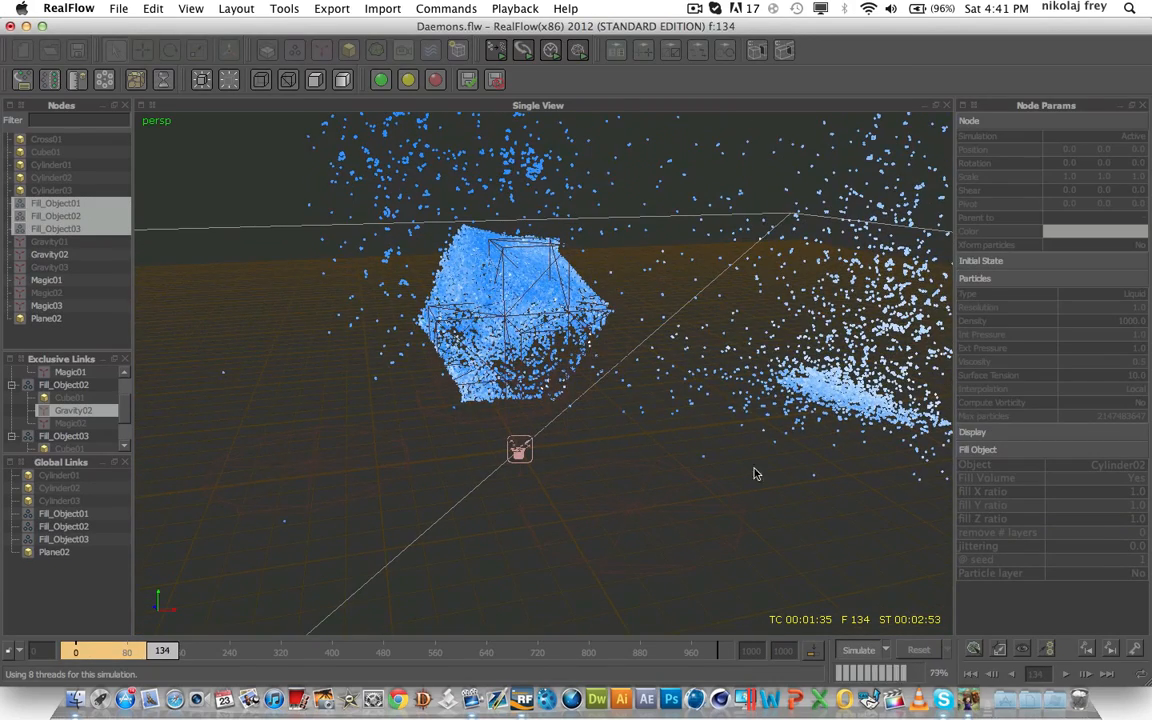
{"action": "left_click", "coordinate": [864, 655]}
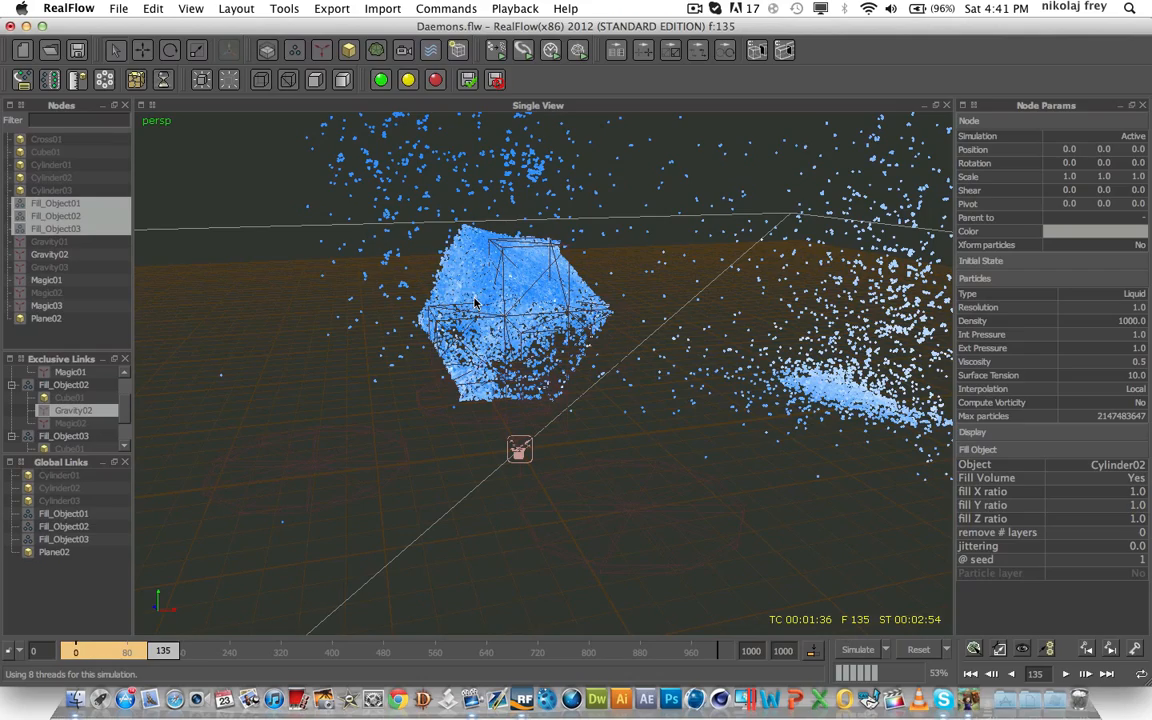
{"action": "mouse_move", "coordinate": [548, 300]}
{"action": "left_mouse_down", "text": "alt"}
{"action": "mouse_move", "coordinate": [249, 288]}
{"action": "mouse_move", "coordinate": [534, 299]}
{"action": "left_mouse_up", "text": "alt"}
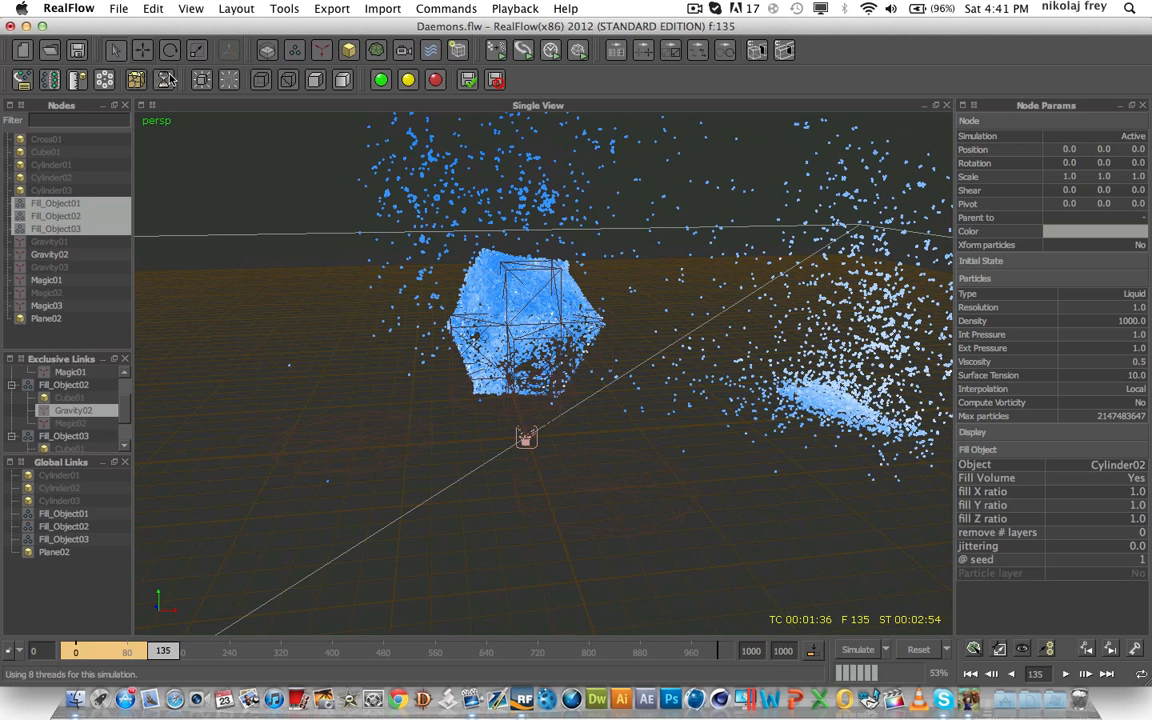
Step: Check Cross01's placement relative to the particles with the Move tool and review the exclusive links of the Fill_Object nodes
{"action": "left_click", "coordinate": [140, 52]}
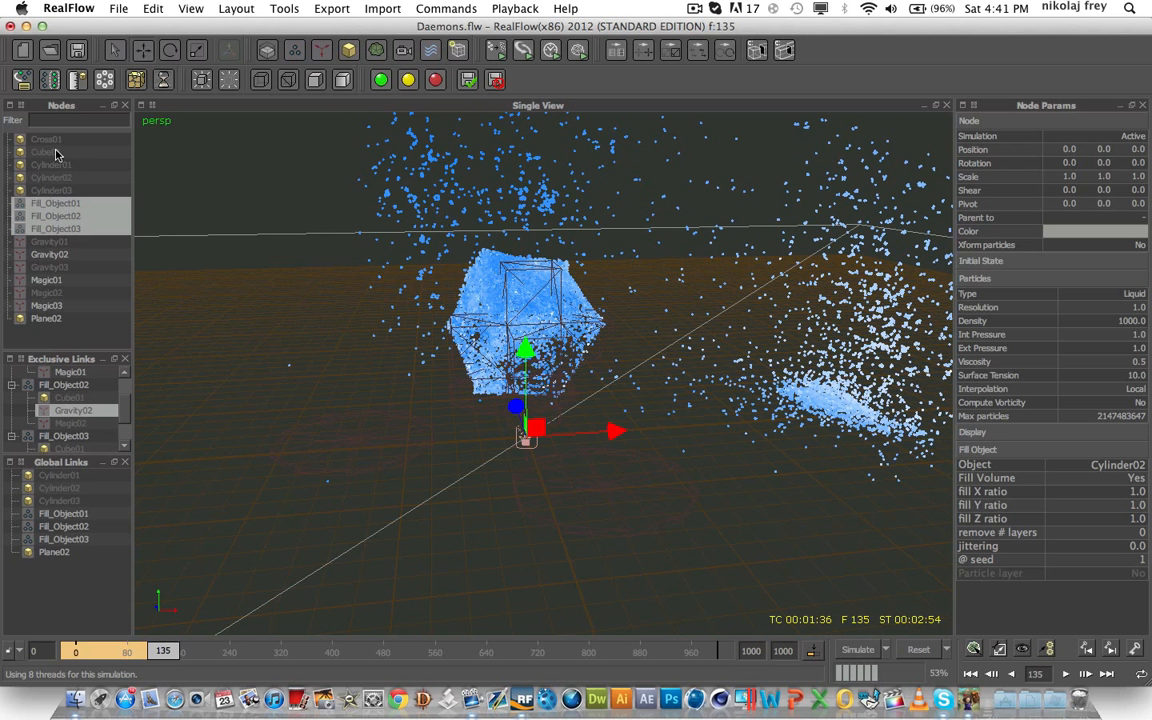
{"action": "left_click", "coordinate": [50, 140]}
{"action": "left_click_drag", "start_coordinate": [459, 373], "coordinate": [397, 321], "text": "alt"}
{"action": "left_click_drag", "start_coordinate": [440, 395], "coordinate": [416, 379], "text": "alt"}
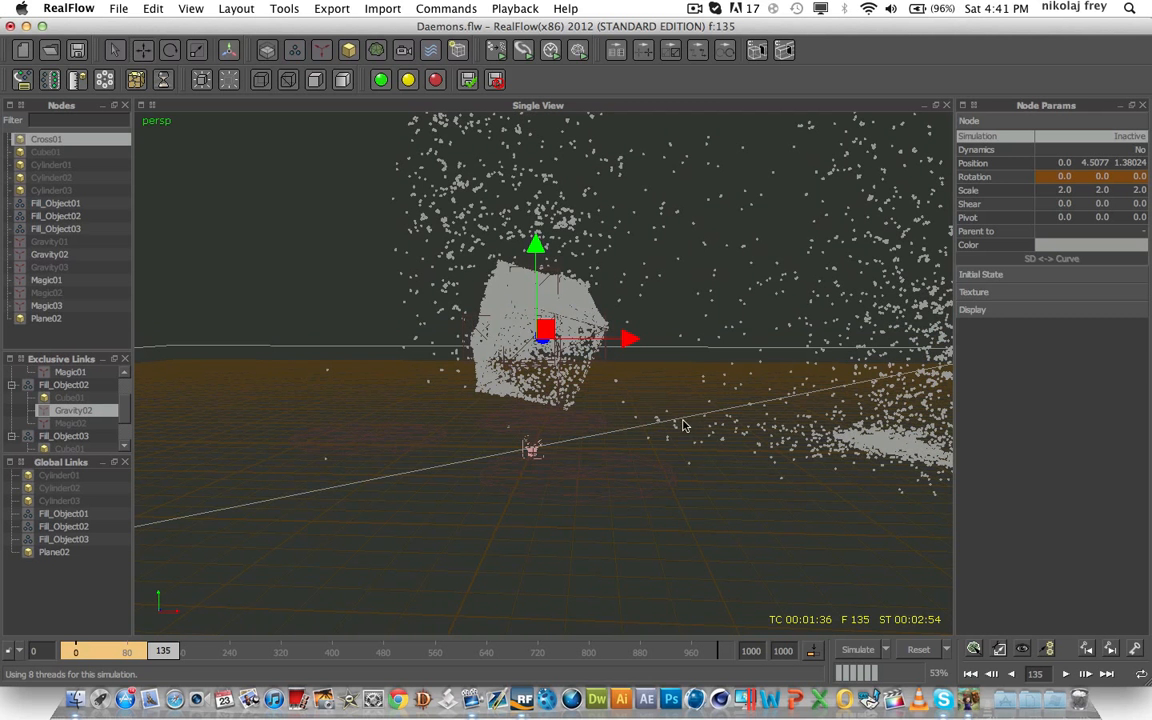
{"action": "left_click", "coordinate": [56, 203]}
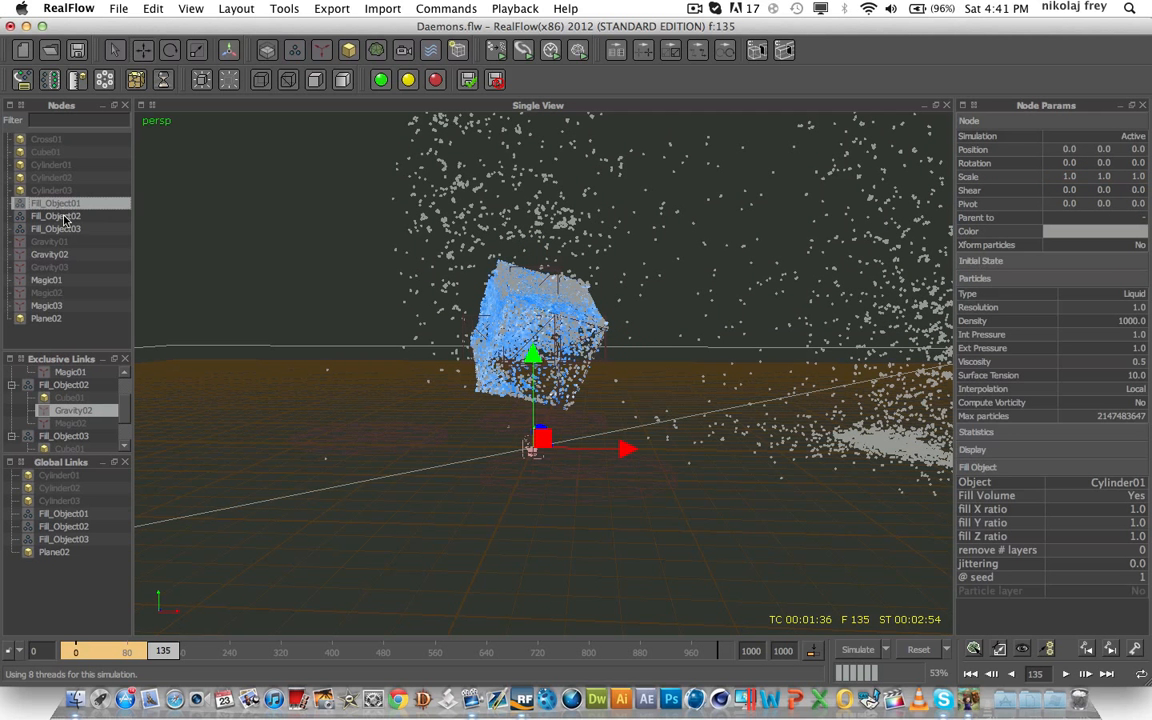
{"action": "left_click", "coordinate": [64, 230], "text": "shift"}
{"action": "scroll", "coordinate": [72, 419], "scroll_direction": "down", "scroll_amount": 1}
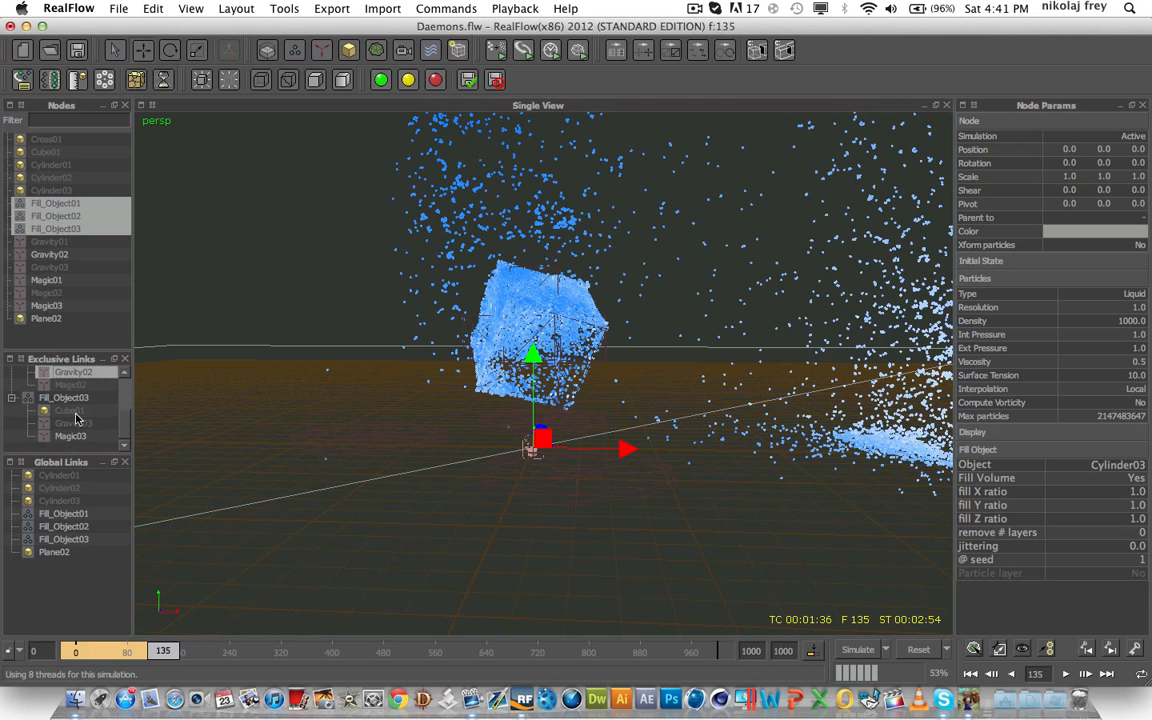
{"action": "scroll", "coordinate": [80, 400], "scroll_direction": "up", "scroll_amount": 2}
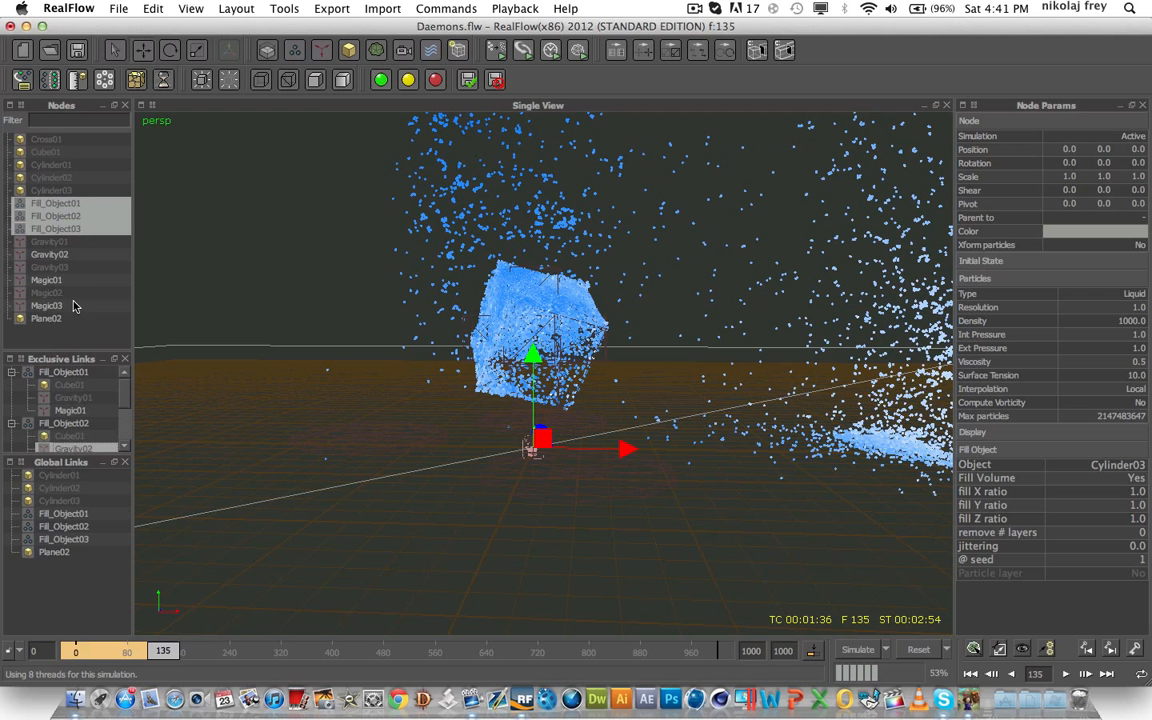
Step: Change the target object of the Magic01 and Magic03 daemons to Cross01
{"action": "left_click", "coordinate": [53, 307]}
{"action": "left_click", "coordinate": [53, 282], "text": "super"}
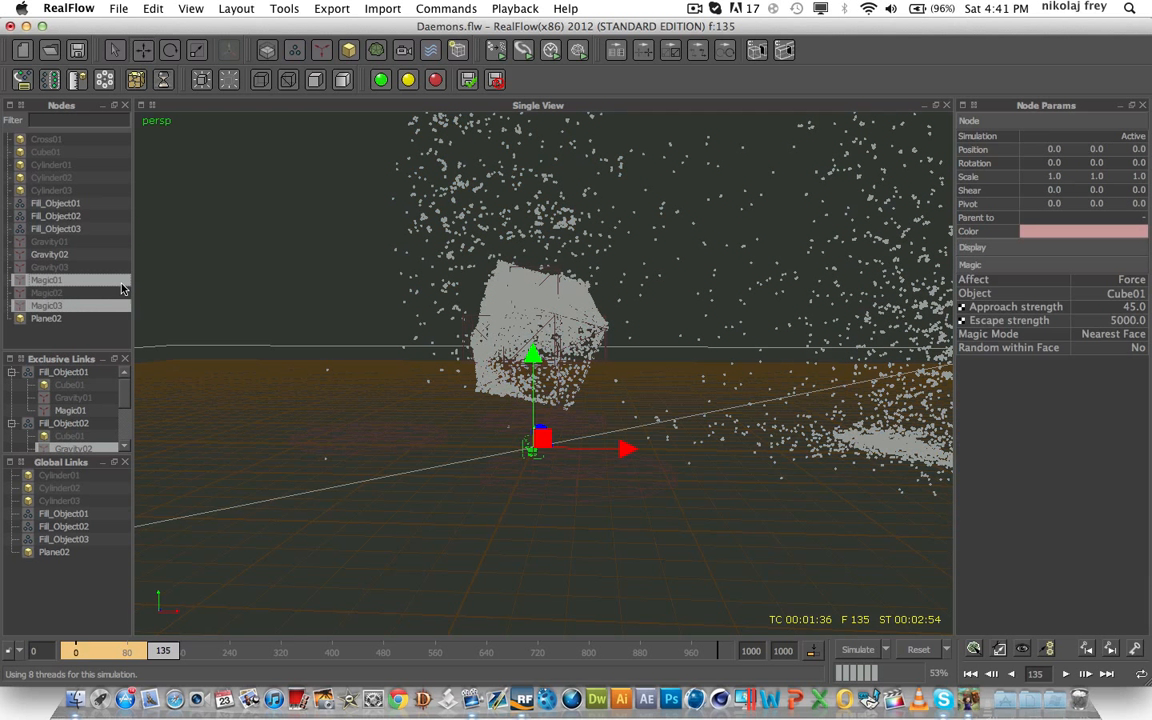
{"action": "left_click", "coordinate": [978, 296]}
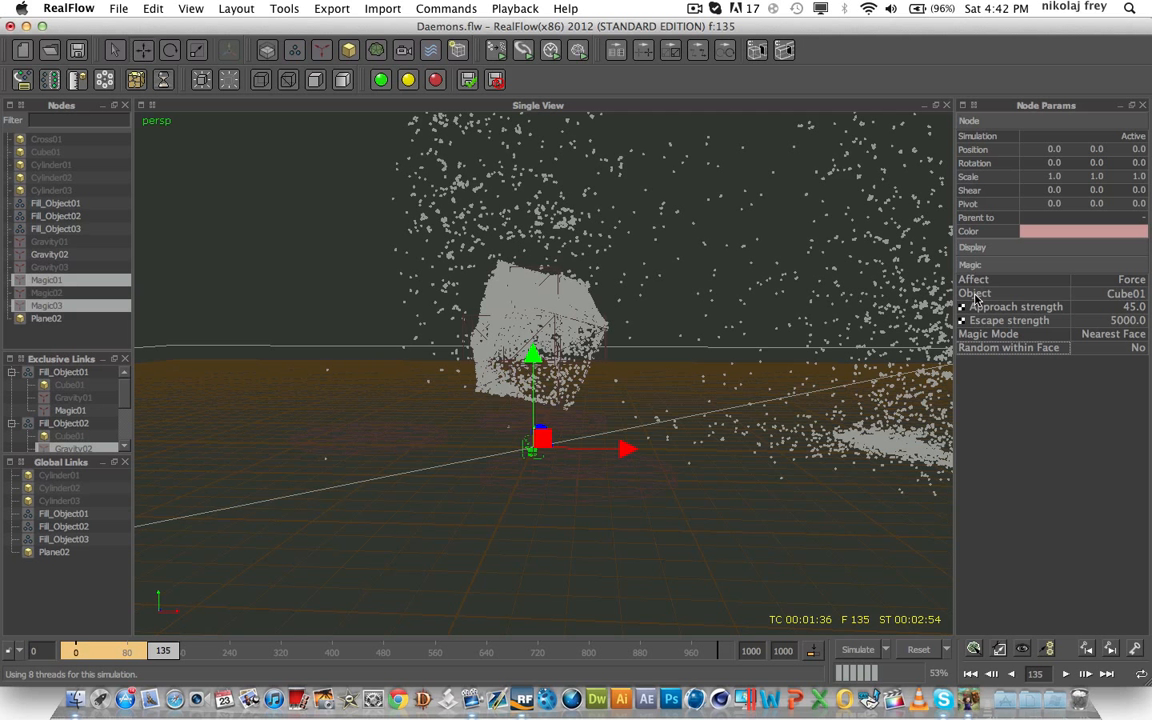
{"action": "right_click_drag", "start_coordinate": [725, 268], "coordinate": [588, 292], "text": "alt"}
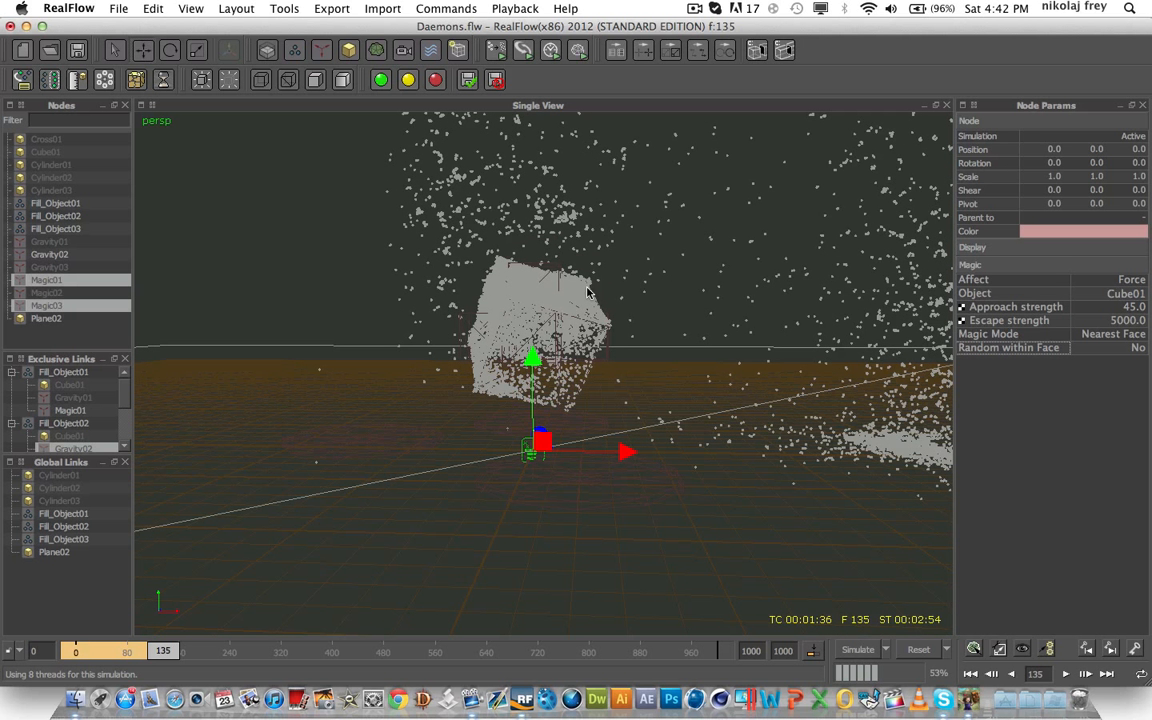
{"action": "left_click", "coordinate": [1130, 294]}
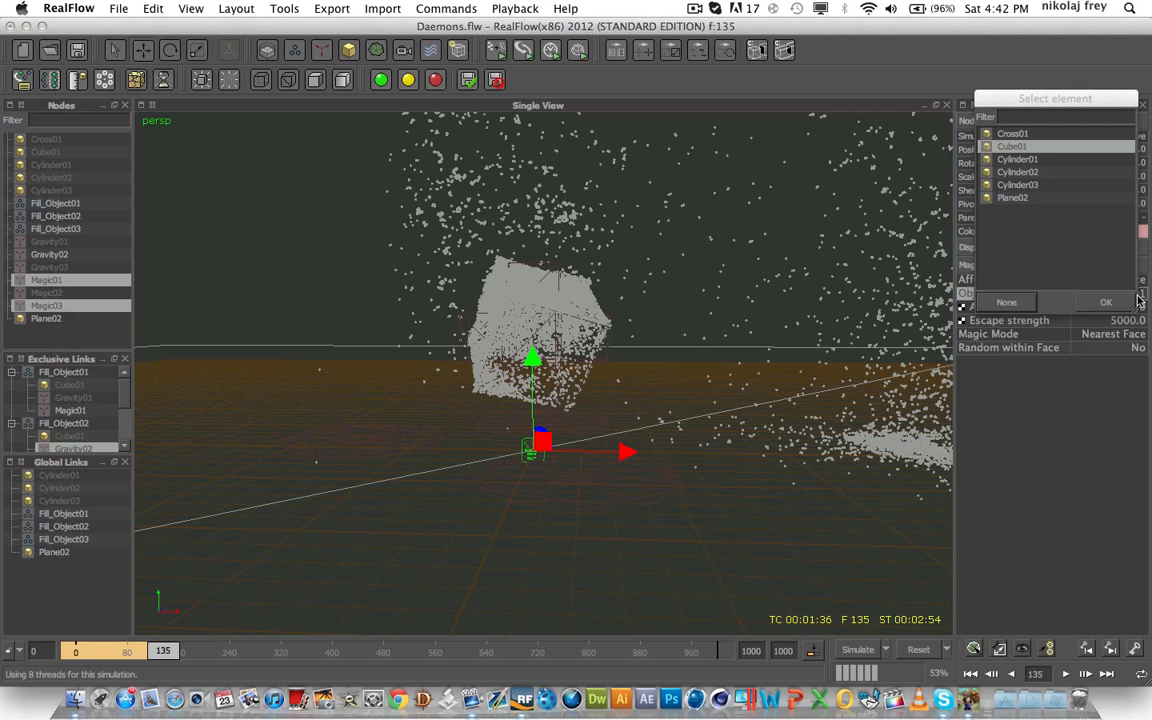
{"action": "left_click", "coordinate": [1020, 134]}
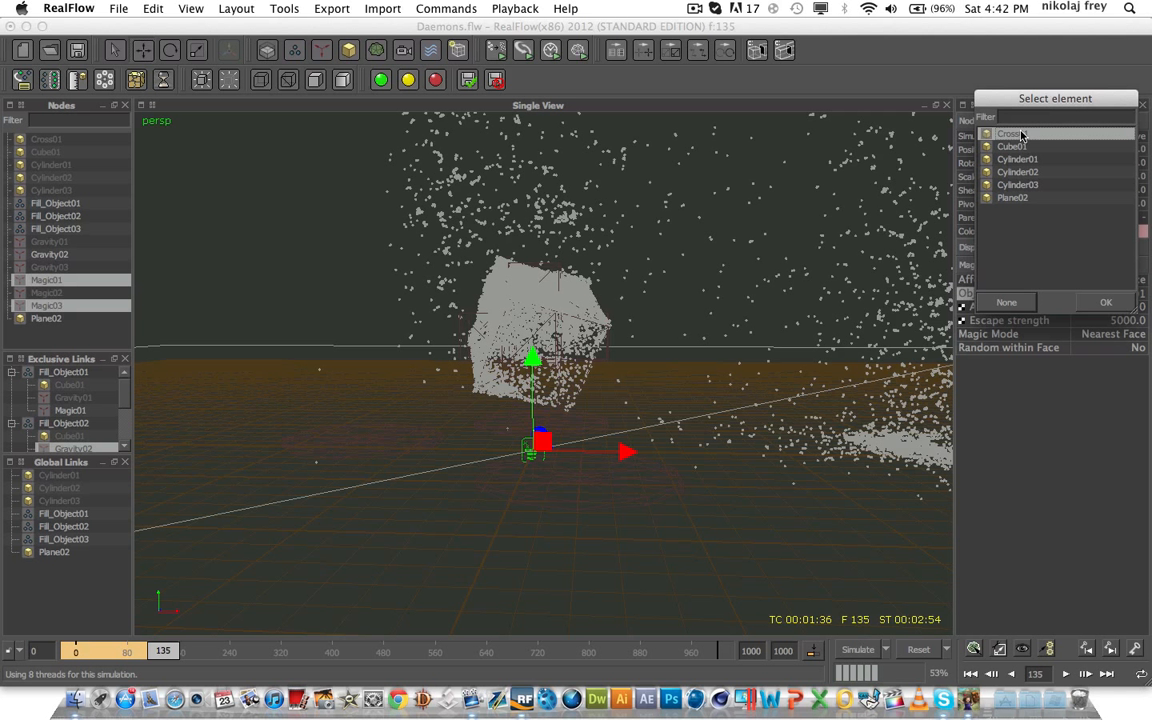
{"action": "left_click", "coordinate": [1105, 303]}
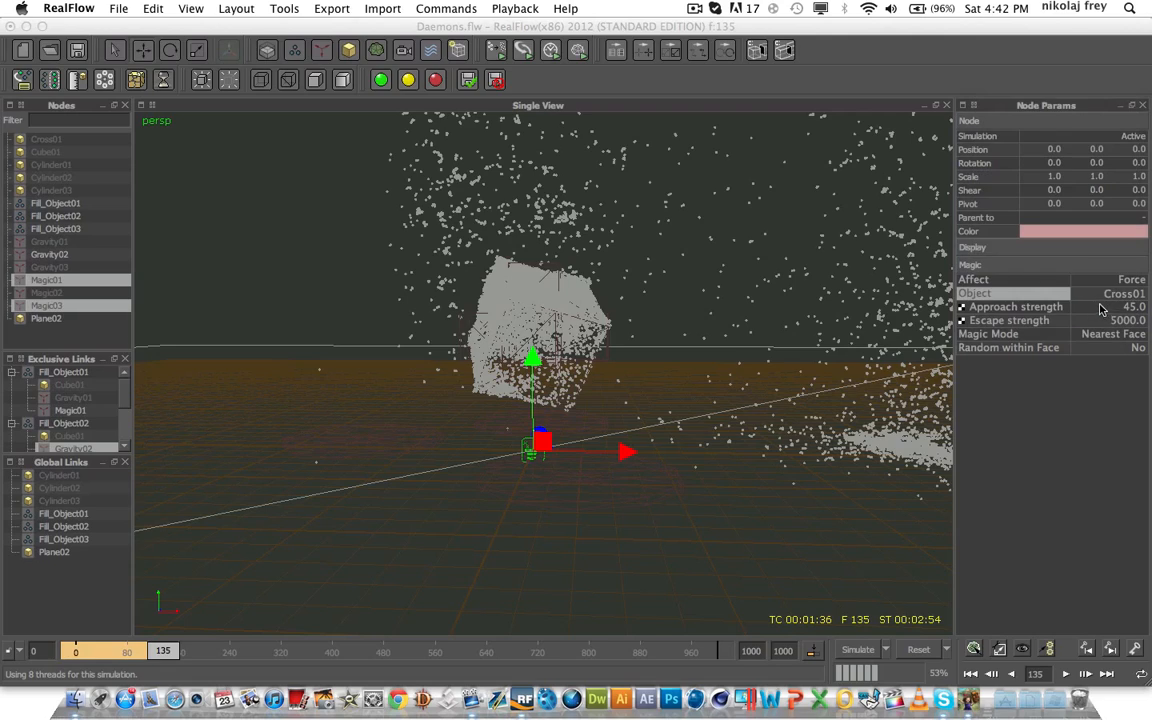
Step: Resume the simulation, highlight all three Fill_Object nodes to watch their particles, and stop at frame 155
{"action": "left_click_drag", "start_coordinate": [485, 250], "coordinate": [465, 280], "text": "alt"}
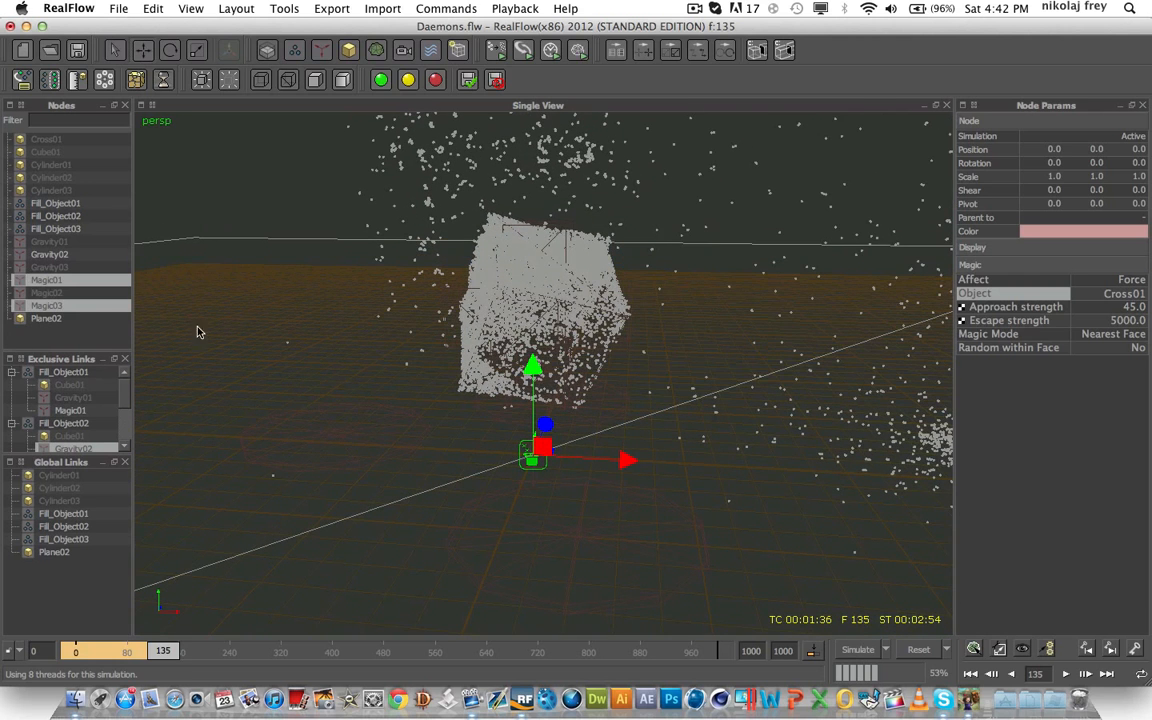
{"action": "left_click", "coordinate": [857, 649]}
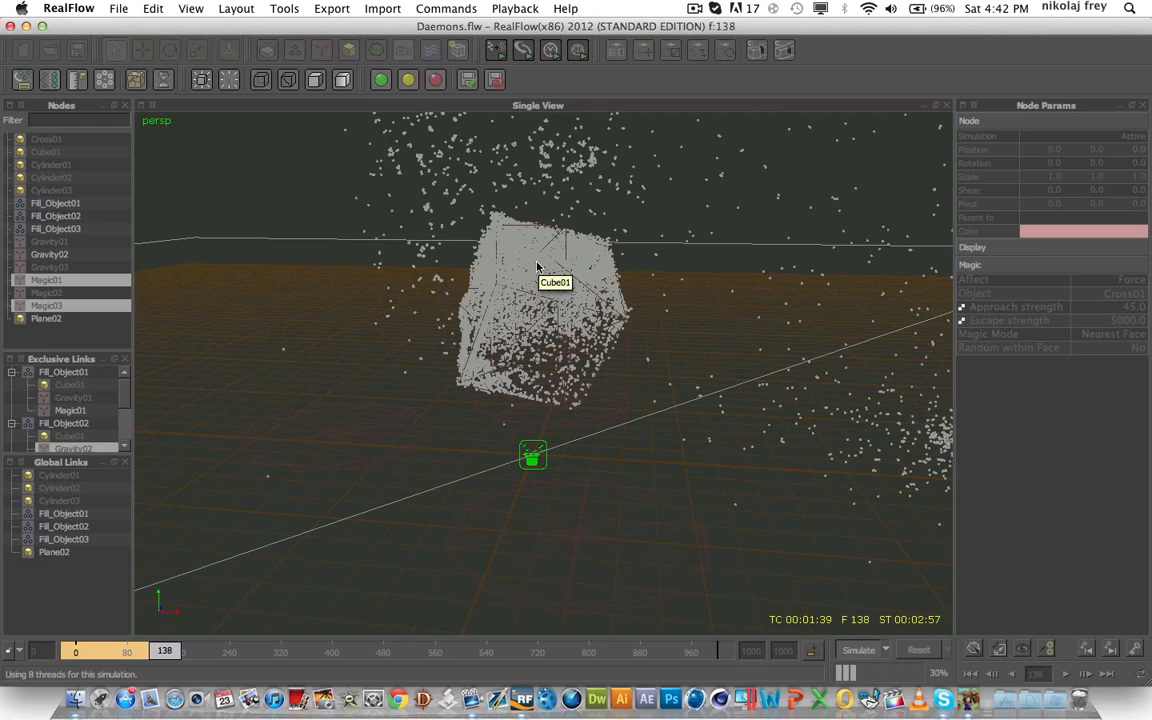
{"action": "left_click", "coordinate": [72, 228]}
{"action": "left_click", "coordinate": [70, 204], "text": "shift"}
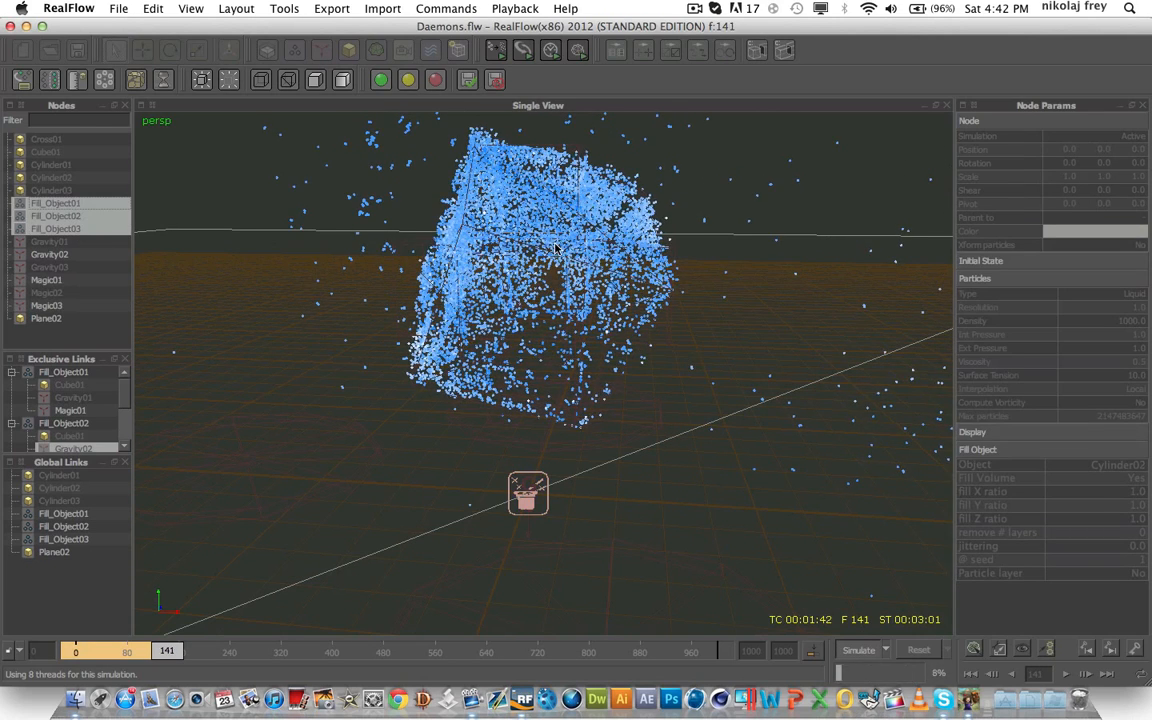
{"action": "left_click_drag", "start_coordinate": [556, 248], "coordinate": [612, 390], "text": "alt"}
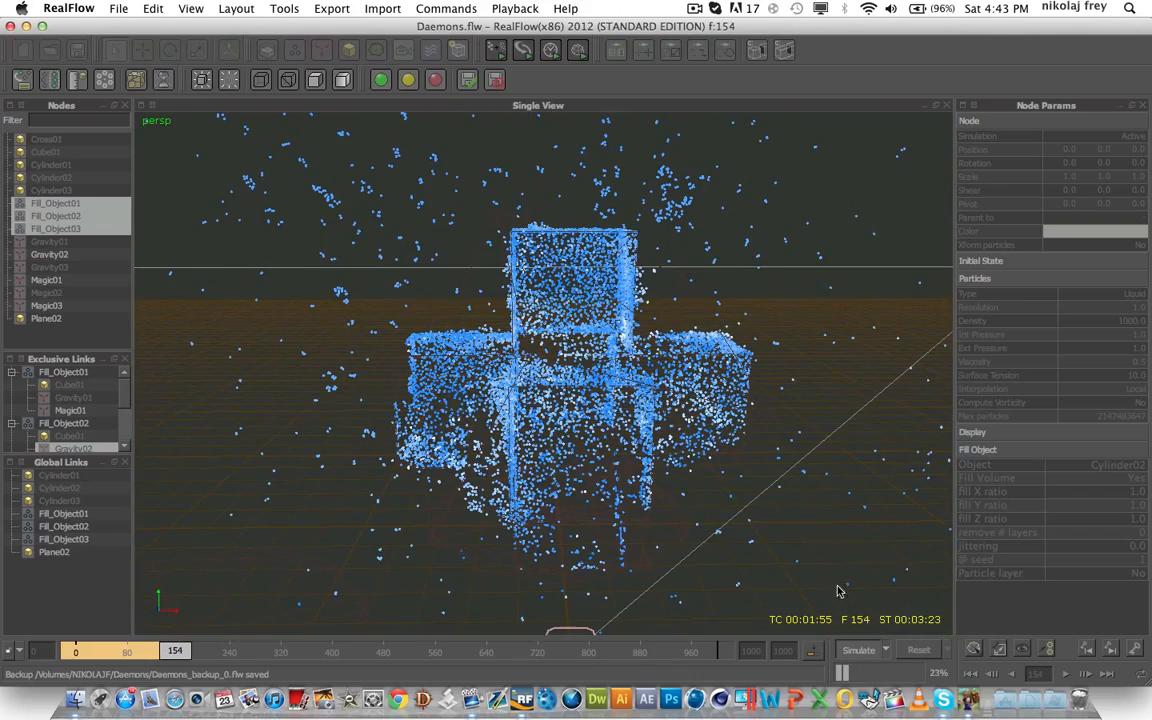
{"action": "left_click", "coordinate": [858, 651]}
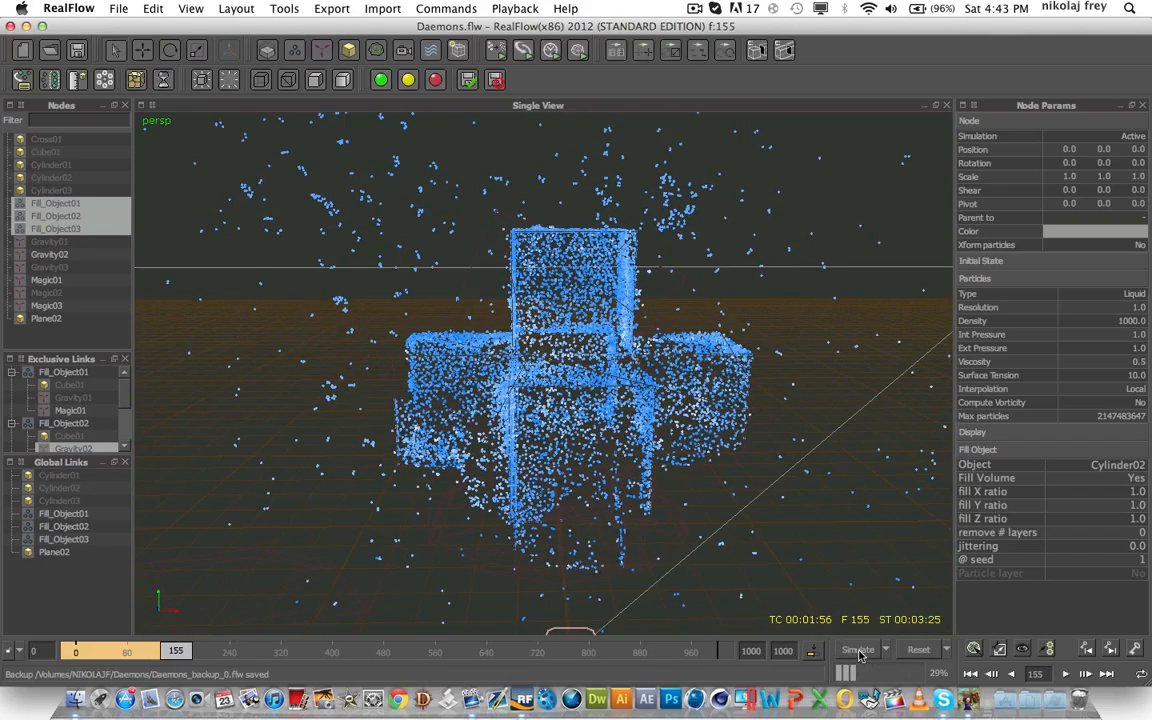
Step: Examine the particles on the cross and those falling beside it from several angles and distances
{"action": "scroll", "coordinate": [364, 400], "scroll_direction": "down", "scroll_amount": 10}
{"action": "left_click_drag", "start_coordinate": [546, 378], "coordinate": [618, 408], "text": "alt"}
{"action": "scroll", "coordinate": [552, 443], "scroll_direction": "up", "scroll_amount": 5}
{"action": "scroll", "coordinate": [590, 425], "scroll_direction": "down", "scroll_amount": 8}
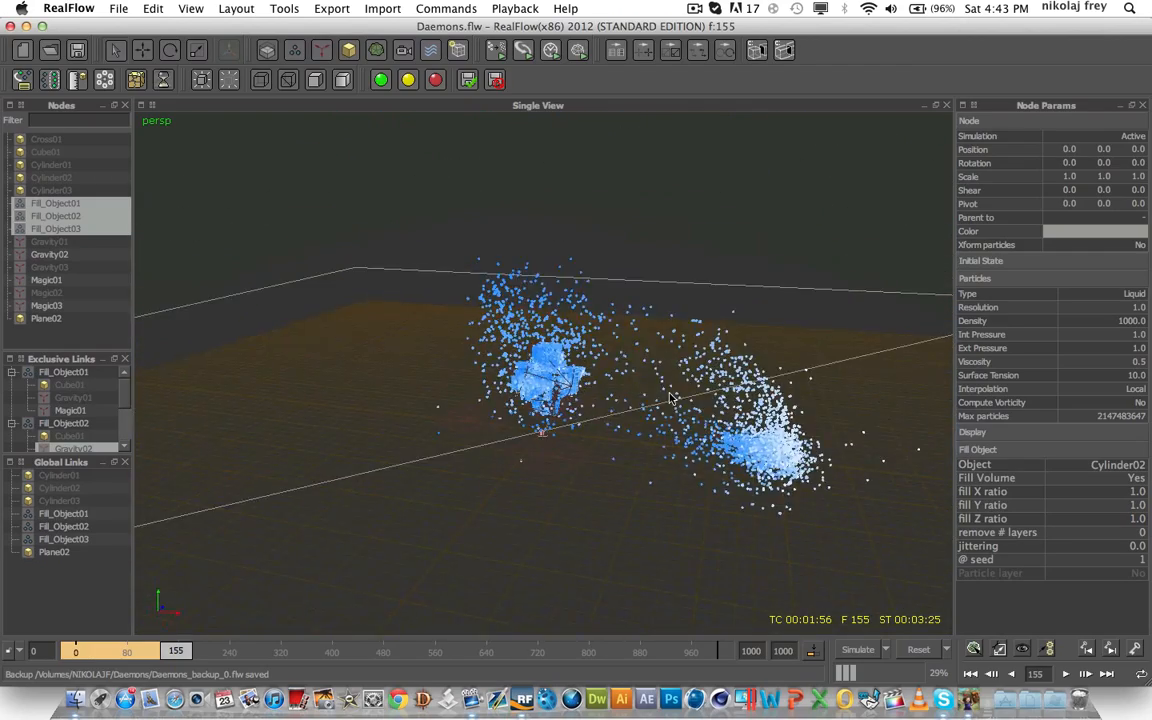
{"action": "scroll", "coordinate": [618, 408], "scroll_direction": "up", "scroll_amount": 8}
{"action": "middle_click_drag", "start_coordinate": [546, 393], "coordinate": [519, 380], "text": "alt"}
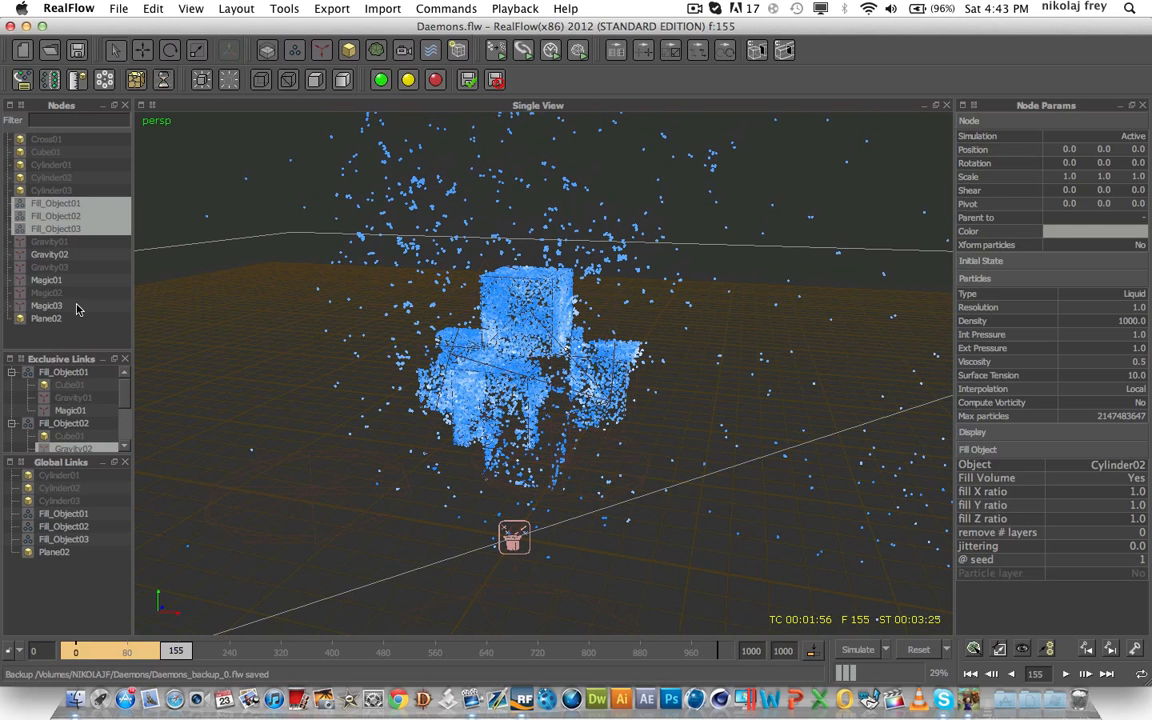
Step: Highlight Fill_Object01, Fill_Object02 and Fill_Object03 one at a time to compare which particles belong to each
{"action": "left_click", "coordinate": [56, 230]}
{"action": "left_click", "coordinate": [64, 216]}
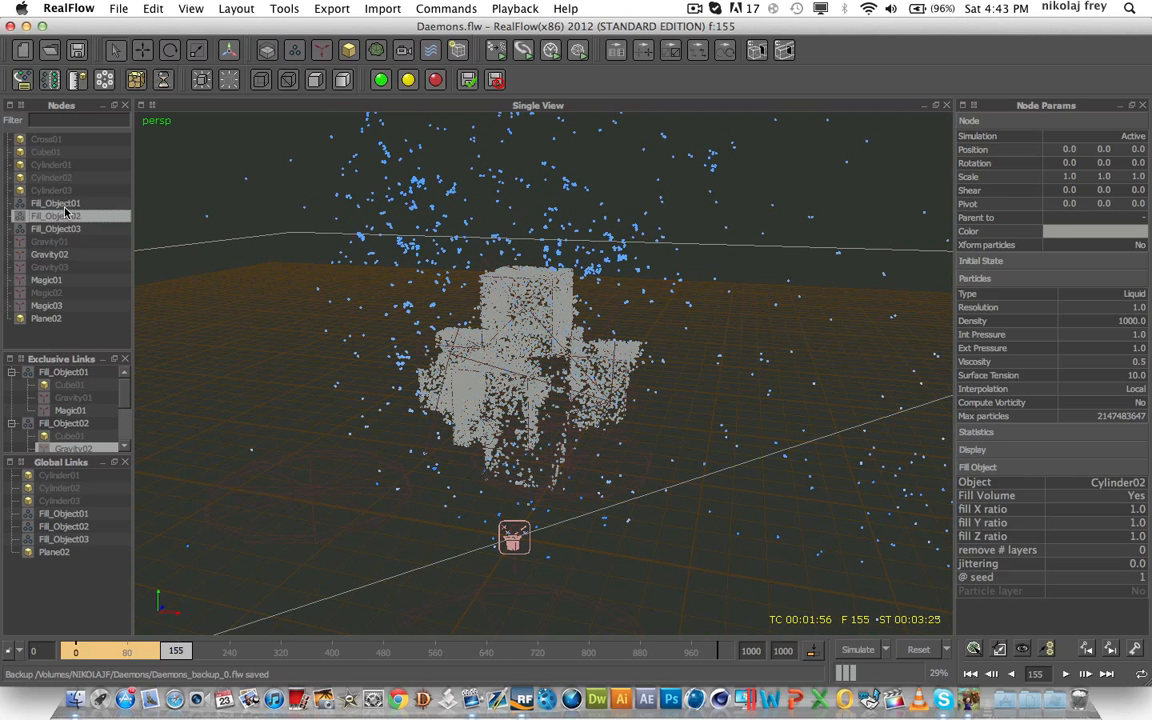
{"action": "left_click", "coordinate": [60, 204]}
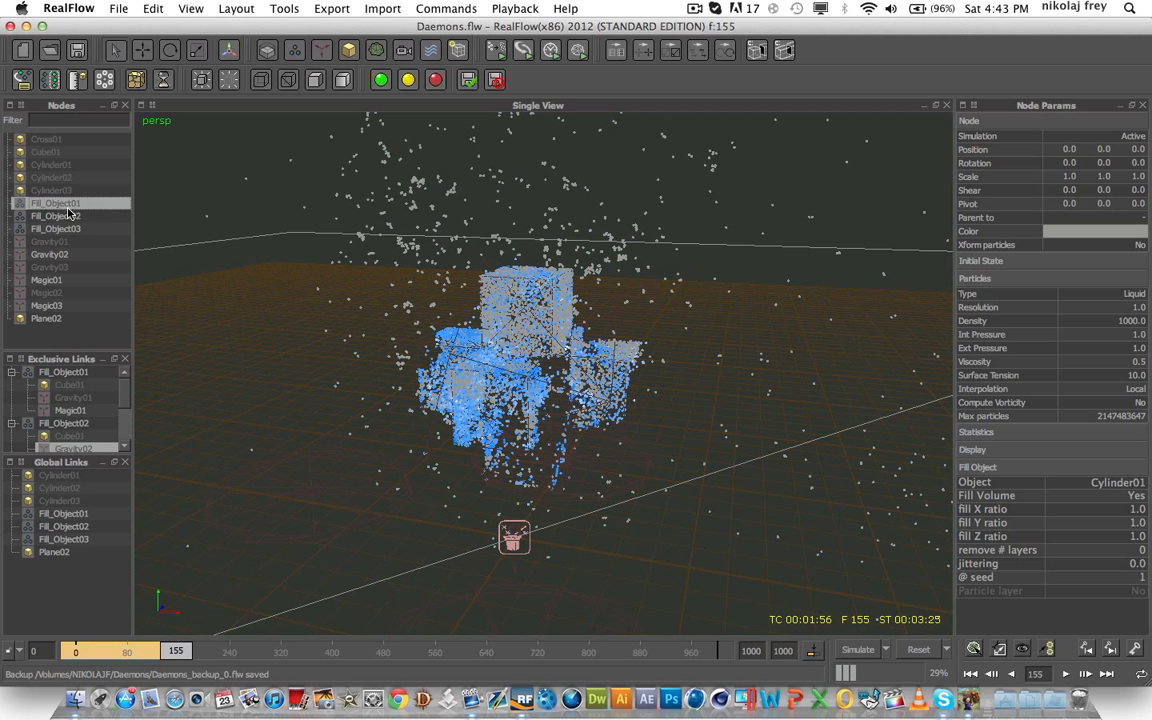
{"action": "left_click", "coordinate": [72, 231]}
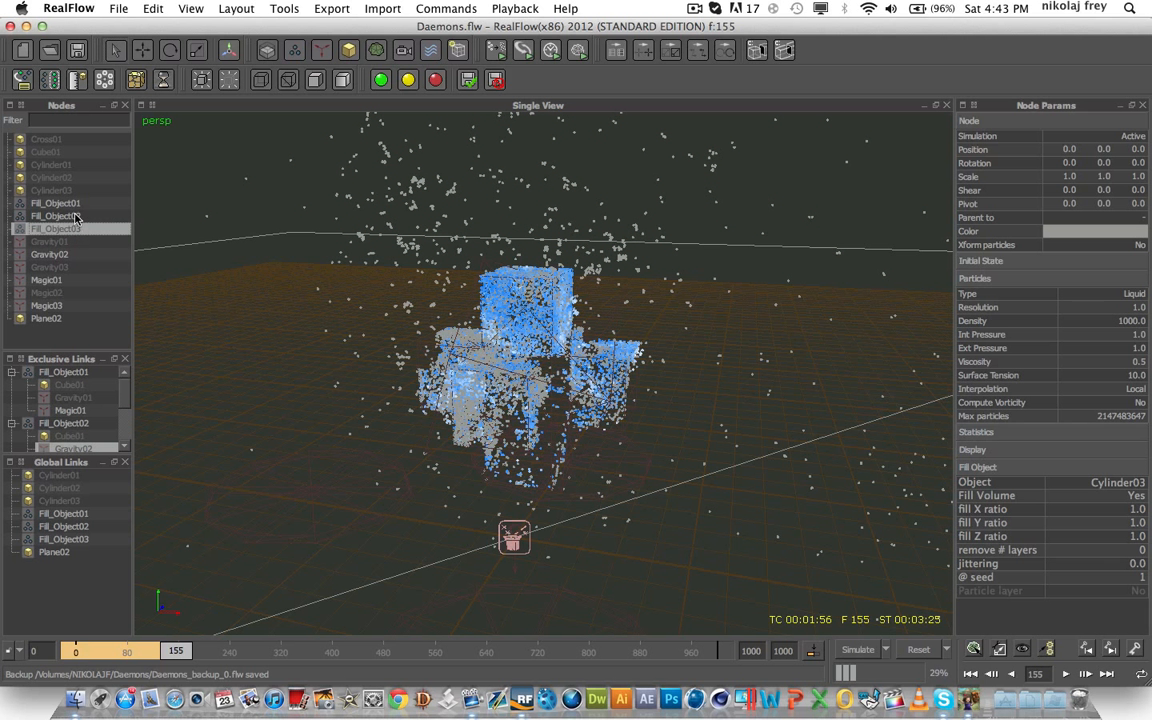
{"action": "left_click", "coordinate": [74, 206]}
{"action": "left_click", "coordinate": [76, 230]}
Step: Keyframe the Simulation parameter of Fill_Object03's linked Magic03 daemon as Active at frame 155 and Inactive at frame 156
{"action": "scroll", "coordinate": [86, 437], "scroll_direction": "down", "scroll_amount": 2}
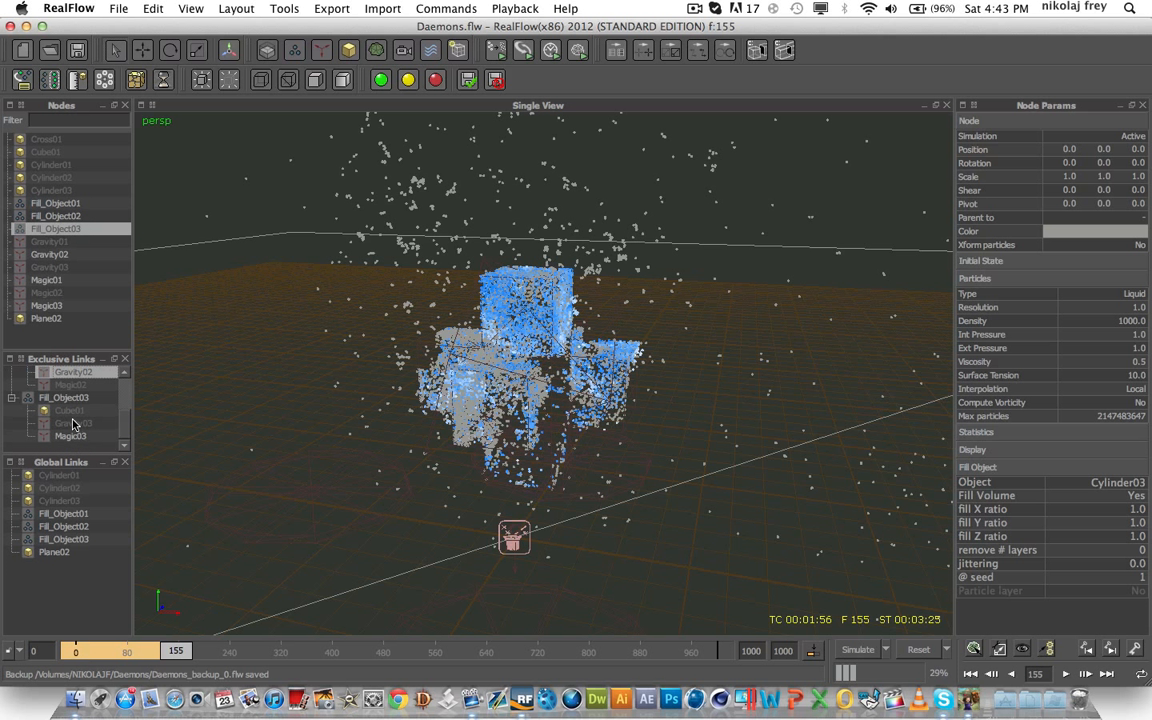
{"action": "left_click", "coordinate": [76, 437]}
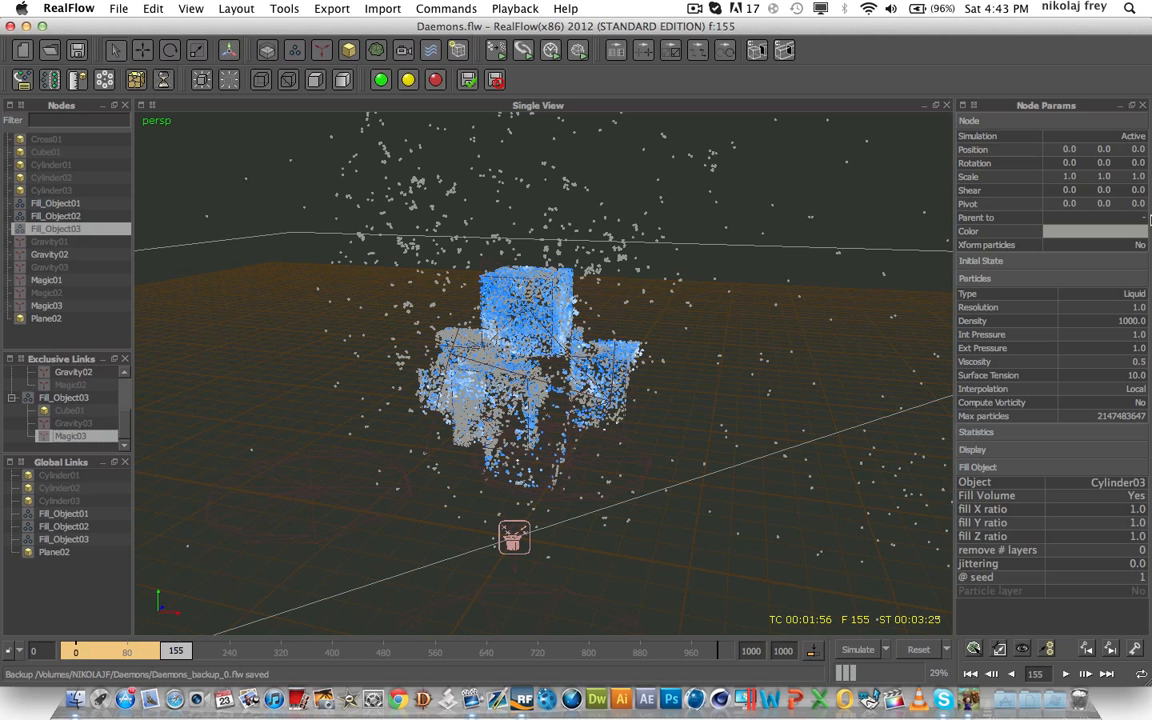
{"action": "left_click", "coordinate": [47, 306]}
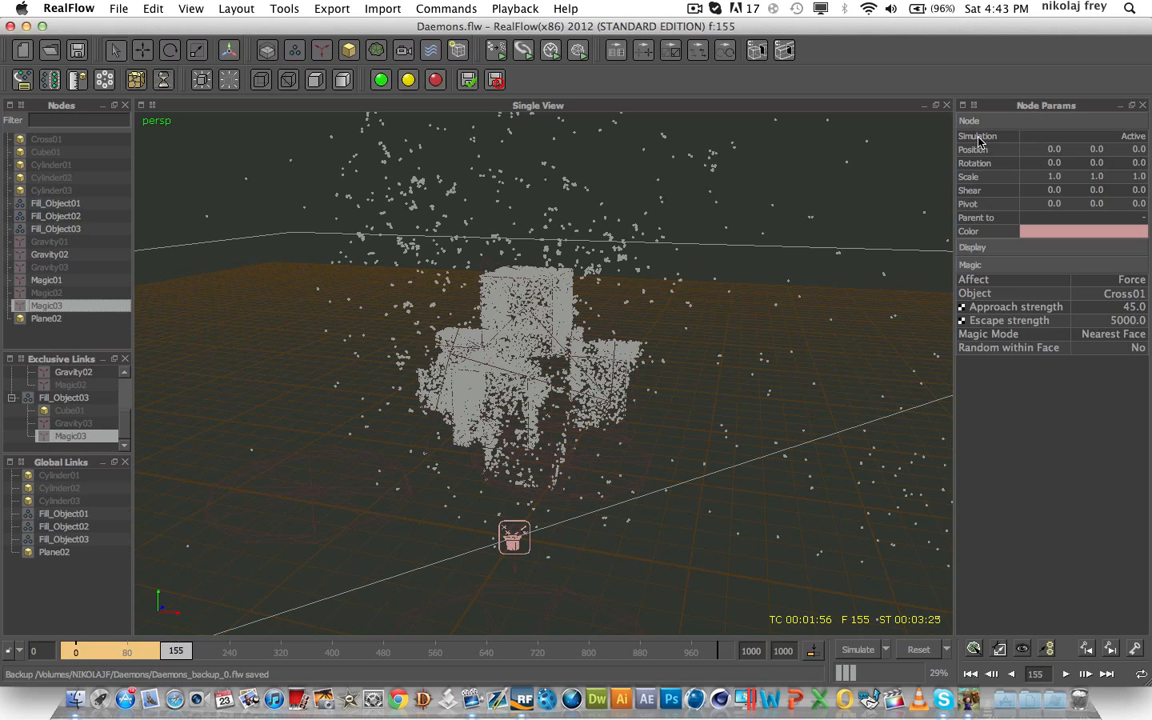
{"action": "right_click", "coordinate": [979, 142]}
{"action": "left_click", "coordinate": [1010, 195]}
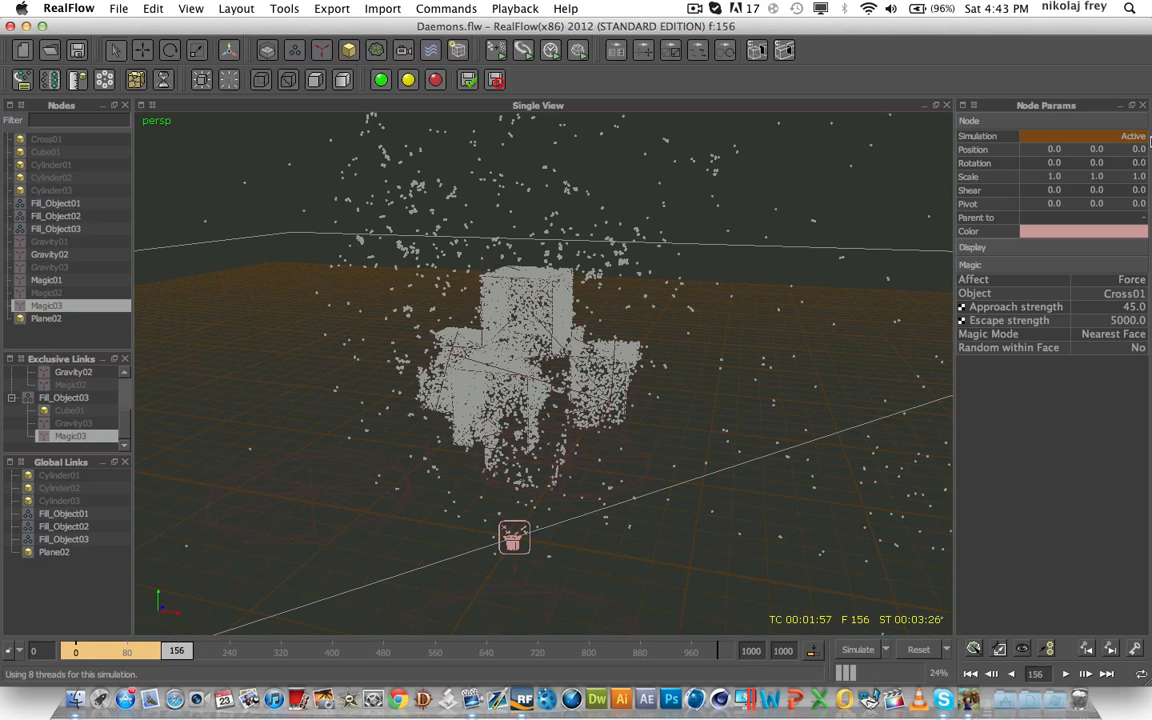
{"action": "left_click", "coordinate": [1025, 136]}
{"action": "left_click", "coordinate": [1010, 150]}
{"action": "right_click", "coordinate": [966, 142]}
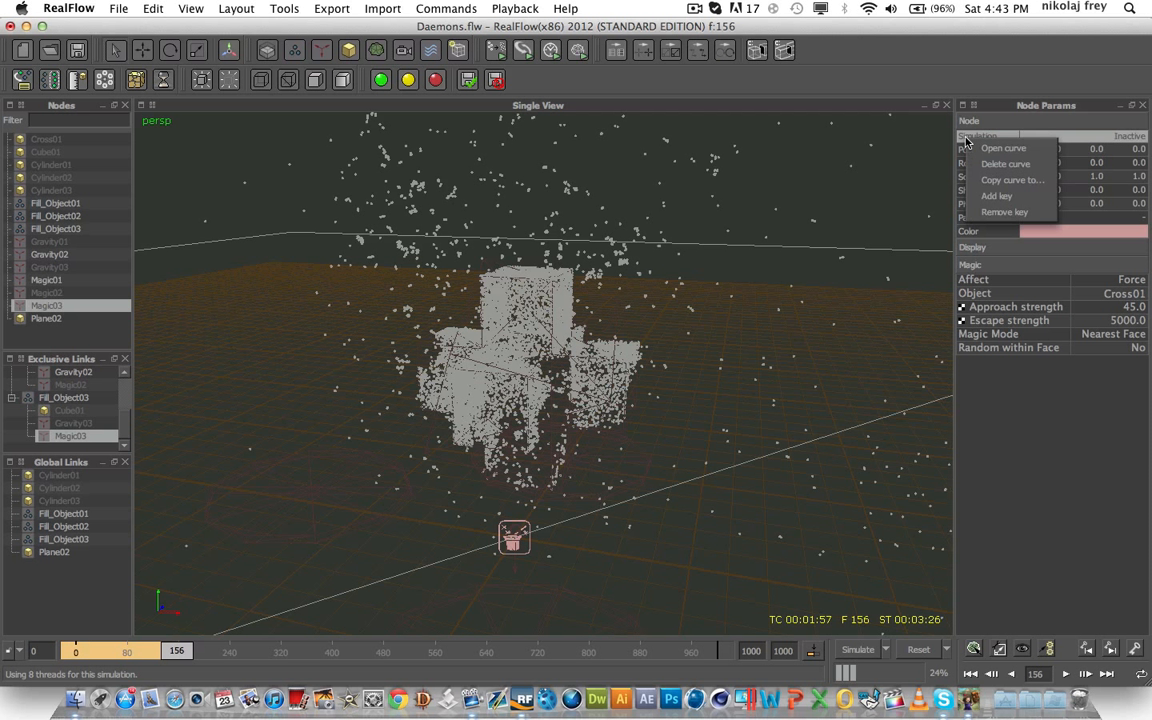
{"action": "left_click", "coordinate": [1004, 212]}
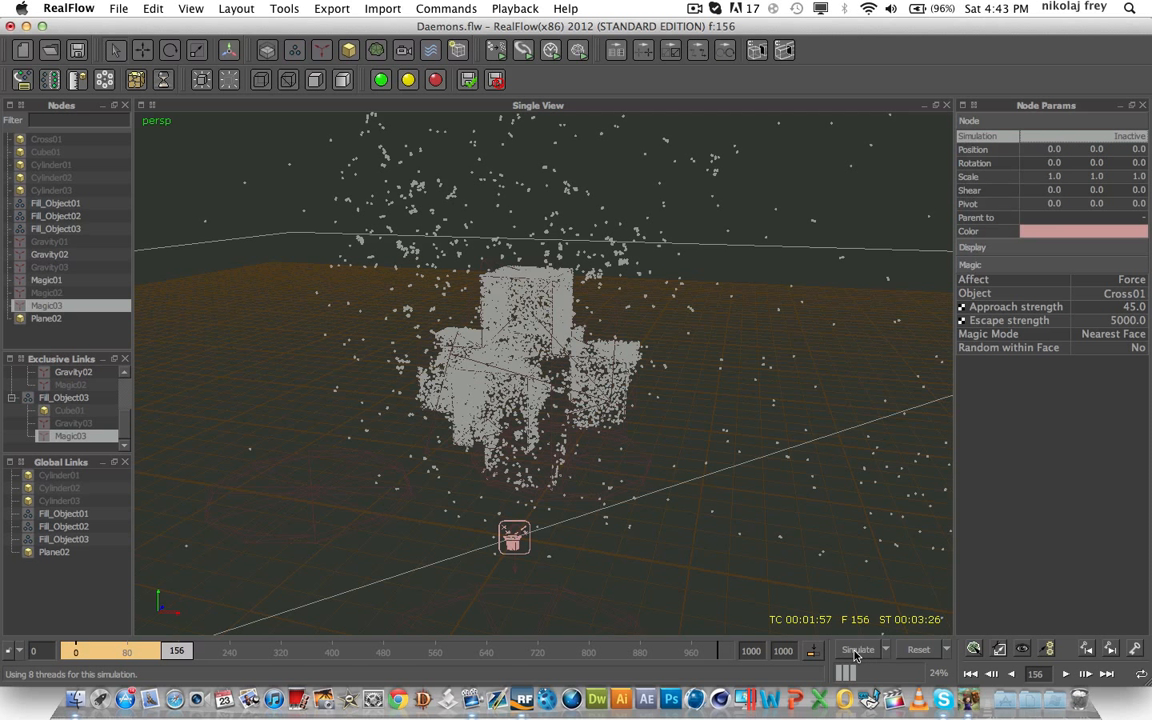
Step: Run the simulation to frame 159 and keyframe the Simulation parameter of Fill_Object03's linked Gravity03 daemon as Inactive there
{"action": "left_click", "coordinate": [855, 650]}
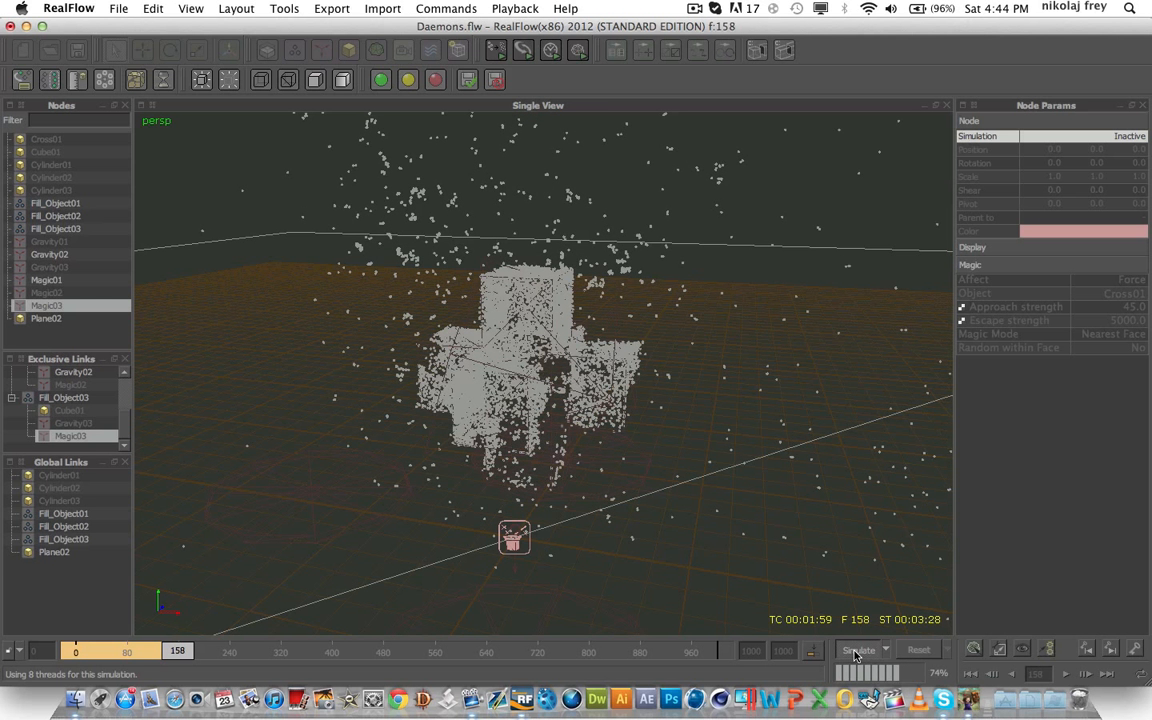
{"action": "left_click", "coordinate": [855, 652]}
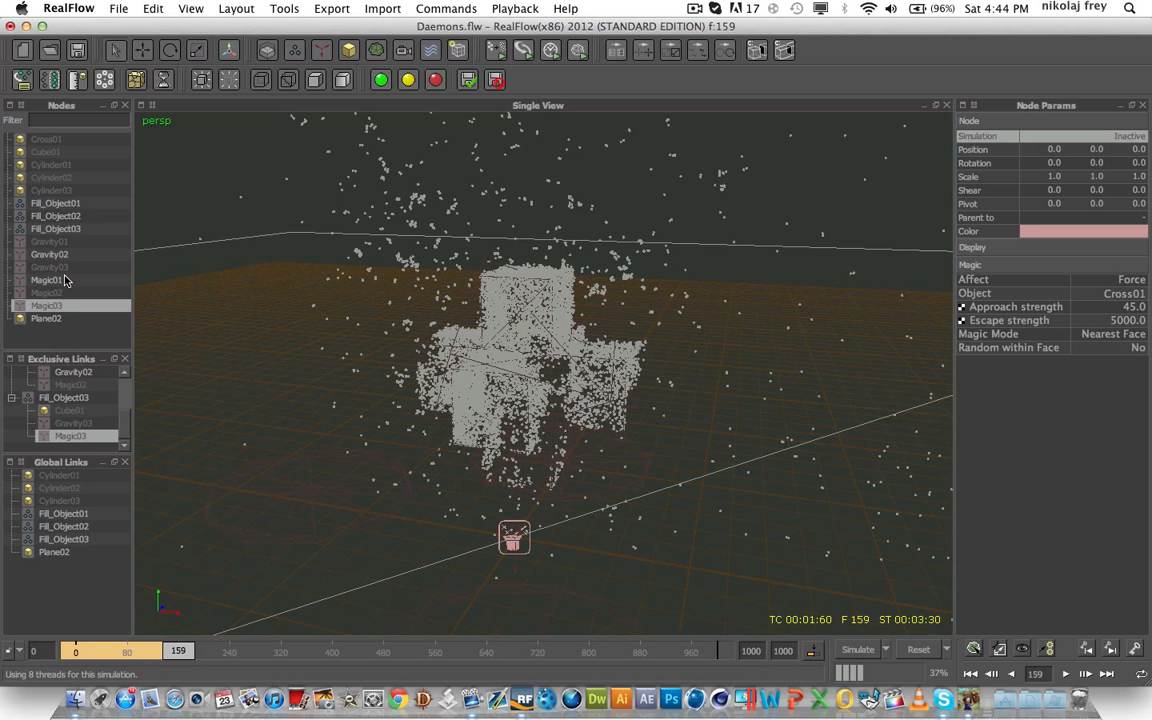
{"action": "left_click", "coordinate": [73, 424]}
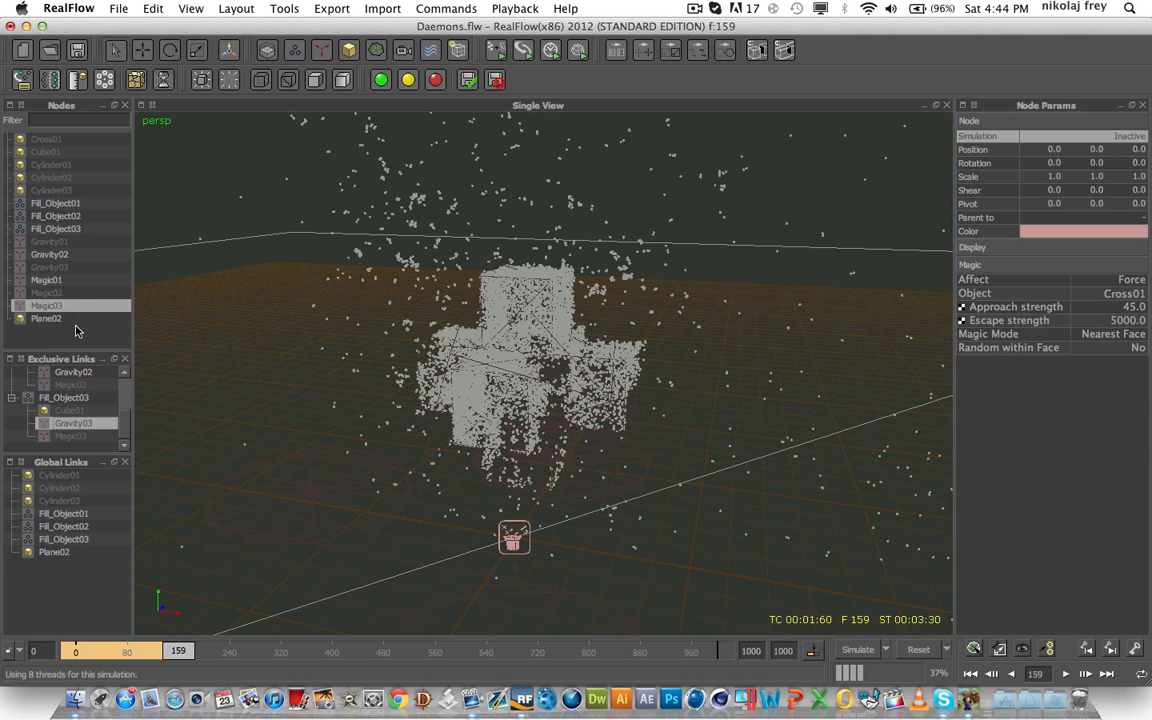
{"action": "left_click", "coordinate": [60, 268]}
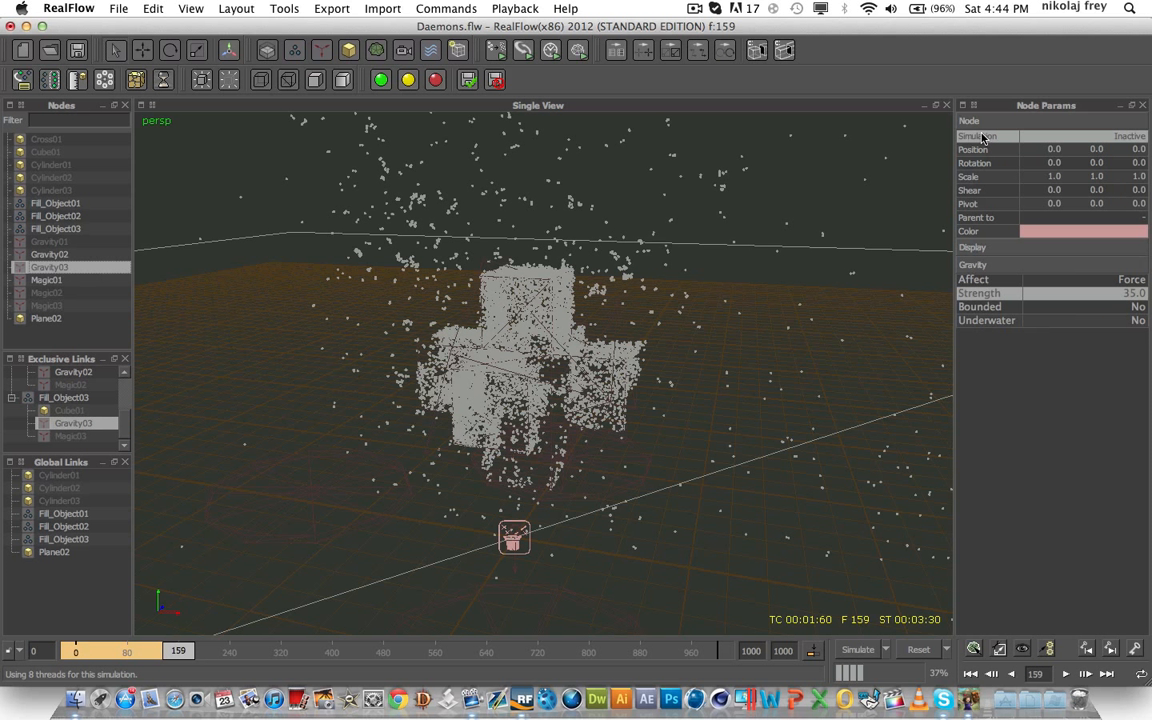
{"action": "right_click", "coordinate": [977, 138]}
{"action": "left_click", "coordinate": [1002, 198]}
Step: Advance the simulation to frame 160 and keyframe Gravity03's Simulation parameter as Active
{"action": "left_click", "coordinate": [858, 652]}
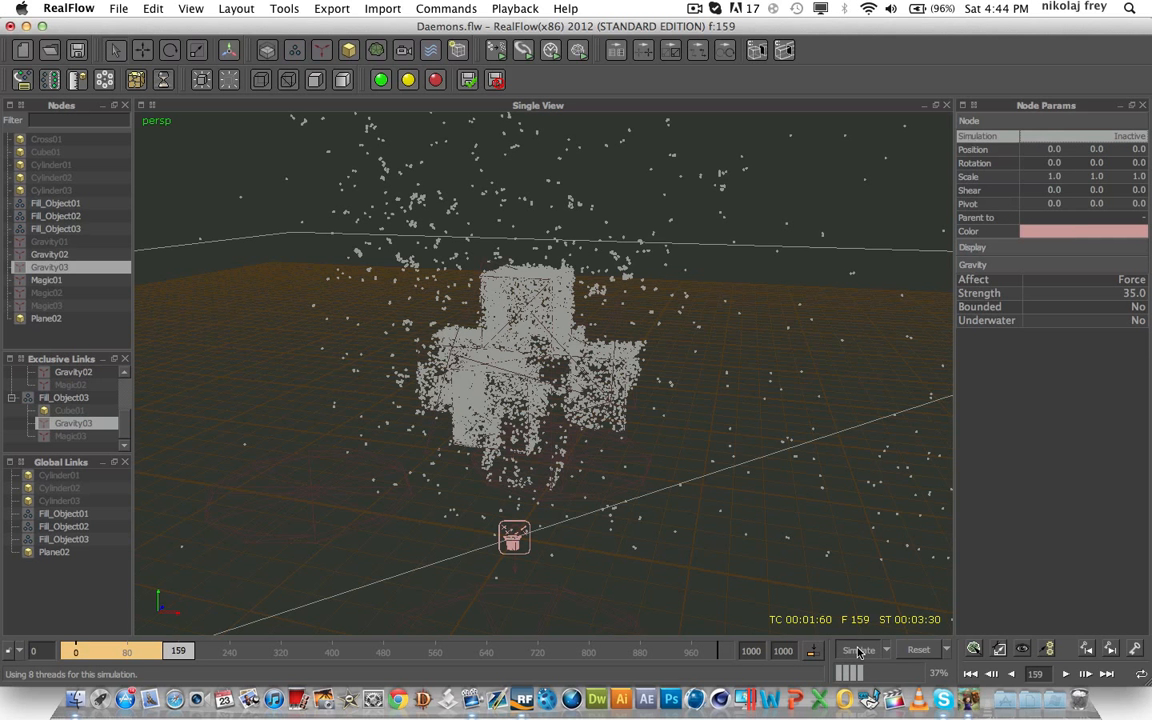
{"action": "left_click", "coordinate": [1140, 138]}
{"action": "left_click", "coordinate": [1140, 138]}
{"action": "left_click", "coordinate": [1055, 159]}
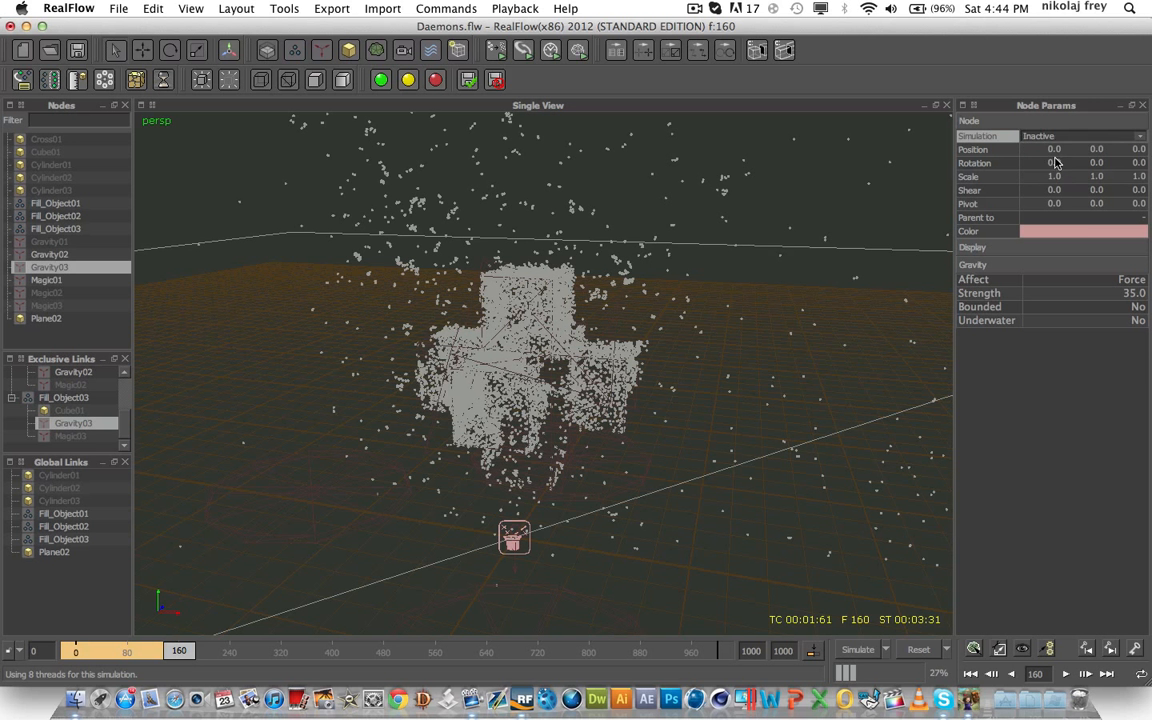
{"action": "right_click", "coordinate": [990, 137]}
{"action": "left_click", "coordinate": [1026, 195]}
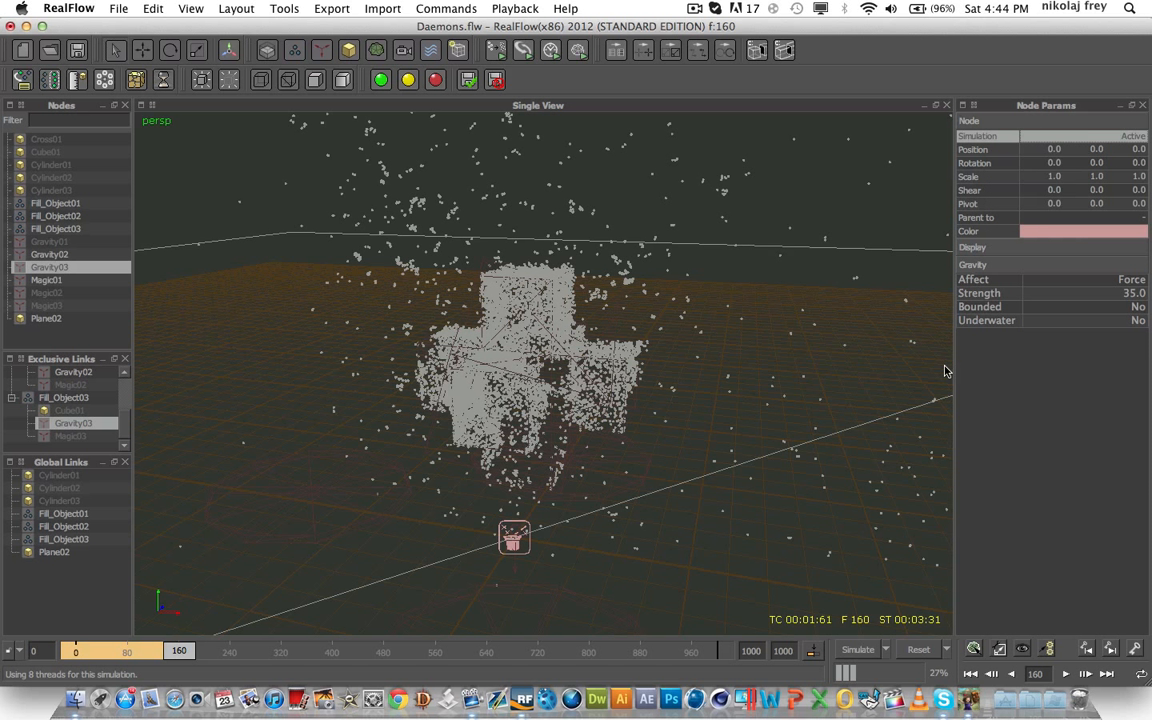
Step: Resume the simulation from frame 160 and highlight Fill_Object01, Fill_Object02 and Fill_Object03
{"action": "left_click", "coordinate": [847, 651]}
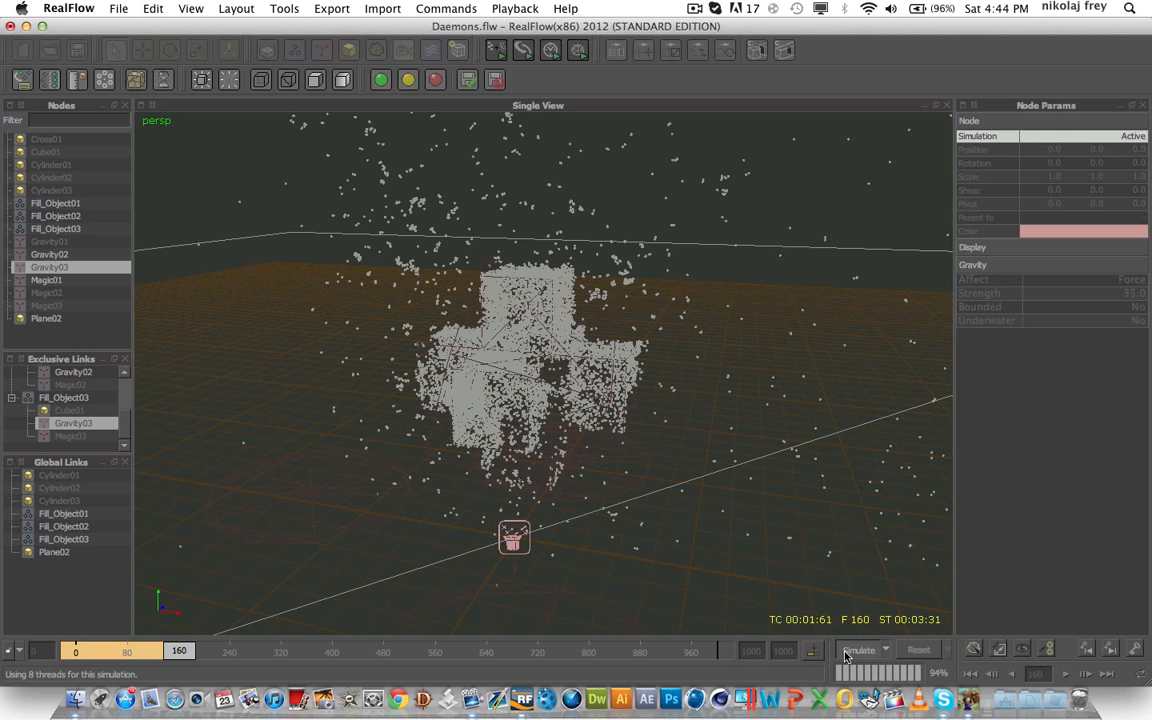
{"action": "left_click", "coordinate": [76, 229]}
{"action": "left_click", "coordinate": [74, 207], "text": "shift"}
Step: Examine from several angles and distances how the particles leave the cross while the simulation runs
{"action": "left_click_drag", "start_coordinate": [330, 420], "coordinate": [815, 422], "text": "alt"}
{"action": "middle_click_drag", "start_coordinate": [815, 422], "coordinate": [642, 408], "text": "alt"}
{"action": "scroll", "coordinate": [610, 418], "scroll_direction": "up", "scroll_amount": 5}
{"action": "scroll", "coordinate": [605, 415], "scroll_direction": "down", "scroll_amount": 5}
{"action": "left_click_drag", "start_coordinate": [640, 410], "coordinate": [607, 412], "text": "alt"}
{"action": "right_click_drag", "start_coordinate": [608, 412], "coordinate": [525, 386], "text": "alt"}
{"action": "left_click_drag", "start_coordinate": [517, 350], "coordinate": [470, 378], "text": "alt"}
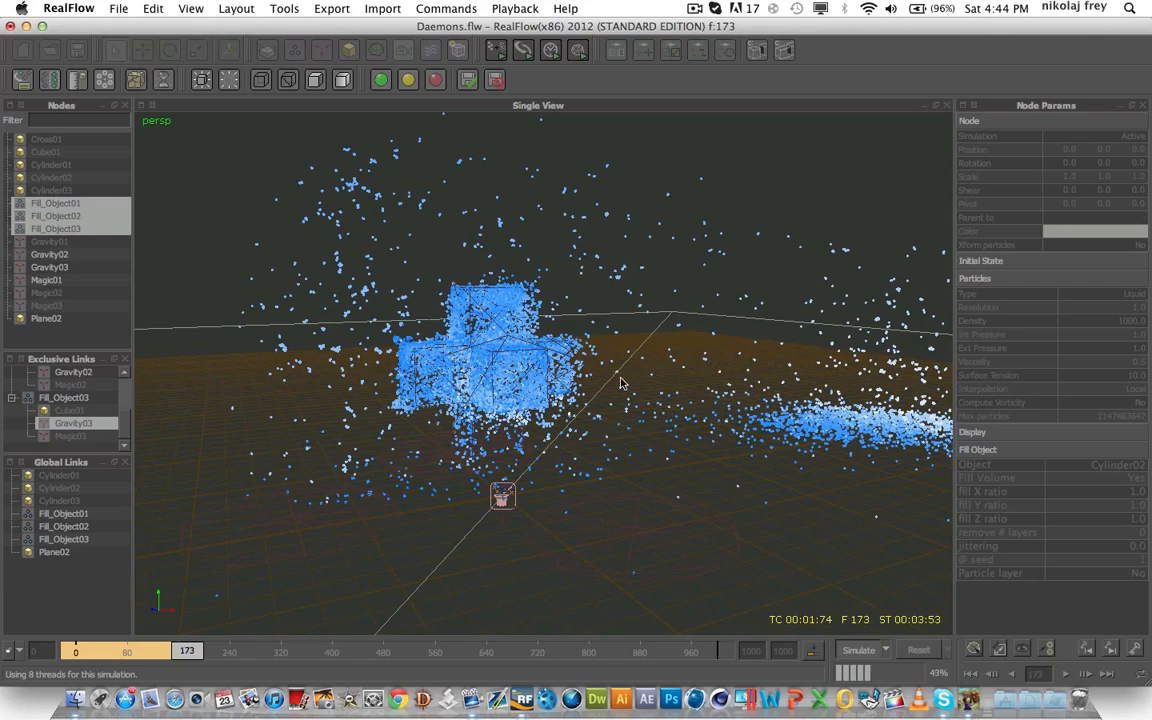
{"action": "scroll", "coordinate": [620, 383], "scroll_direction": "down", "scroll_amount": 5}
{"action": "scroll", "coordinate": [620, 383], "scroll_direction": "up", "scroll_amount": 5}
{"action": "left_click_drag", "start_coordinate": [620, 383], "coordinate": [500, 342], "text": "alt"}
{"action": "scroll", "coordinate": [611, 380], "scroll_direction": "down", "scroll_amount": 2}
{"action": "scroll", "coordinate": [462, 350], "scroll_direction": "up", "scroll_amount": 5}
{"action": "scroll", "coordinate": [500, 342], "scroll_direction": "up", "scroll_amount": 3}
{"action": "middle_click_drag", "start_coordinate": [490, 342], "coordinate": [509, 391], "text": "alt"}
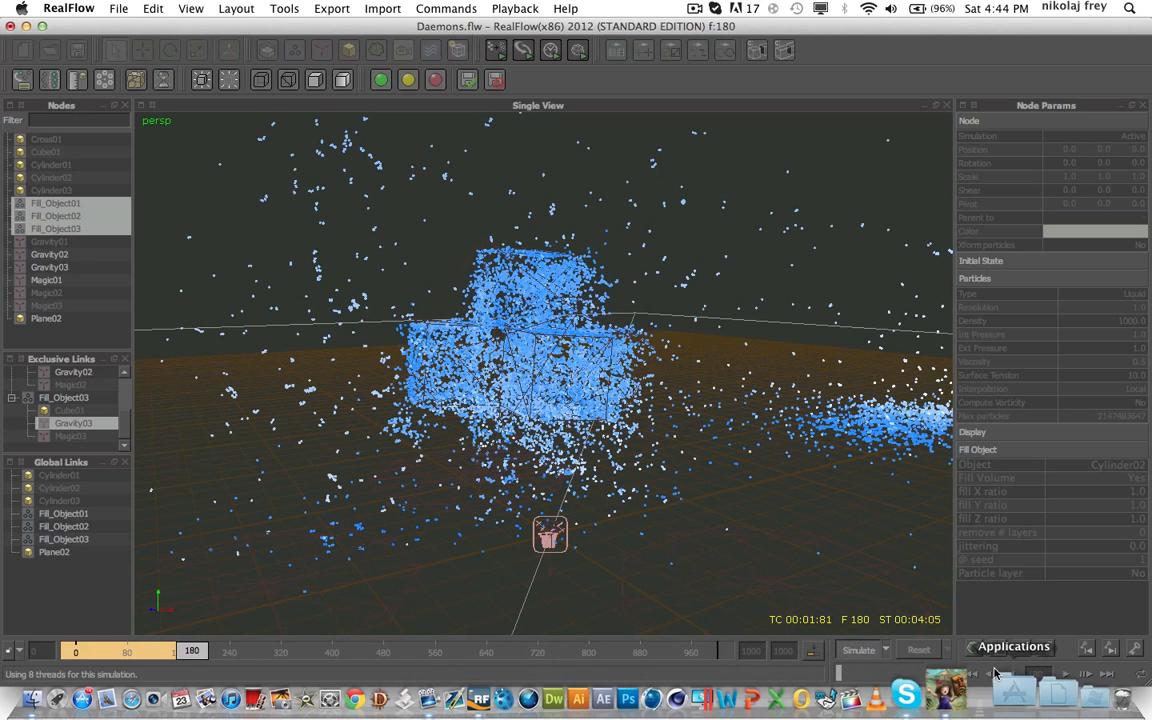
Step: Quit Skype while the simulation keeps running
{"action": "right_click", "coordinate": [940, 688]}
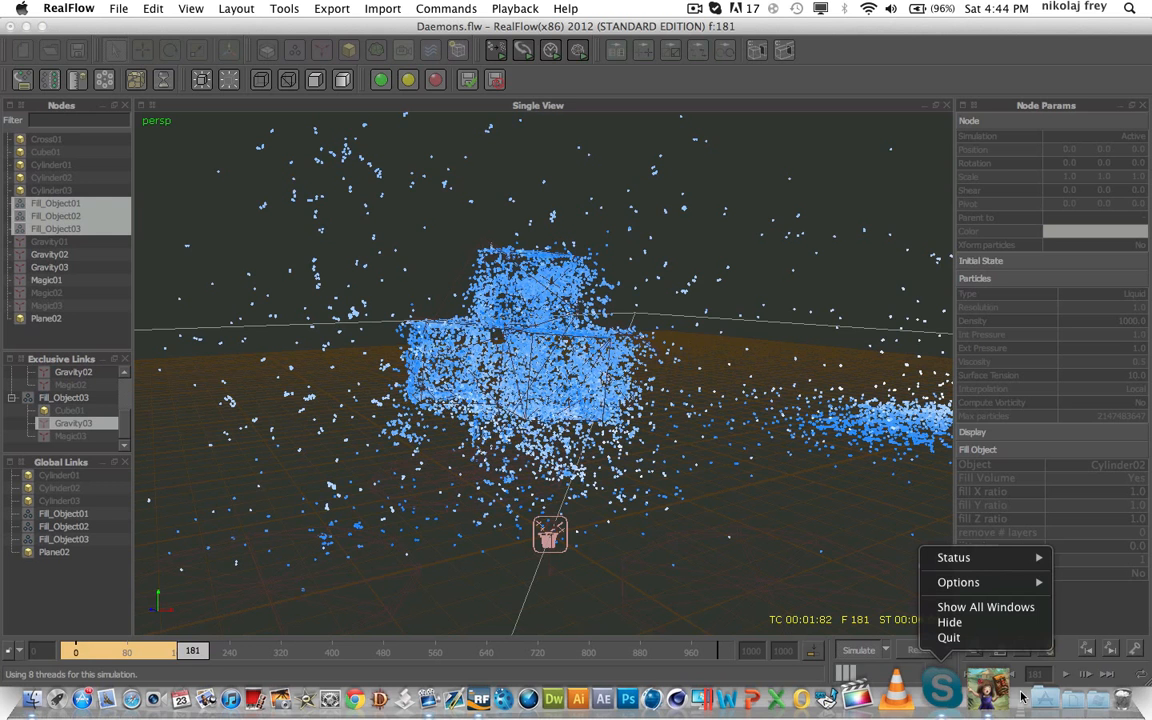
{"action": "left_click", "coordinate": [948, 638]}
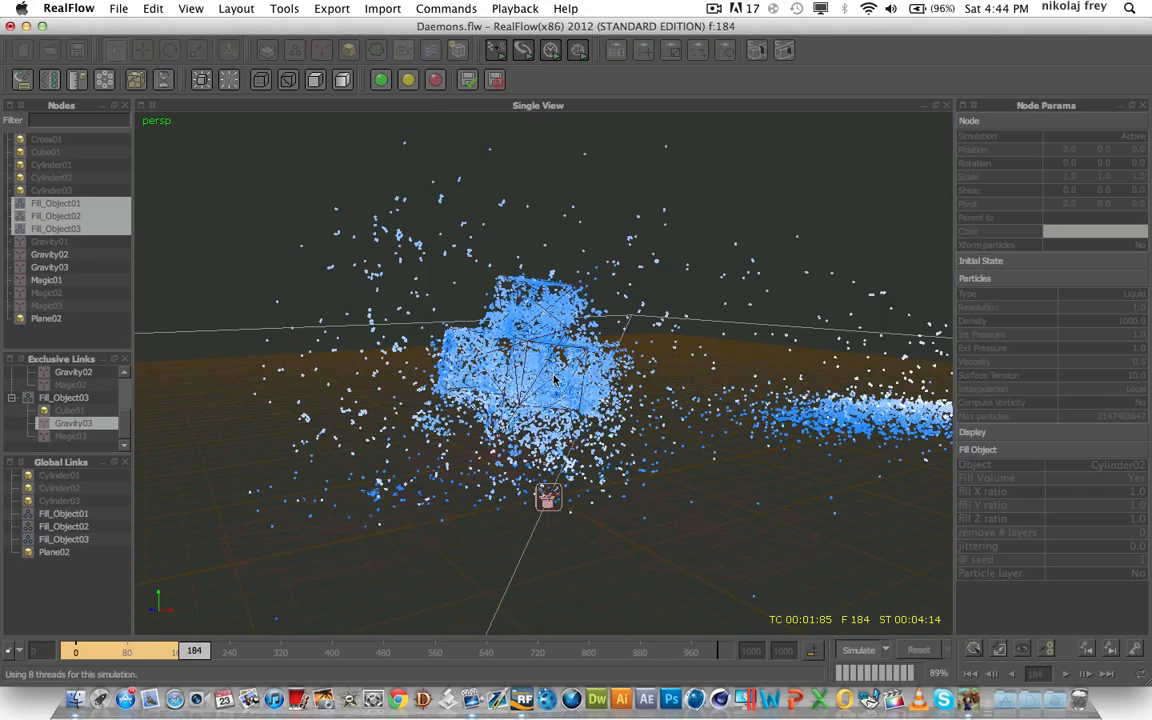
Step: Watch the particles drop from the cross up close and stop the simulation at frame 195
{"action": "left_click_drag", "start_coordinate": [555, 380], "coordinate": [487, 351], "text": "alt"}
{"action": "scroll", "coordinate": [415, 360], "scroll_direction": "up", "scroll_amount": 3}
{"action": "scroll", "coordinate": [541, 371], "scroll_direction": "up", "scroll_amount": 5}
{"action": "scroll", "coordinate": [559, 362], "scroll_direction": "down", "scroll_amount": 5}
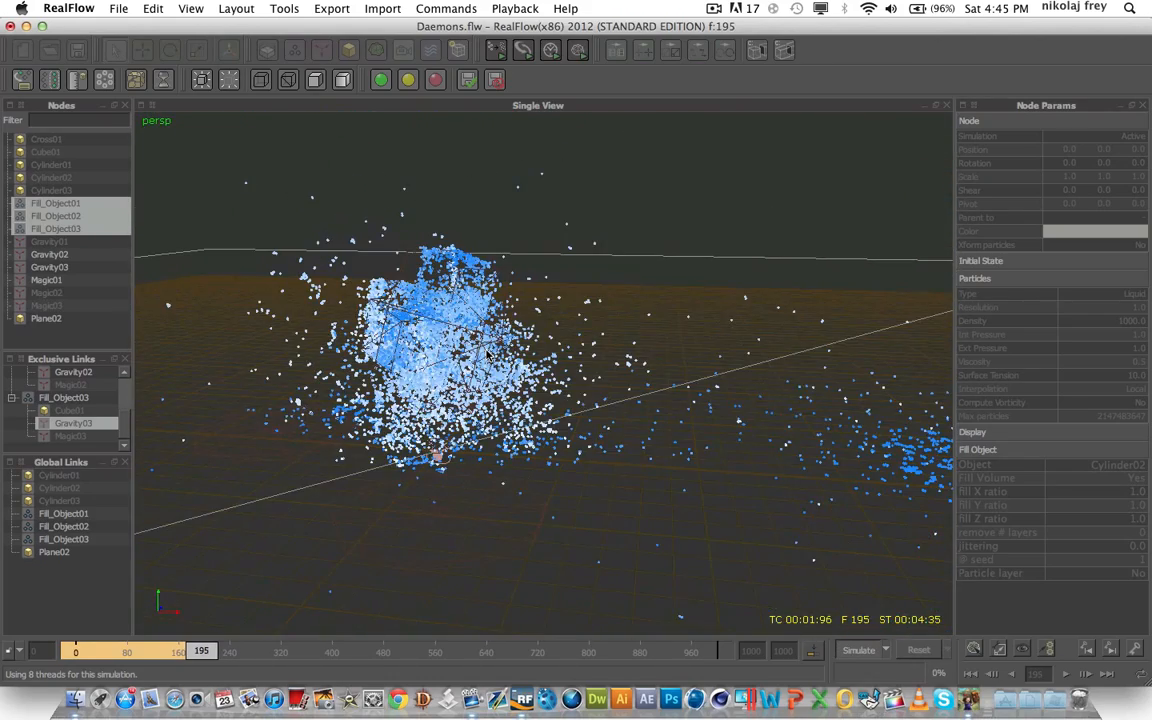
{"action": "left_click", "coordinate": [858, 650]}
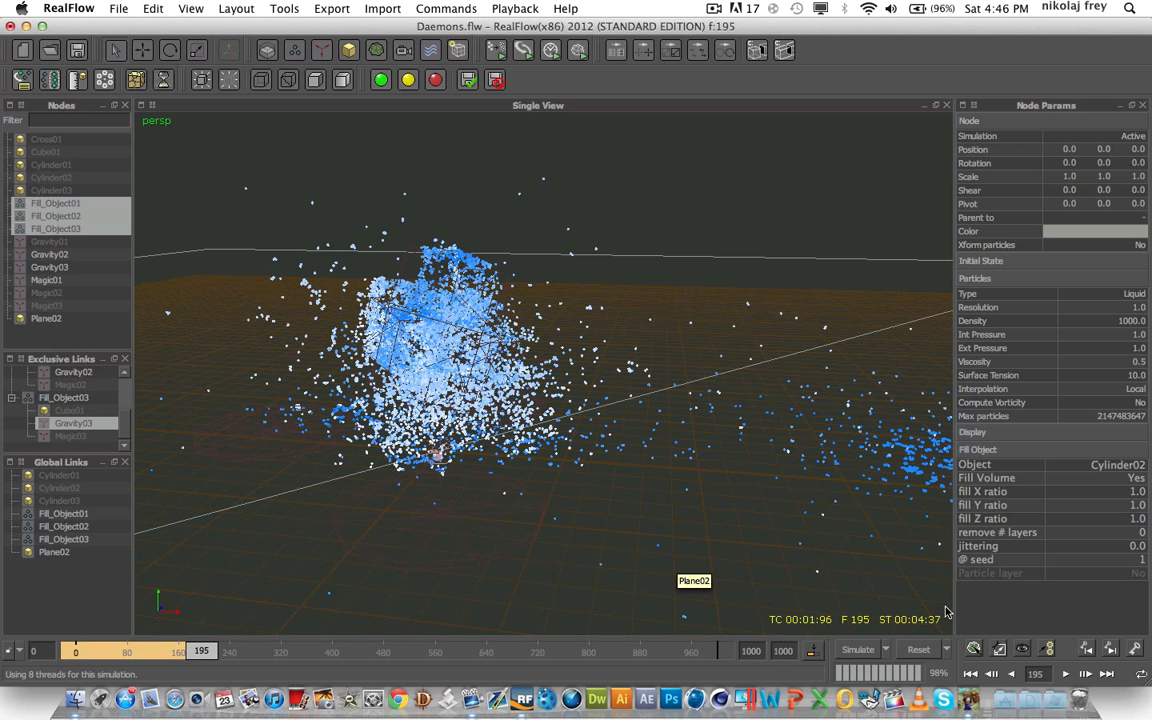
Step: Try to key the Simulation parameter of Gravity02, Gravity03, Magic02 and Magic03 together at frame 195
{"action": "left_click", "coordinate": [57, 256]}
{"action": "left_click", "coordinate": [59, 266]}
{"action": "left_click", "coordinate": [60, 258], "text": "shift"}
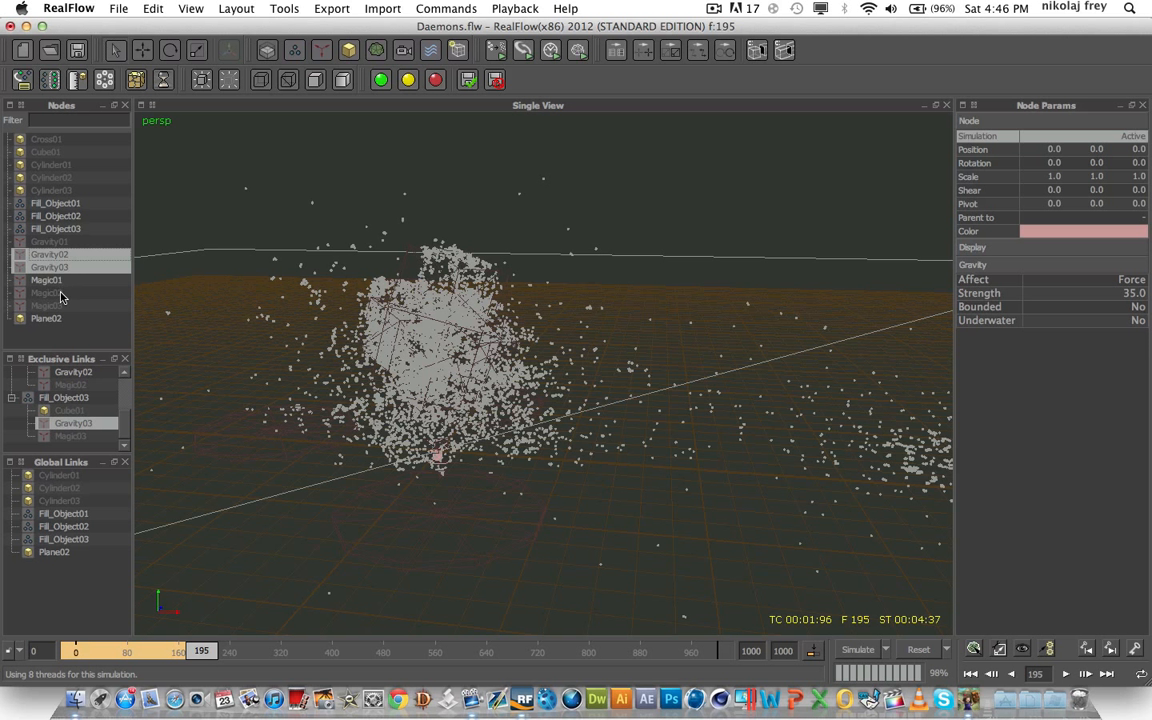
{"action": "left_click", "coordinate": [57, 282], "text": "shift"}
{"action": "left_click", "coordinate": [58, 305], "text": "shift"}
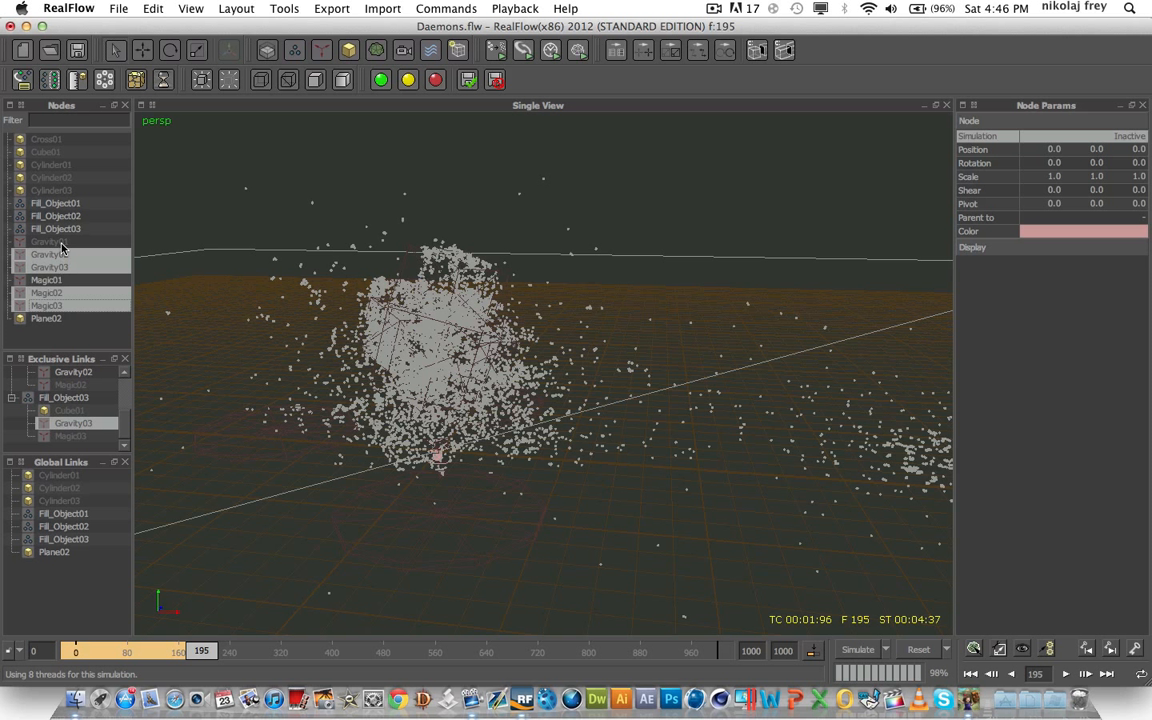
{"action": "right_click", "coordinate": [975, 139]}
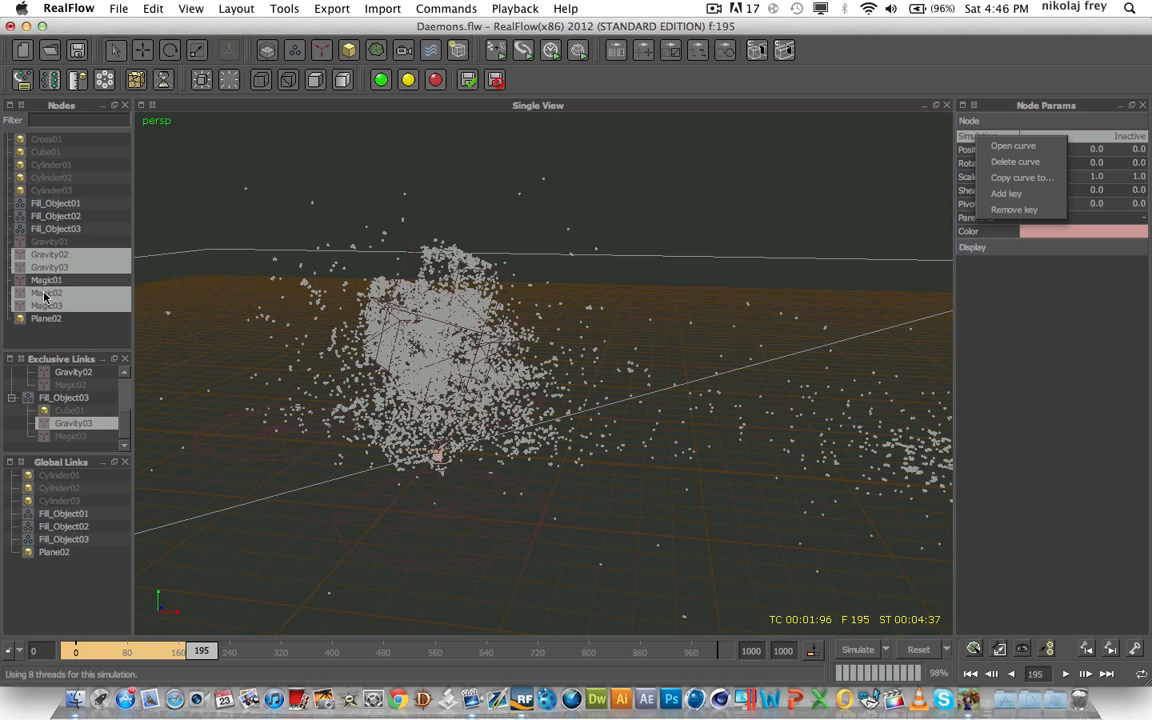
{"action": "left_click", "coordinate": [1010, 198]}
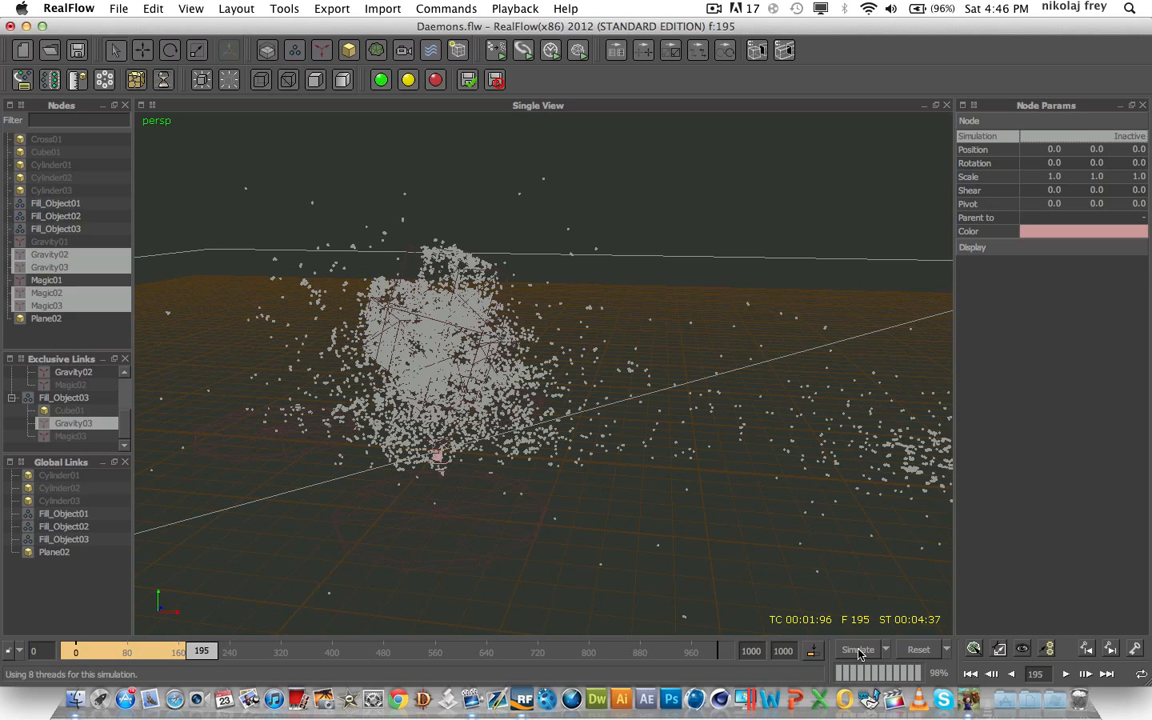
Step: Key the Simulation parameter at frame 195 as Active for Gravity02 and Gravity03, and as Inactive for Magic02 and Magic03
{"action": "left_click", "coordinate": [65, 266]}
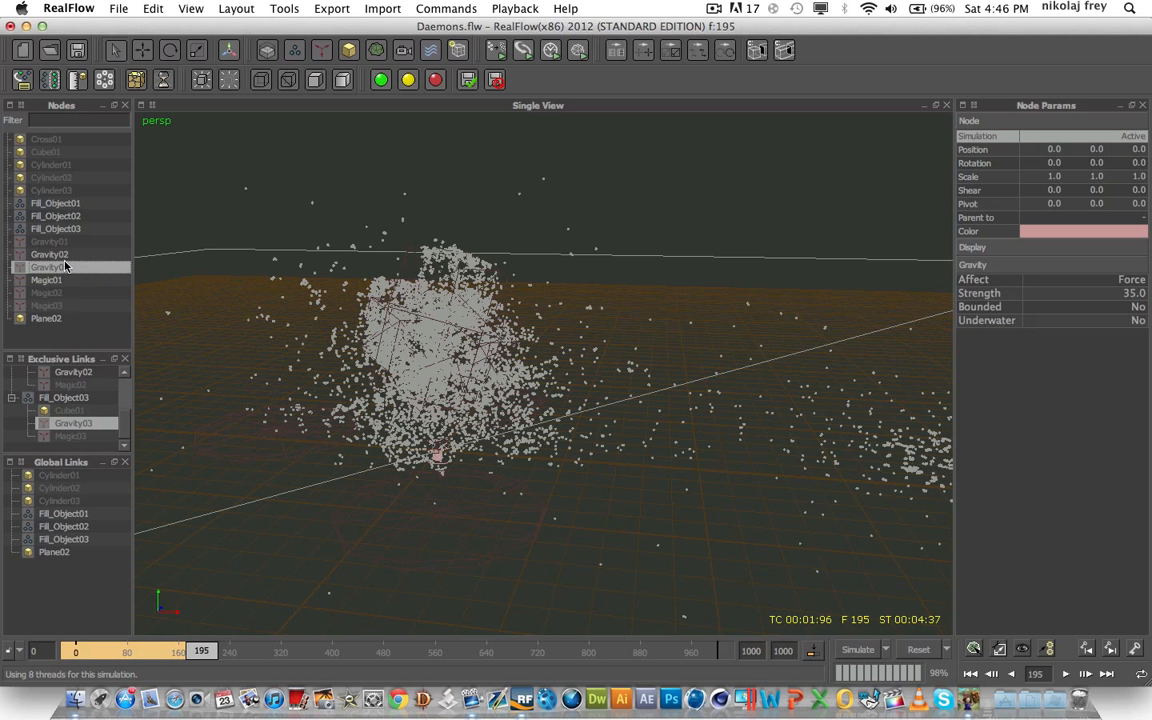
{"action": "left_click", "coordinate": [66, 256], "text": "shift"}
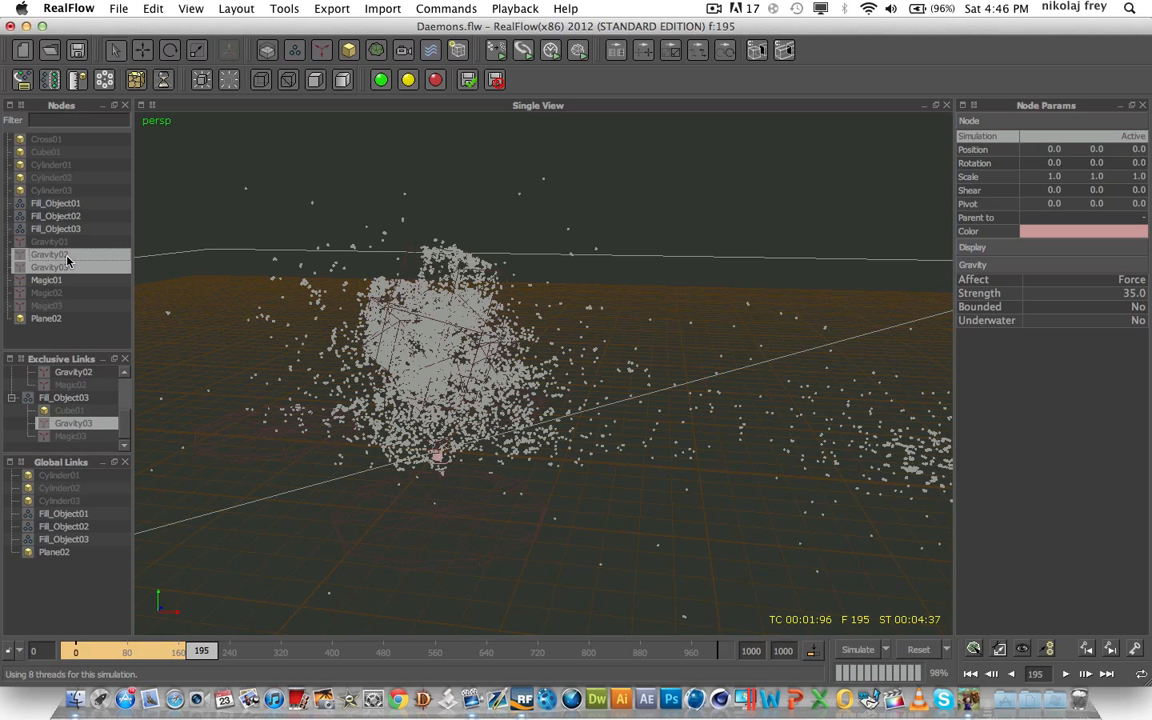
{"action": "left_click", "coordinate": [981, 138]}
{"action": "left_click", "coordinate": [924, 178]}
{"action": "left_click", "coordinate": [55, 304]}
{"action": "left_click", "coordinate": [50, 293], "text": "shift"}
{"action": "right_click", "coordinate": [995, 140]}
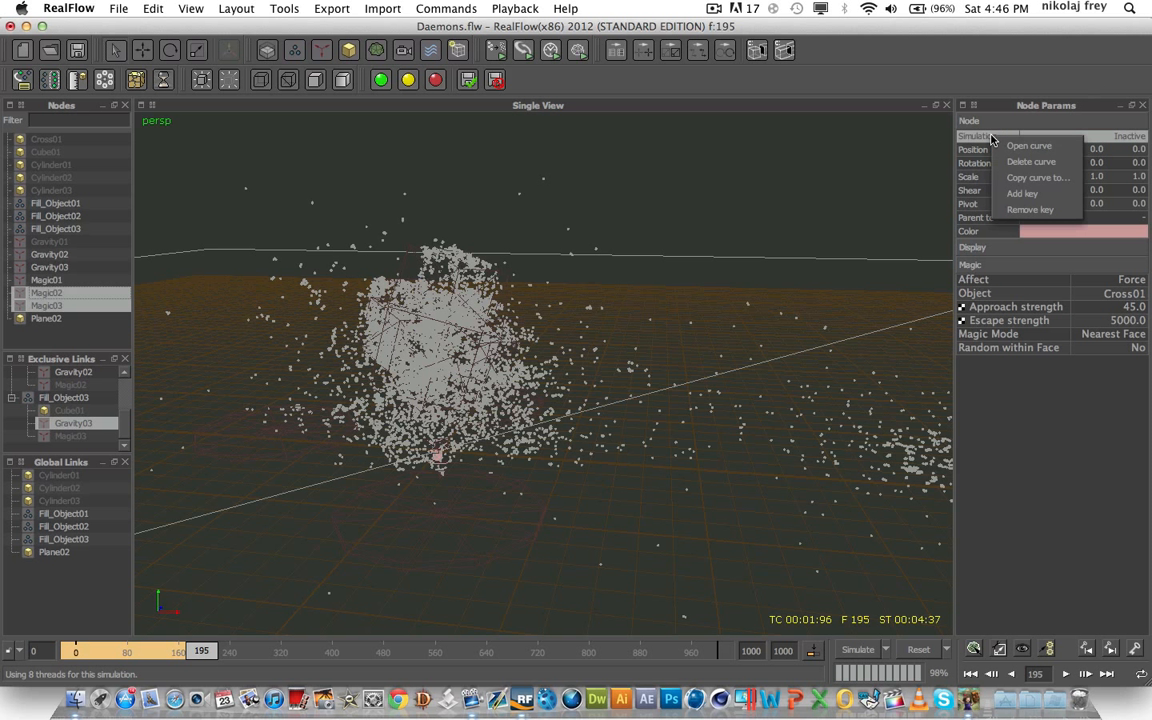
{"action": "left_click", "coordinate": [1022, 196]}
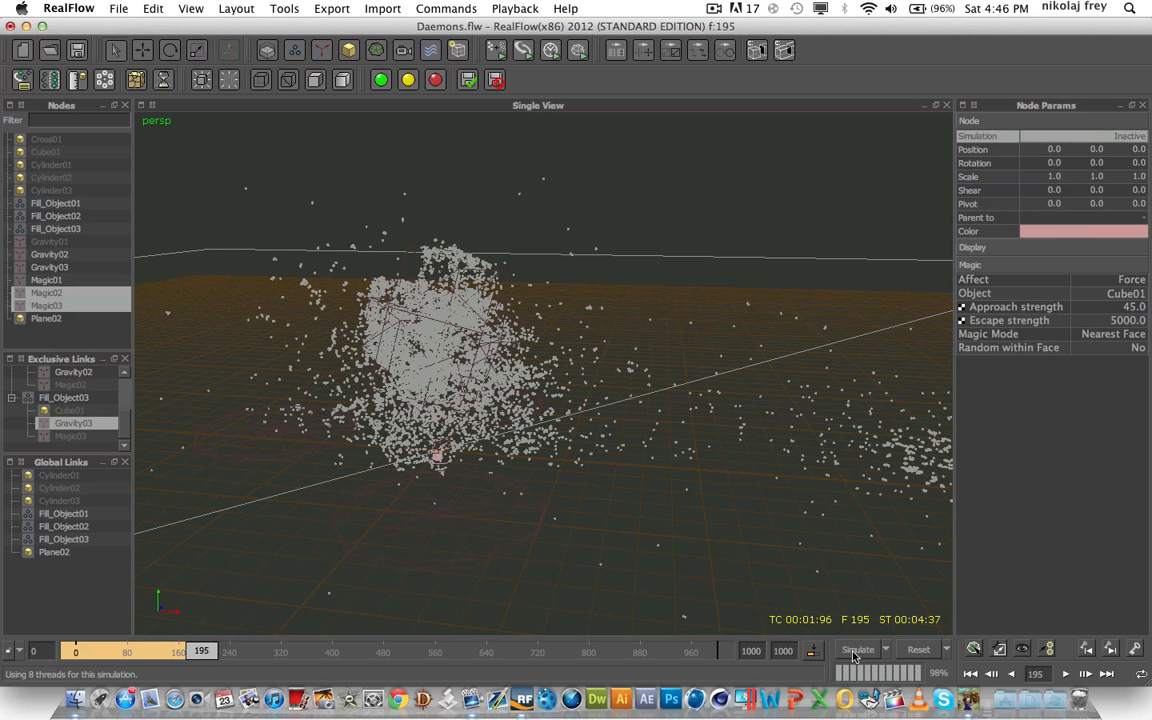
Step: Advance the simulation to frame 197 and keyframe the Simulation parameter of Magic02 and Magic03 as Active
{"action": "left_click", "coordinate": [857, 651]}
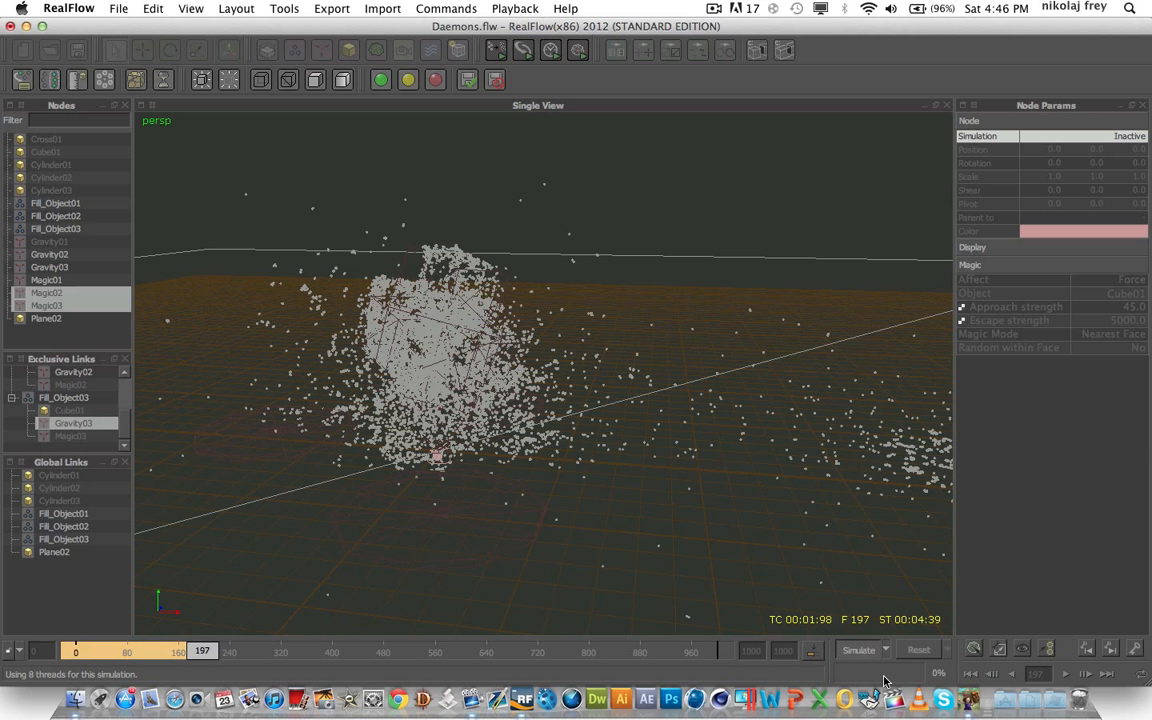
{"action": "left_click", "coordinate": [1145, 140]}
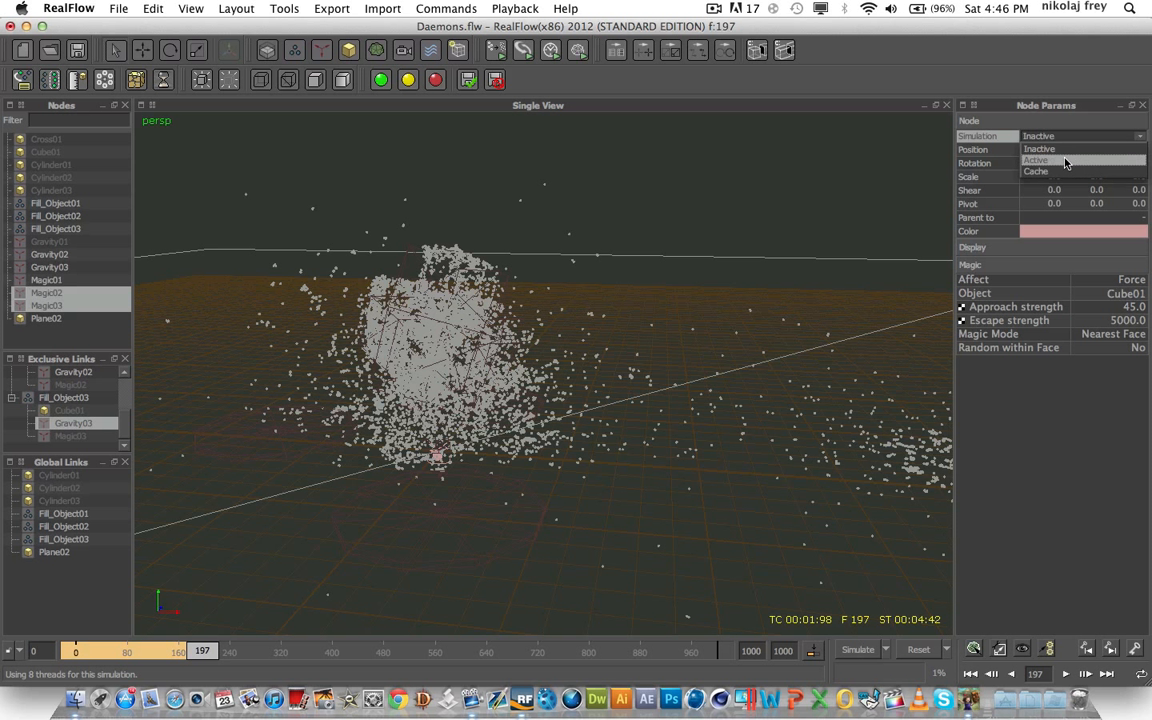
{"action": "left_click", "coordinate": [995, 150]}
{"action": "right_click", "coordinate": [985, 137]}
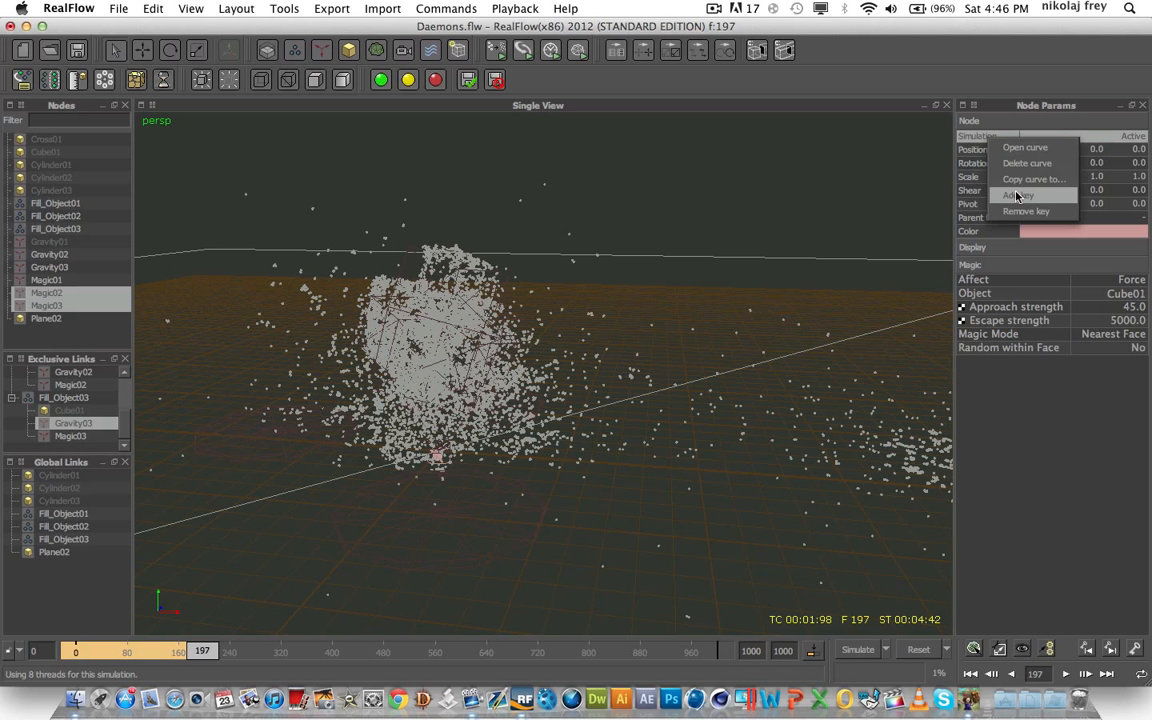
{"action": "left_click", "coordinate": [1016, 194]}
Step: Keyframe the Simulation parameter of Gravity02 and Gravity03 as Inactive at frame 197
{"action": "left_click_drag", "start_coordinate": [52, 270], "coordinate": [58, 260]}
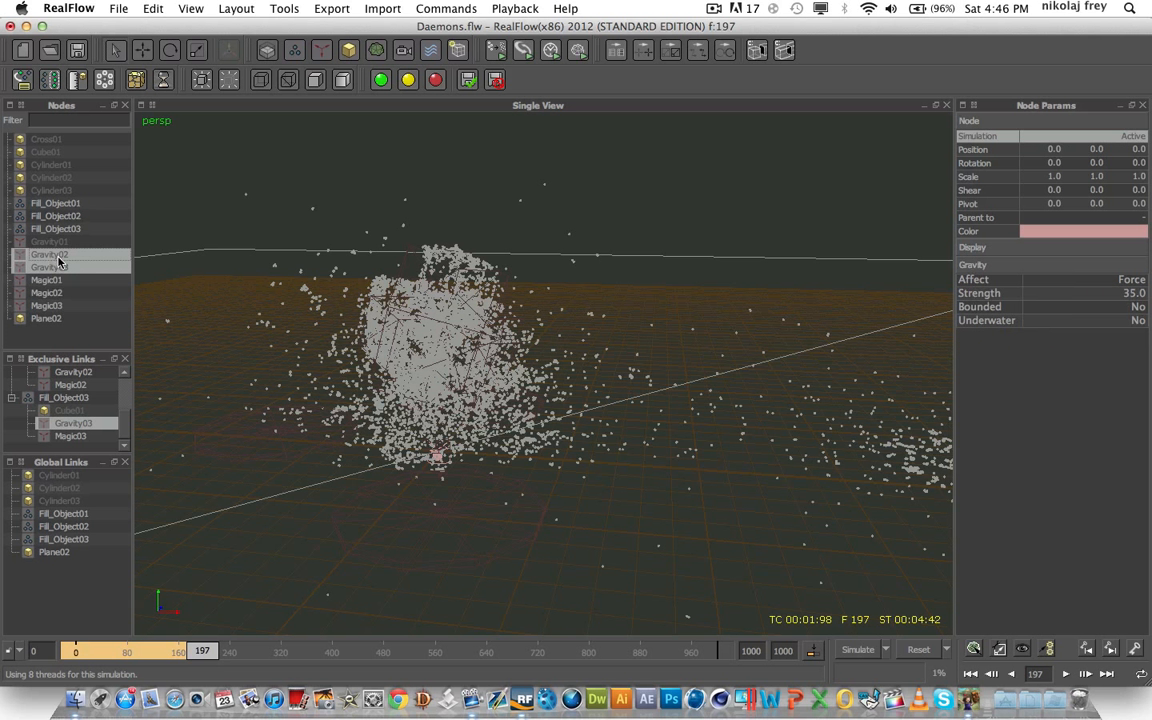
{"action": "left_click", "coordinate": [1140, 136]}
{"action": "left_click", "coordinate": [1141, 137]}
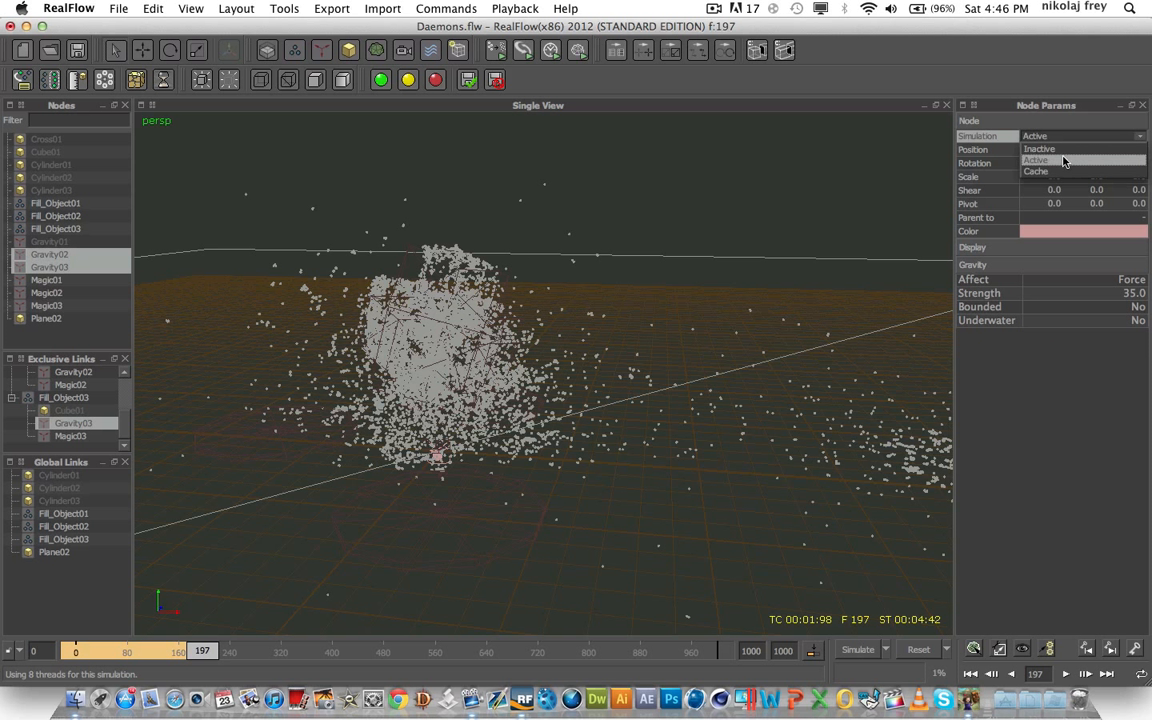
{"action": "left_click", "coordinate": [1040, 155]}
{"action": "right_click", "coordinate": [975, 137]}
{"action": "left_click", "coordinate": [1016, 196]}
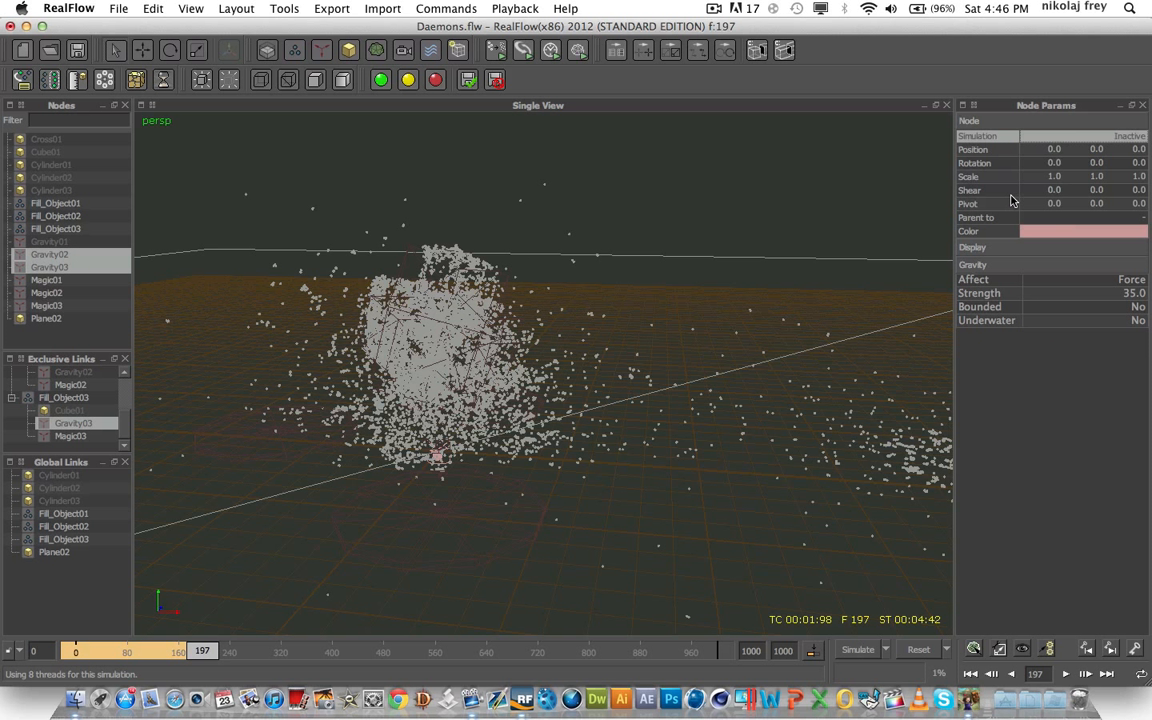
Step: Set the Object of Magic01, Magic02 and Magic03 to Cube01
{"action": "left_click", "coordinate": [53, 304]}
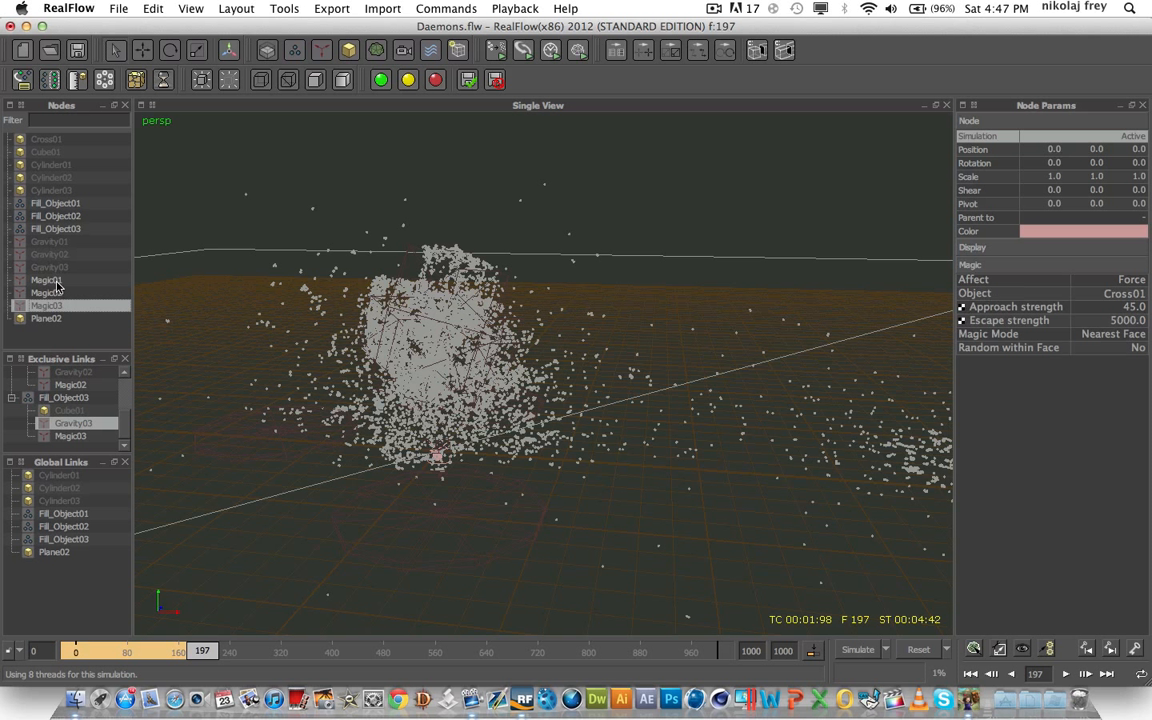
{"action": "left_click", "coordinate": [56, 284], "text": "shift"}
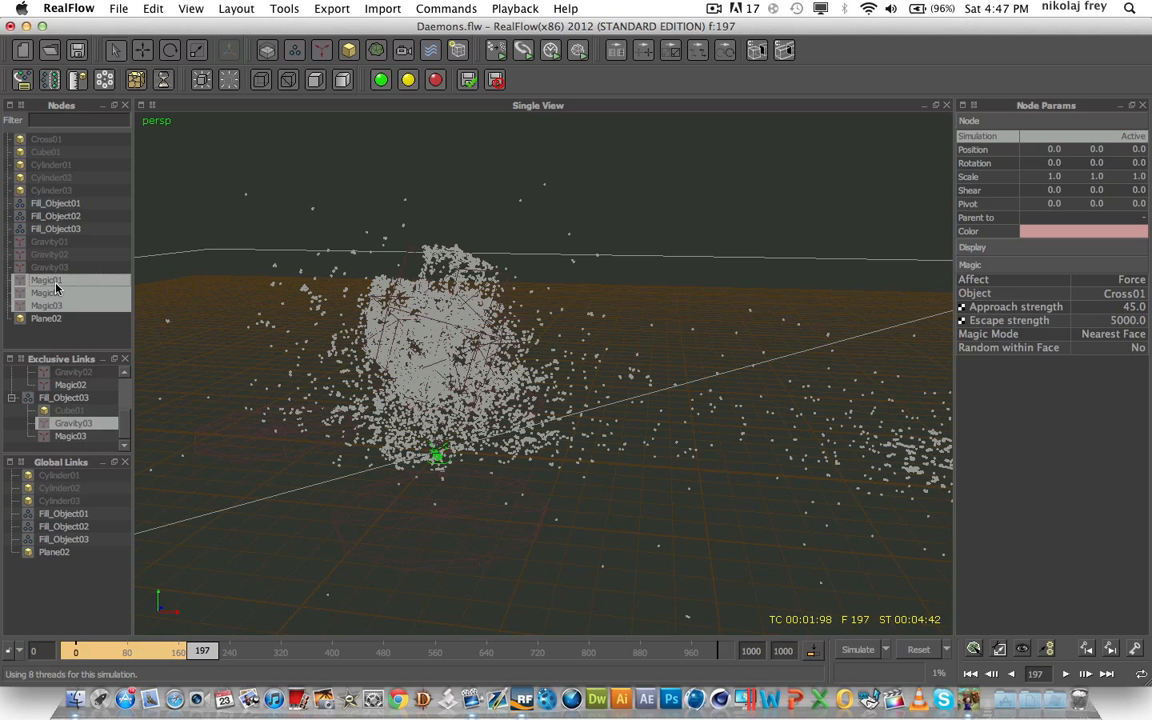
{"action": "left_click", "coordinate": [1132, 295]}
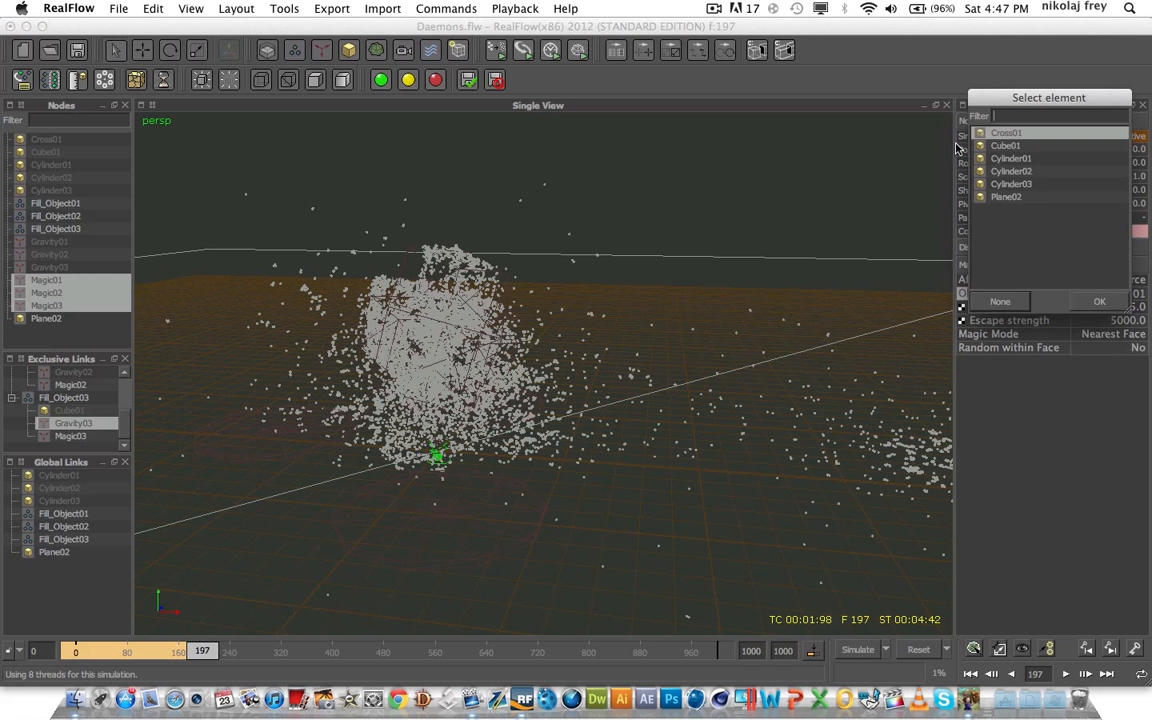
{"action": "left_click", "coordinate": [1010, 146]}
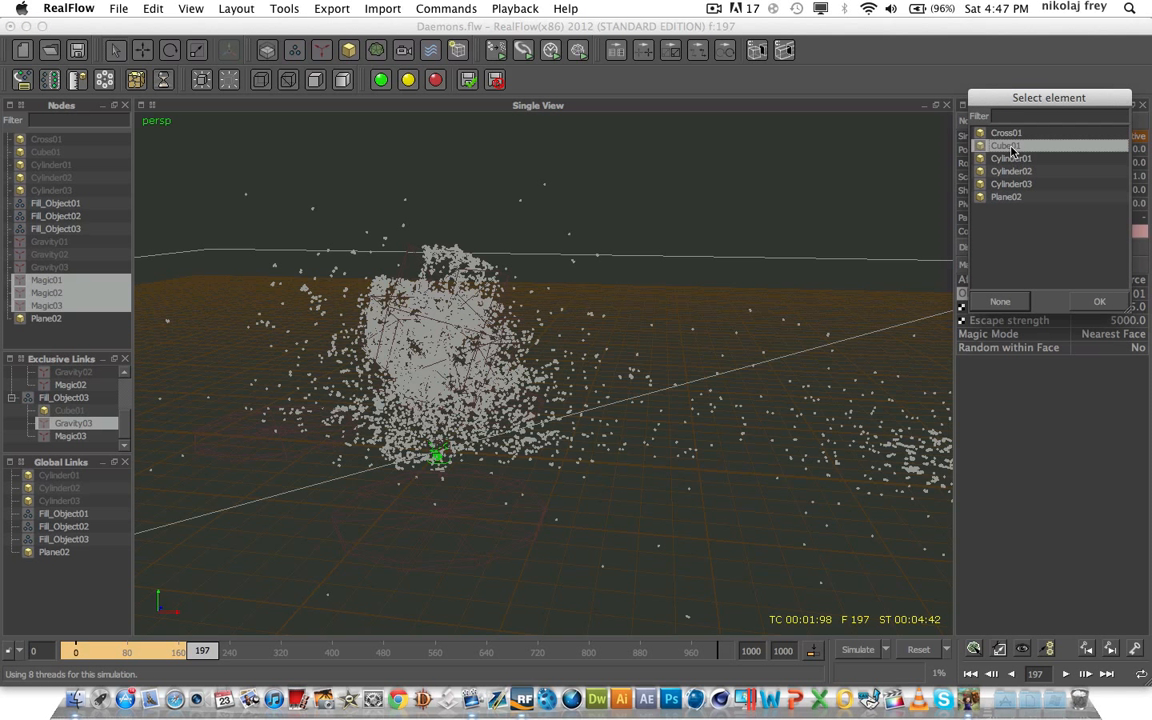
{"action": "left_click", "coordinate": [1099, 302]}
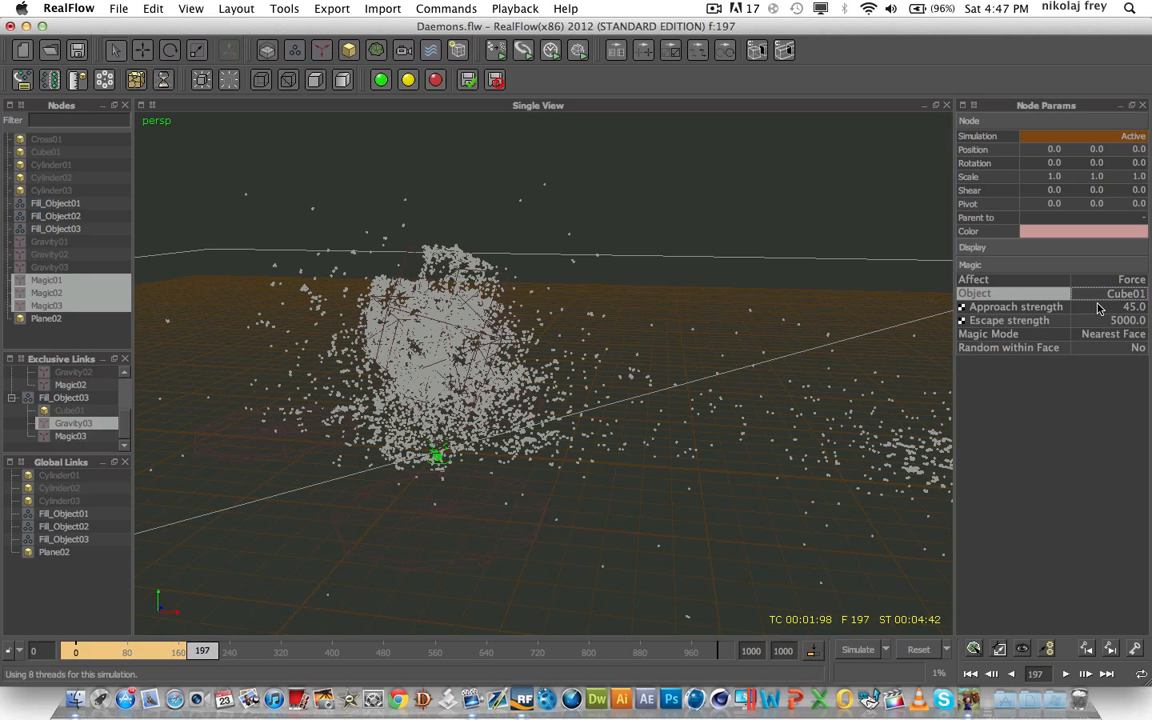
Step: Deselect the Magic daemons and highlight the particles of Fill_Object01, Fill_Object02 and Fill_Object03
{"action": "left_click", "coordinate": [56, 328]}
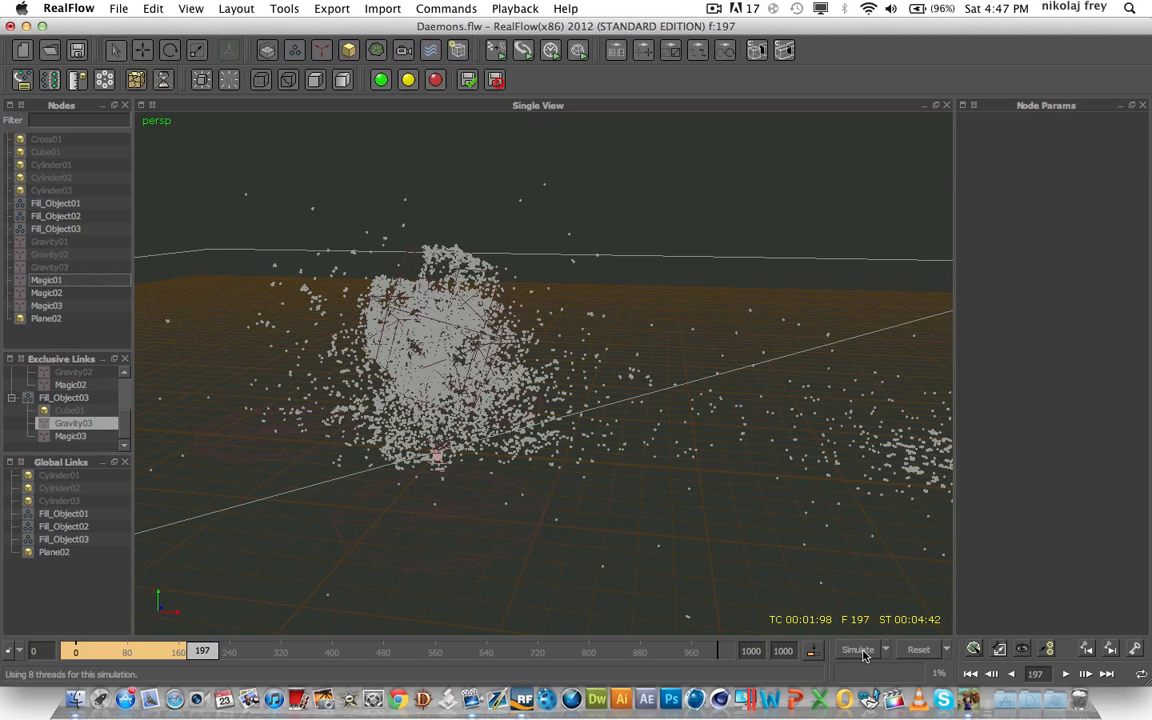
{"action": "left_click", "coordinate": [57, 229]}
{"action": "left_click", "coordinate": [57, 204], "text": "shift"}
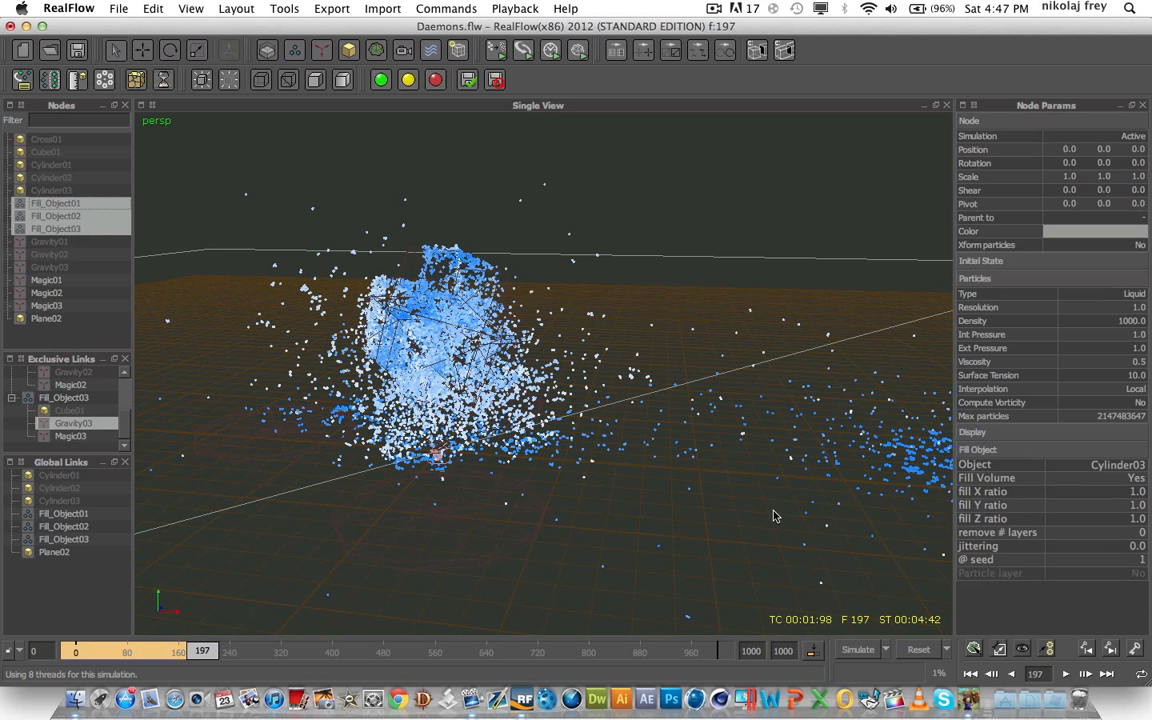
Step: Save the scene and try to resume the simulation from frame 197
{"action": "key", "text": "super+s"}
{"action": "left_click", "coordinate": [858, 651]}
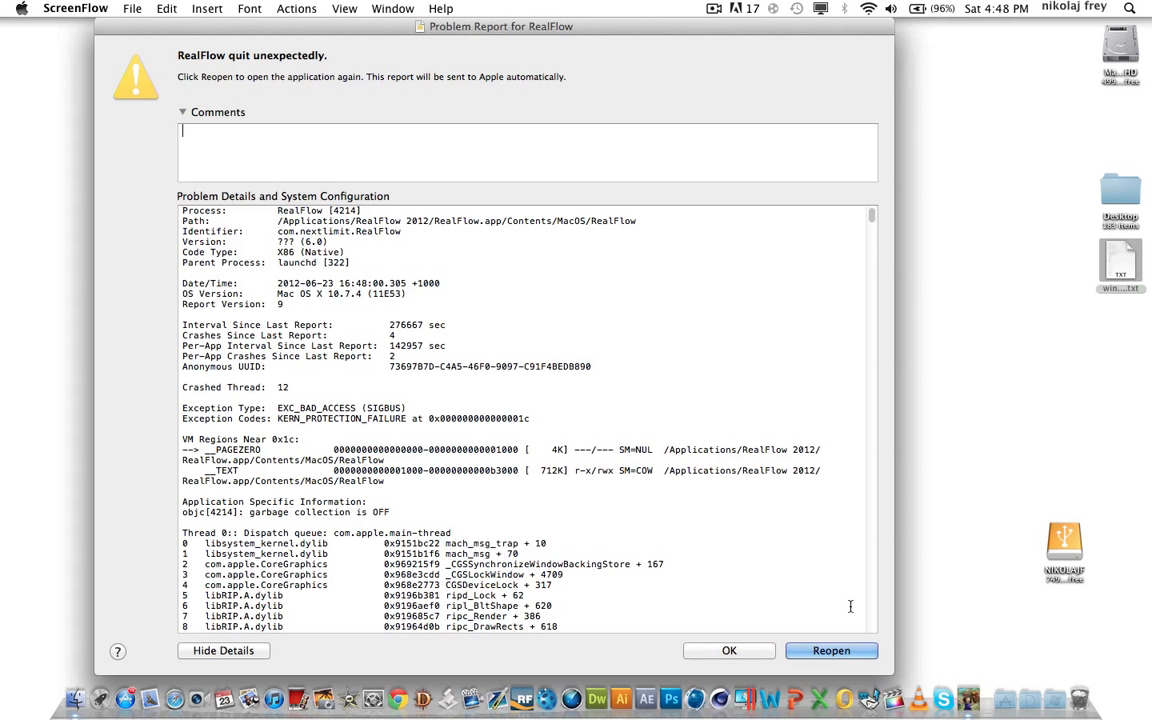
Step: Reopen RealFlow with the recent Daemons project and apply the lowercase "default" window layout
{"action": "left_click", "coordinate": [856, 655]}
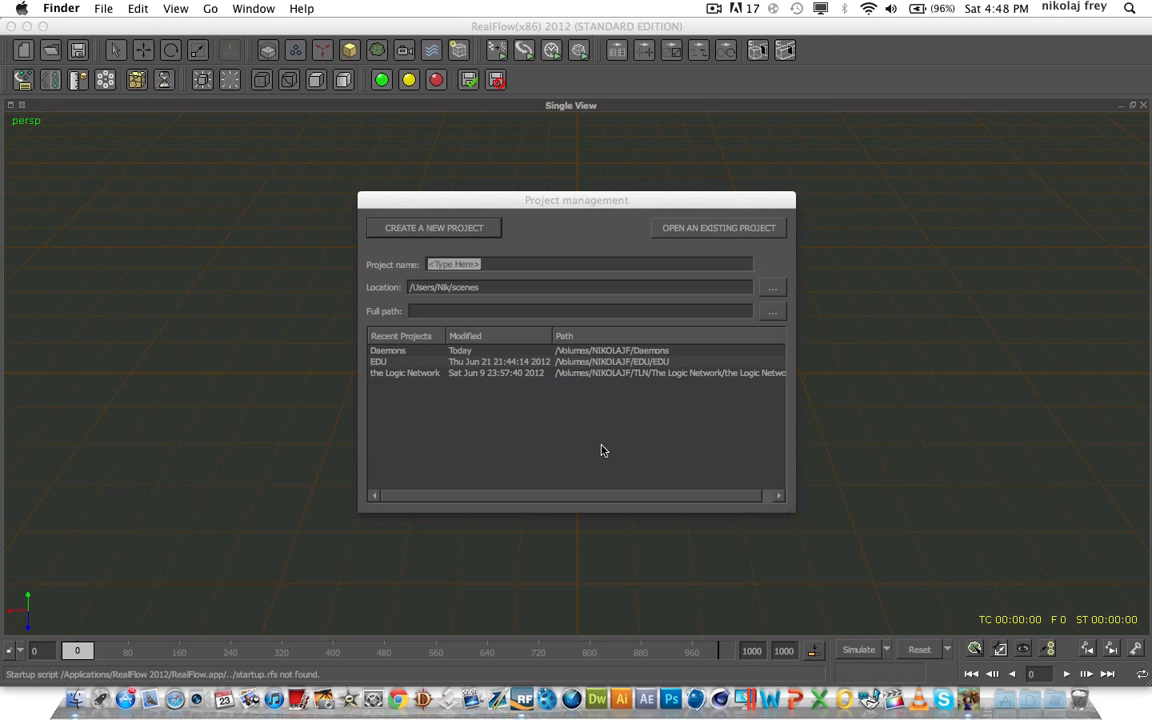
{"action": "double_click", "coordinate": [392, 351]}
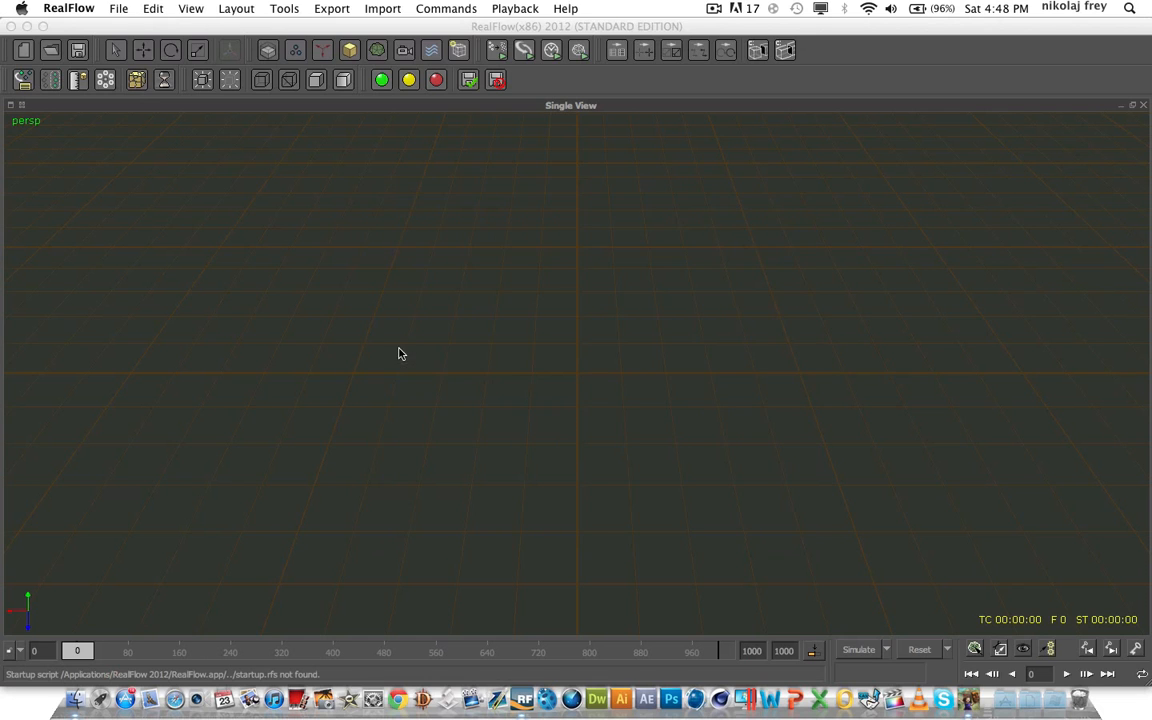
{"action": "left_click", "coordinate": [236, 9]}
{"action": "mouse_move", "coordinate": [266, 68]}
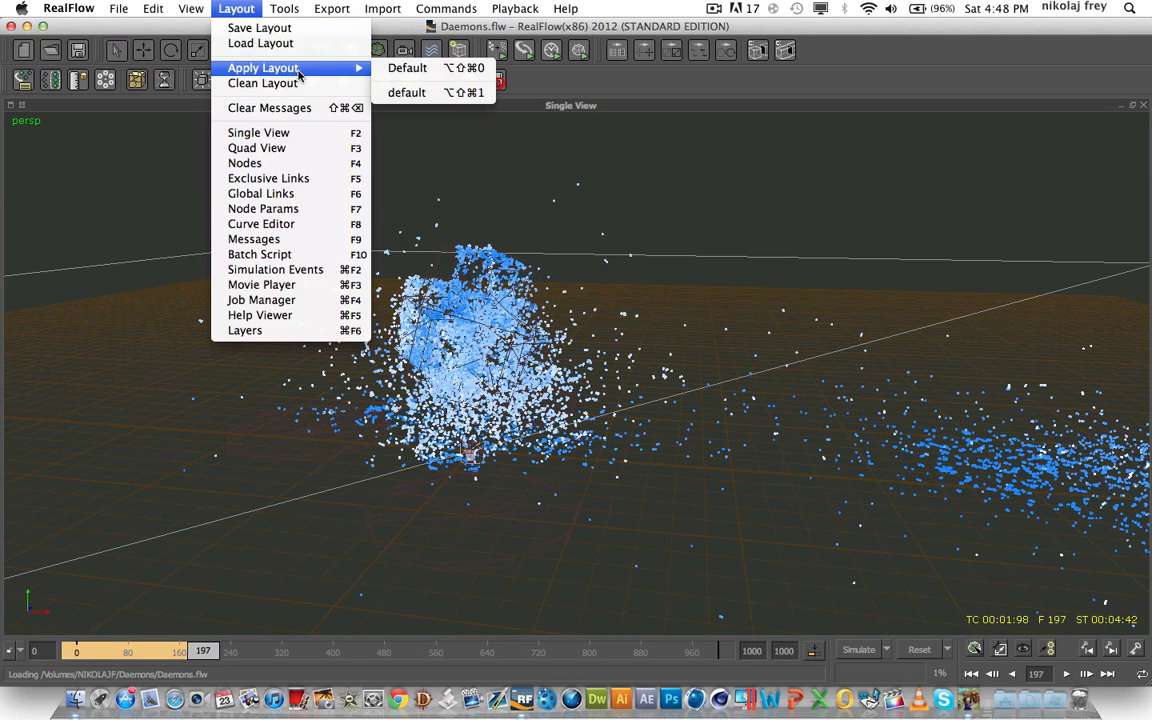
{"action": "left_click", "coordinate": [406, 93]}
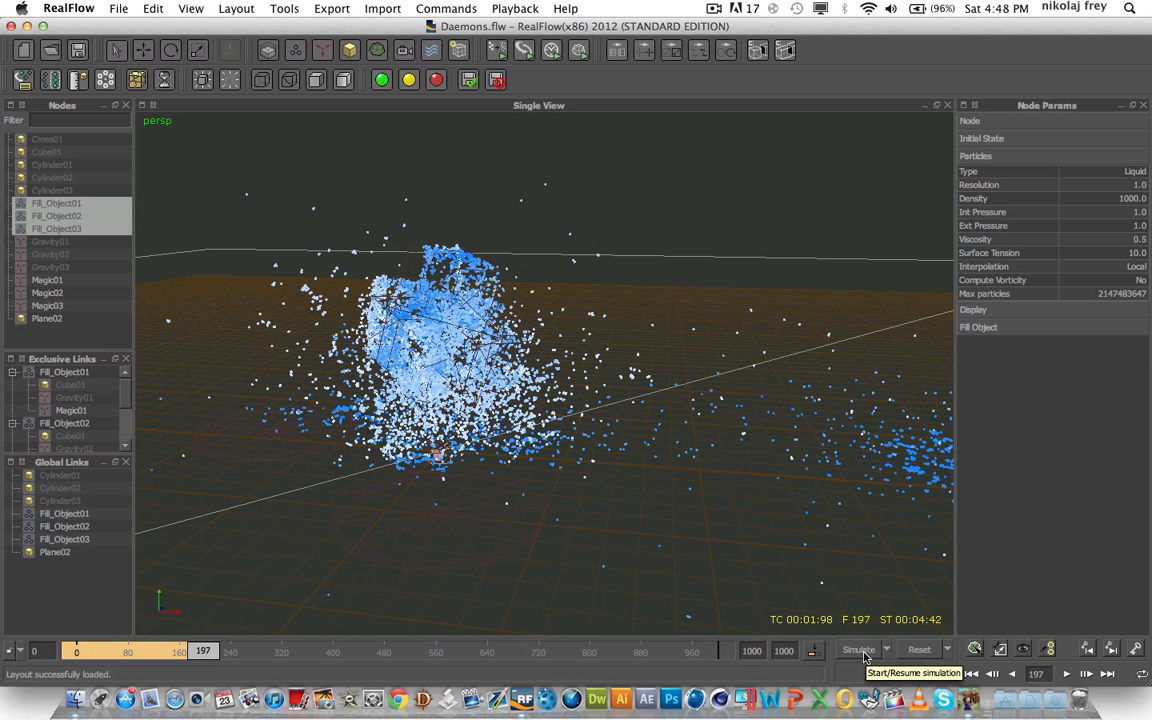
Step: Resume the simulation from frame 197 and frame the particles gathering around the cube in the perspective view
{"action": "left_click", "coordinate": [863, 652]}
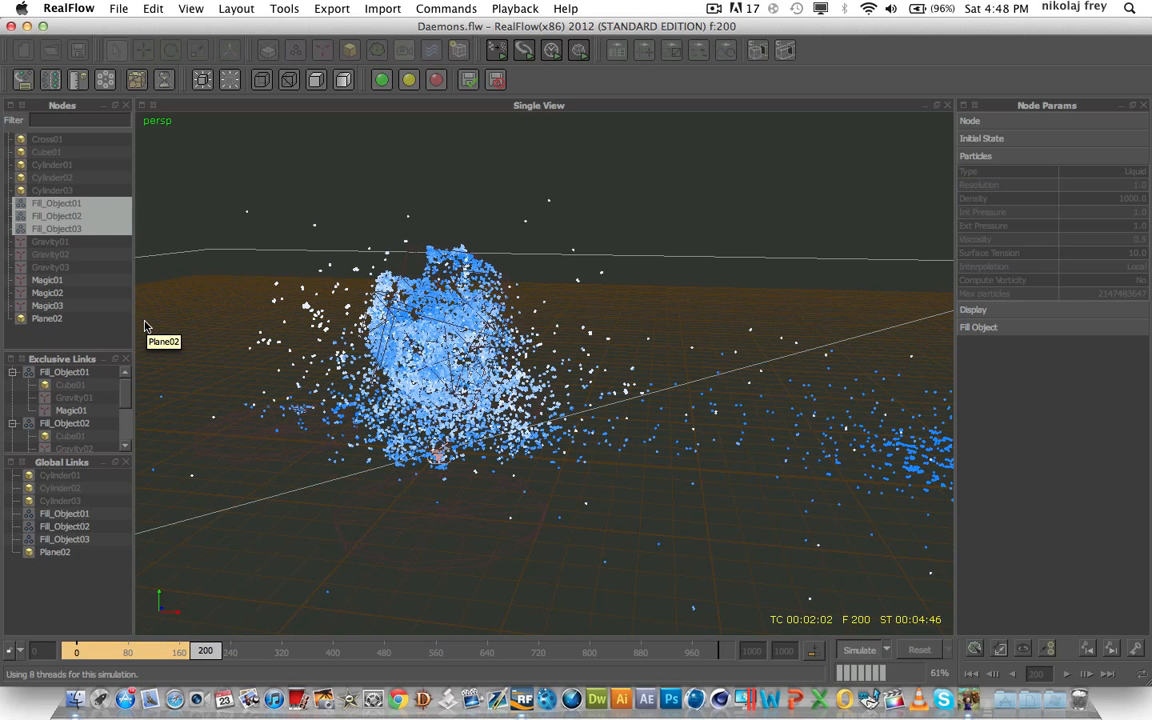
{"action": "scroll", "coordinate": [391, 311], "scroll_direction": "down", "scroll_amount": 6}
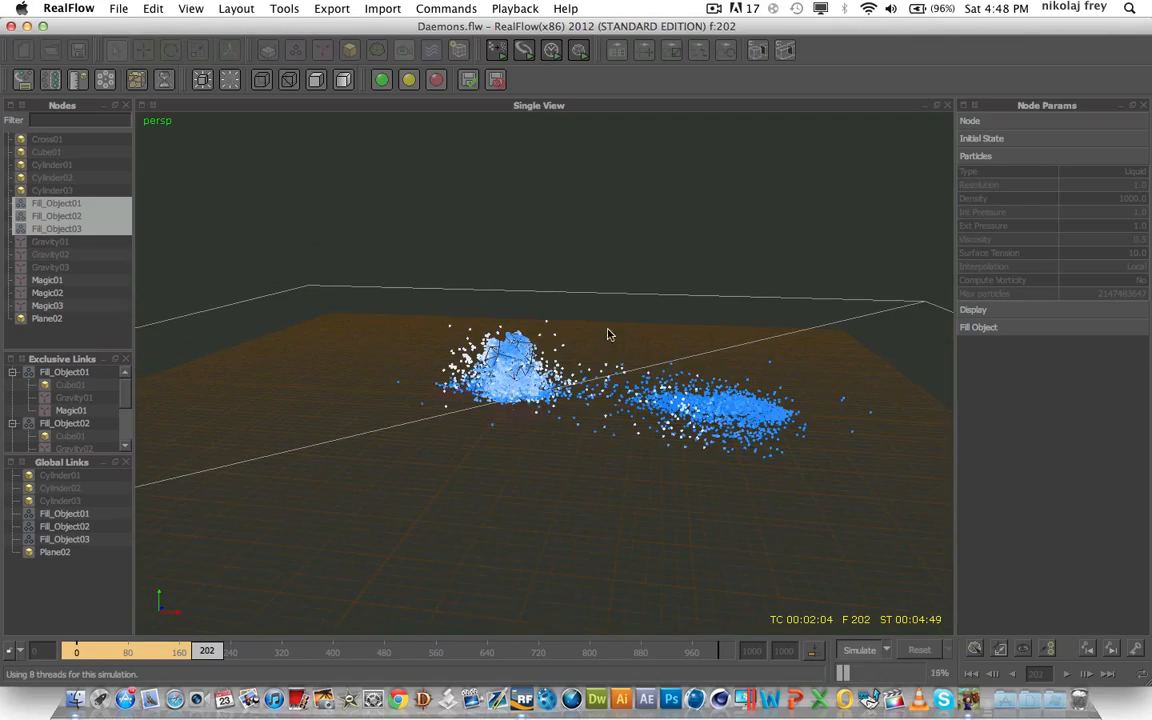
{"action": "scroll", "coordinate": [731, 413], "scroll_direction": "up", "scroll_amount": 4}
{"action": "scroll", "coordinate": [731, 413], "scroll_direction": "up", "scroll_amount": 2}
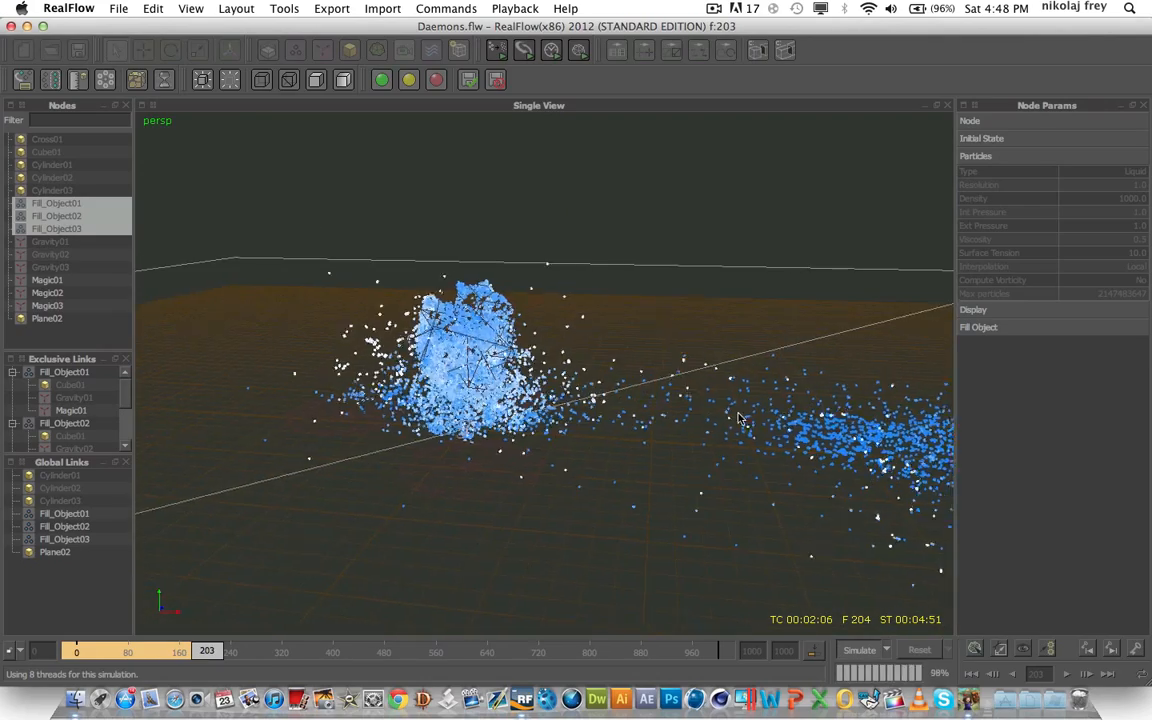
{"action": "middle_click_drag", "start_coordinate": [731, 413], "coordinate": [400, 312], "text": "alt"}
{"action": "left_click_drag", "start_coordinate": [400, 312], "coordinate": [440, 326], "text": "alt"}
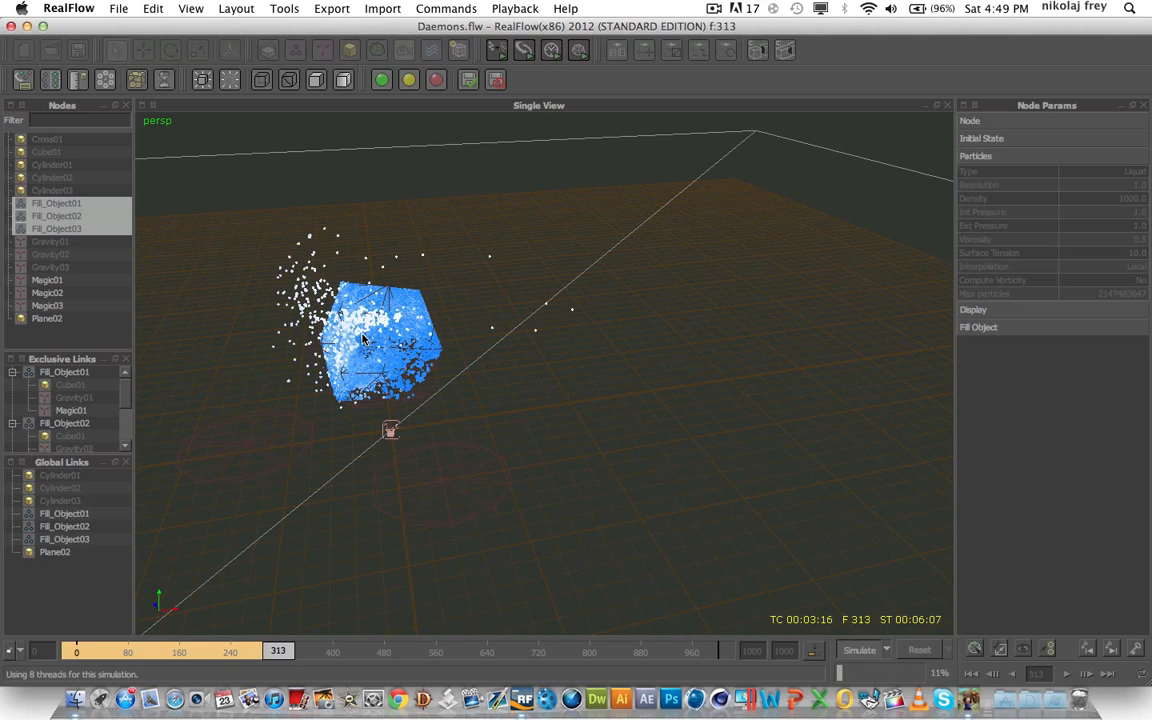
Step: Inspect the liquid on the cube from several angles and distances, and stop the simulation at frame 333
{"action": "left_click_drag", "start_coordinate": [330, 303], "coordinate": [435, 317], "text": "alt"}
{"action": "right_click_drag", "start_coordinate": [435, 317], "coordinate": [358, 256], "text": "alt"}
{"action": "middle_click_drag", "start_coordinate": [358, 256], "coordinate": [463, 295], "text": "alt"}
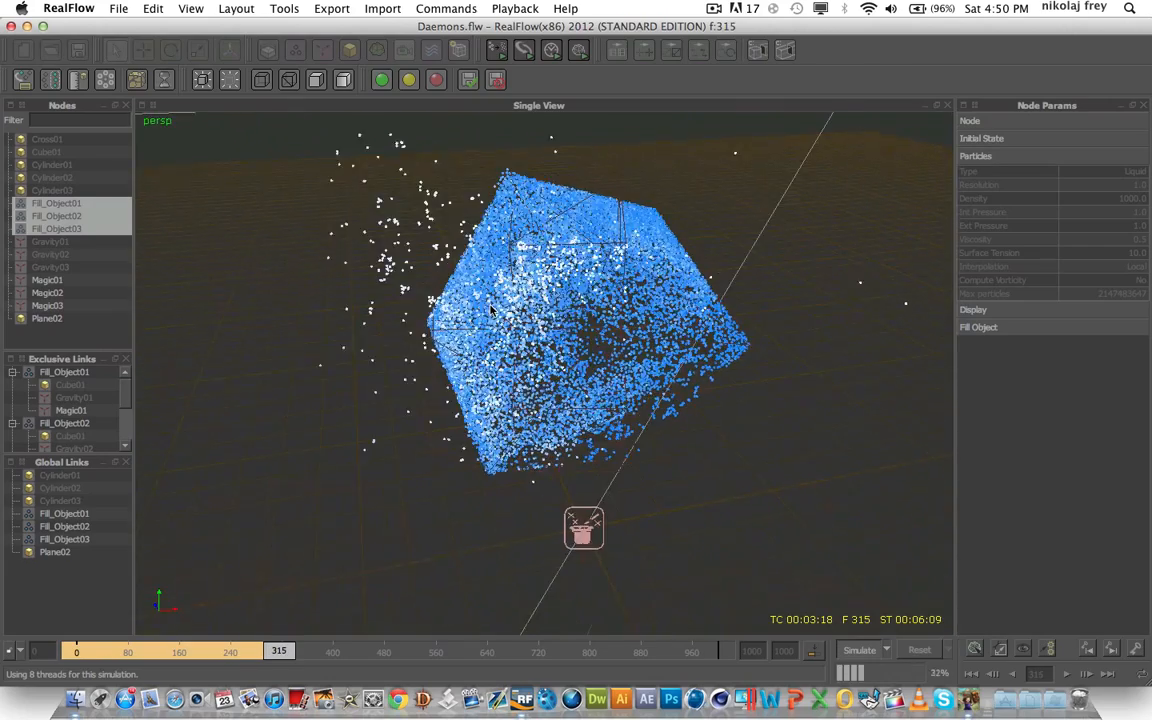
{"action": "right_click_drag", "start_coordinate": [463, 295], "coordinate": [498, 318], "text": "alt"}
{"action": "mouse_move", "coordinate": [498, 318]}
{"action": "left_mouse_down", "text": "alt"}
{"action": "mouse_move", "coordinate": [480, 276]}
{"action": "mouse_move", "coordinate": [474, 286]}
{"action": "mouse_move", "coordinate": [496, 312]}
{"action": "left_mouse_up", "text": "alt"}
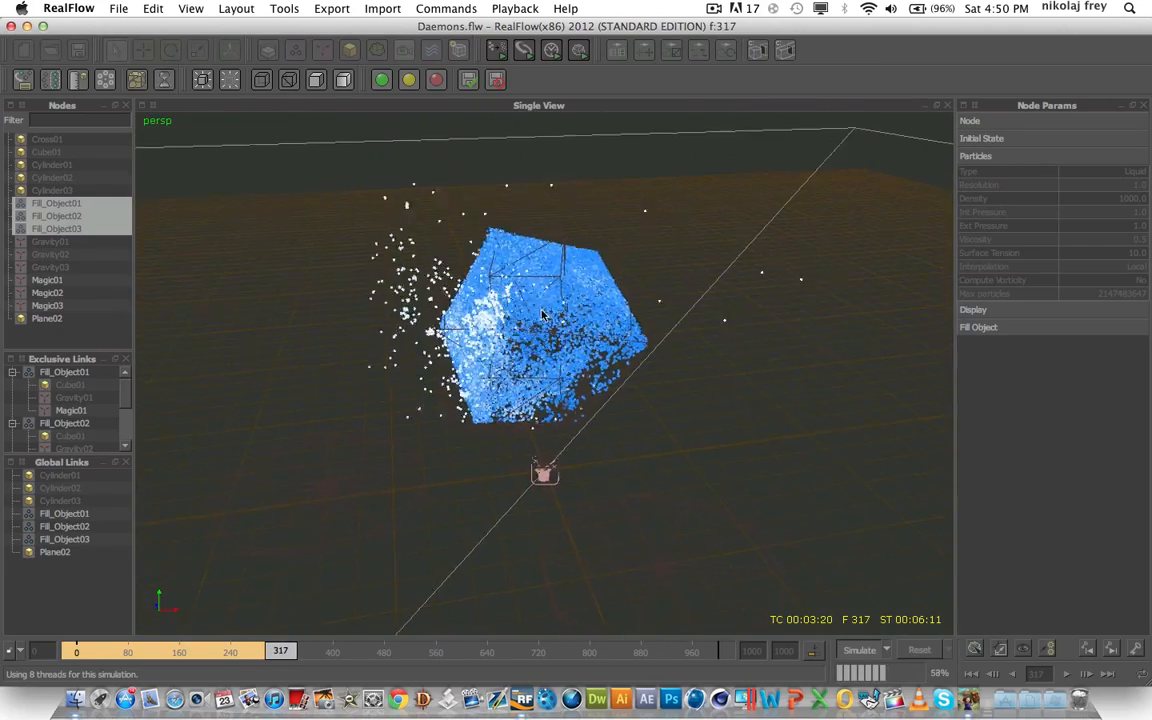
{"action": "middle_click_drag", "start_coordinate": [530, 315], "coordinate": [560, 360], "text": "alt"}
{"action": "right_click_drag", "start_coordinate": [560, 360], "coordinate": [579, 386], "text": "alt"}
{"action": "left_click_drag", "start_coordinate": [579, 386], "coordinate": [545, 364], "text": "alt"}
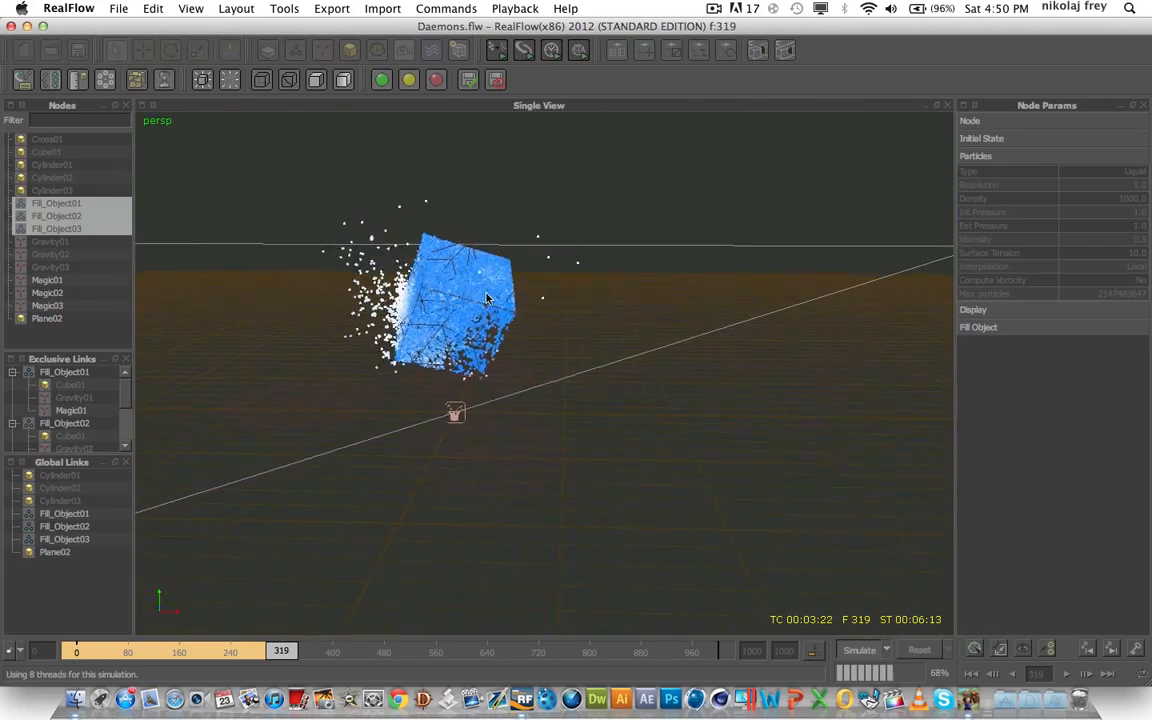
{"action": "right_click_drag", "start_coordinate": [489, 298], "coordinate": [500, 306], "text": "alt"}
{"action": "middle_click_drag", "start_coordinate": [500, 306], "coordinate": [545, 318], "text": "alt"}
{"action": "mouse_move", "coordinate": [545, 318]}
{"action": "left_mouse_down", "text": "alt"}
{"action": "mouse_move", "coordinate": [508, 308]}
{"action": "mouse_move", "coordinate": [455, 321]}
{"action": "mouse_move", "coordinate": [570, 328]}
{"action": "mouse_move", "coordinate": [545, 325]}
{"action": "left_mouse_up", "text": "alt"}
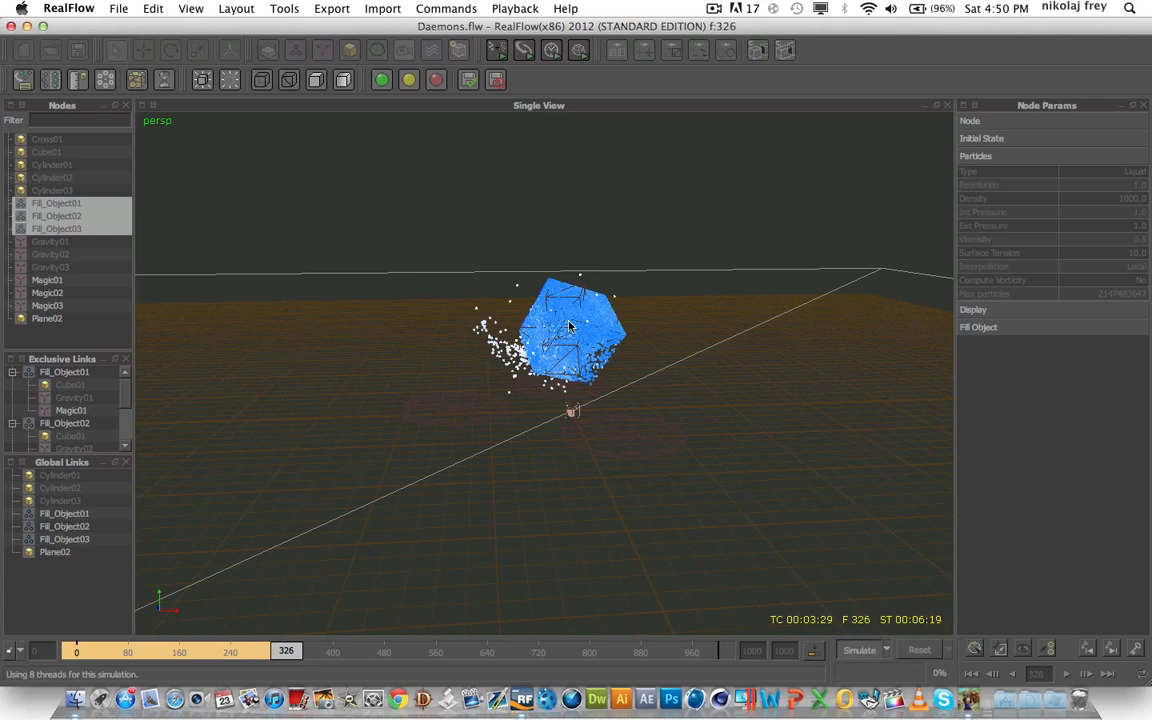
{"action": "scroll", "coordinate": [550, 361], "scroll_direction": "up", "scroll_amount": 3}
{"action": "middle_click_drag", "start_coordinate": [590, 298], "coordinate": [501, 339], "text": "alt"}
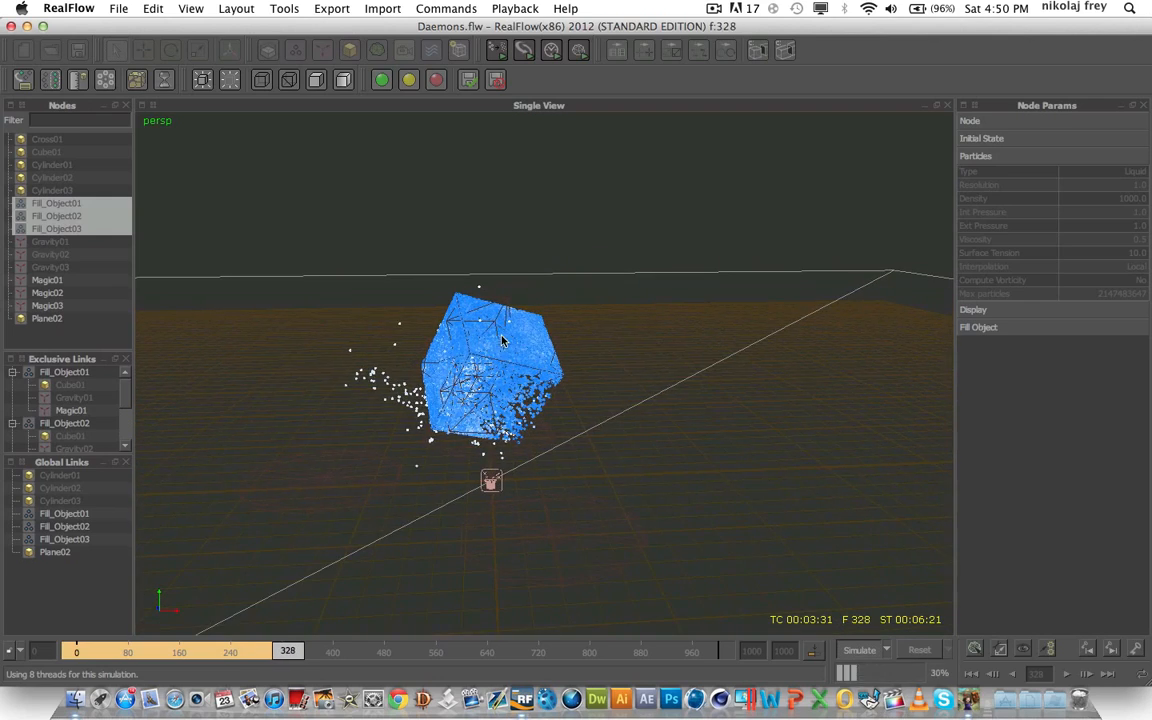
{"action": "scroll", "coordinate": [483, 334], "scroll_direction": "up", "scroll_amount": 3}
{"action": "left_click_drag", "start_coordinate": [482, 333], "coordinate": [476, 307], "text": "alt"}
{"action": "middle_click_drag", "start_coordinate": [476, 307], "coordinate": [527, 343], "text": "alt"}
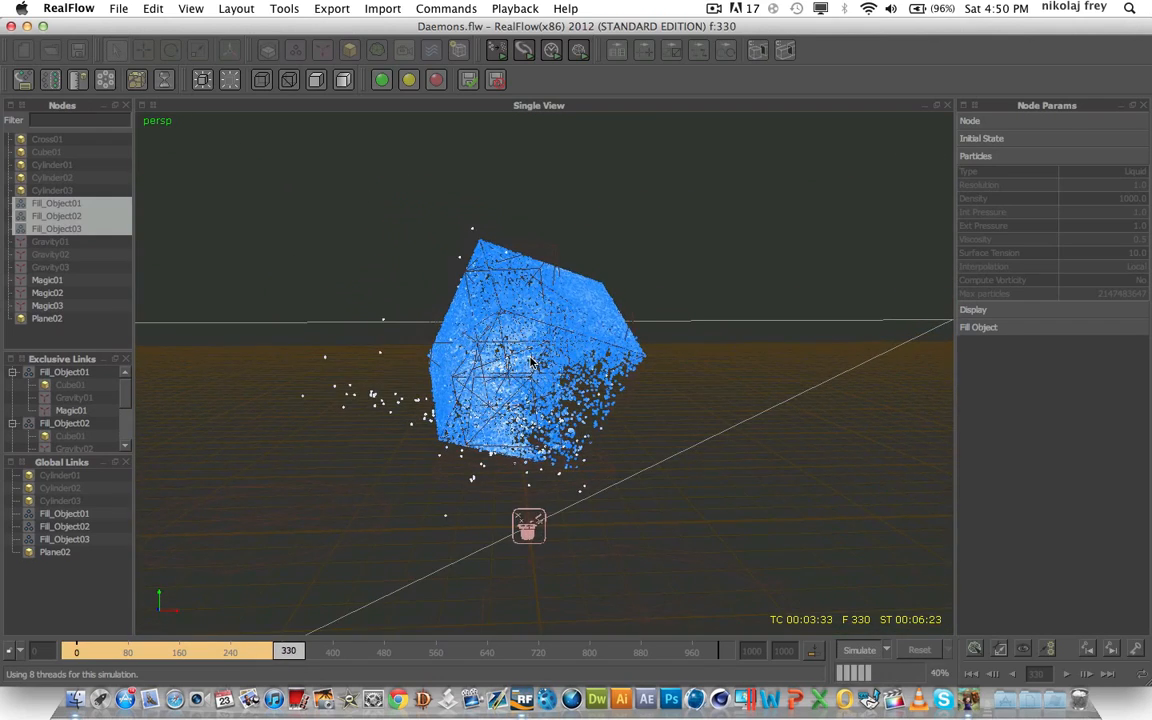
{"action": "left_click_drag", "start_coordinate": [527, 343], "coordinate": [575, 376], "text": "alt"}
{"action": "scroll", "coordinate": [580, 378], "scroll_direction": "down", "scroll_amount": 5}
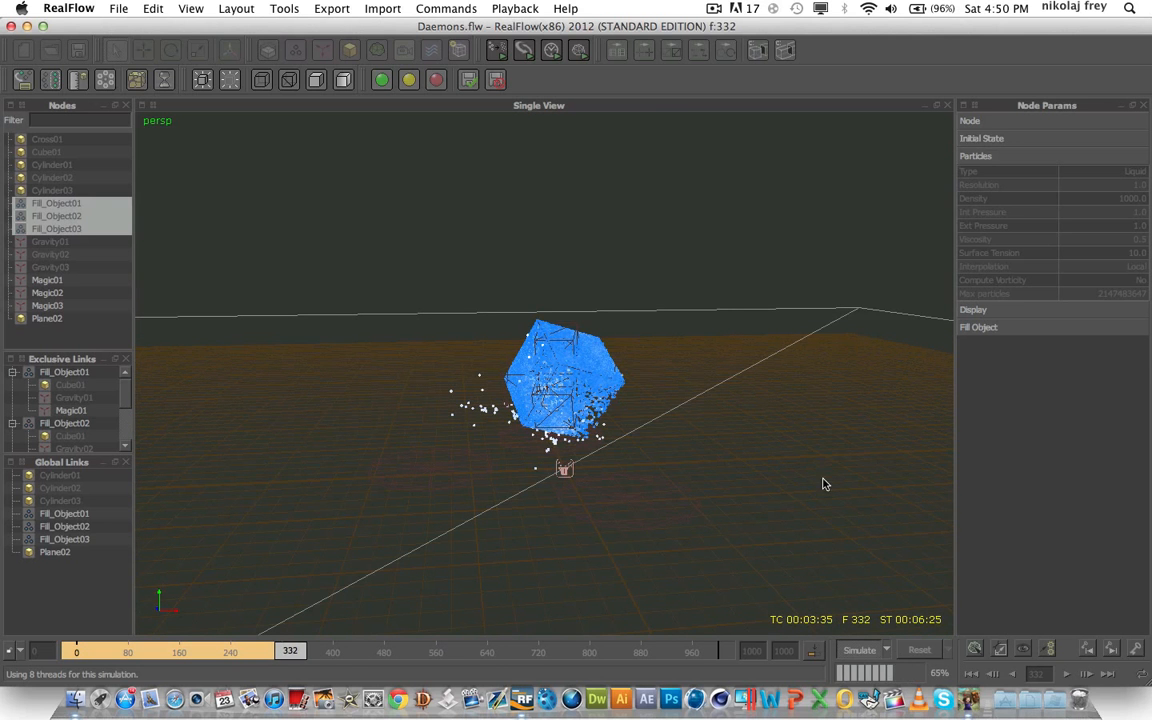
{"action": "left_click", "coordinate": [857, 649]}
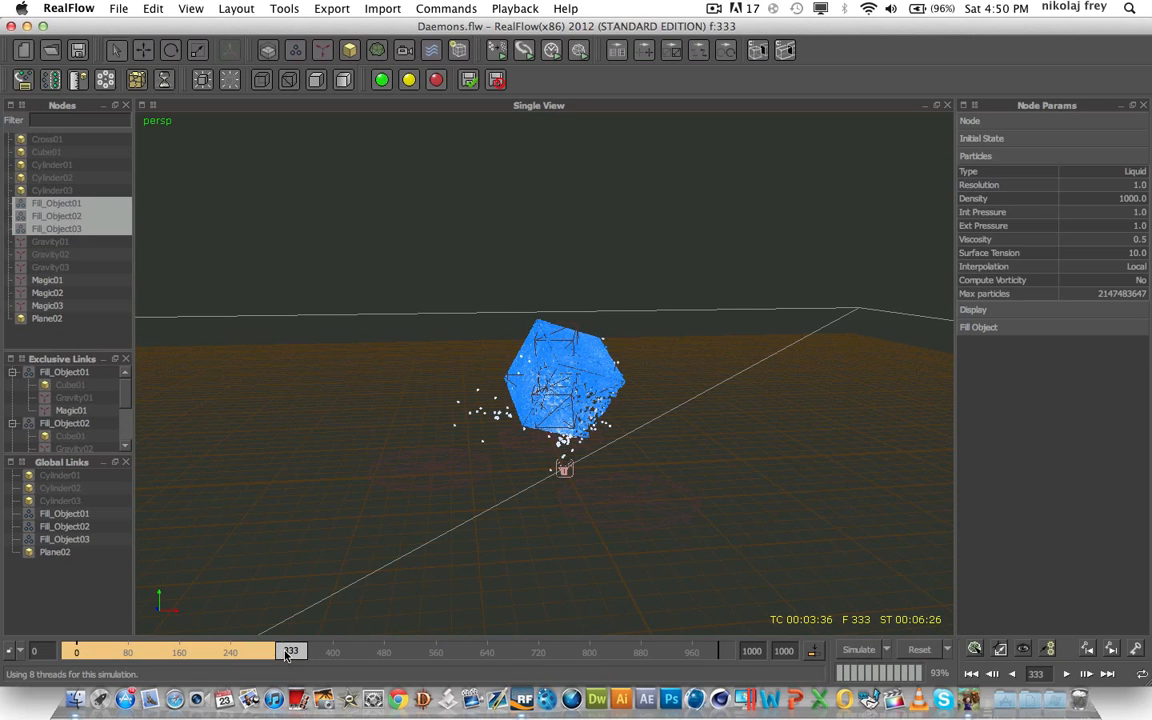
Step: Play the simulated sequence back from frame 0 to review the liquid's motion, and stop the playback at frame 396
{"action": "left_click_drag", "start_coordinate": [290, 651], "coordinate": [76, 651]}
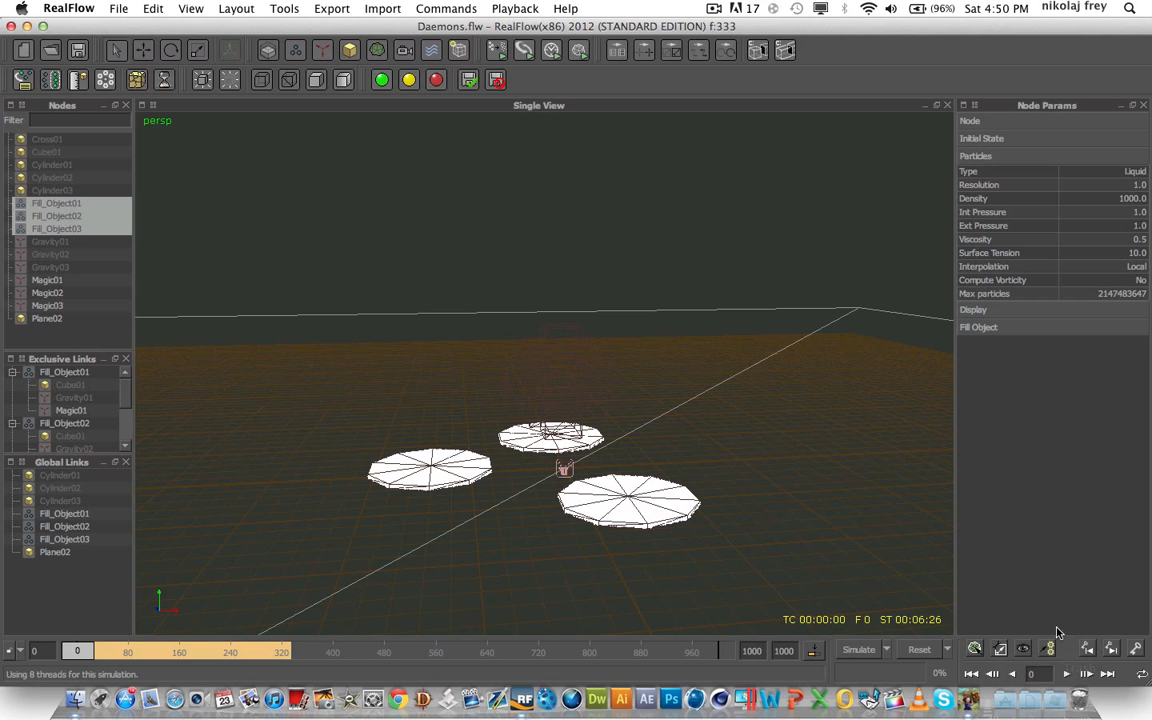
{"action": "left_click", "coordinate": [1067, 674]}
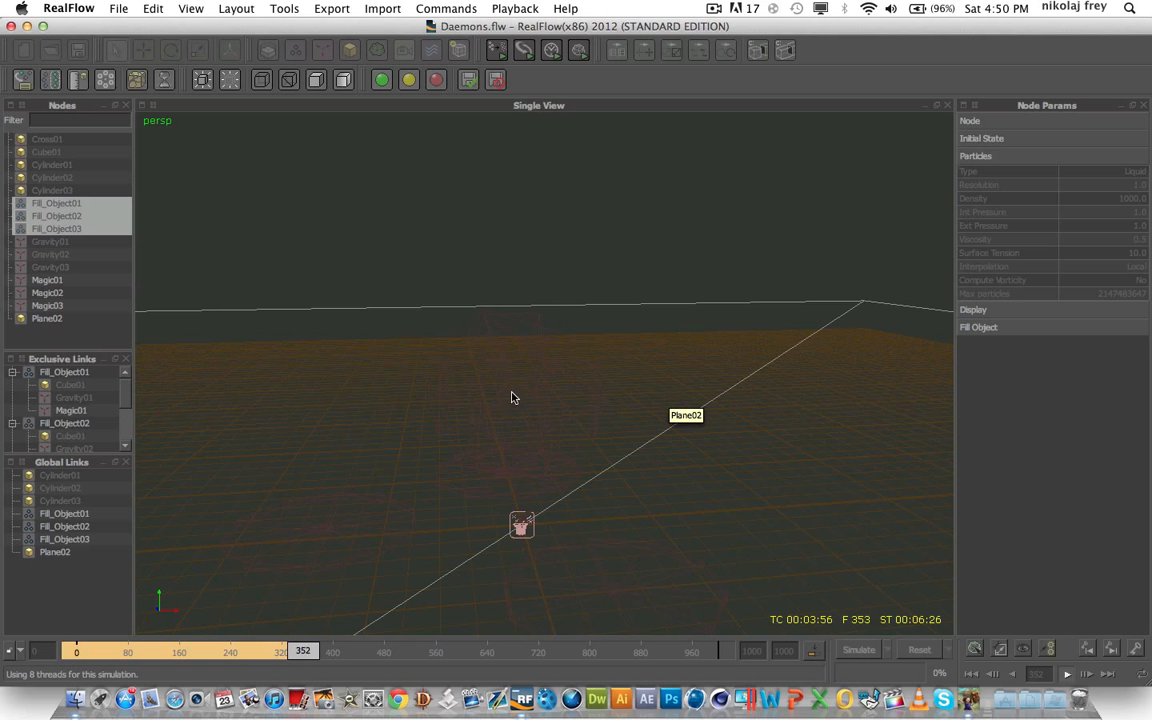
{"action": "left_click_drag", "start_coordinate": [512, 394], "coordinate": [507, 362], "text": "alt"}
{"action": "left_click", "coordinate": [1067, 673]}
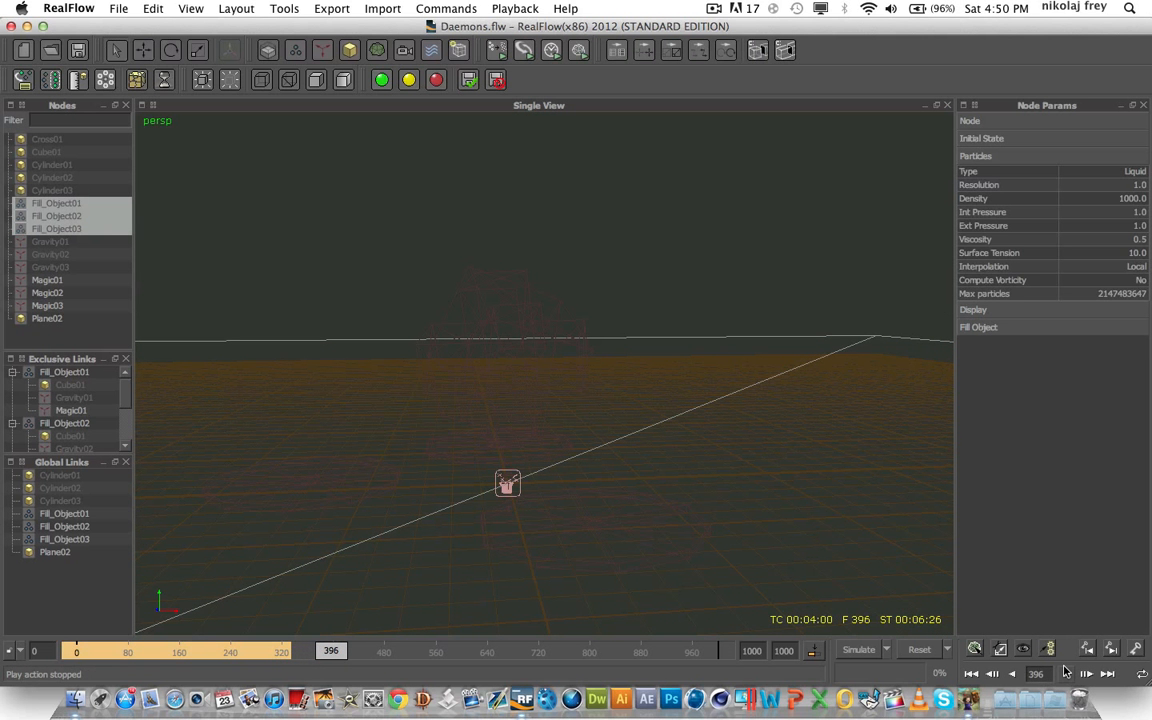